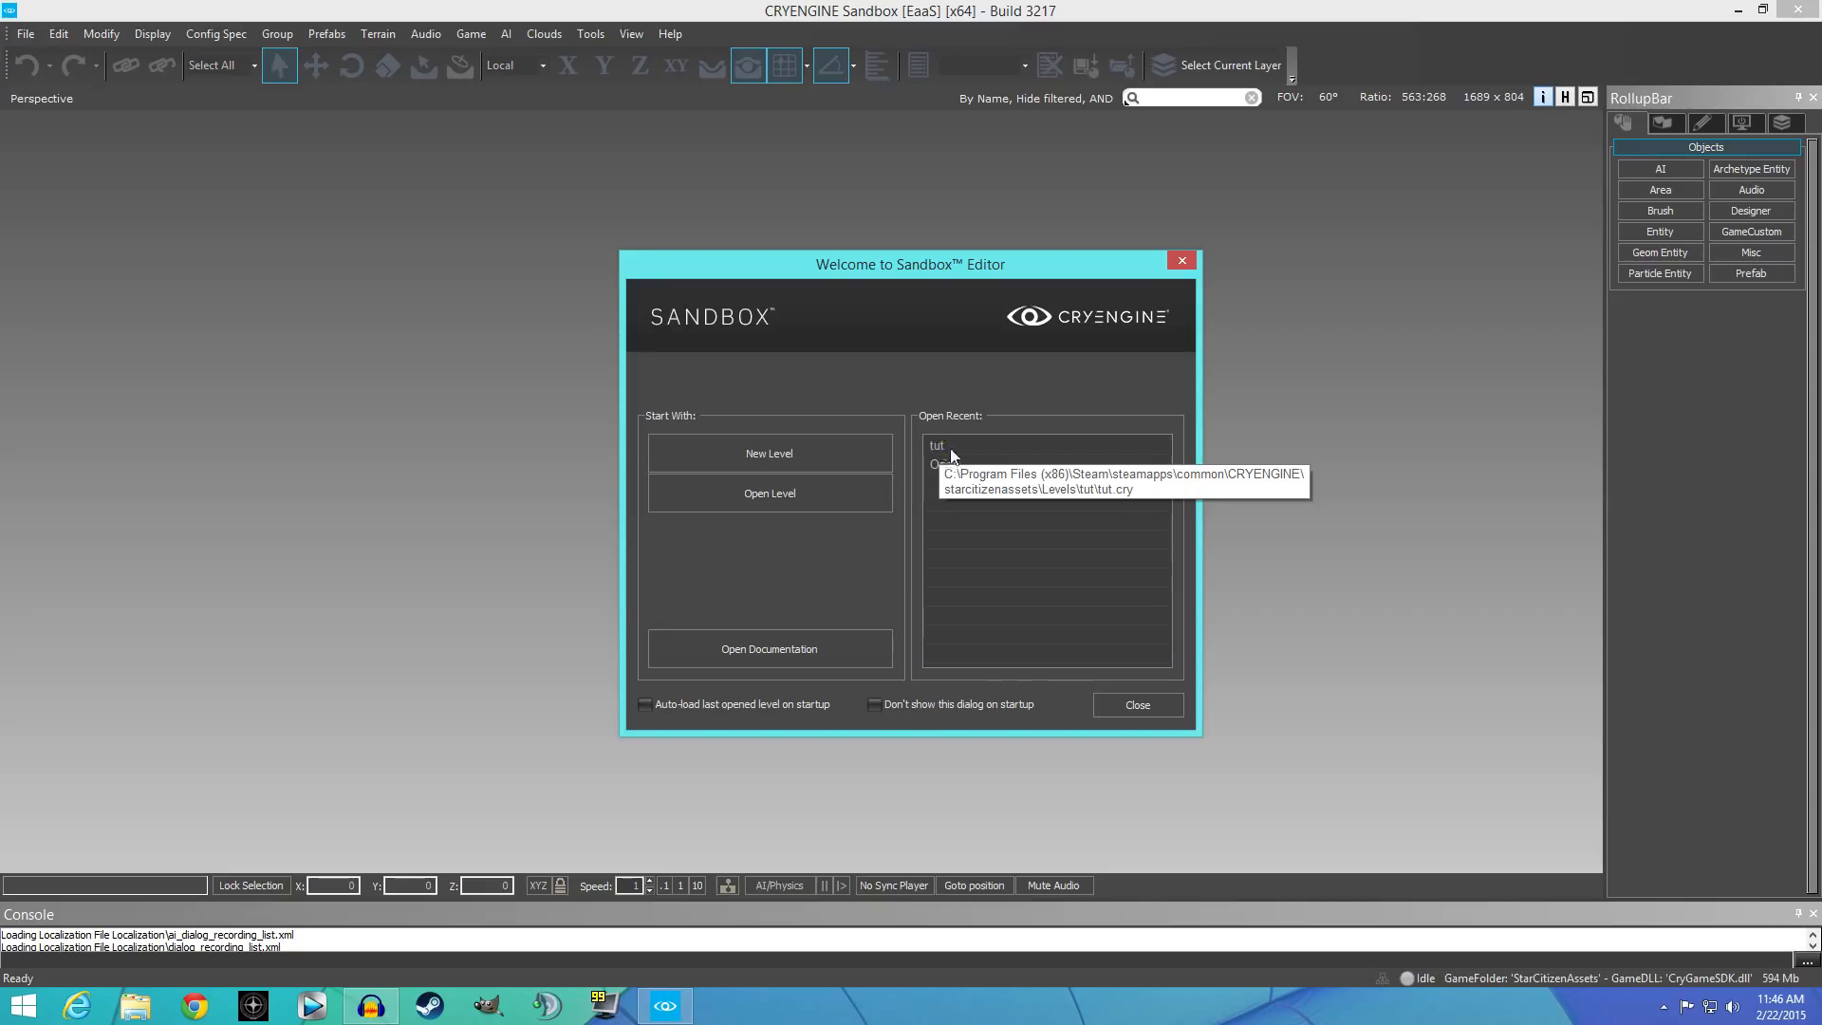
# Open the recent level tut and dismiss its error report.
pyautogui.doubleClick(950, 447)
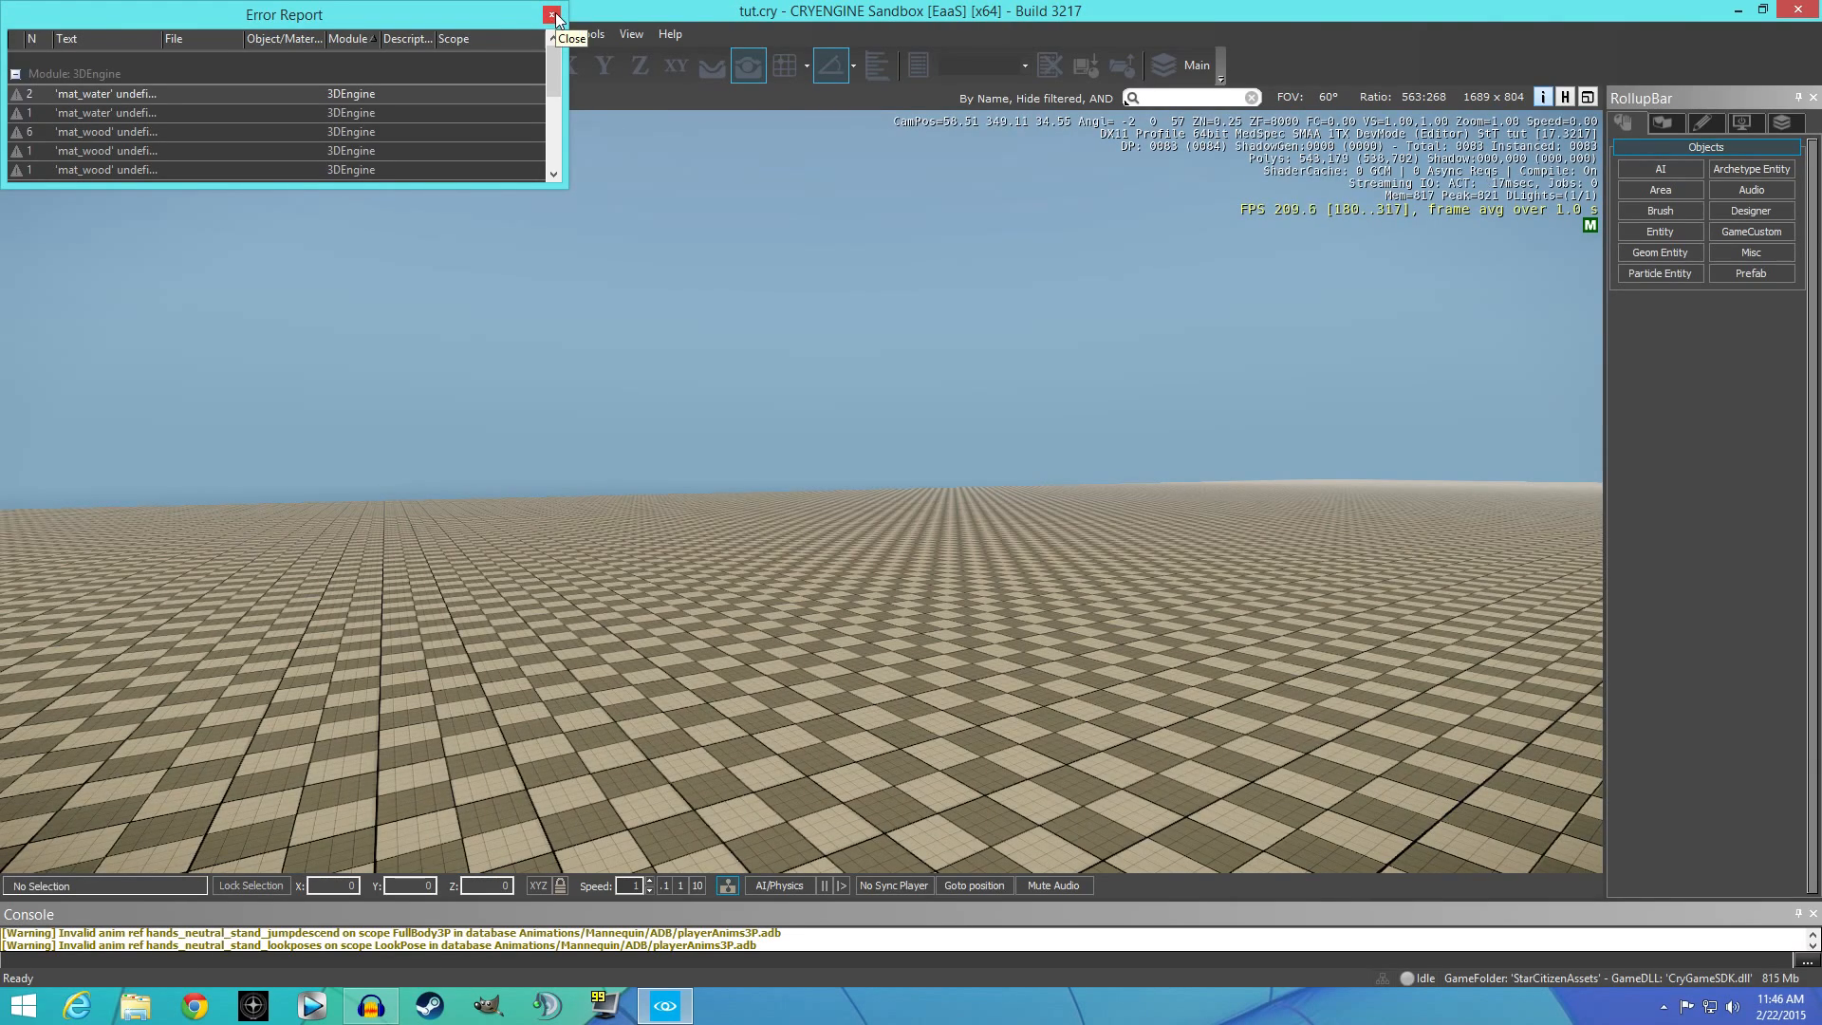
pyautogui.click(551, 16)
# Turn the whole flat terrain into an island with Make Isle in the Terrain Editor.
pyautogui.moveTo(734, 385); pyautogui.dragTo(738, 381, button='right')
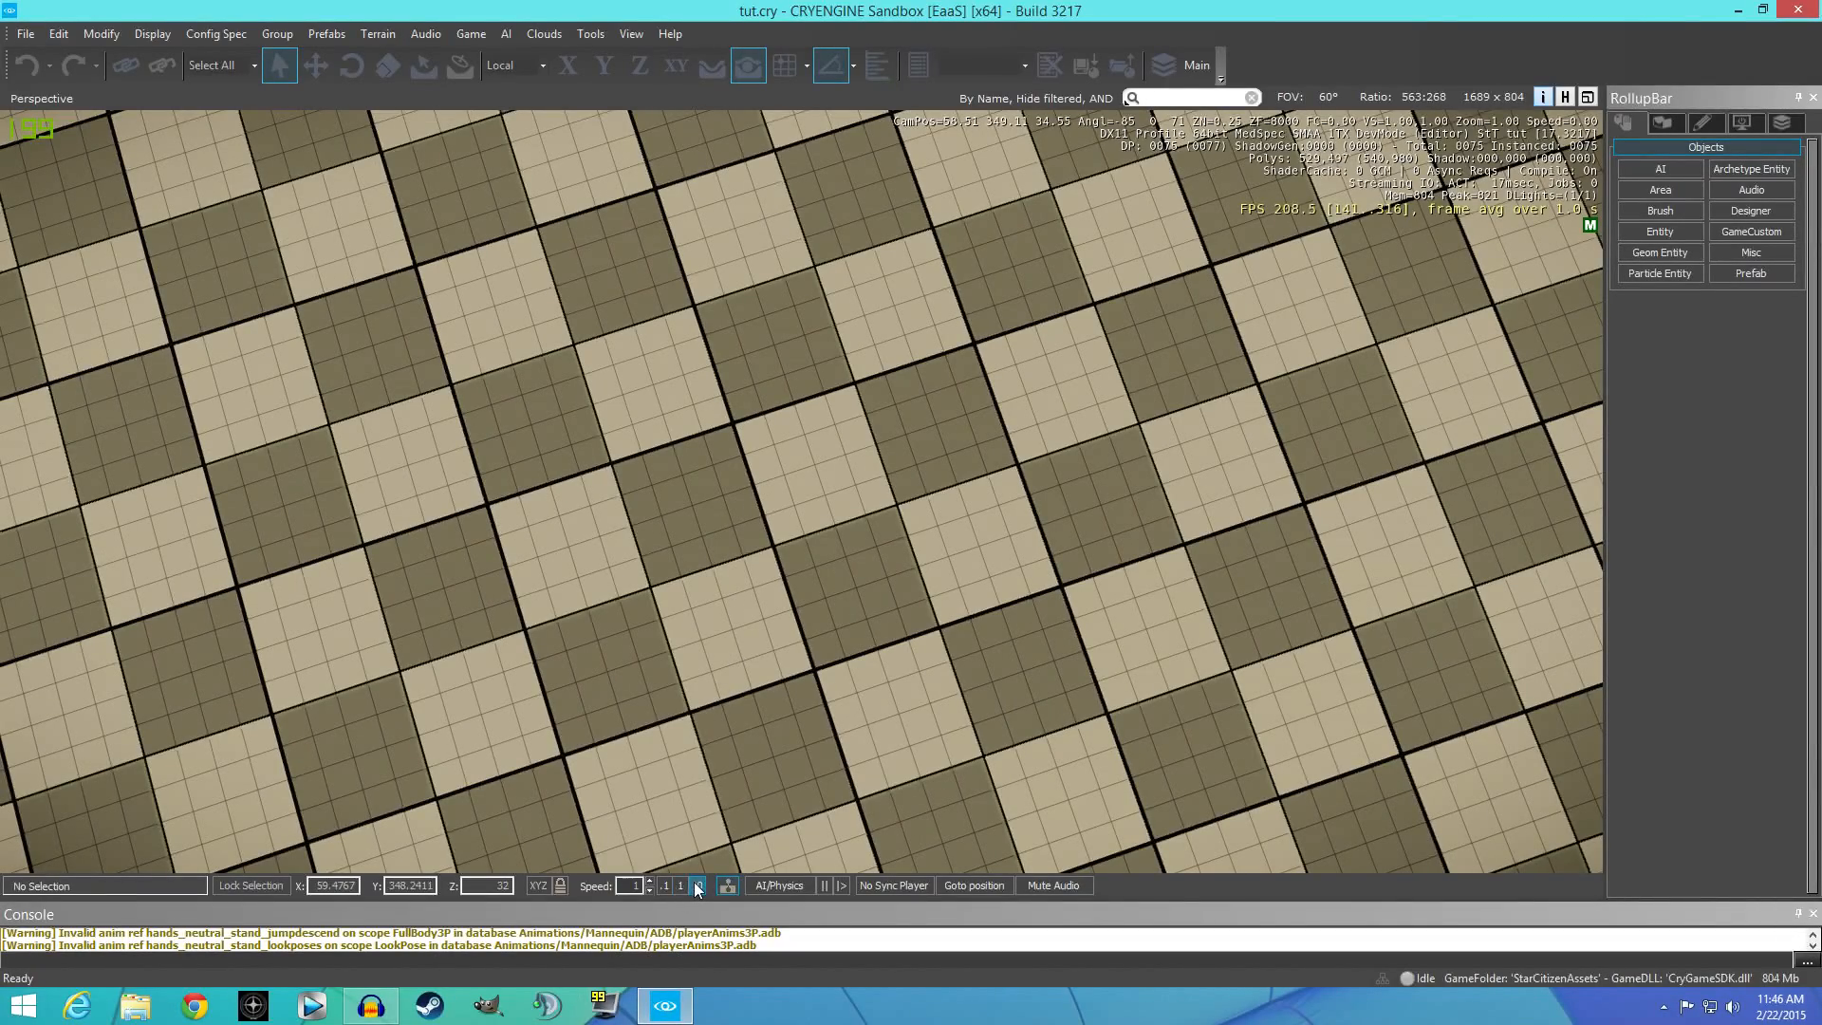
pyautogui.scroll(-10, 829, 721)
pyautogui.moveTo(828, 719); pyautogui.dragTo(910, 712, button='right')
pyautogui.press('s')
pyautogui.moveTo(846, 616); pyautogui.dragTo(949, 597, button='right')
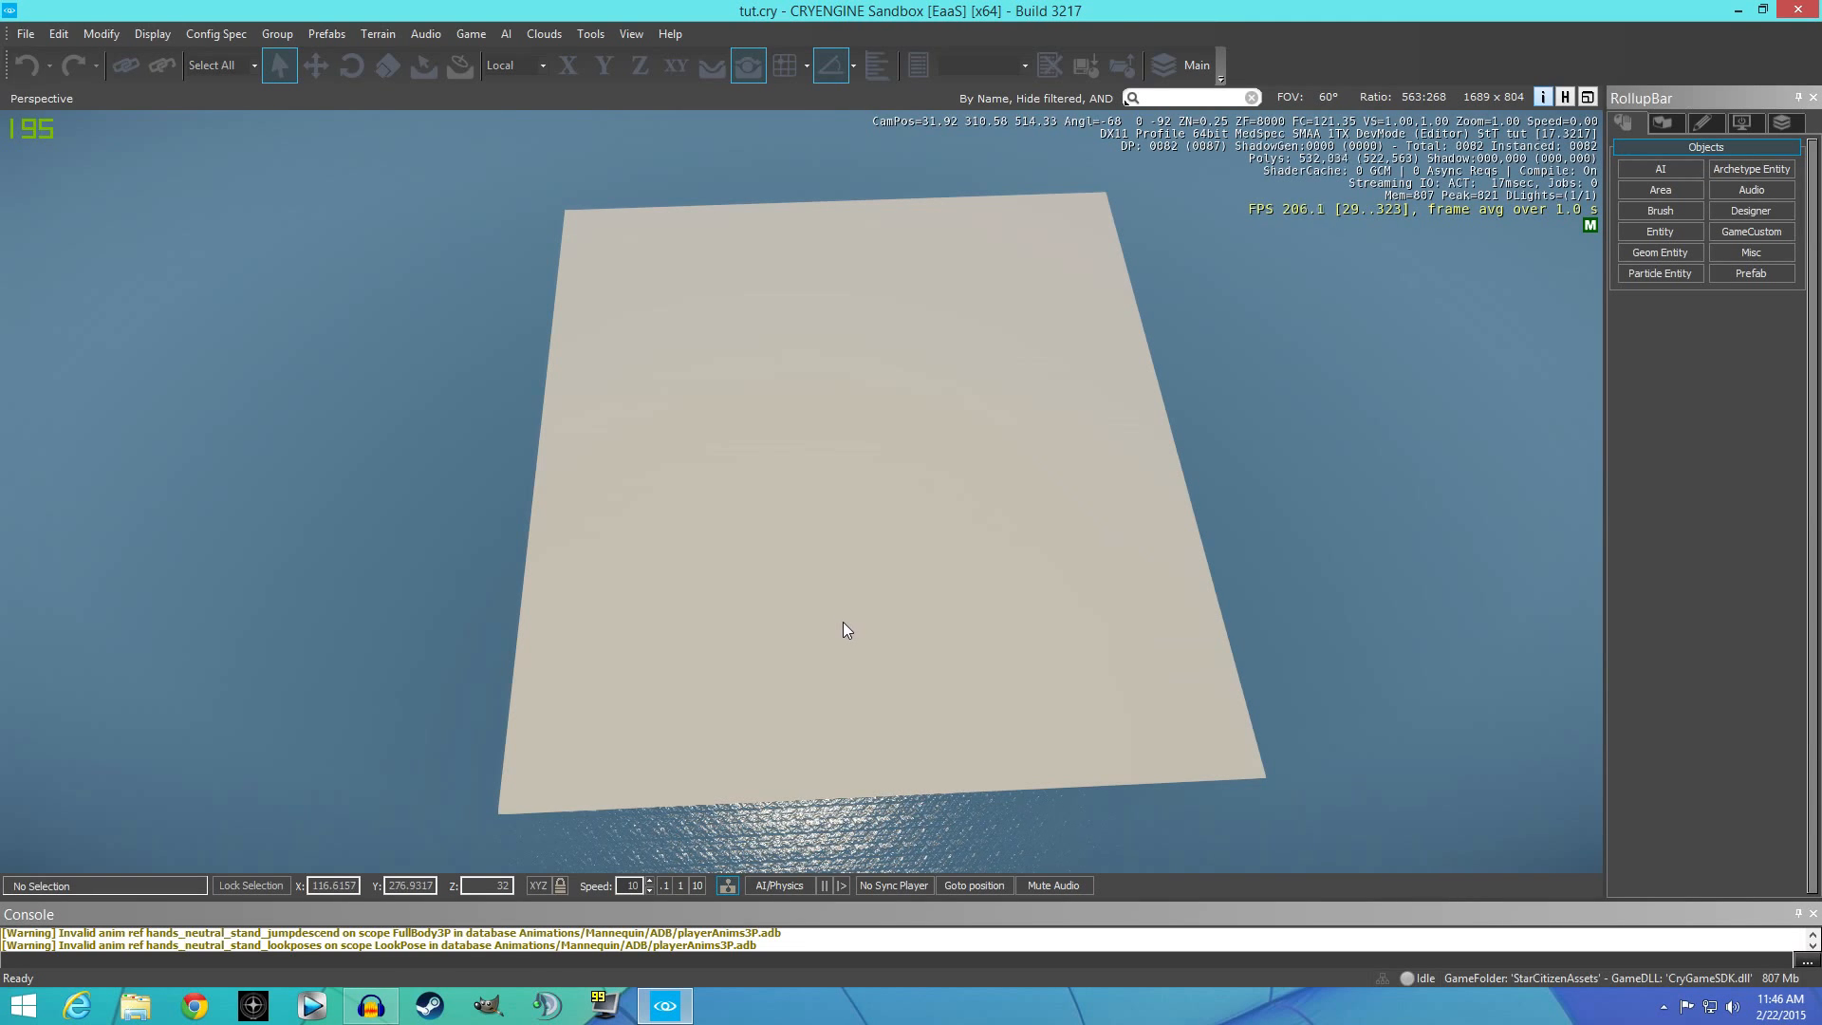
pyautogui.click(680, 886)
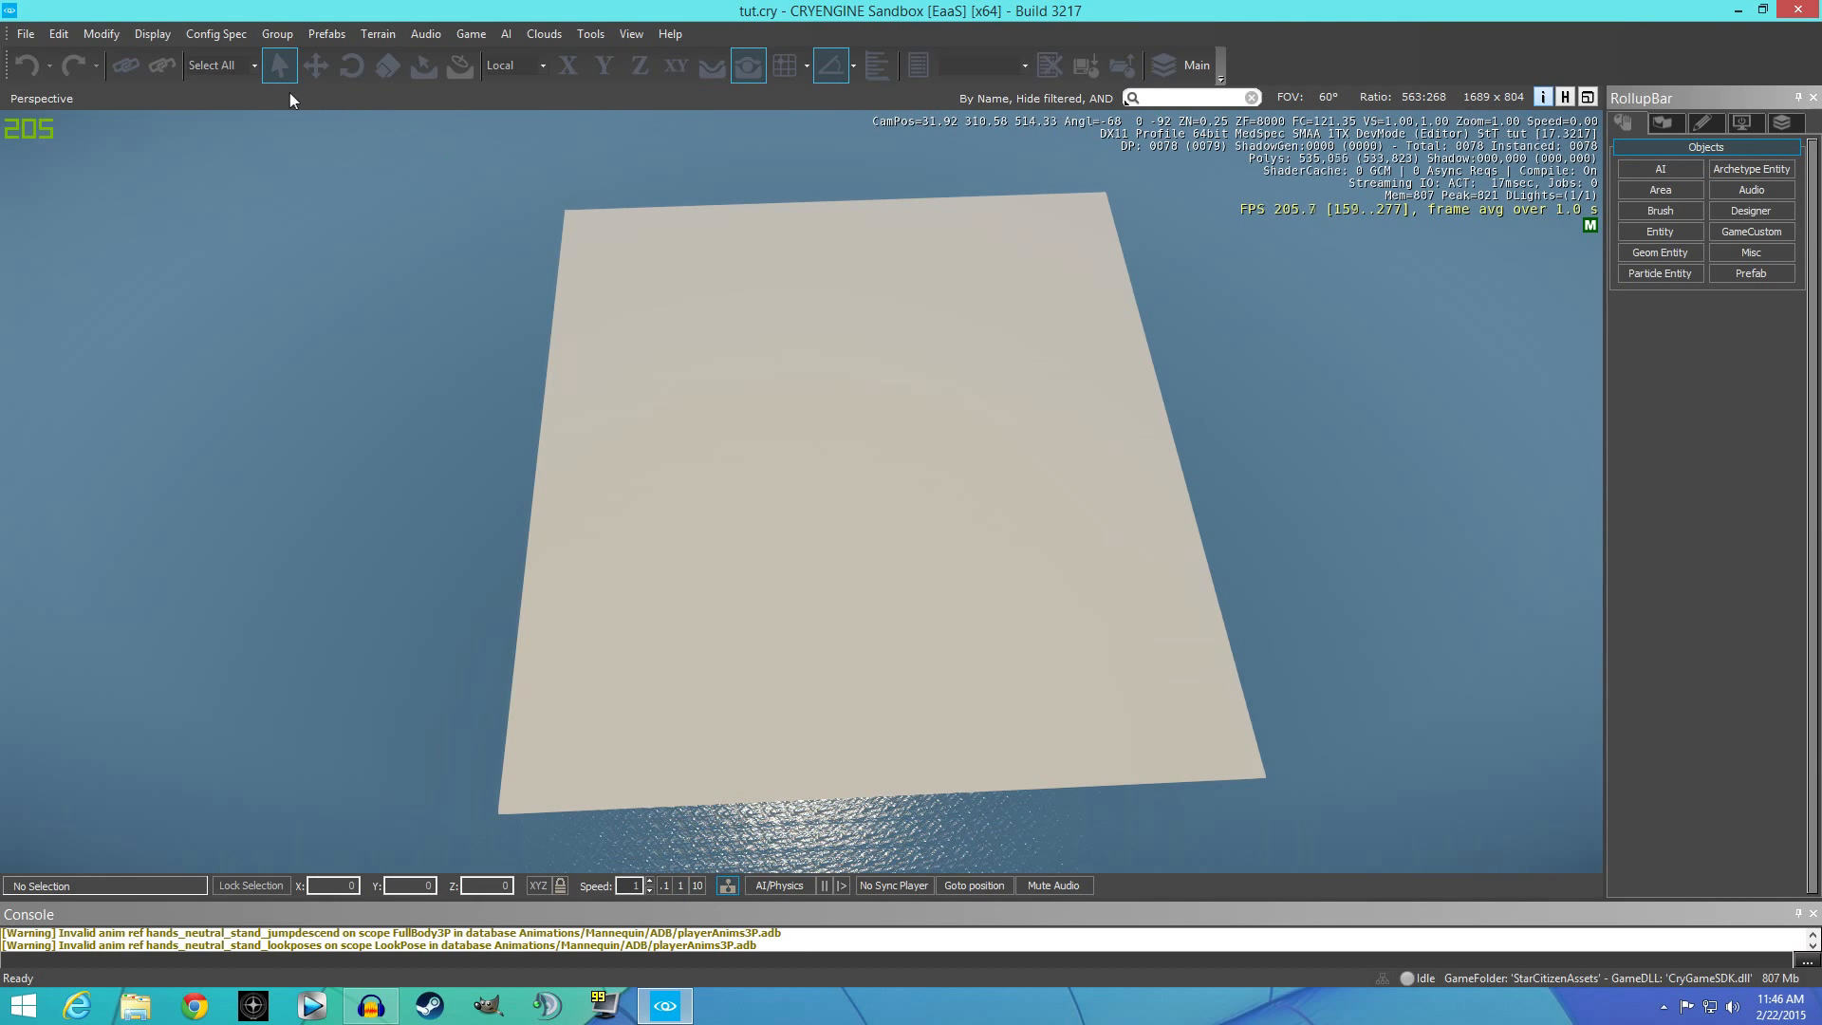
pyautogui.click(378, 35)
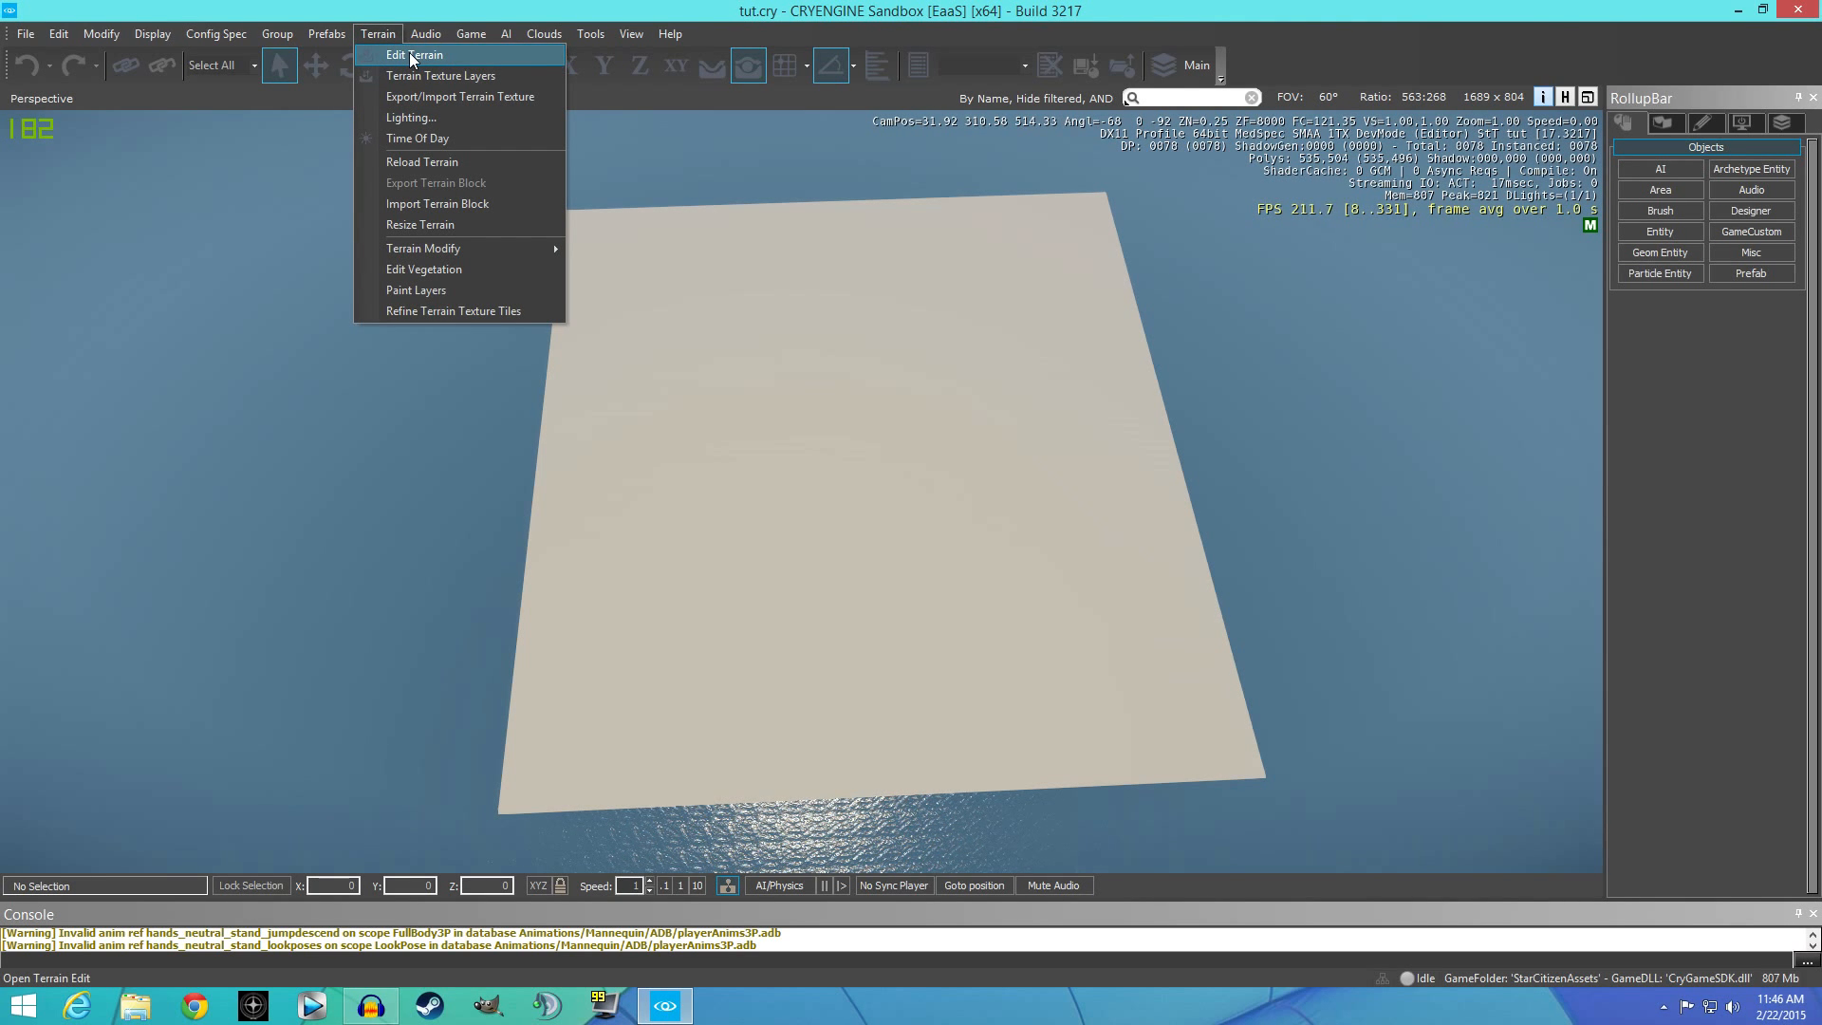
pyautogui.click(408, 53)
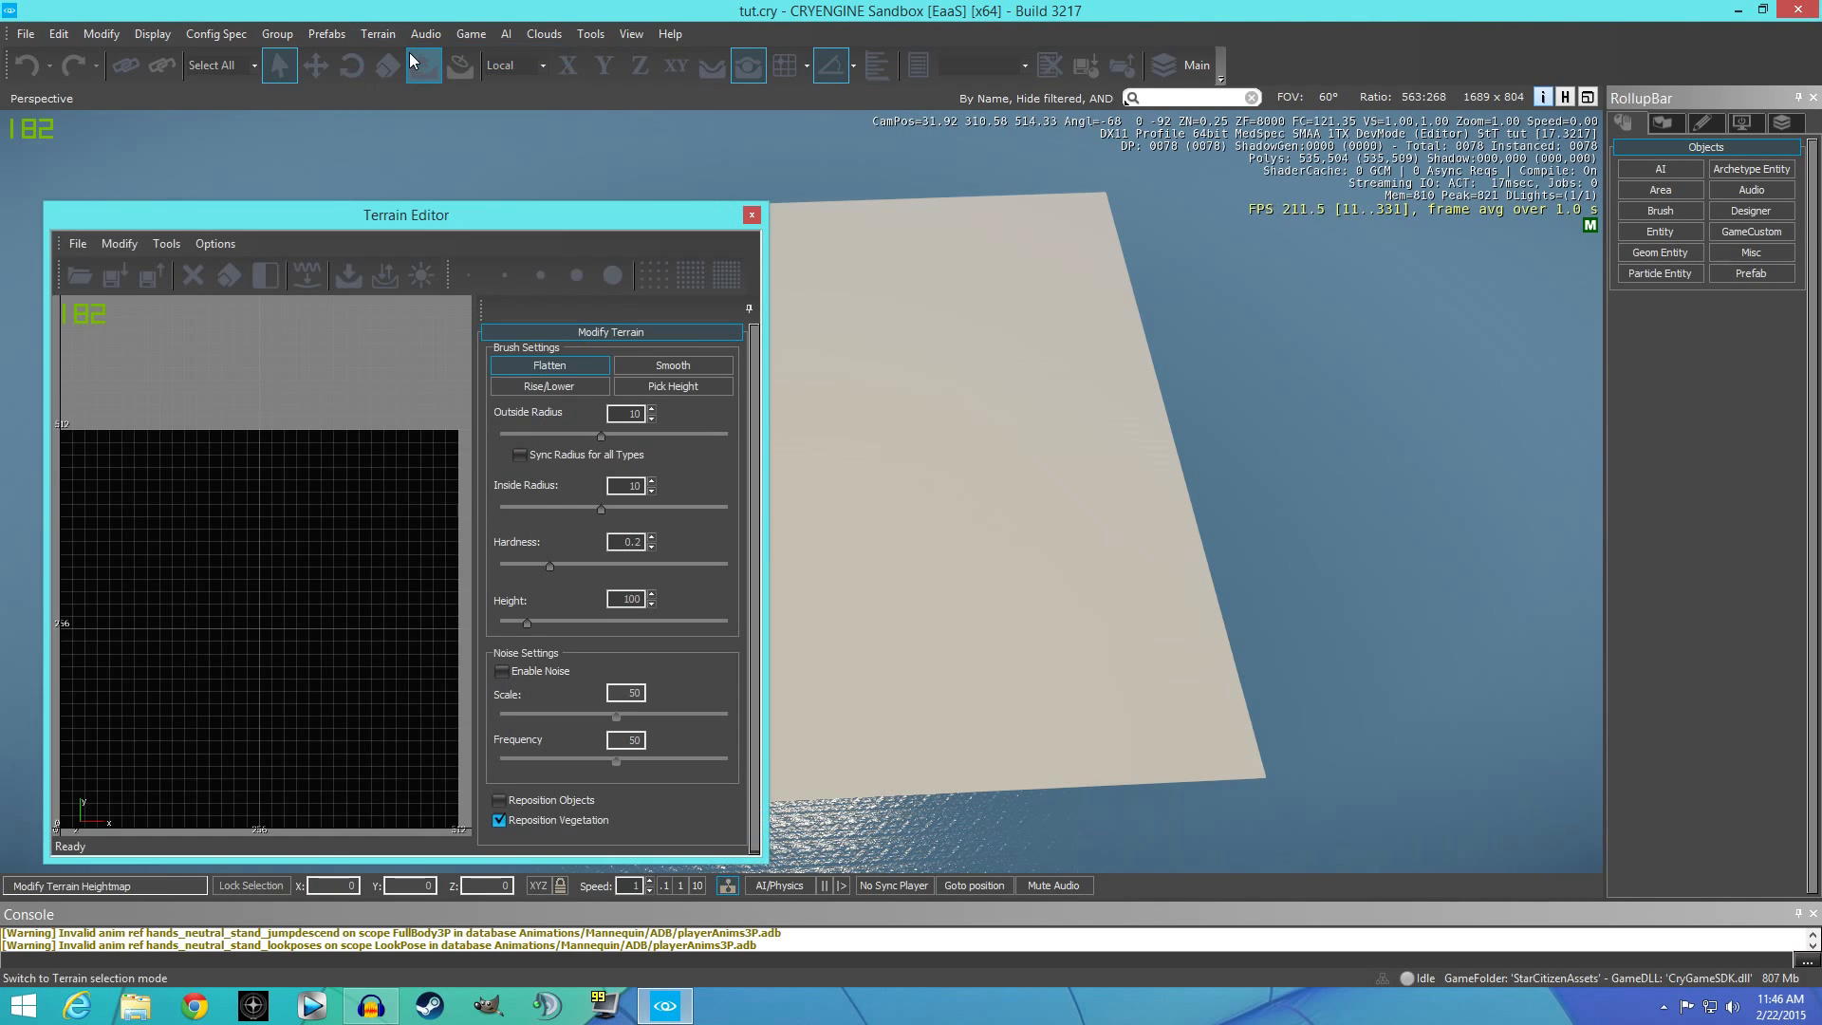
pyautogui.click(119, 244)
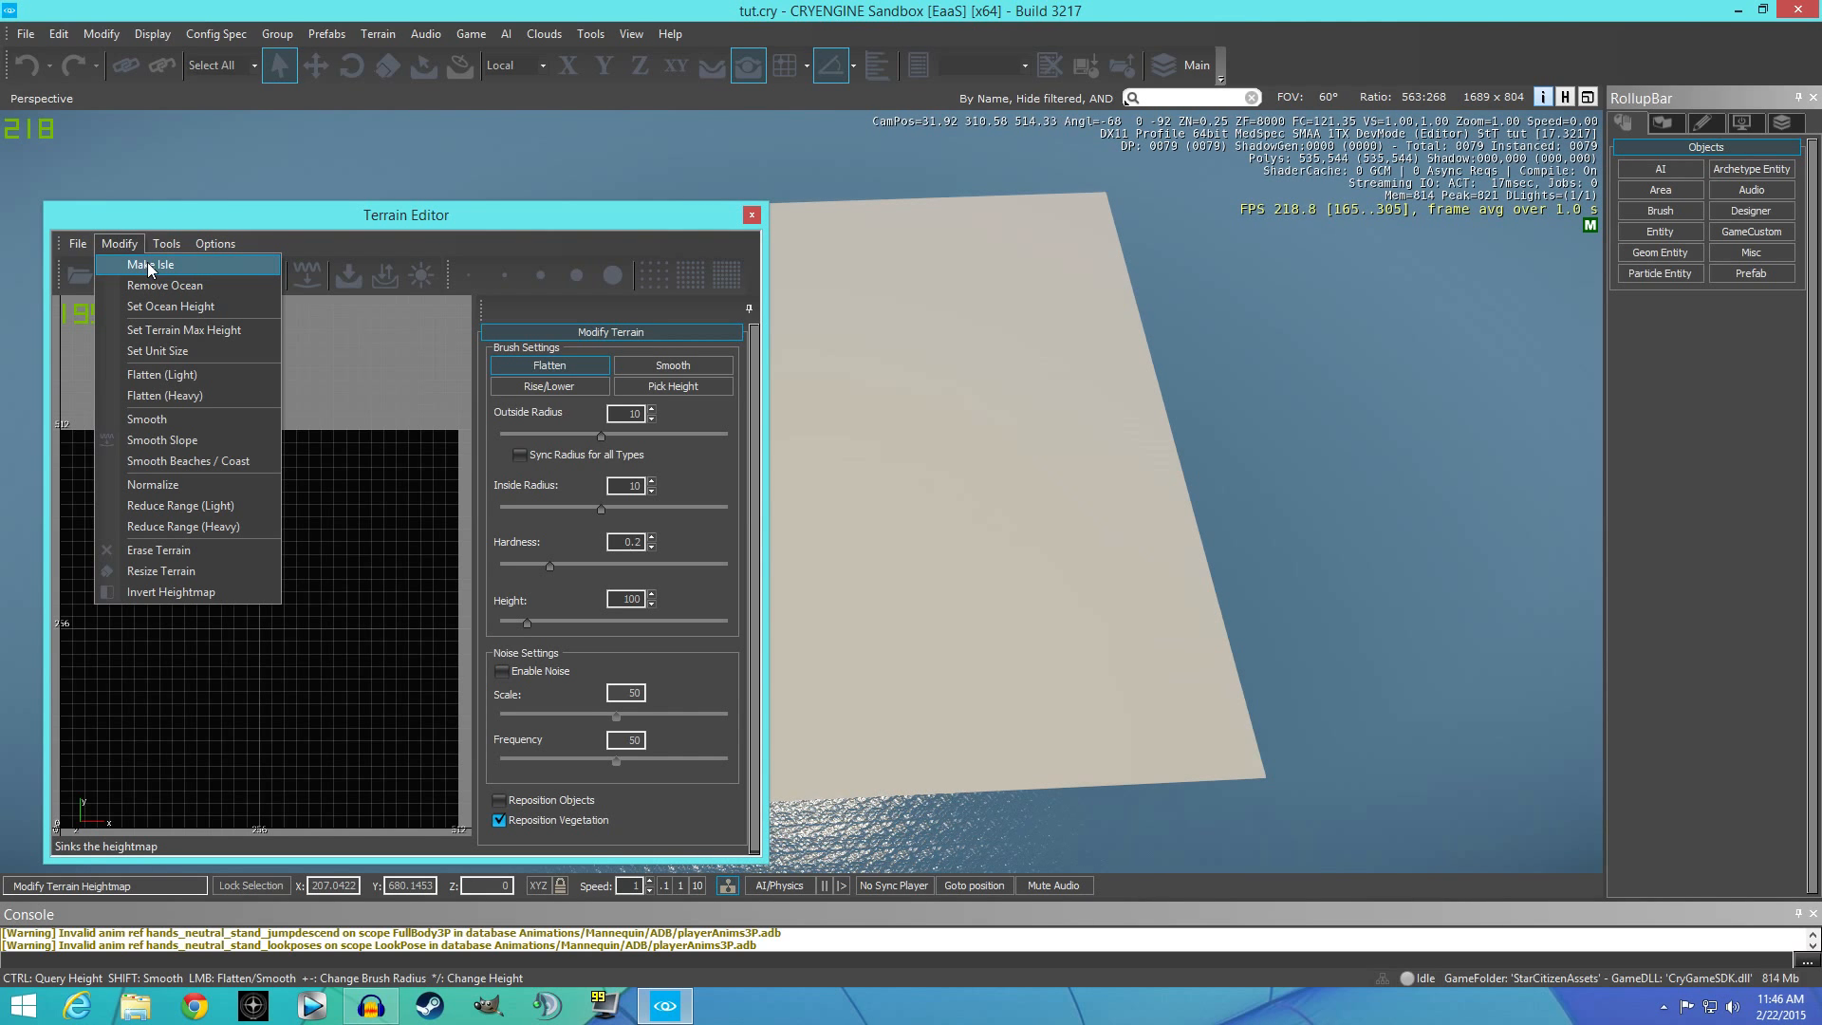
pyautogui.click(149, 269)
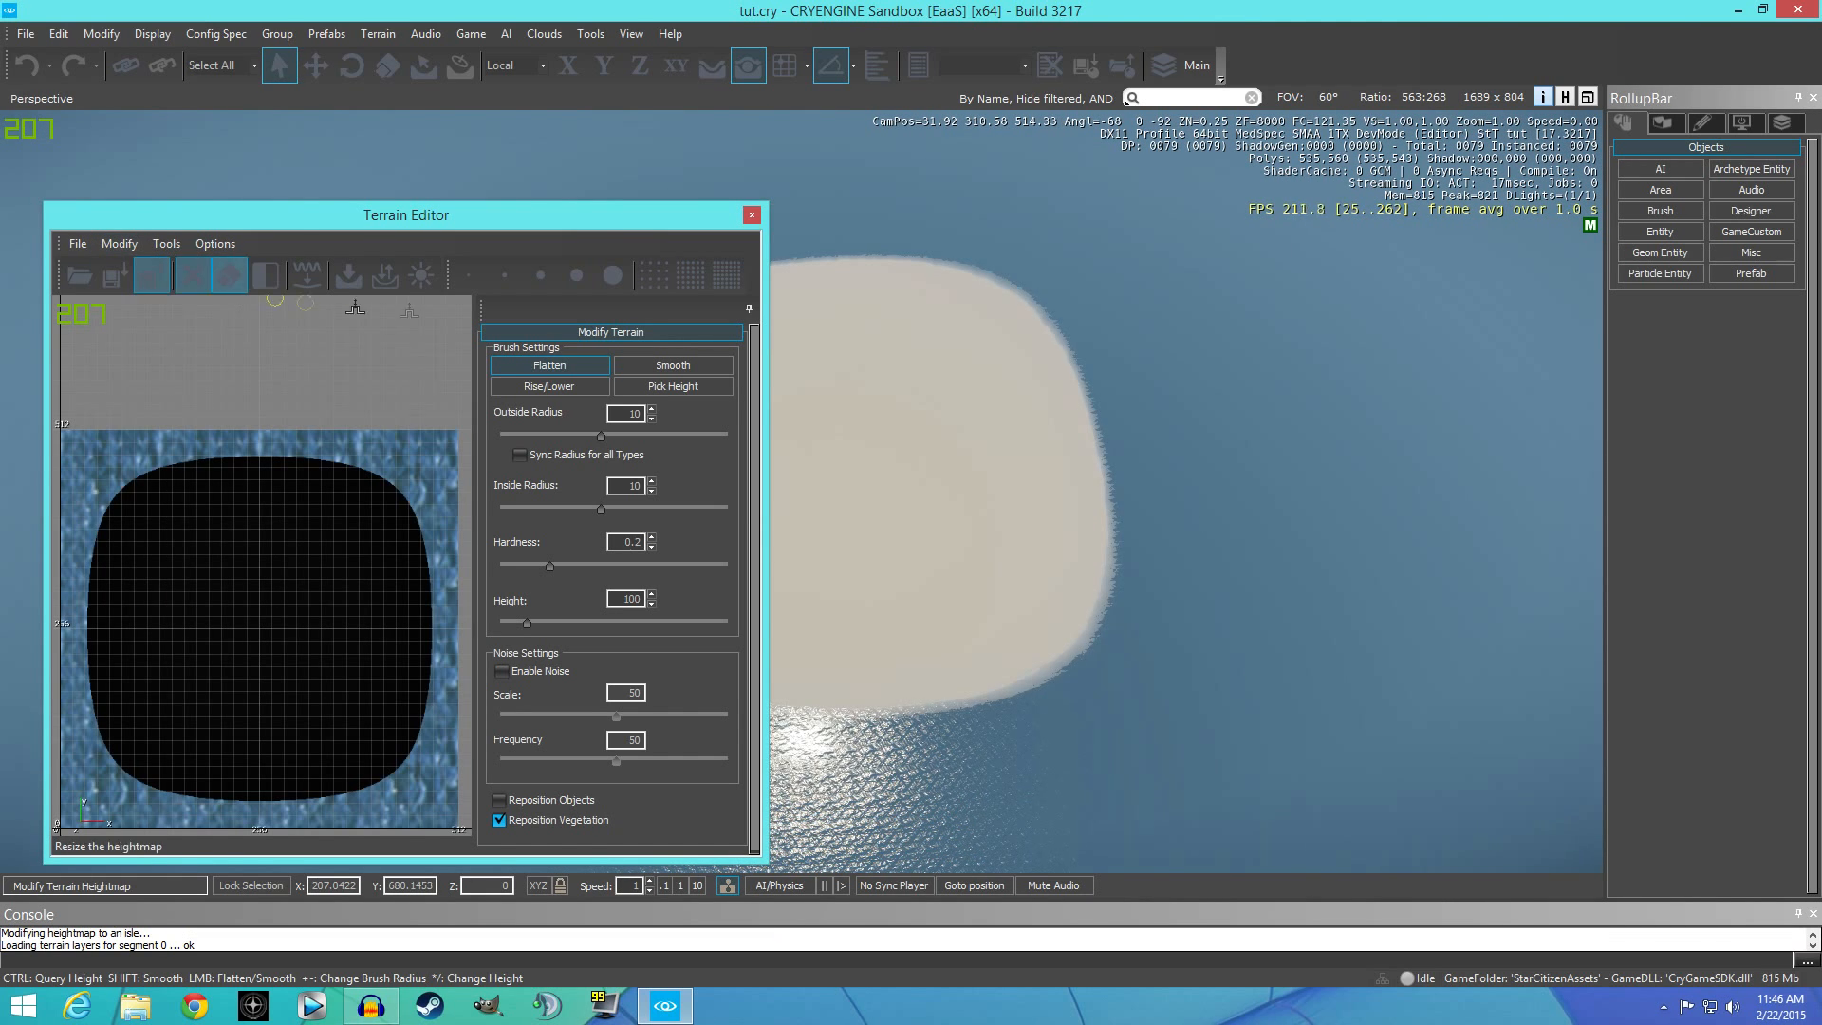
pyautogui.click(753, 217)
# Examine the new island's coastline from above and from close to the ground.
pyautogui.moveTo(847, 389); pyautogui.dragTo(1356, 470, button='right')
pyautogui.press('w')
pyautogui.press('w')
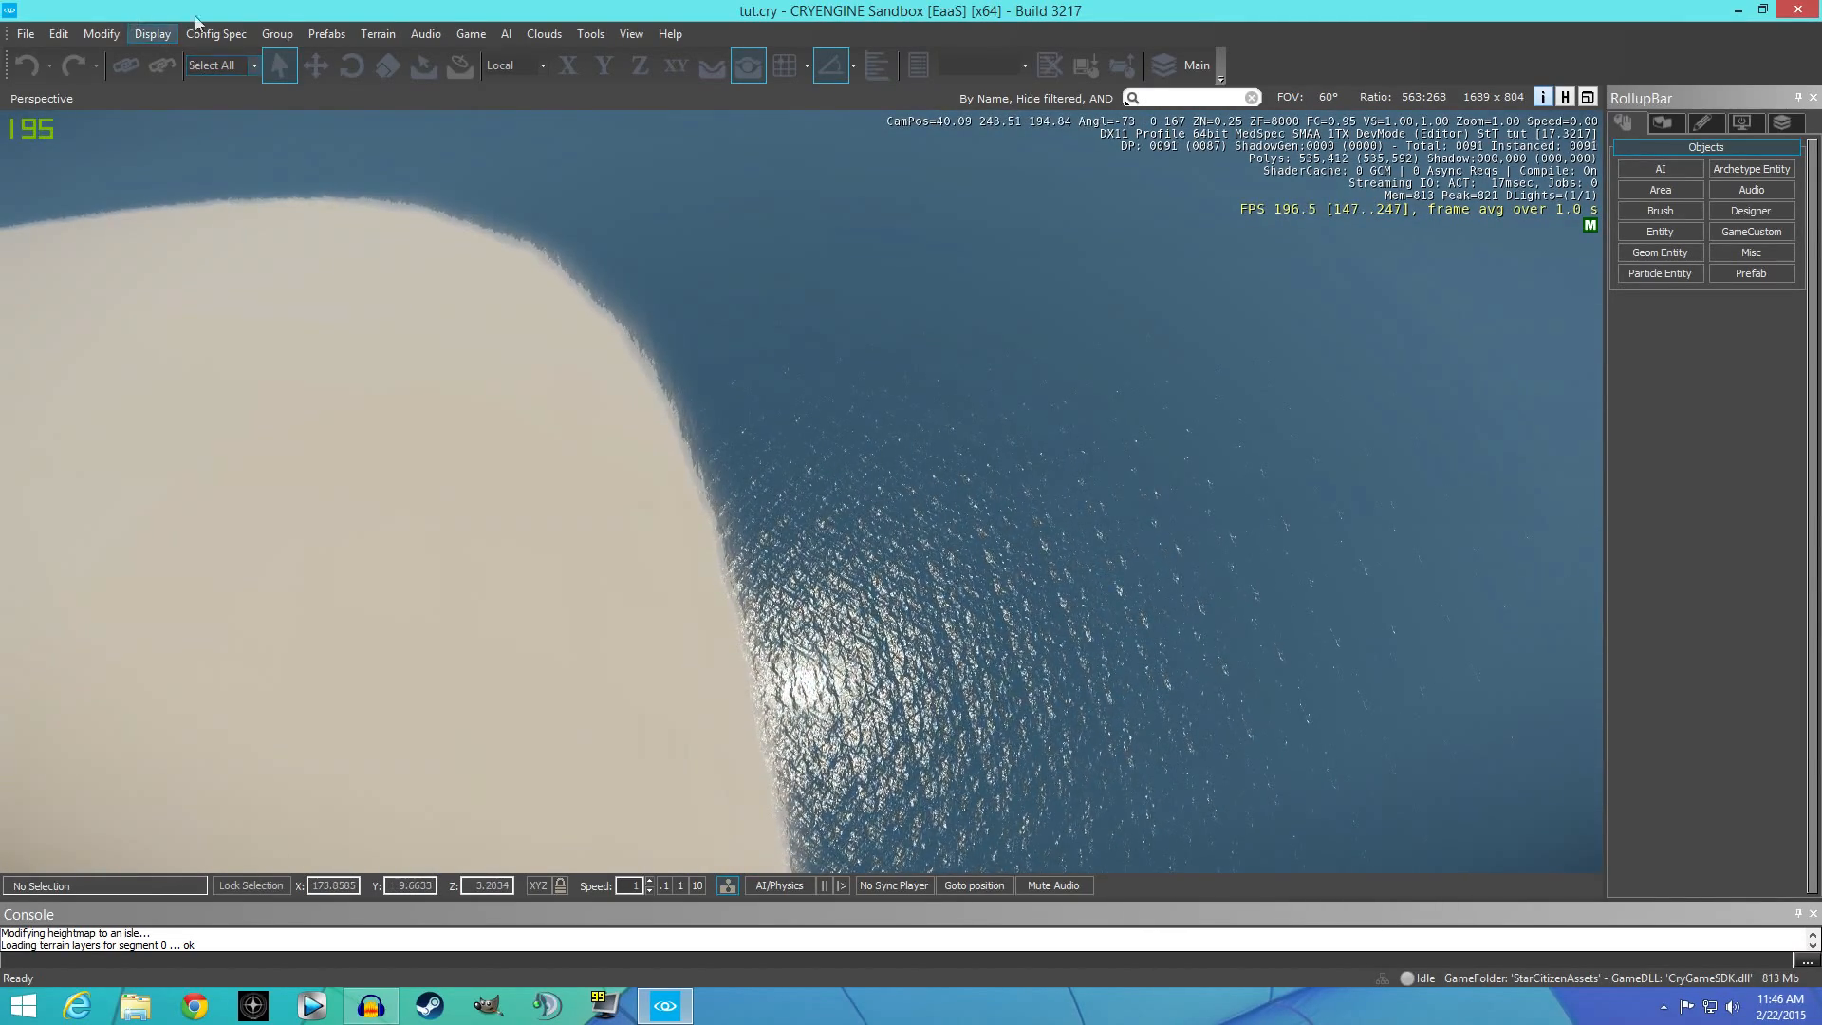
pyautogui.click(378, 34)
pyautogui.click(399, 57)
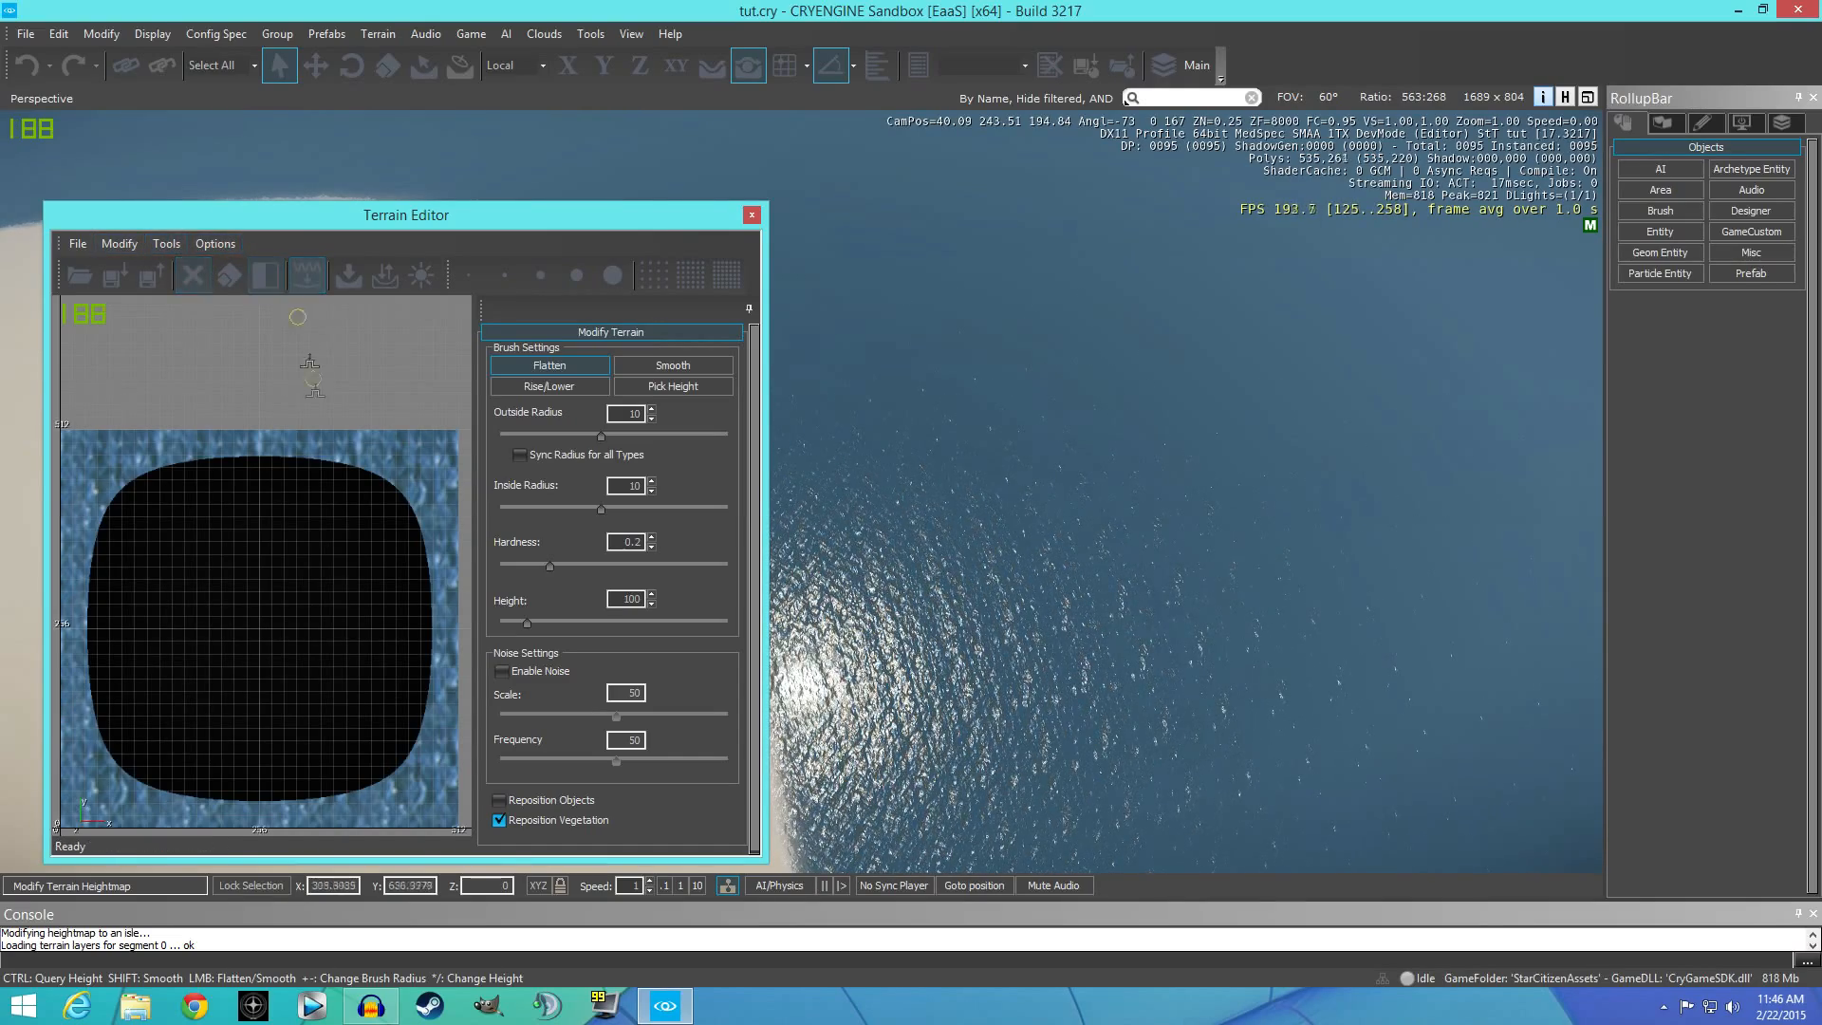
pyautogui.click(754, 219)
pyautogui.press('w')
pyautogui.moveTo(756, 224); pyautogui.dragTo(1353, 72, button='right')
pyautogui.press('s')
pyautogui.press('w')
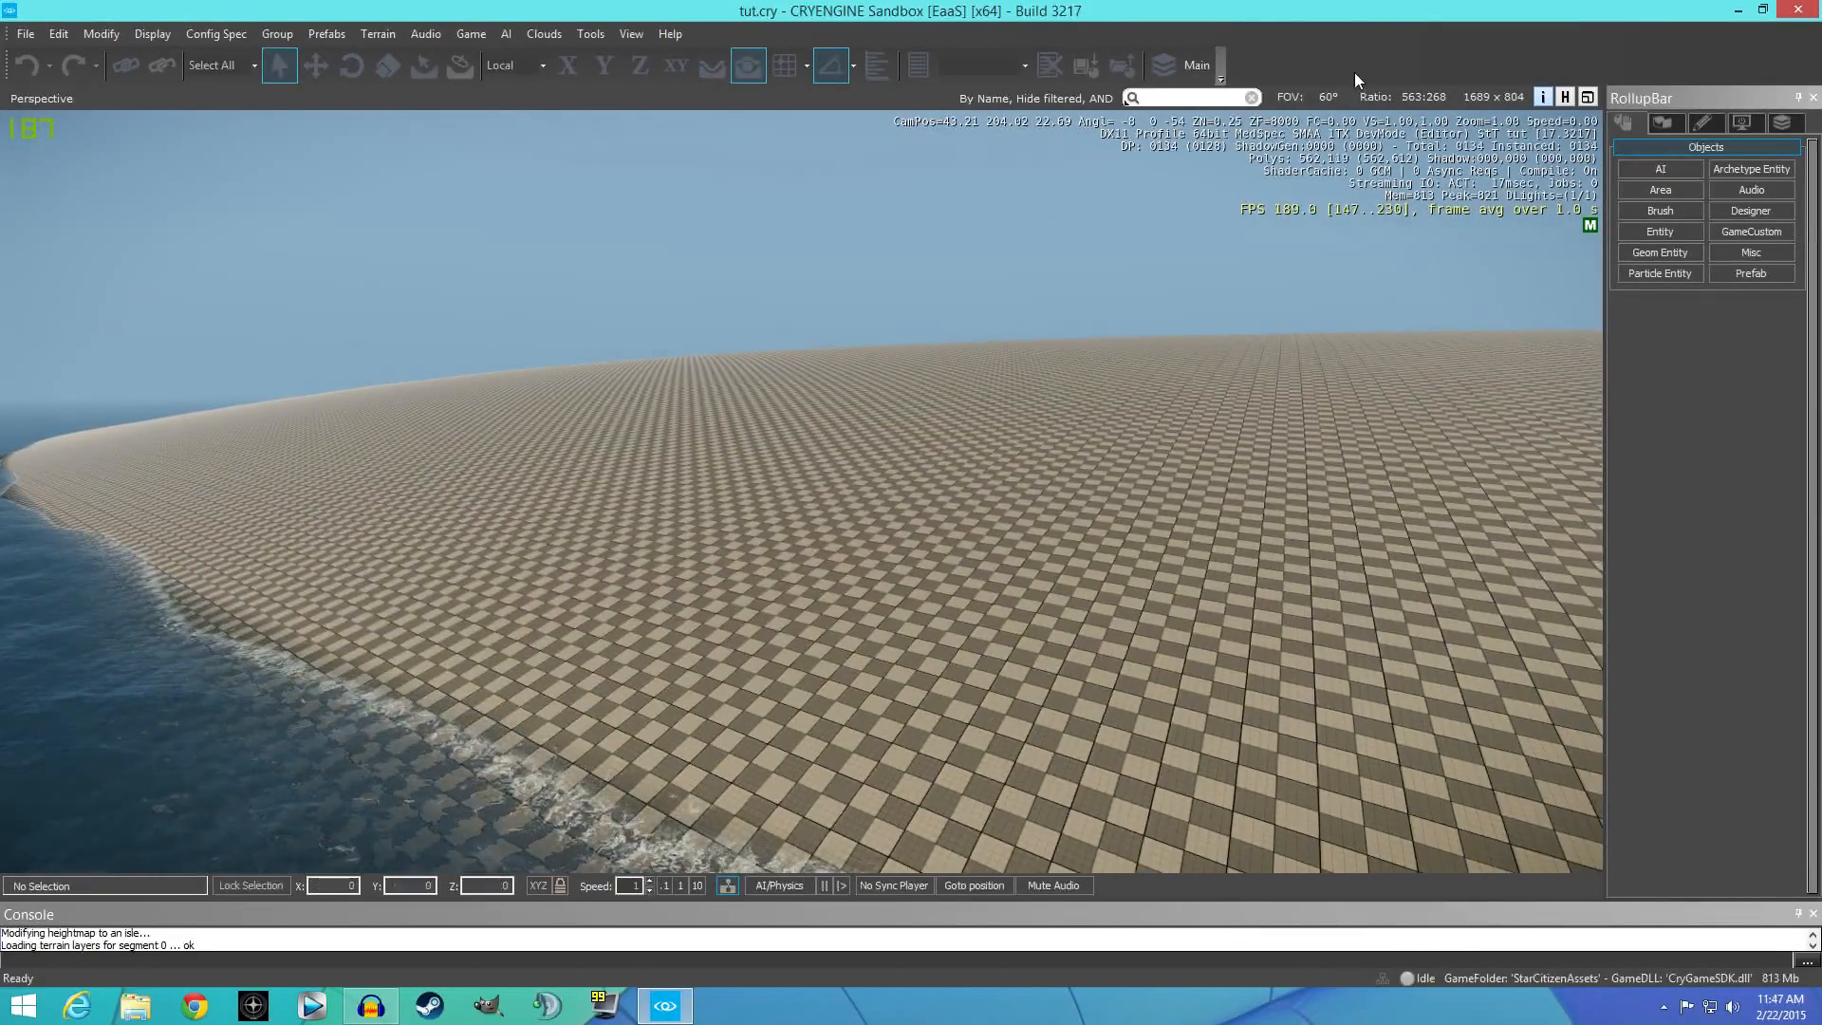
# Rename the Default terrain texture layer to Mud from the Layer Painter's layer list.
pyautogui.click(1671, 122)
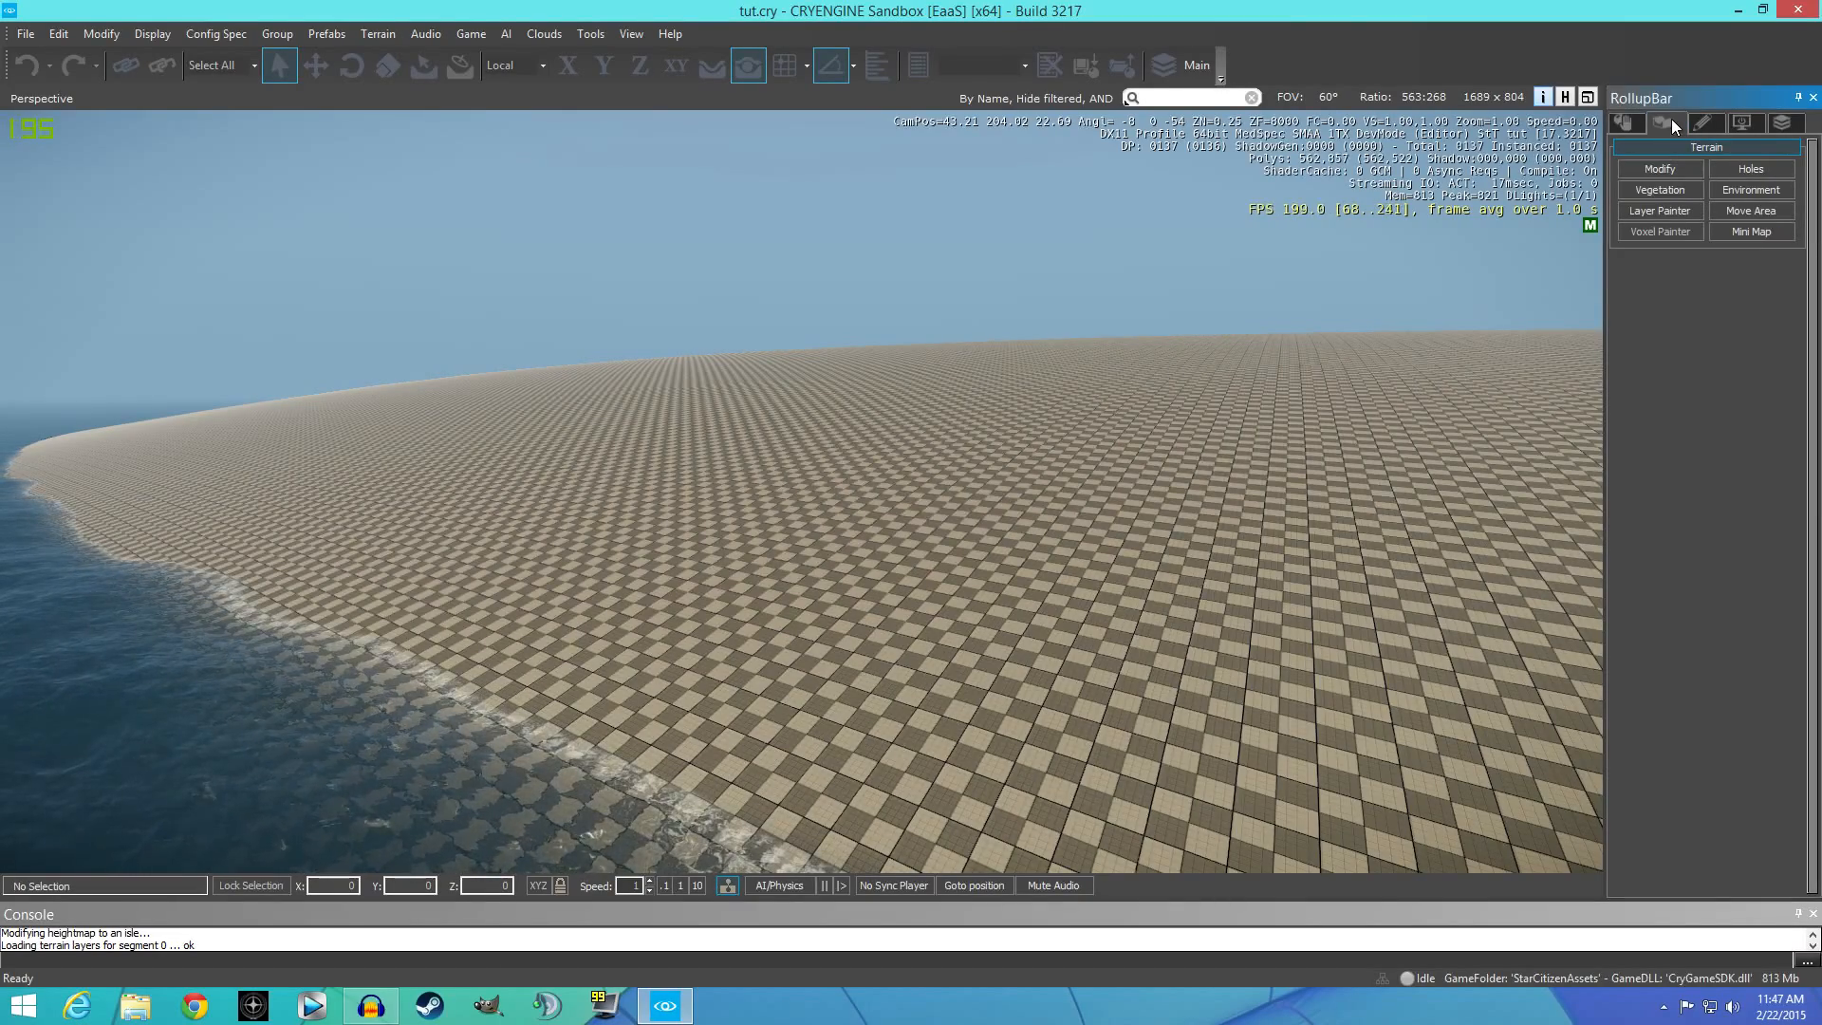
pyautogui.click(1660, 210)
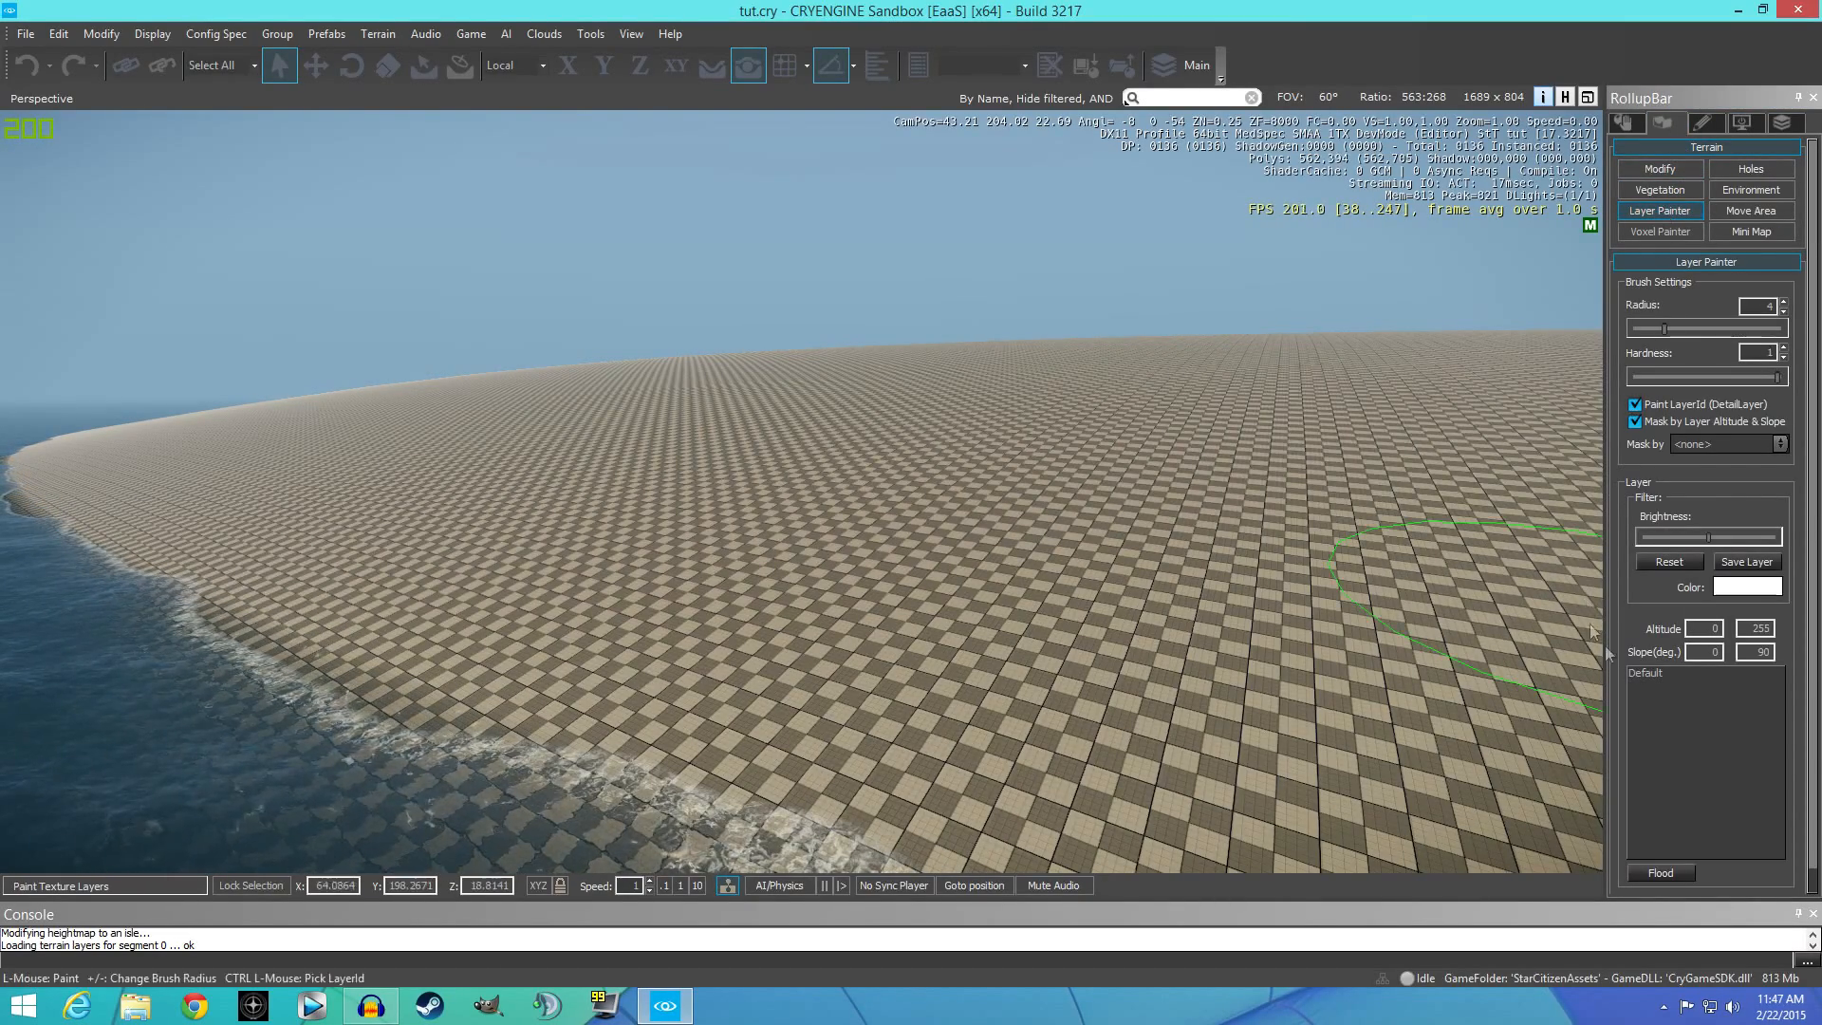
pyautogui.doubleClick(1648, 672)
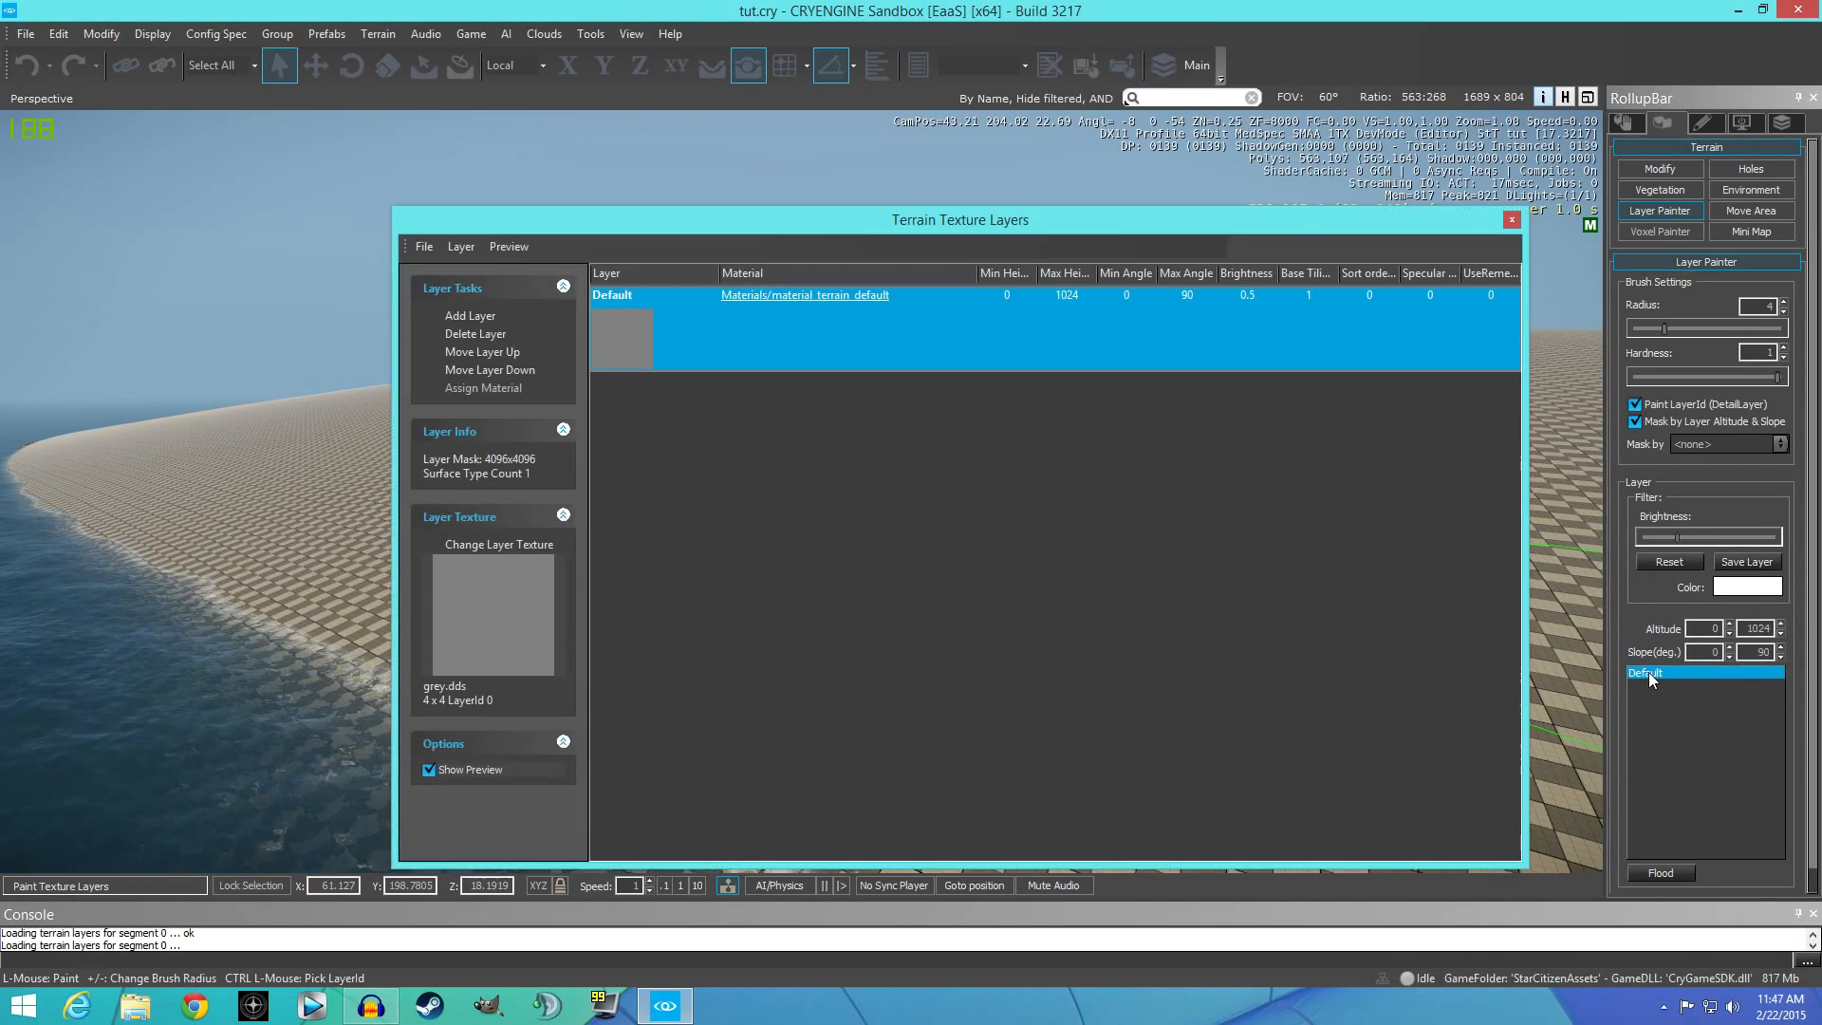
pyautogui.click(613, 297)
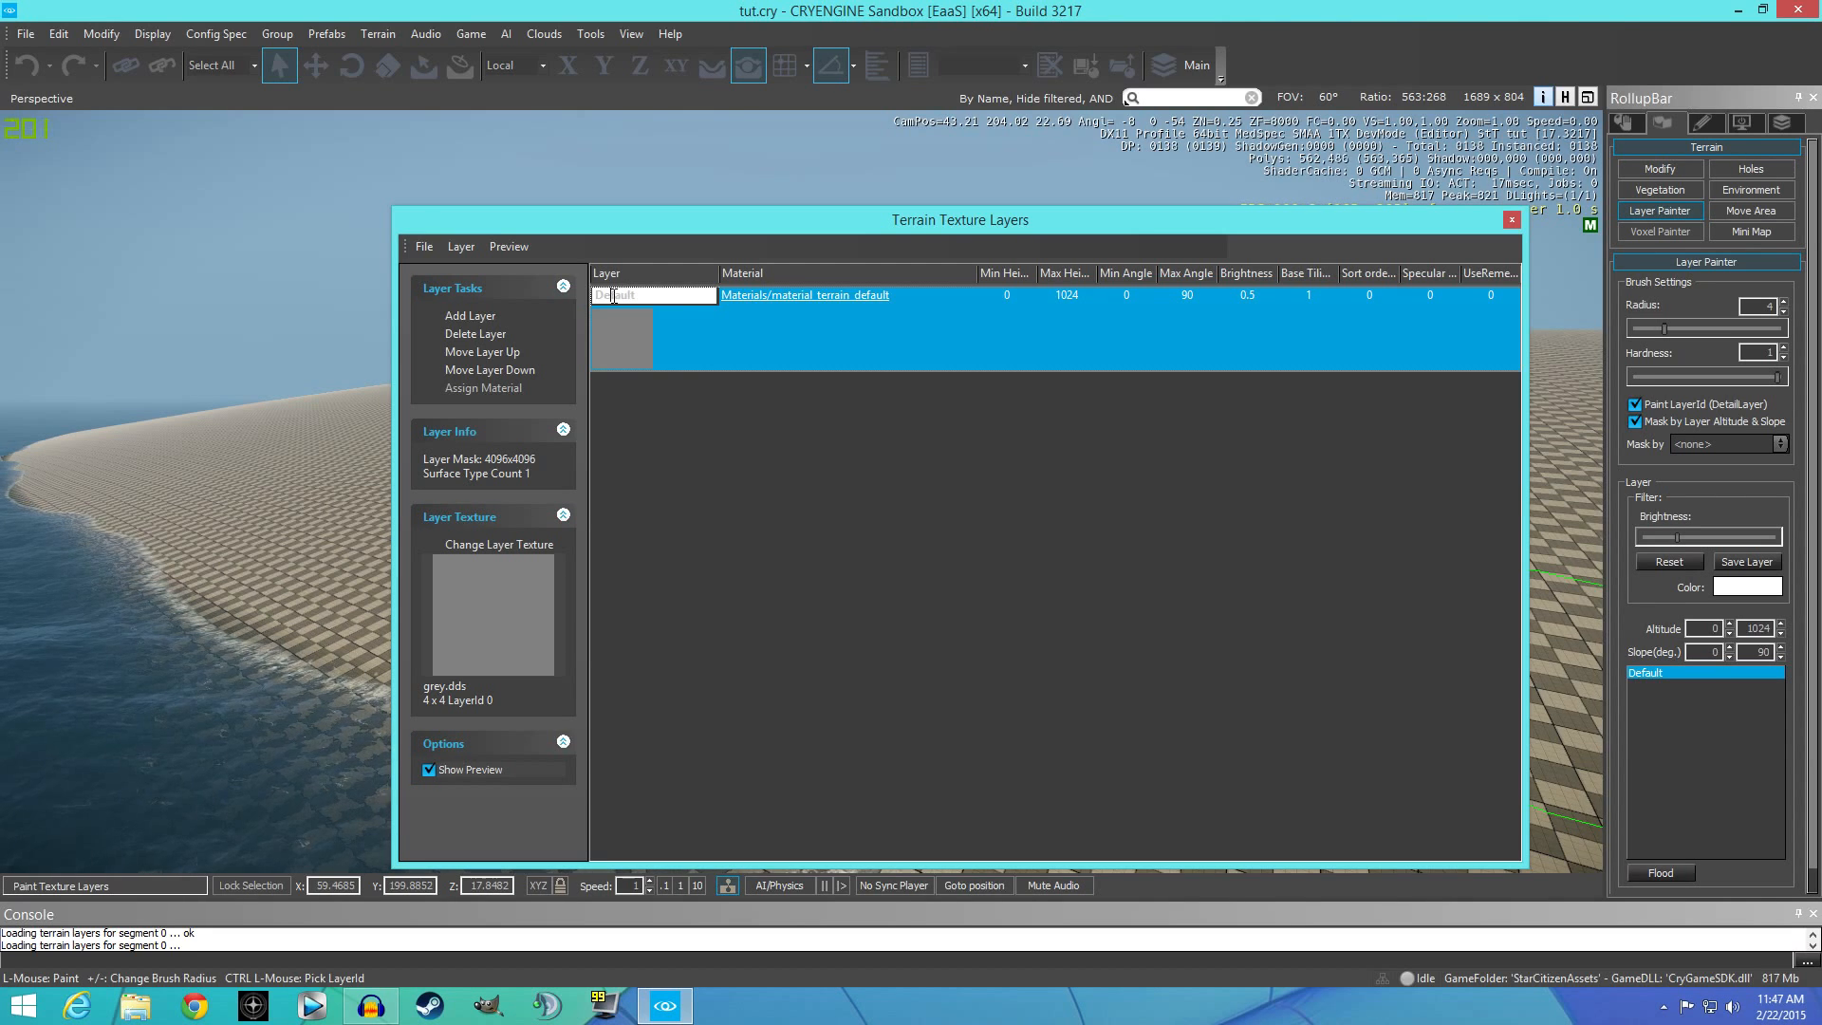
pyautogui.press('Return')
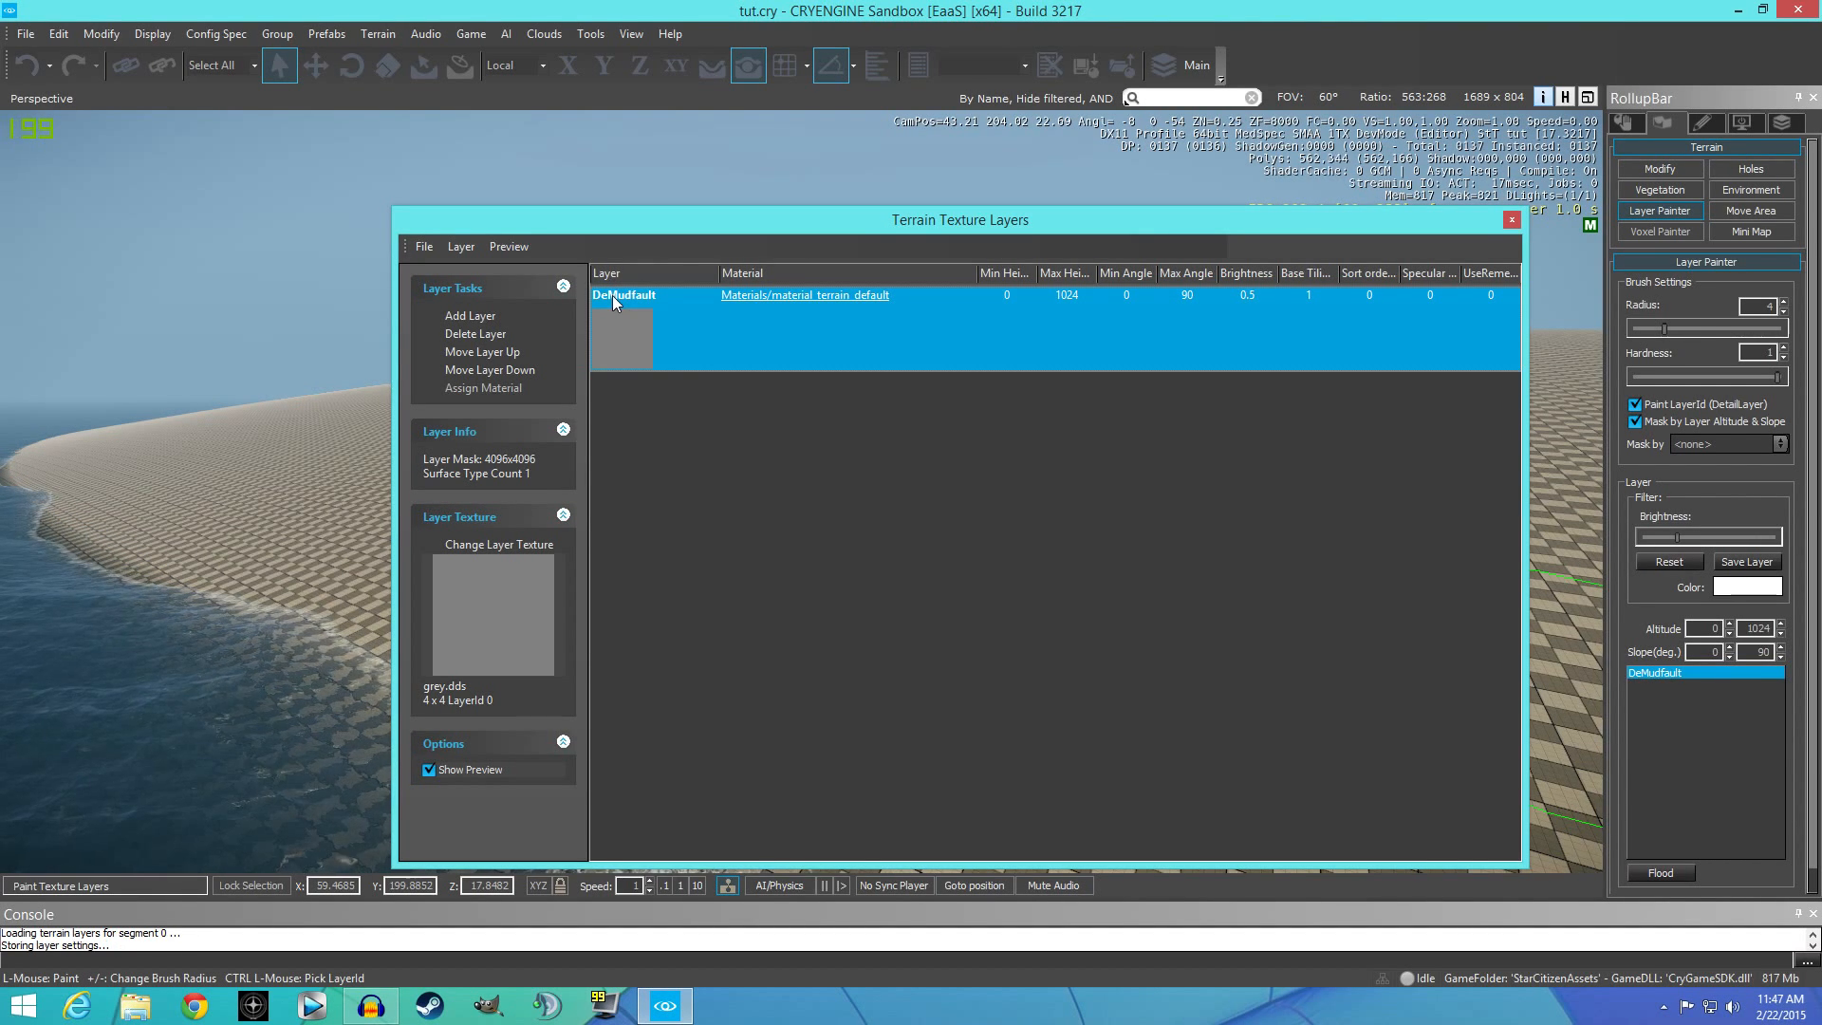
pyautogui.click(651, 292)
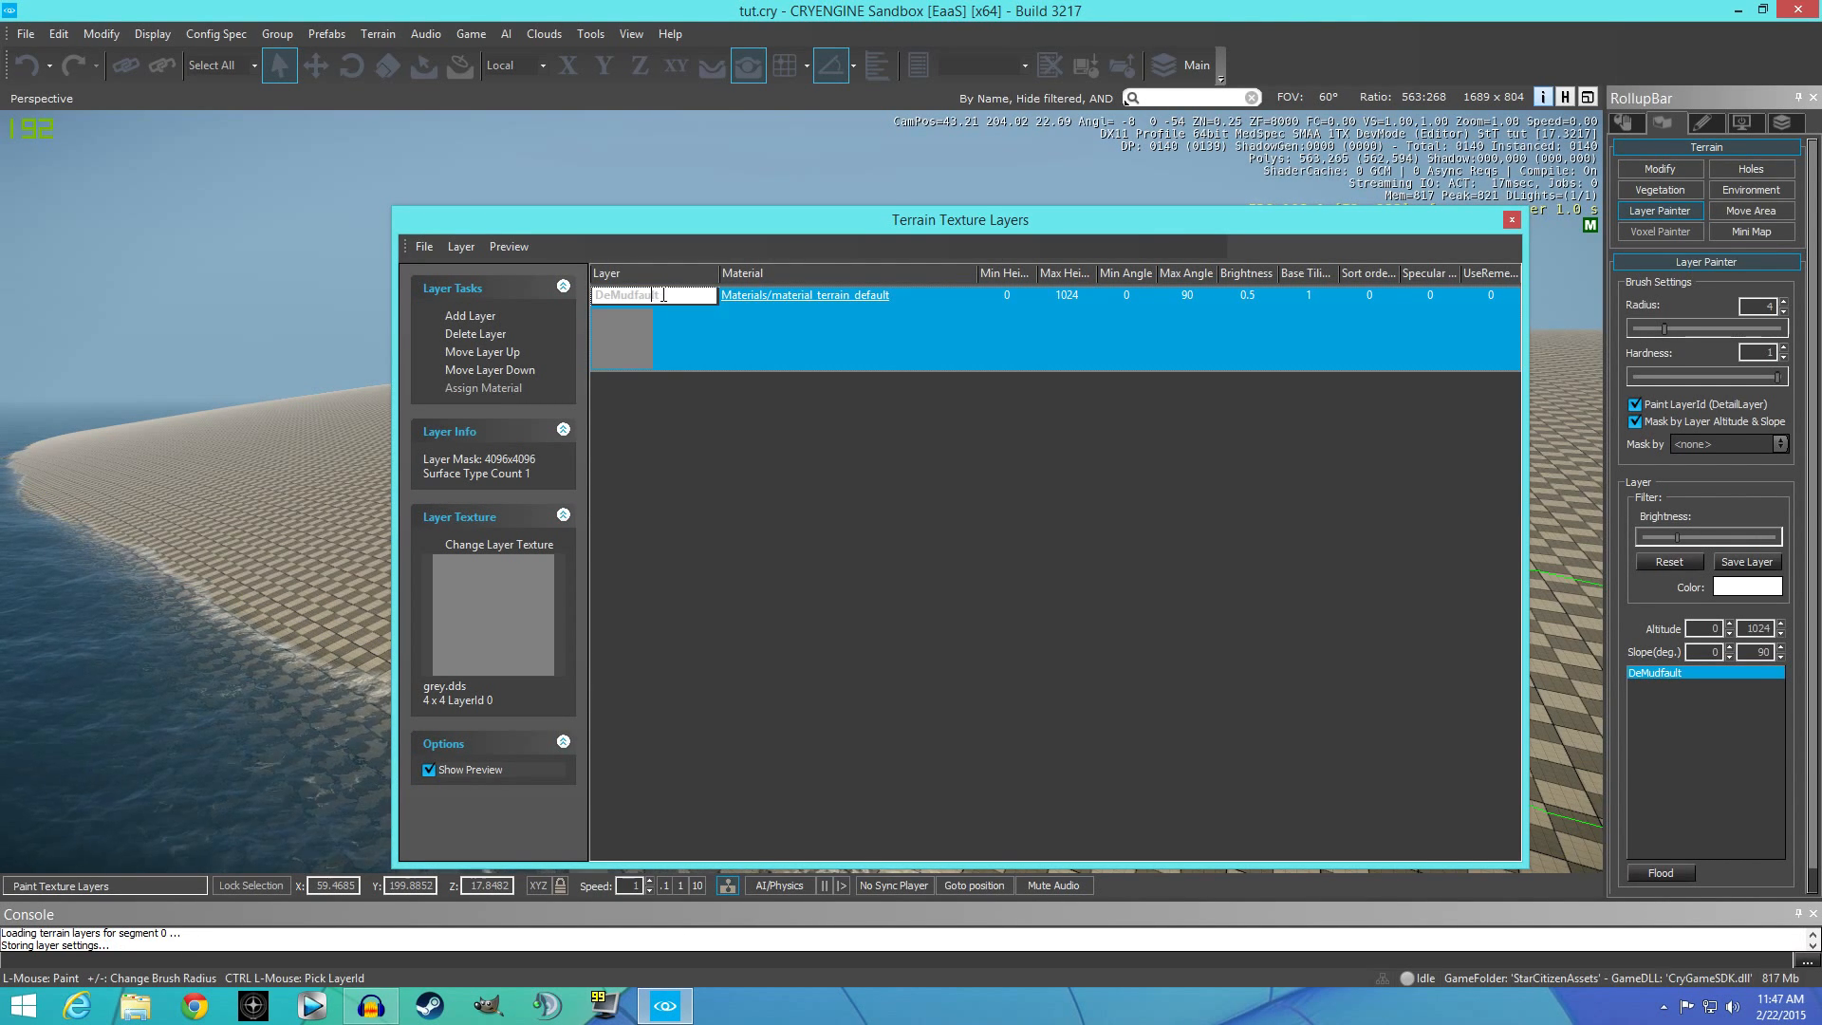
pyautogui.write('Mud')
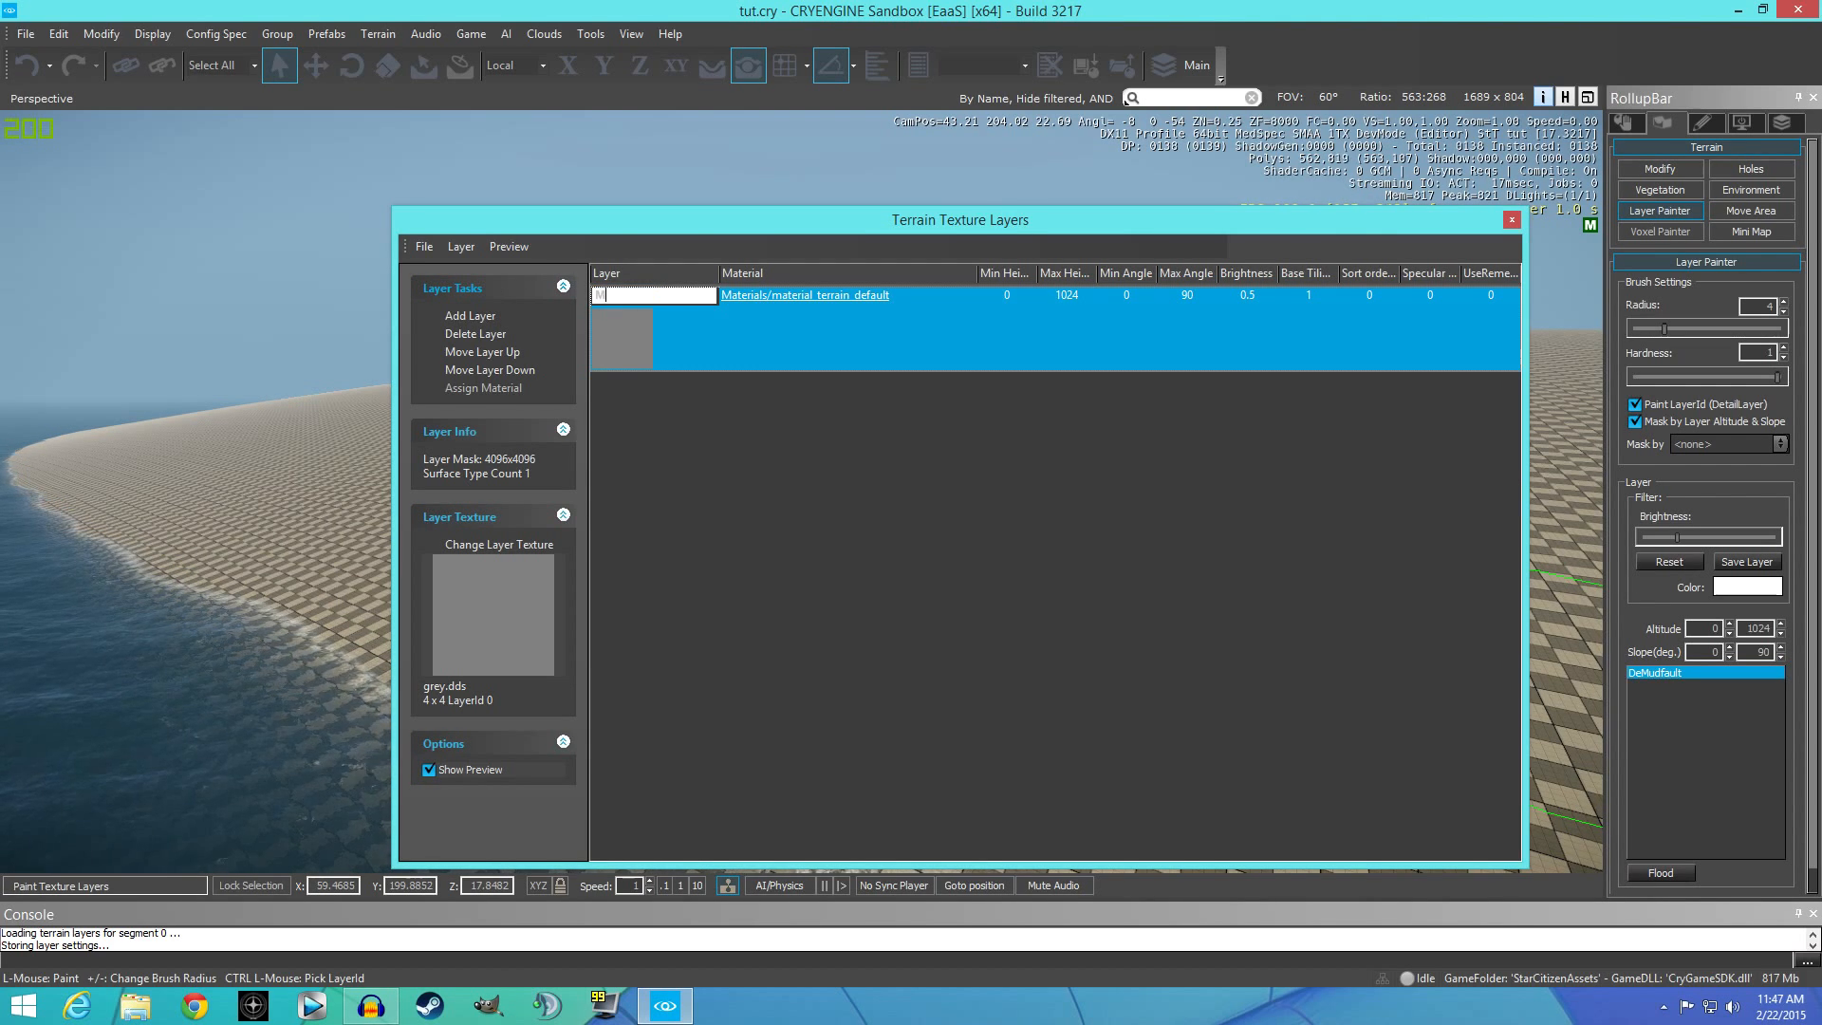
pyautogui.press('Return')
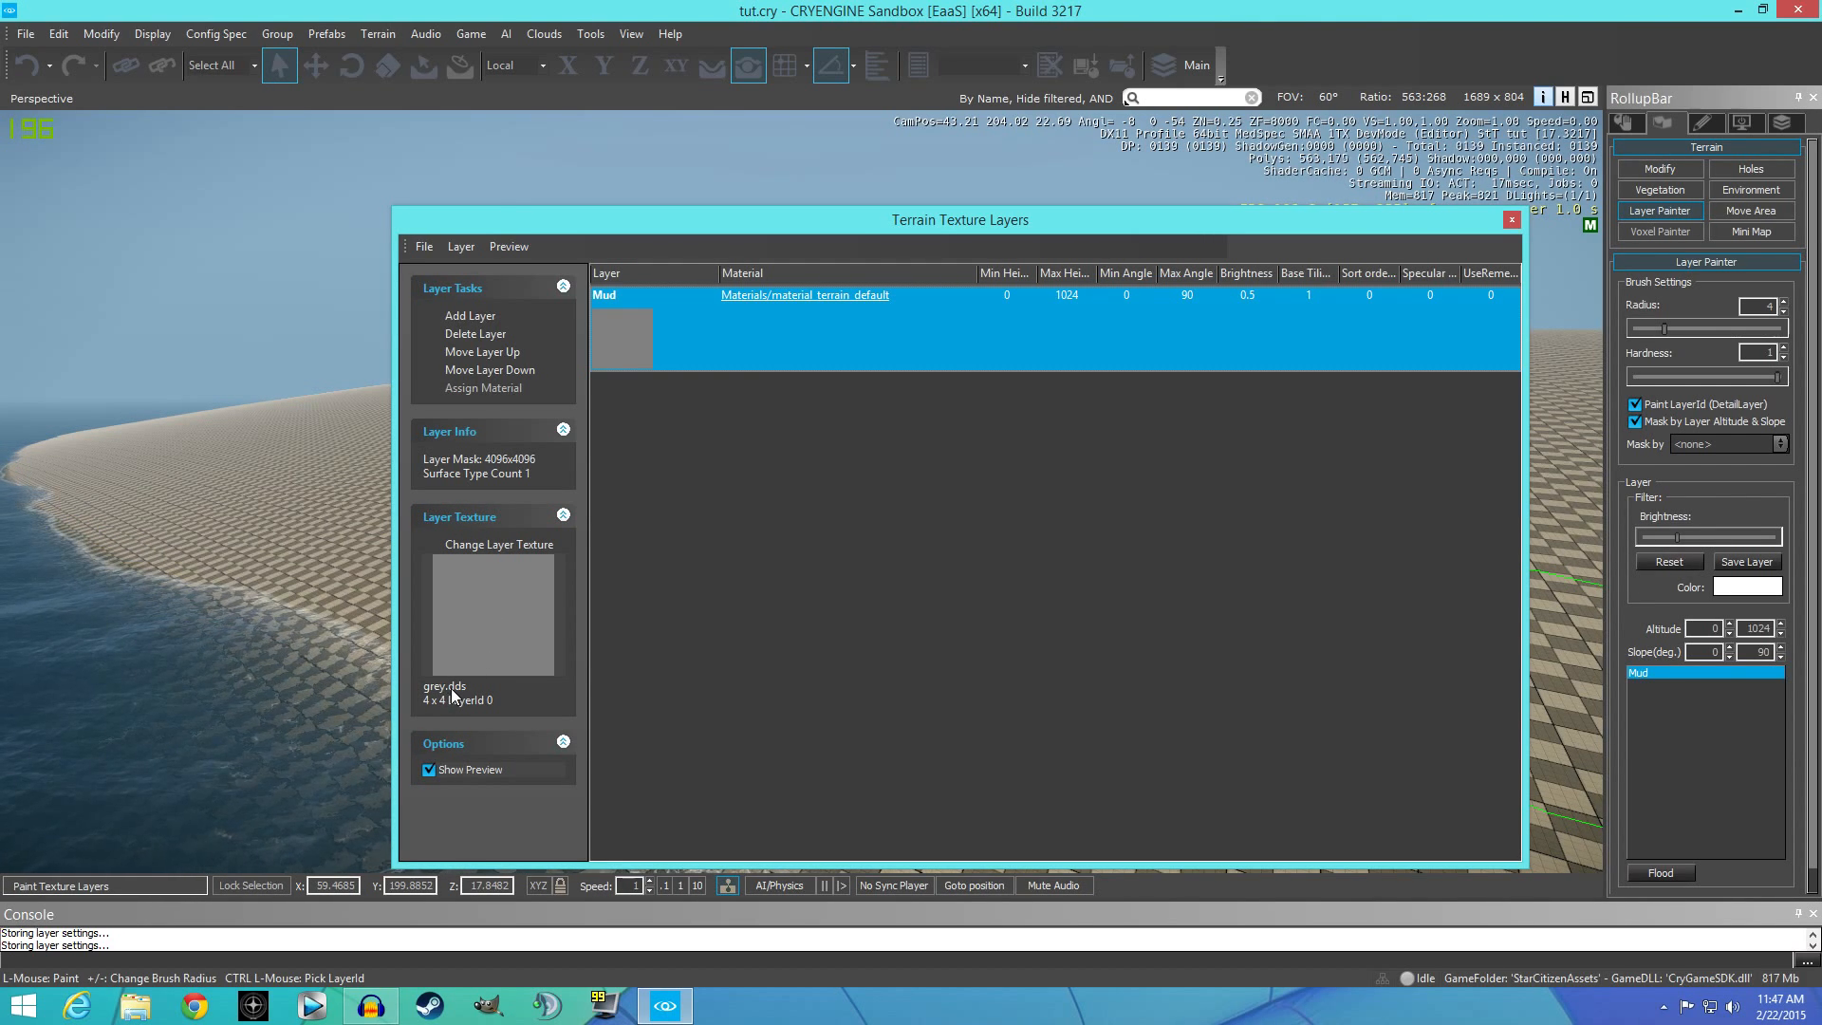
# Choose grey.dds from the engine textures as the Mud layer's texture.
pyautogui.click(512, 545)
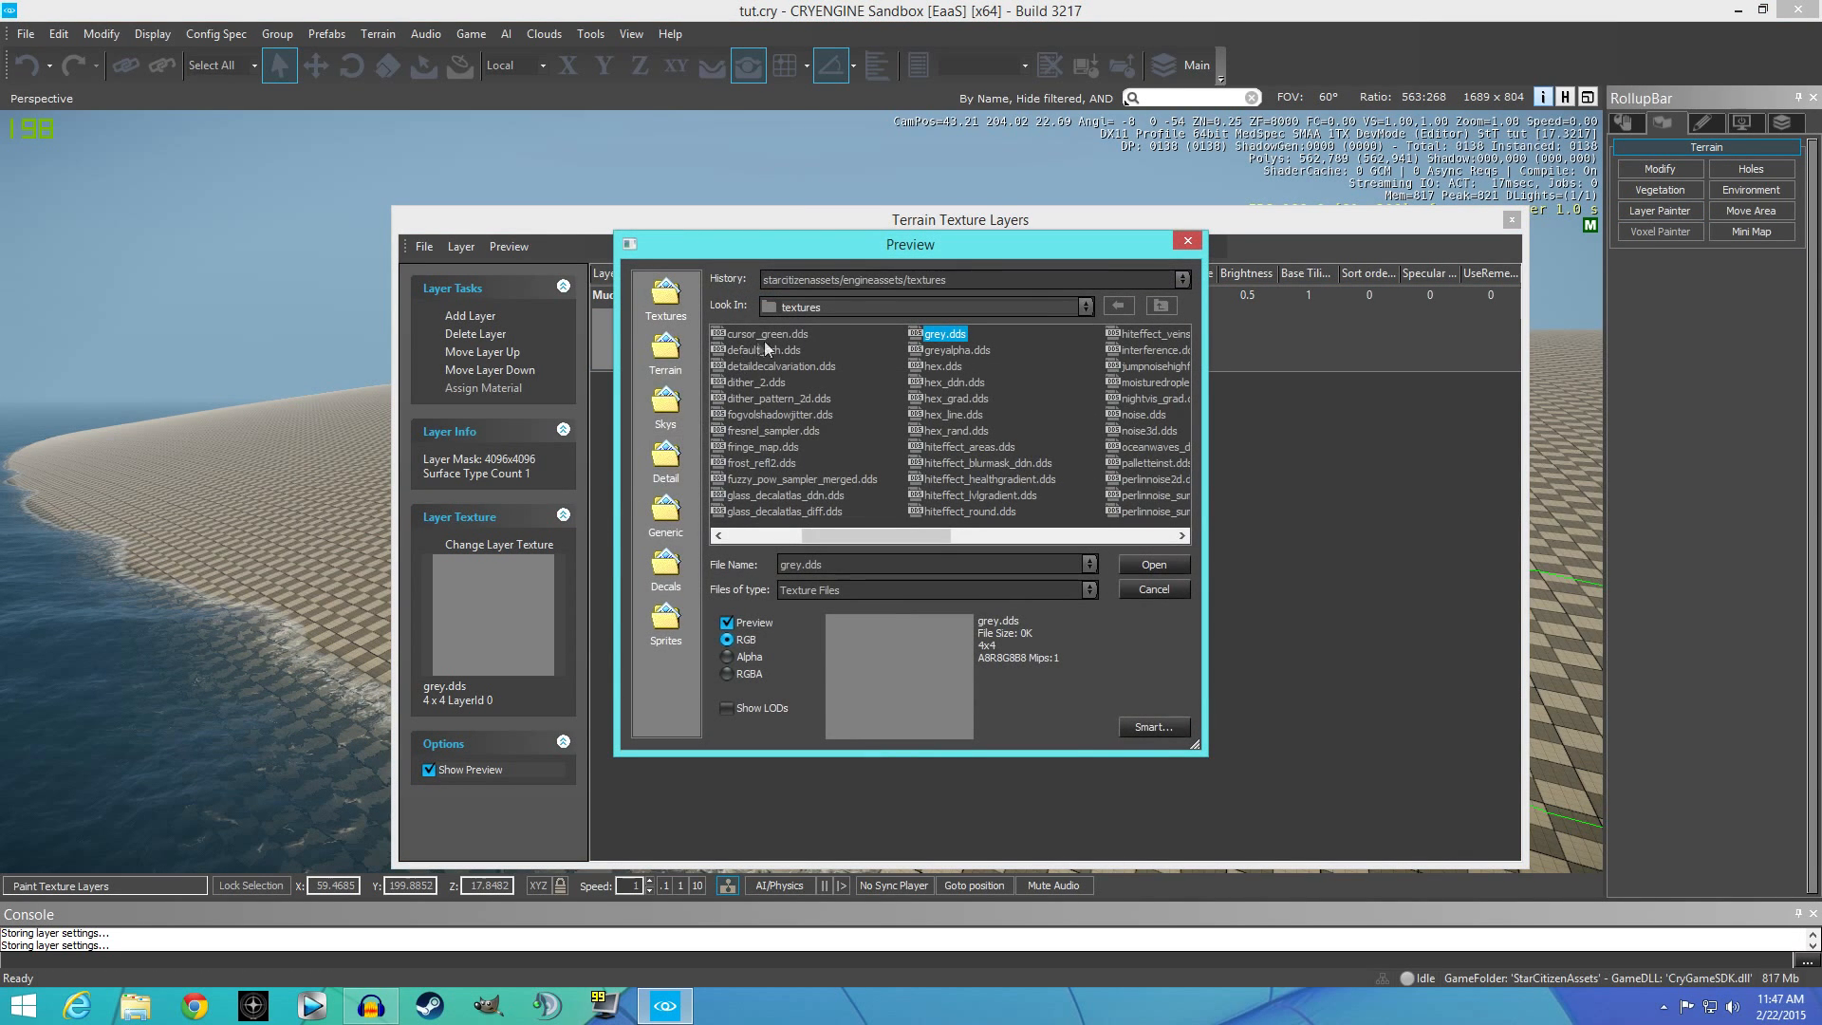
pyautogui.doubleClick(936, 334)
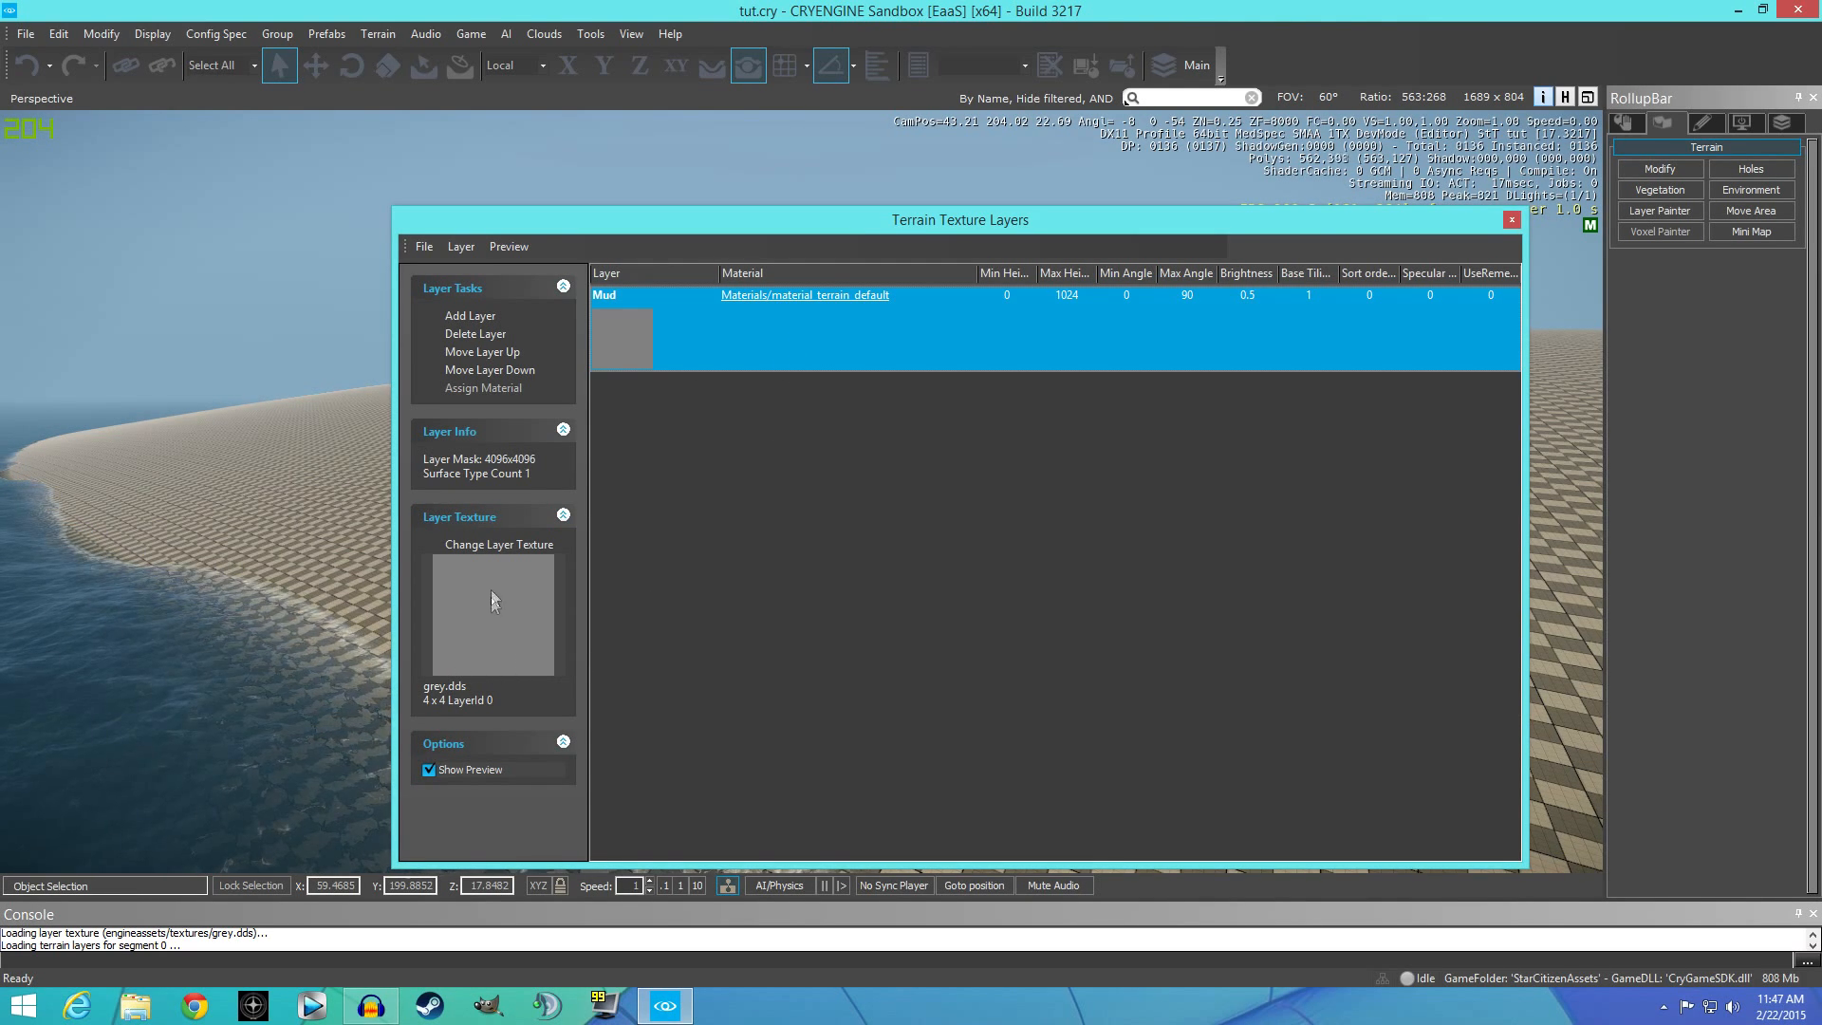
pyautogui.click(498, 544)
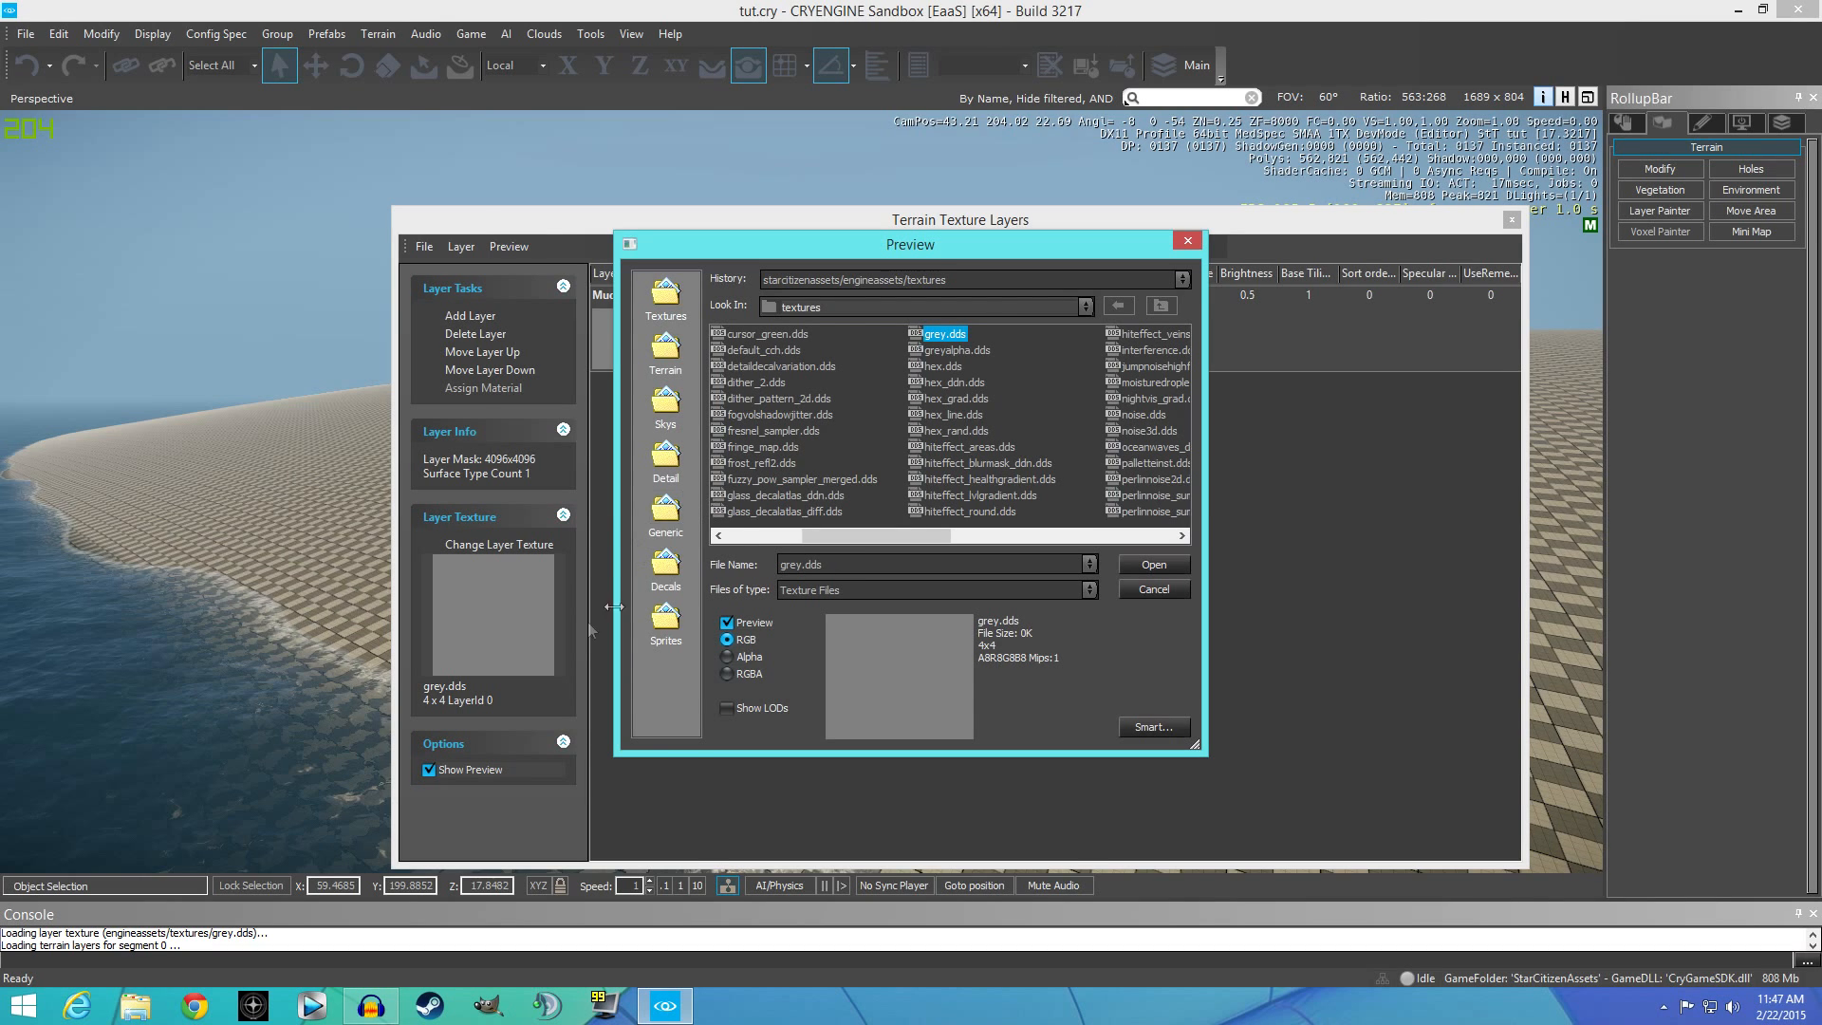
pyautogui.click(1188, 242)
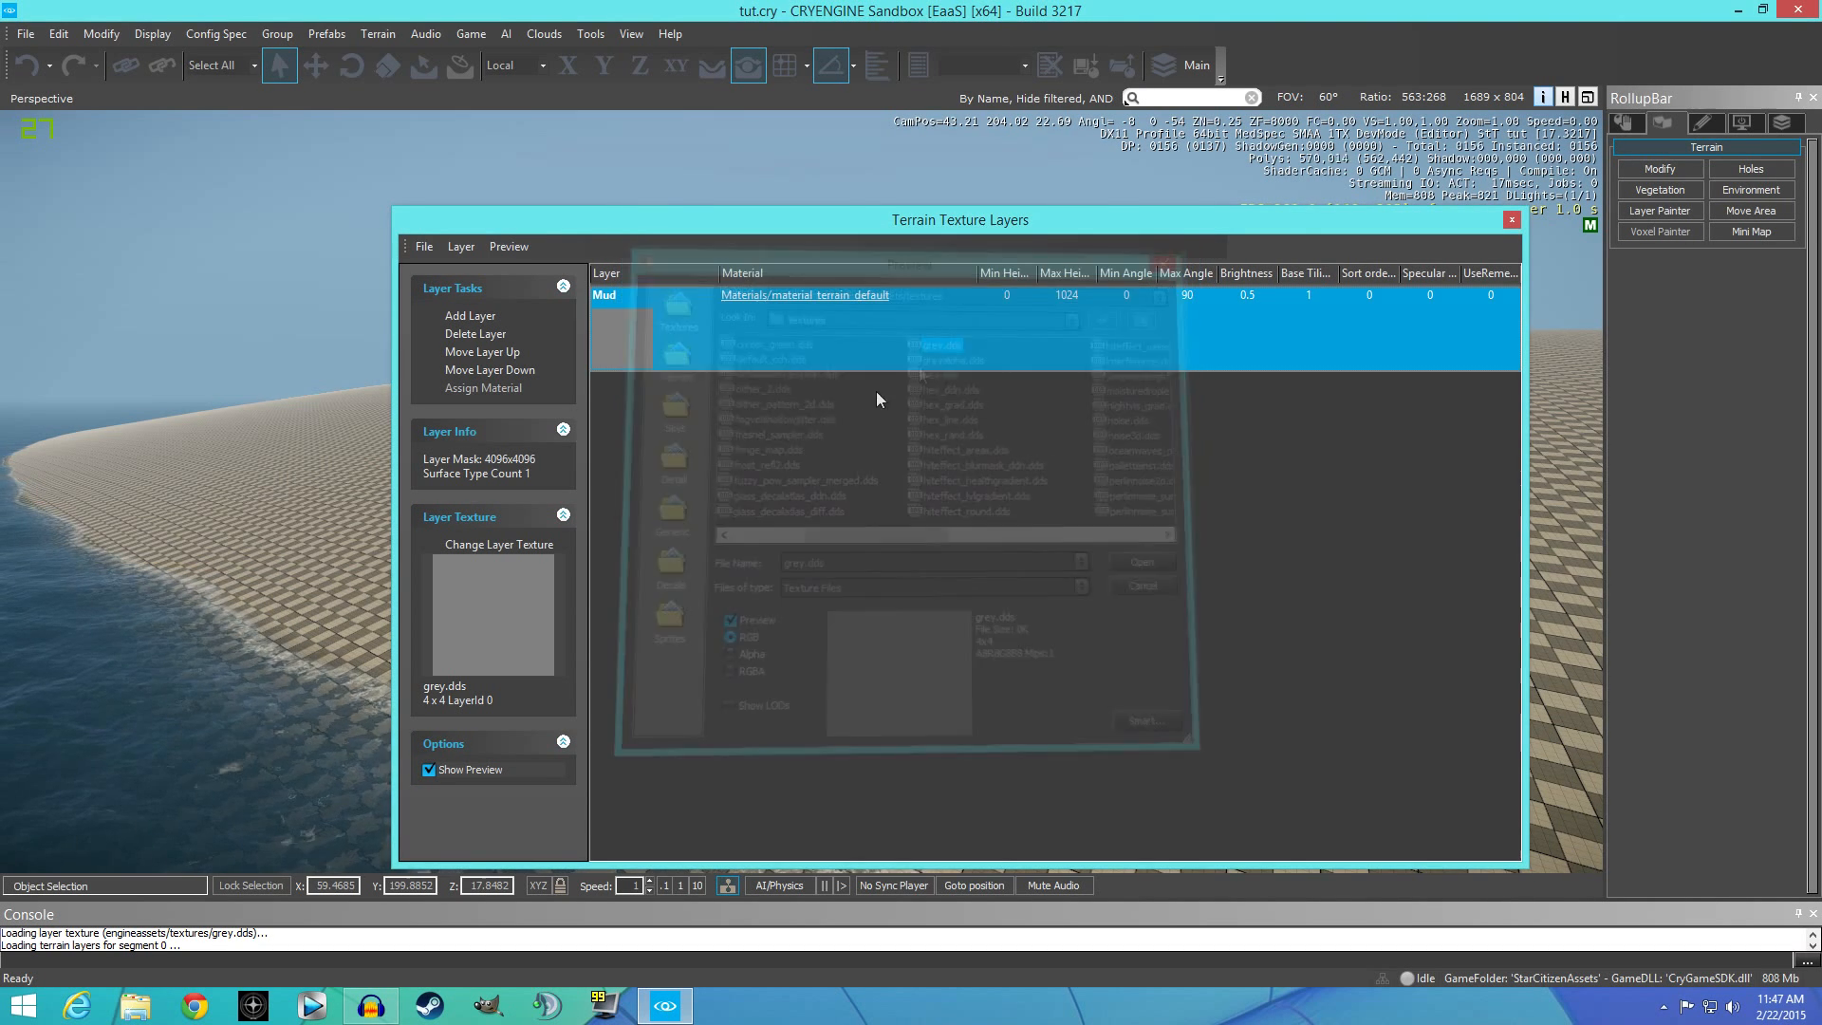
# Select the mud_1 material in the Materials/Terrain folder of the Material Editor.
pyautogui.click(781, 298)
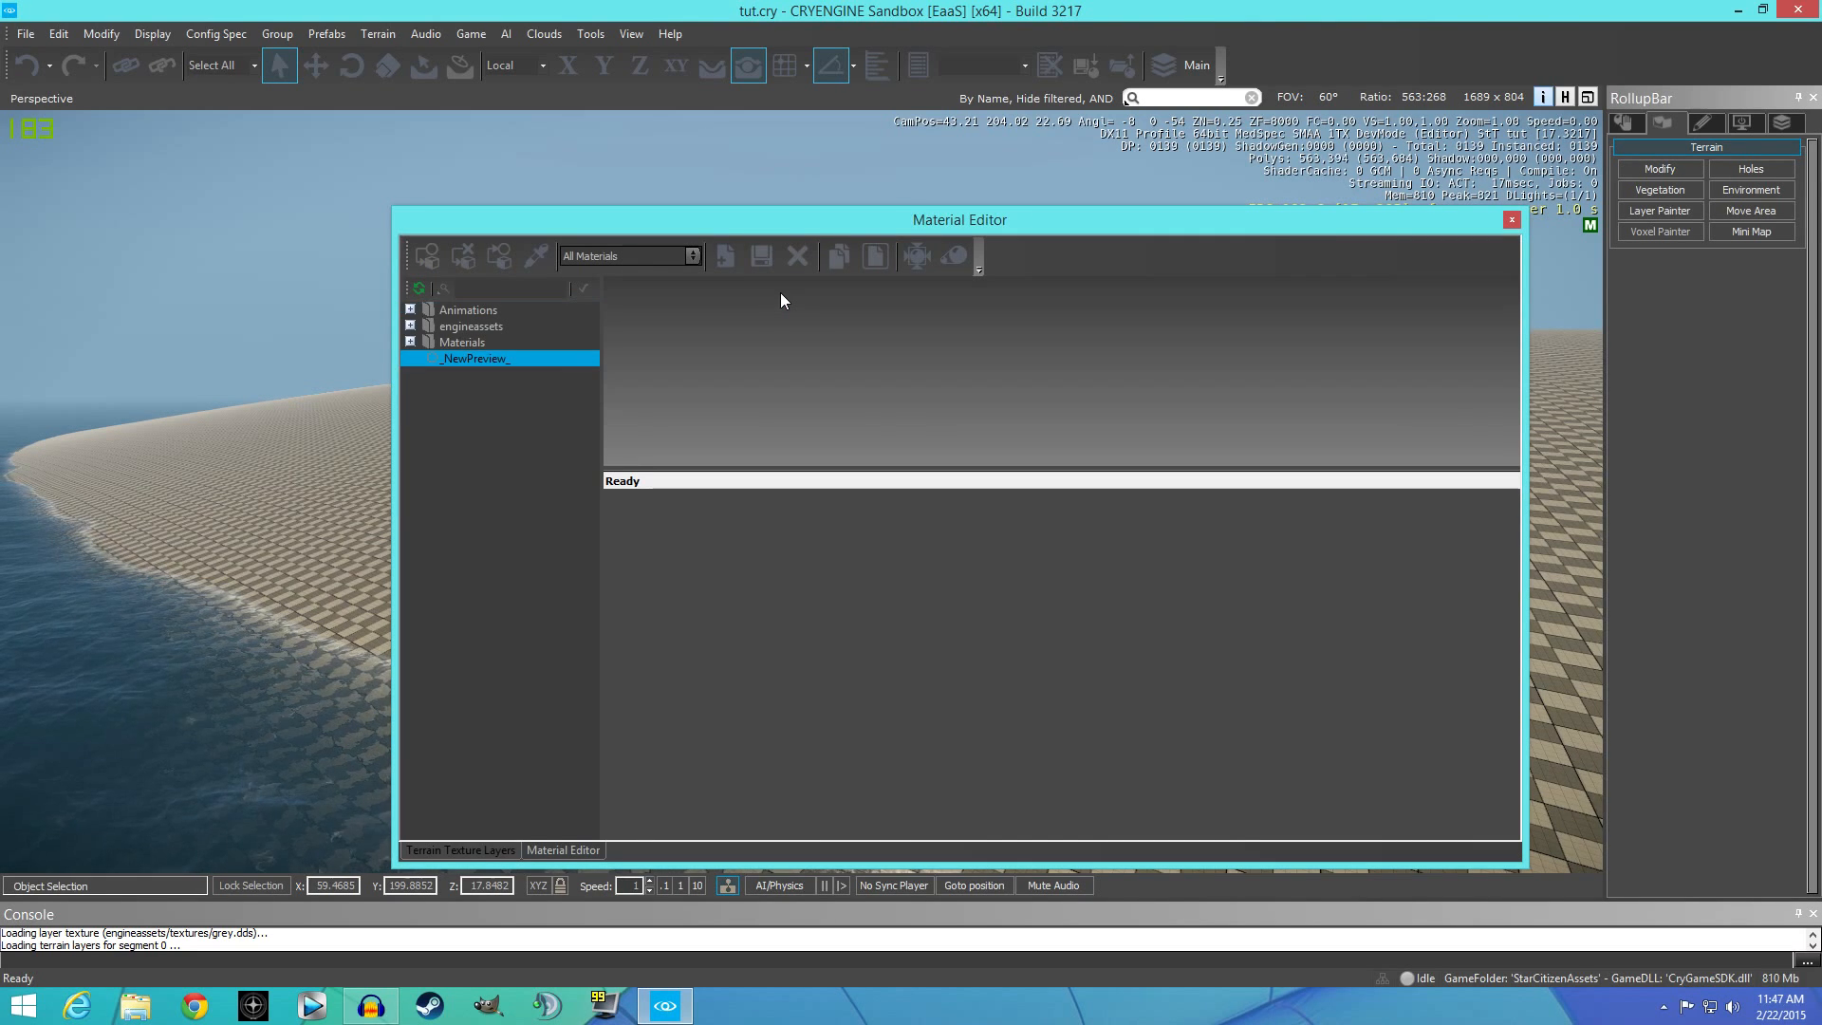
pyautogui.click(410, 341)
pyautogui.moveTo(590, 378); pyautogui.dragTo(589, 445)
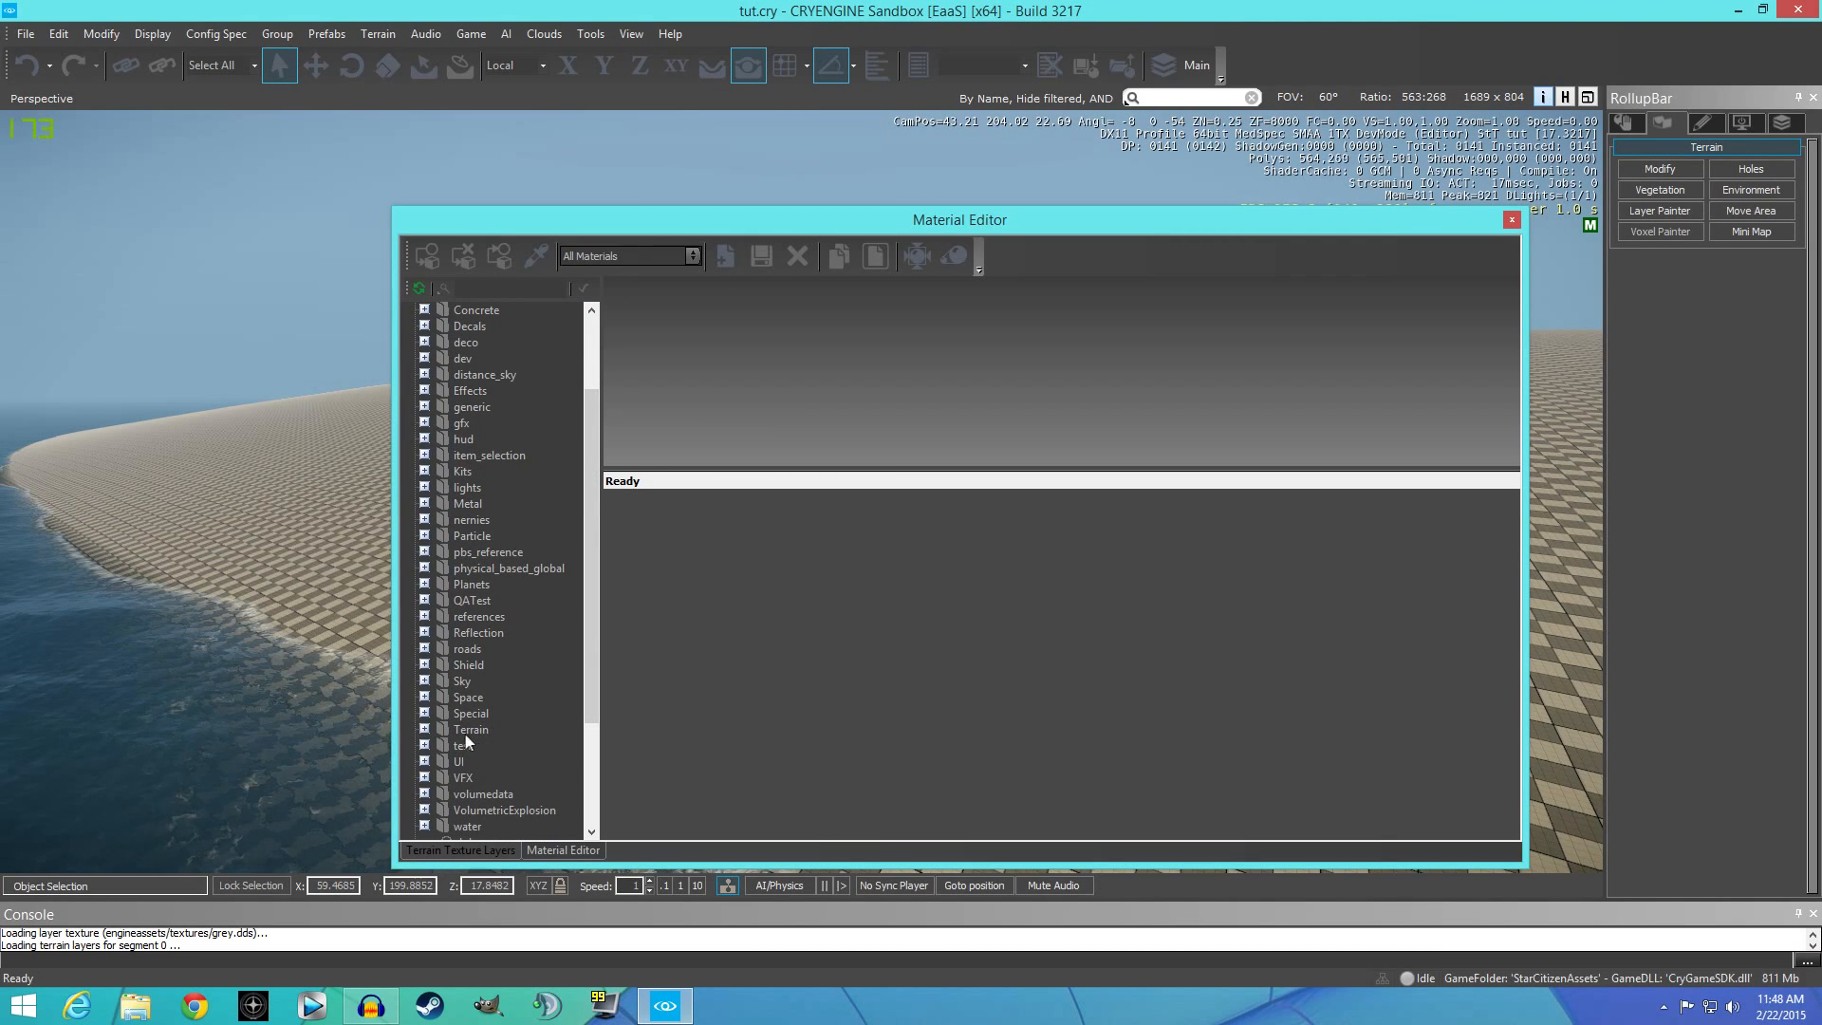
pyautogui.click(425, 730)
pyautogui.moveTo(594, 459); pyautogui.dragTo(594, 590)
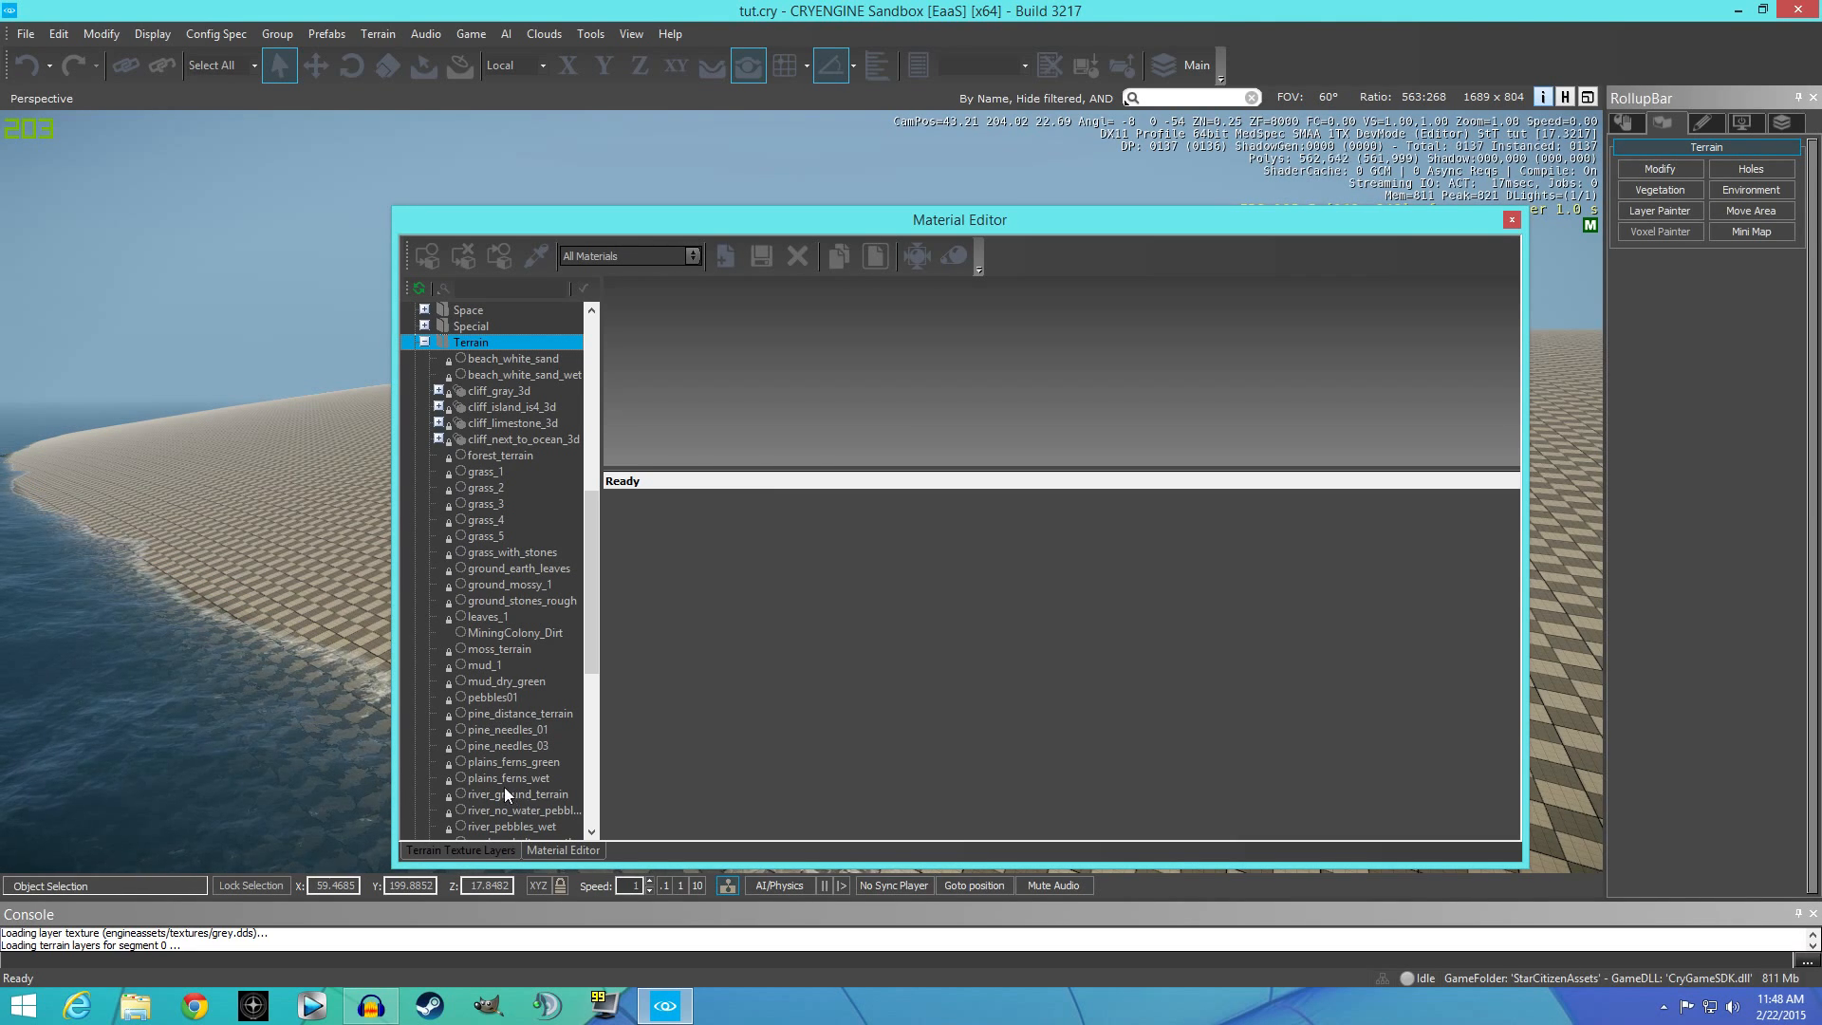
pyautogui.click(485, 666)
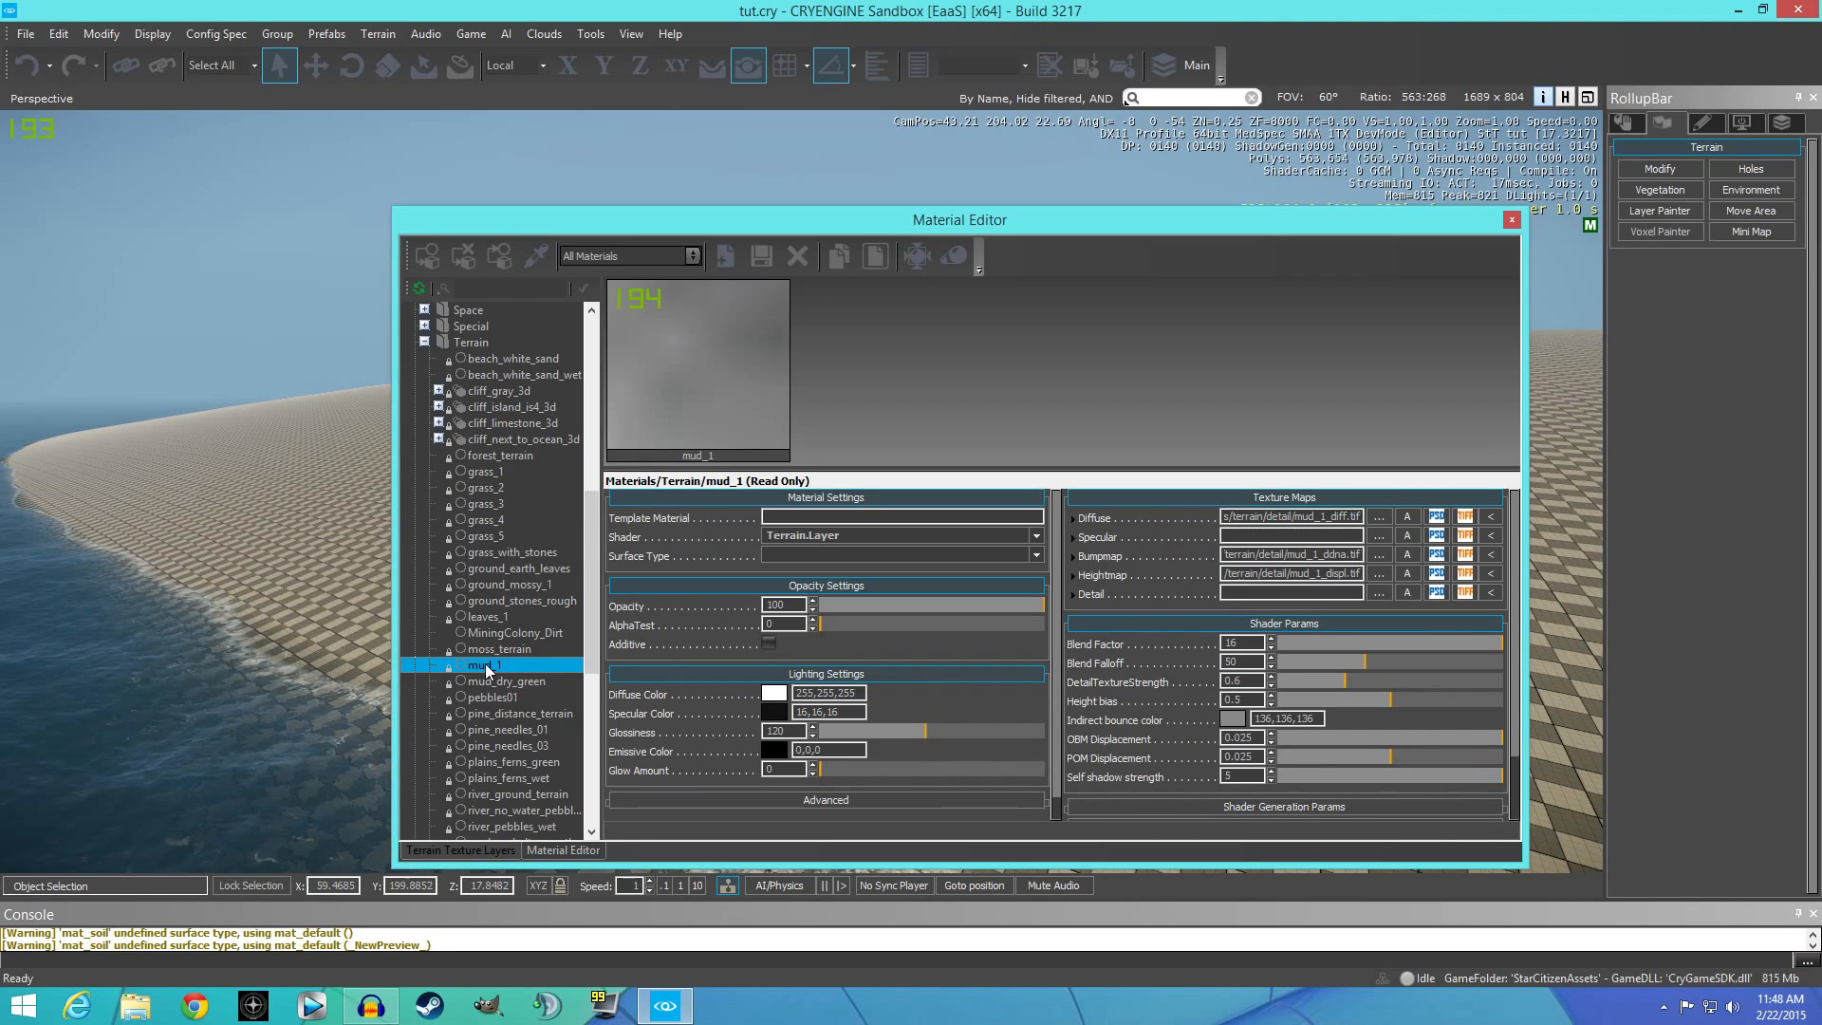
# Assign the selected mud_1 material to the Mud terrain layer and close the texture layers window.
pyautogui.click(1510, 220)
pyautogui.click(1680, 220)
pyautogui.click(1642, 673)
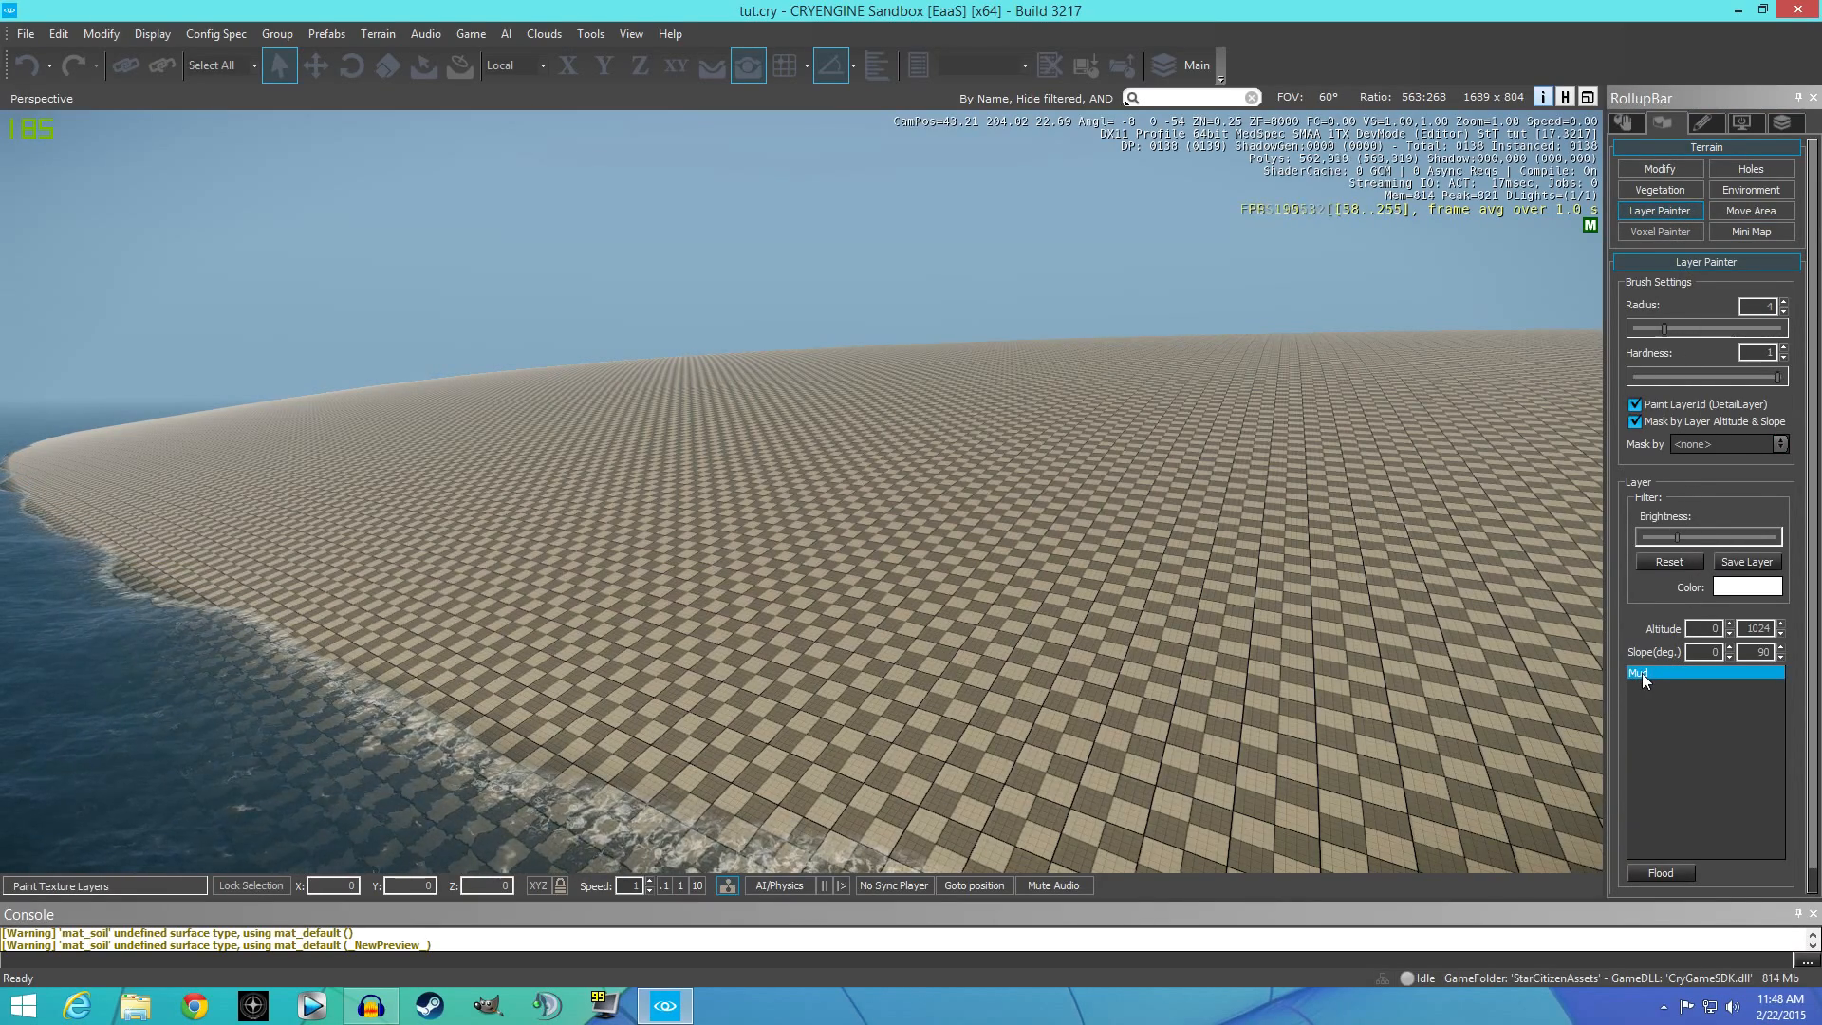
pyautogui.doubleClick(1642, 674)
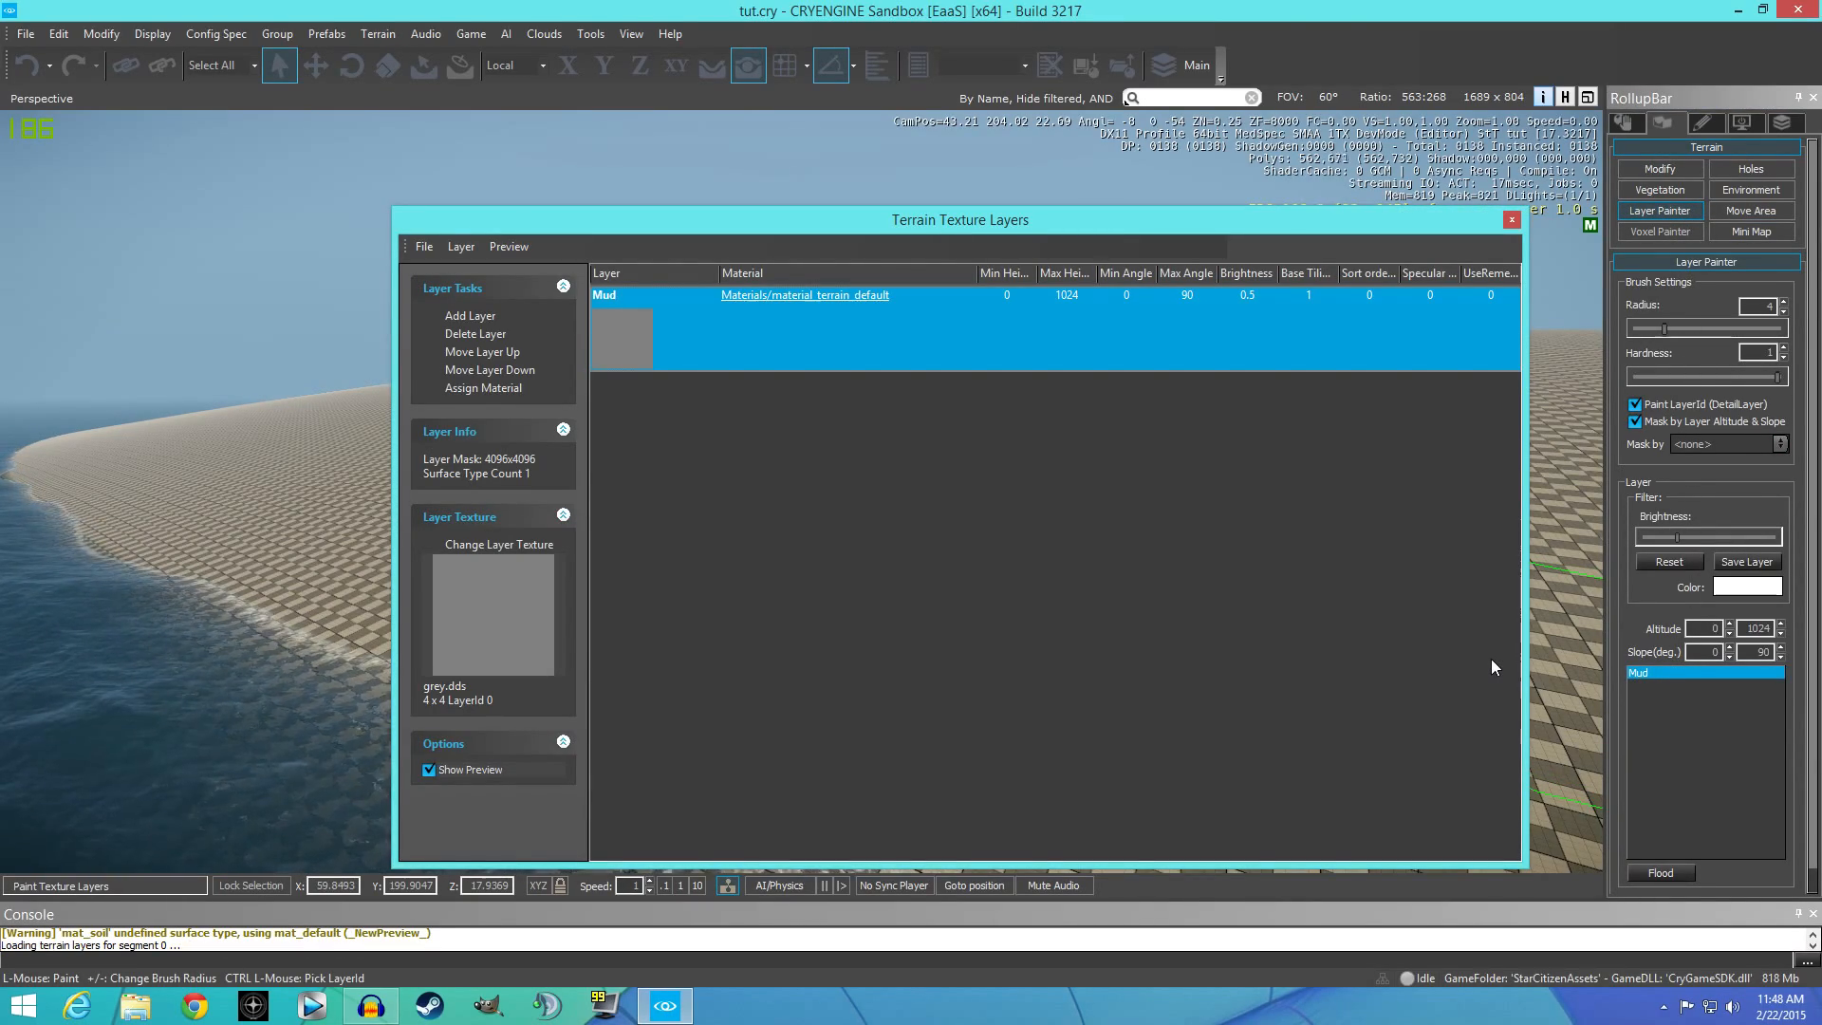
pyautogui.click(512, 397)
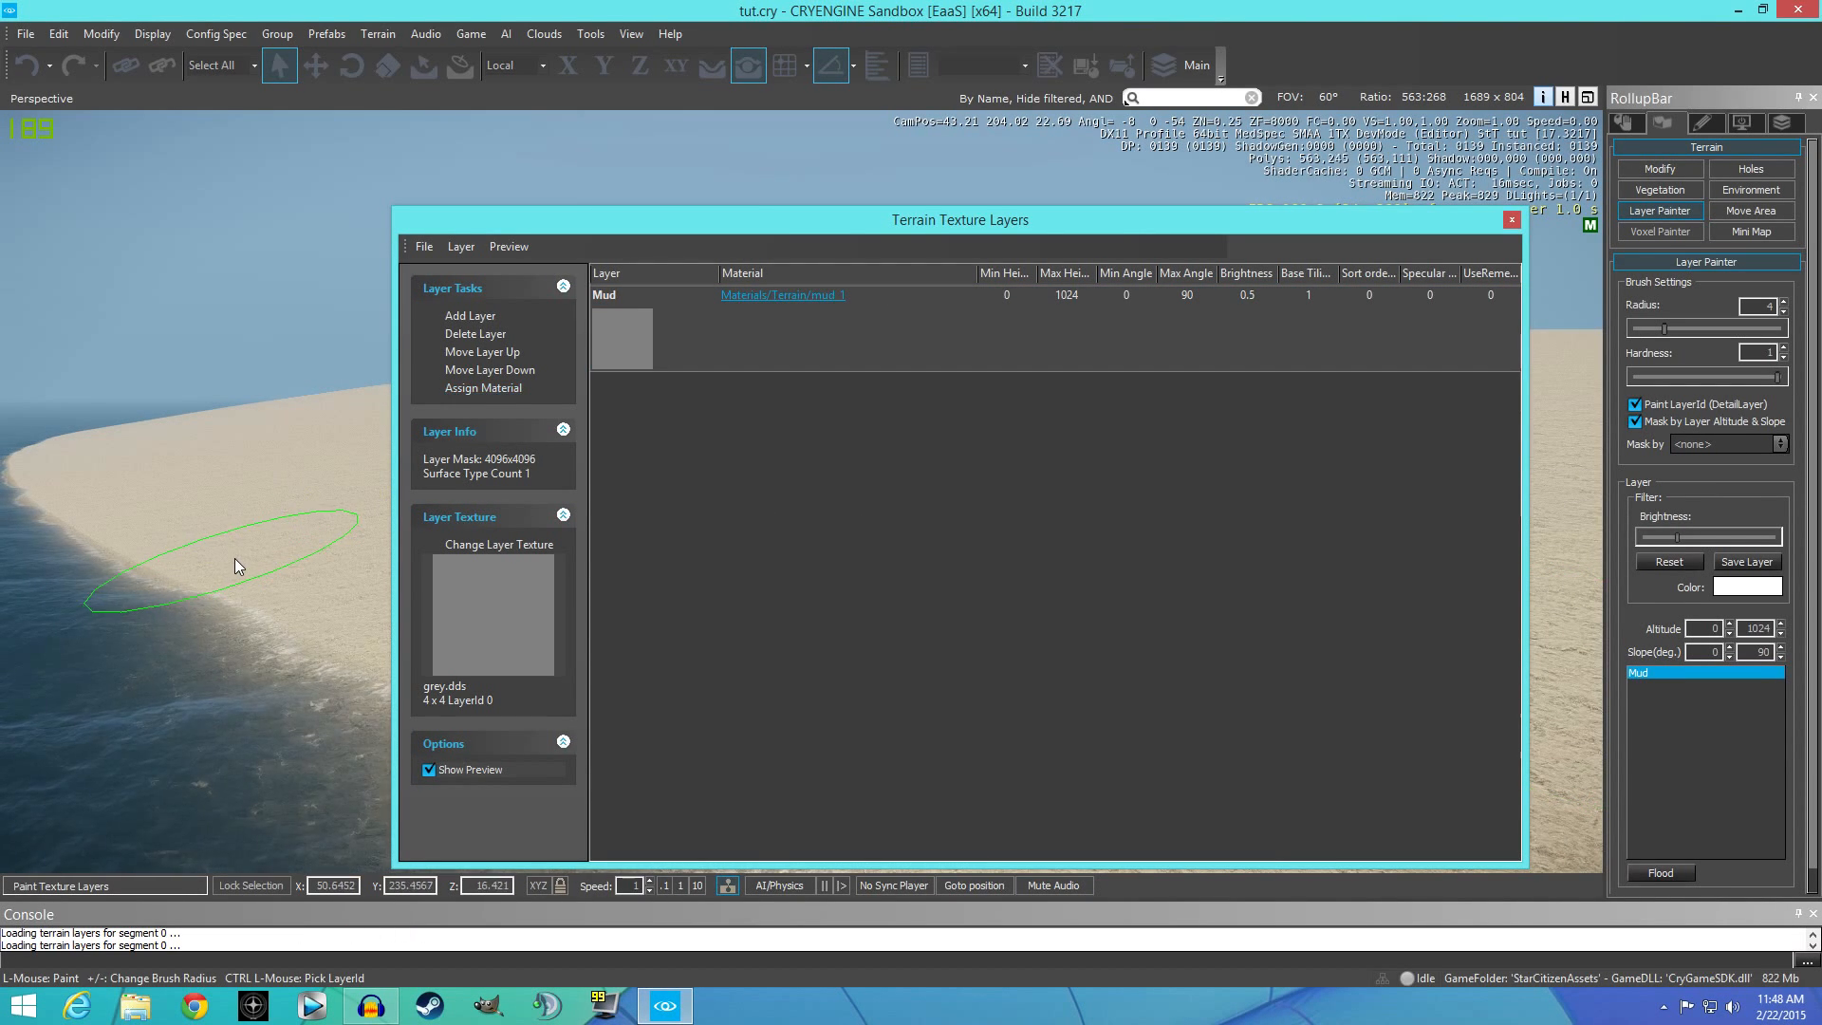
pyautogui.click(1515, 224)
# Set the Mud layer's filter color to an olive brown with RGB 123, 122, 80.
pyautogui.press('w')
pyautogui.moveTo(835, 522); pyautogui.dragTo(569, 552, button='right')
pyautogui.press('d')
pyautogui.press('s')
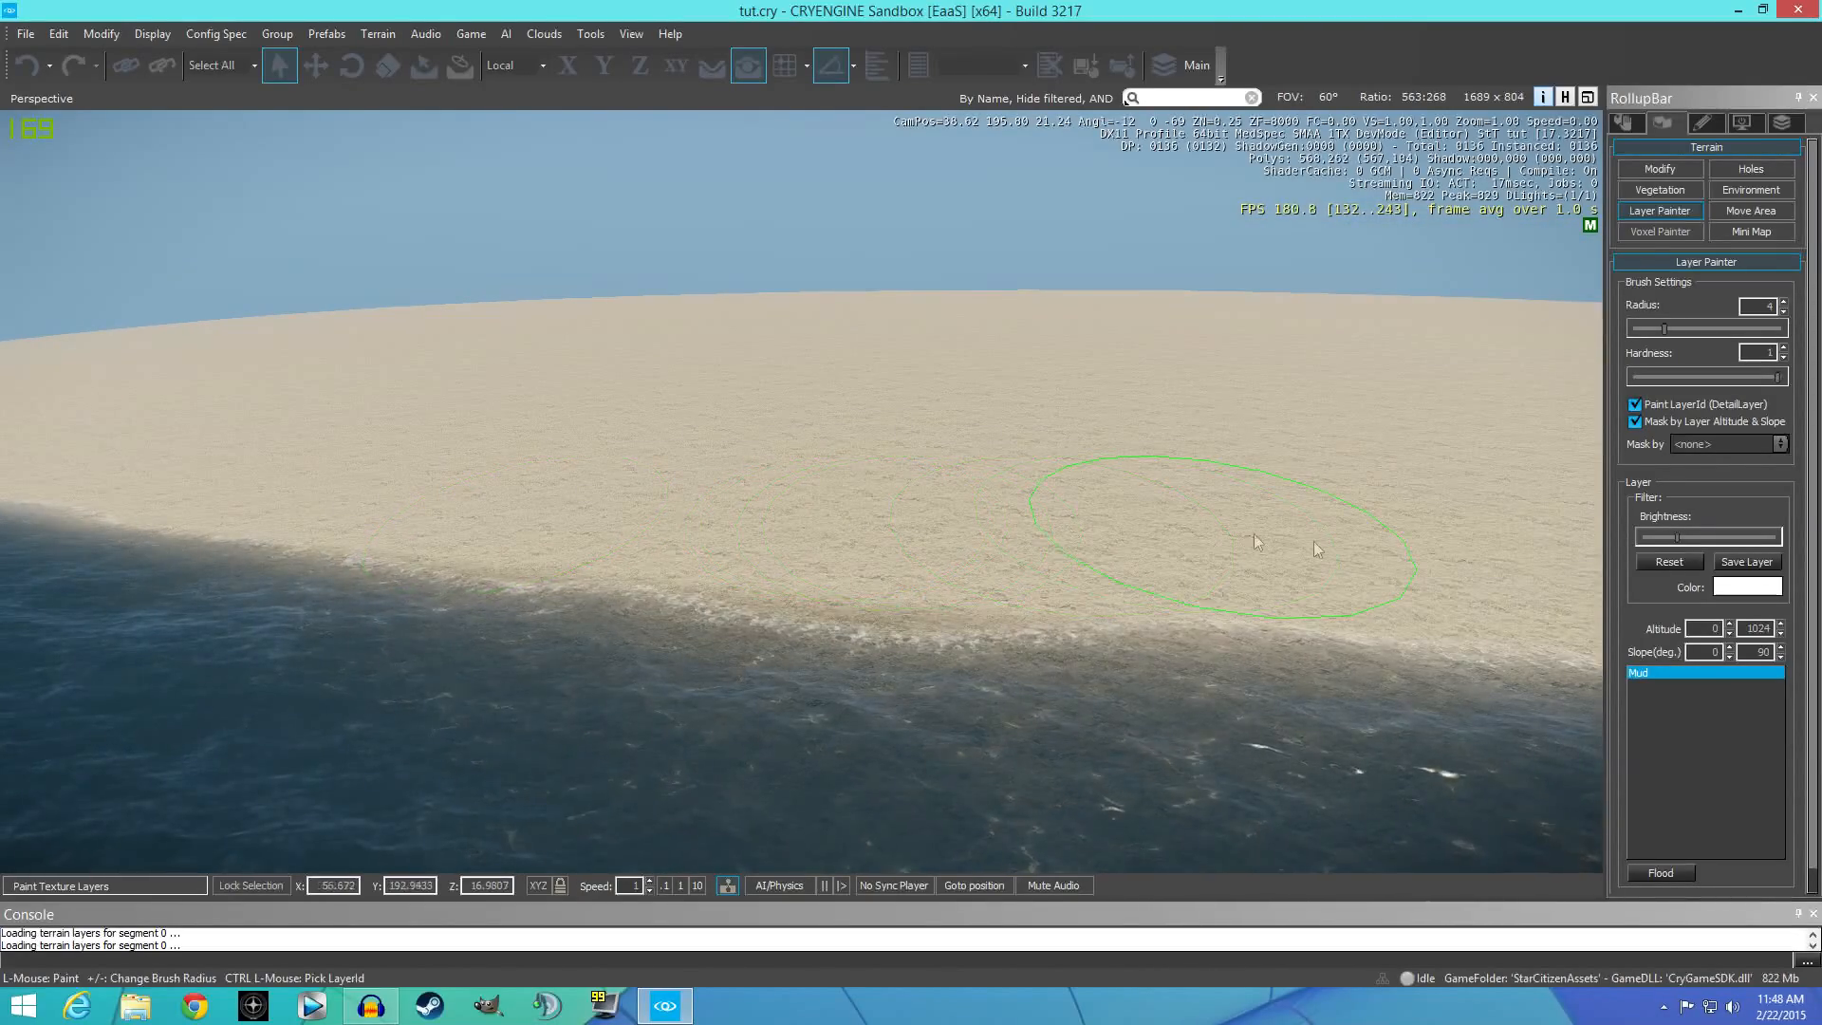
pyautogui.click(1746, 589)
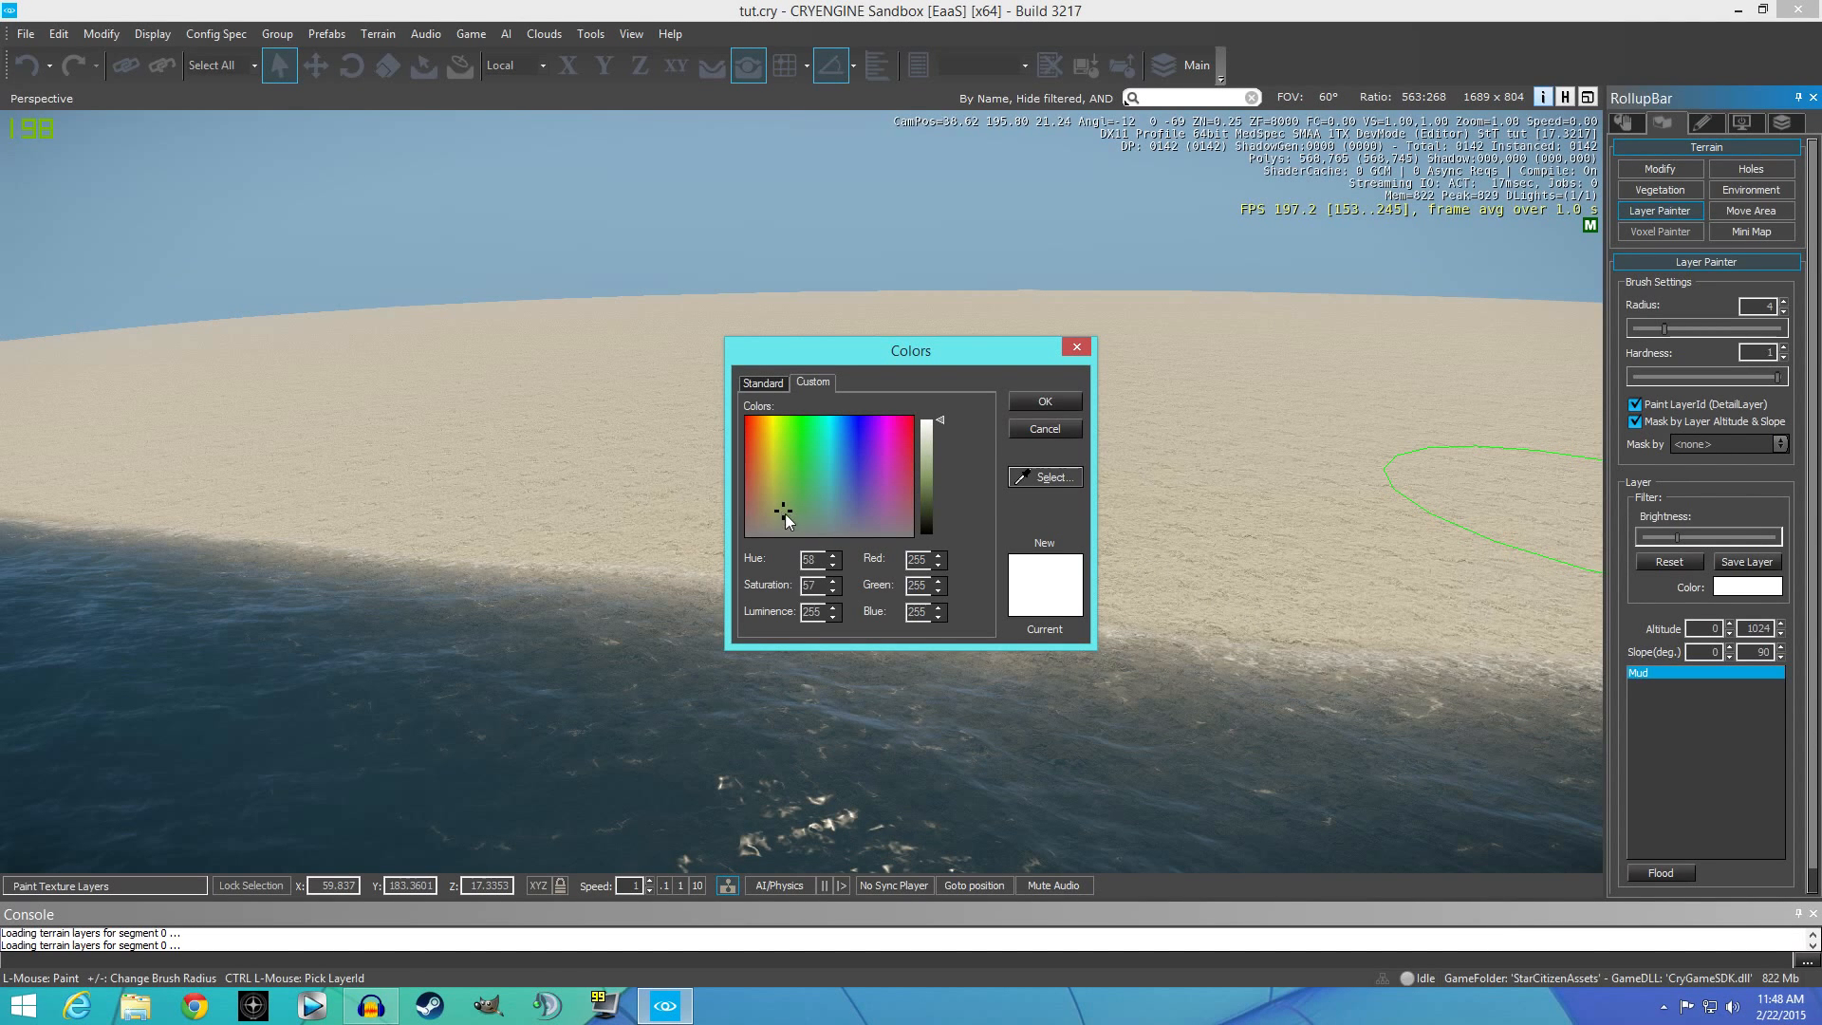
pyautogui.click(927, 497)
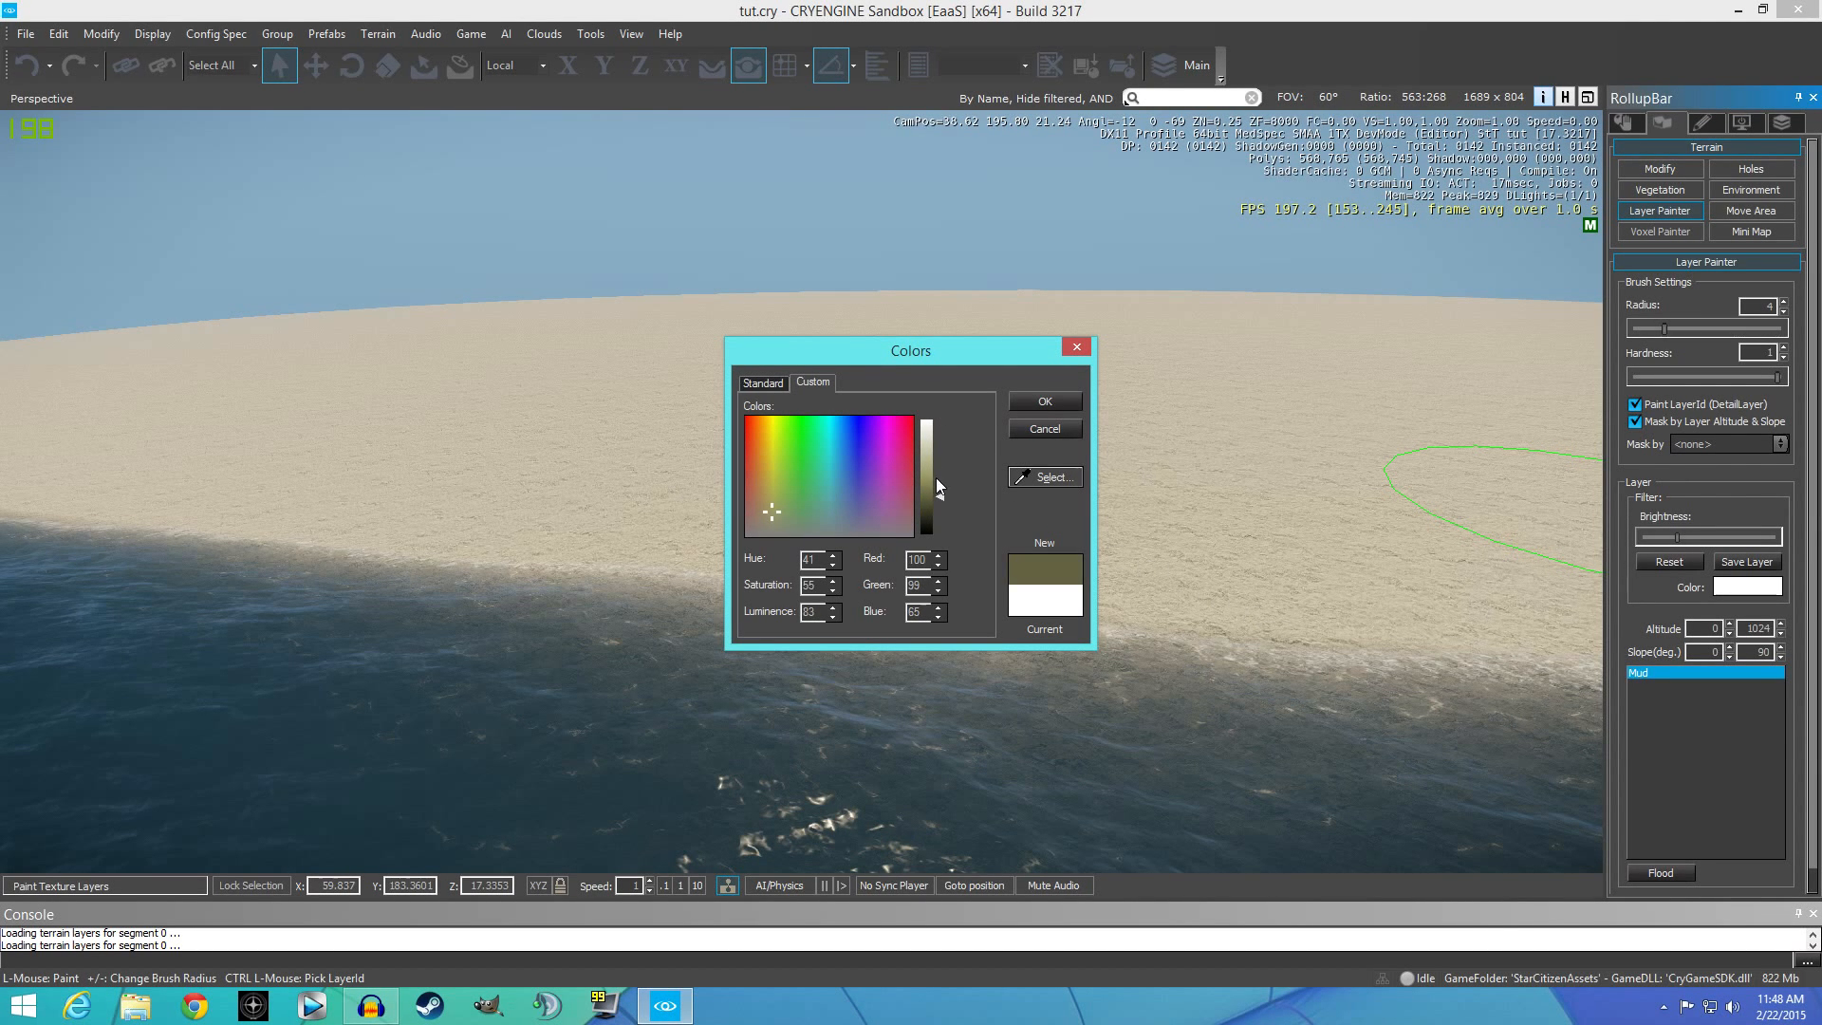
pyautogui.moveTo(931, 499); pyautogui.dragTo(941, 488)
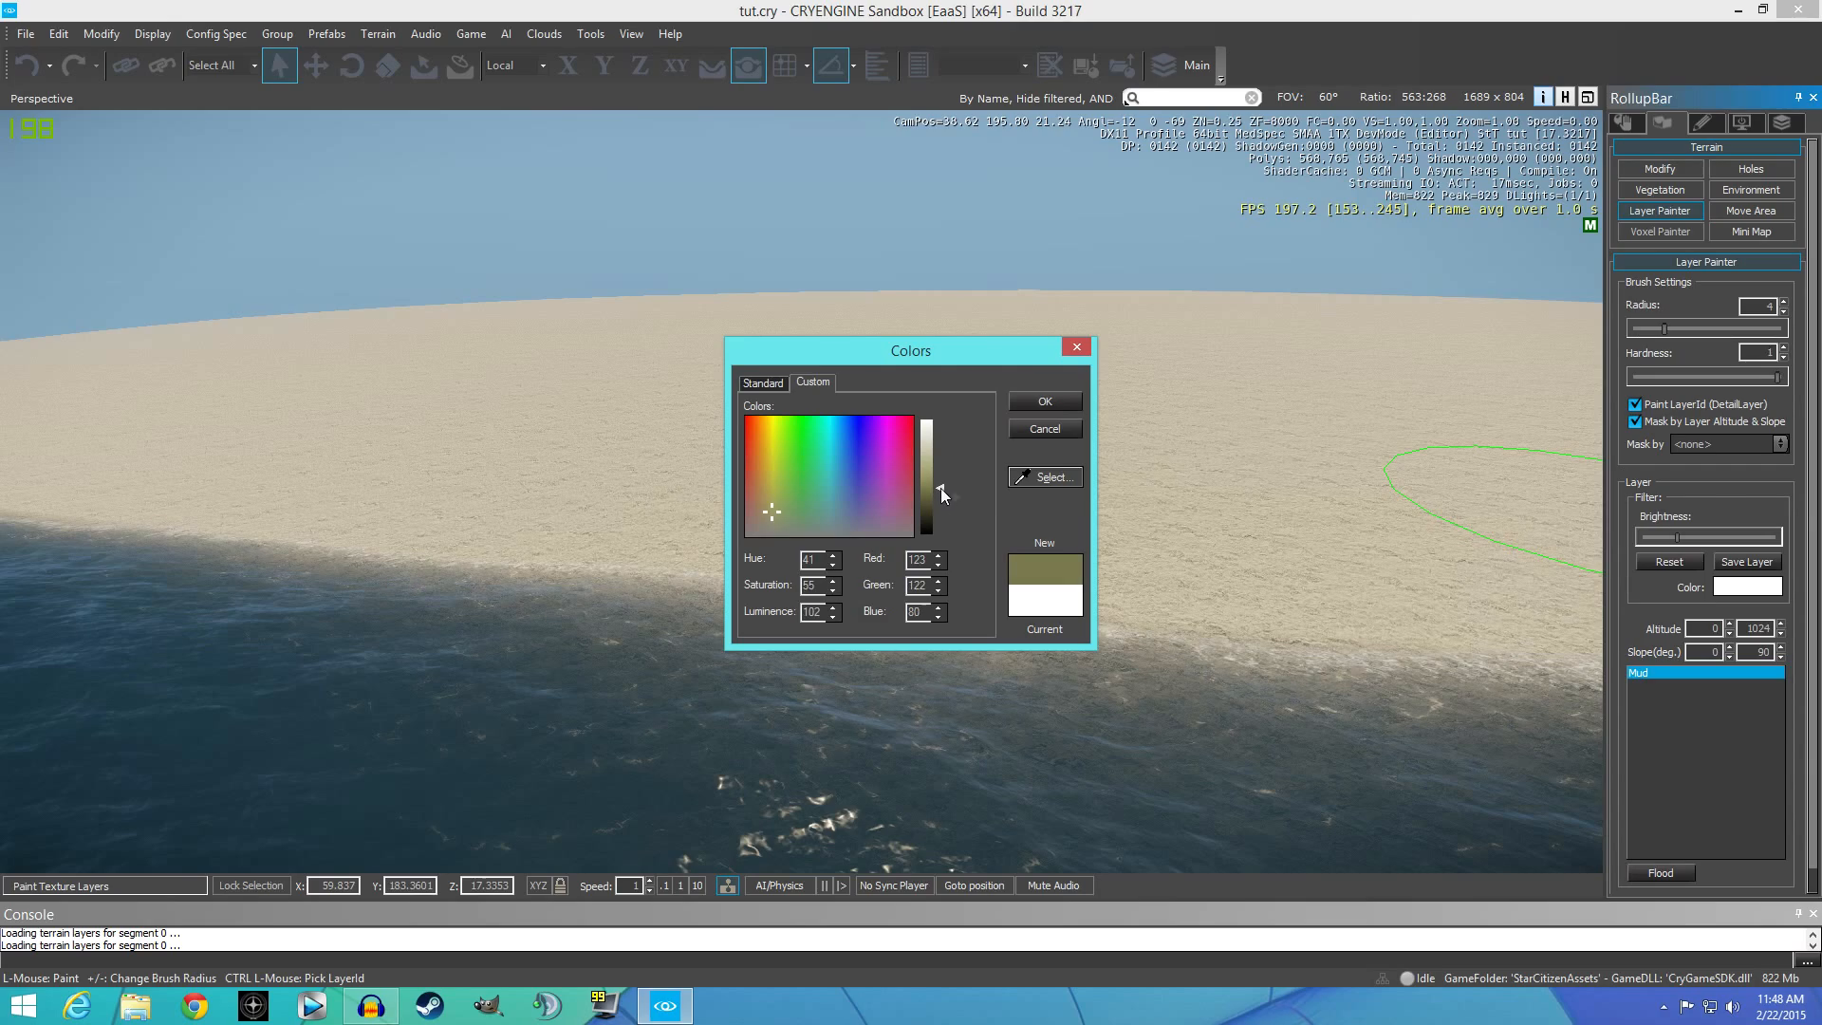
pyautogui.click(1045, 404)
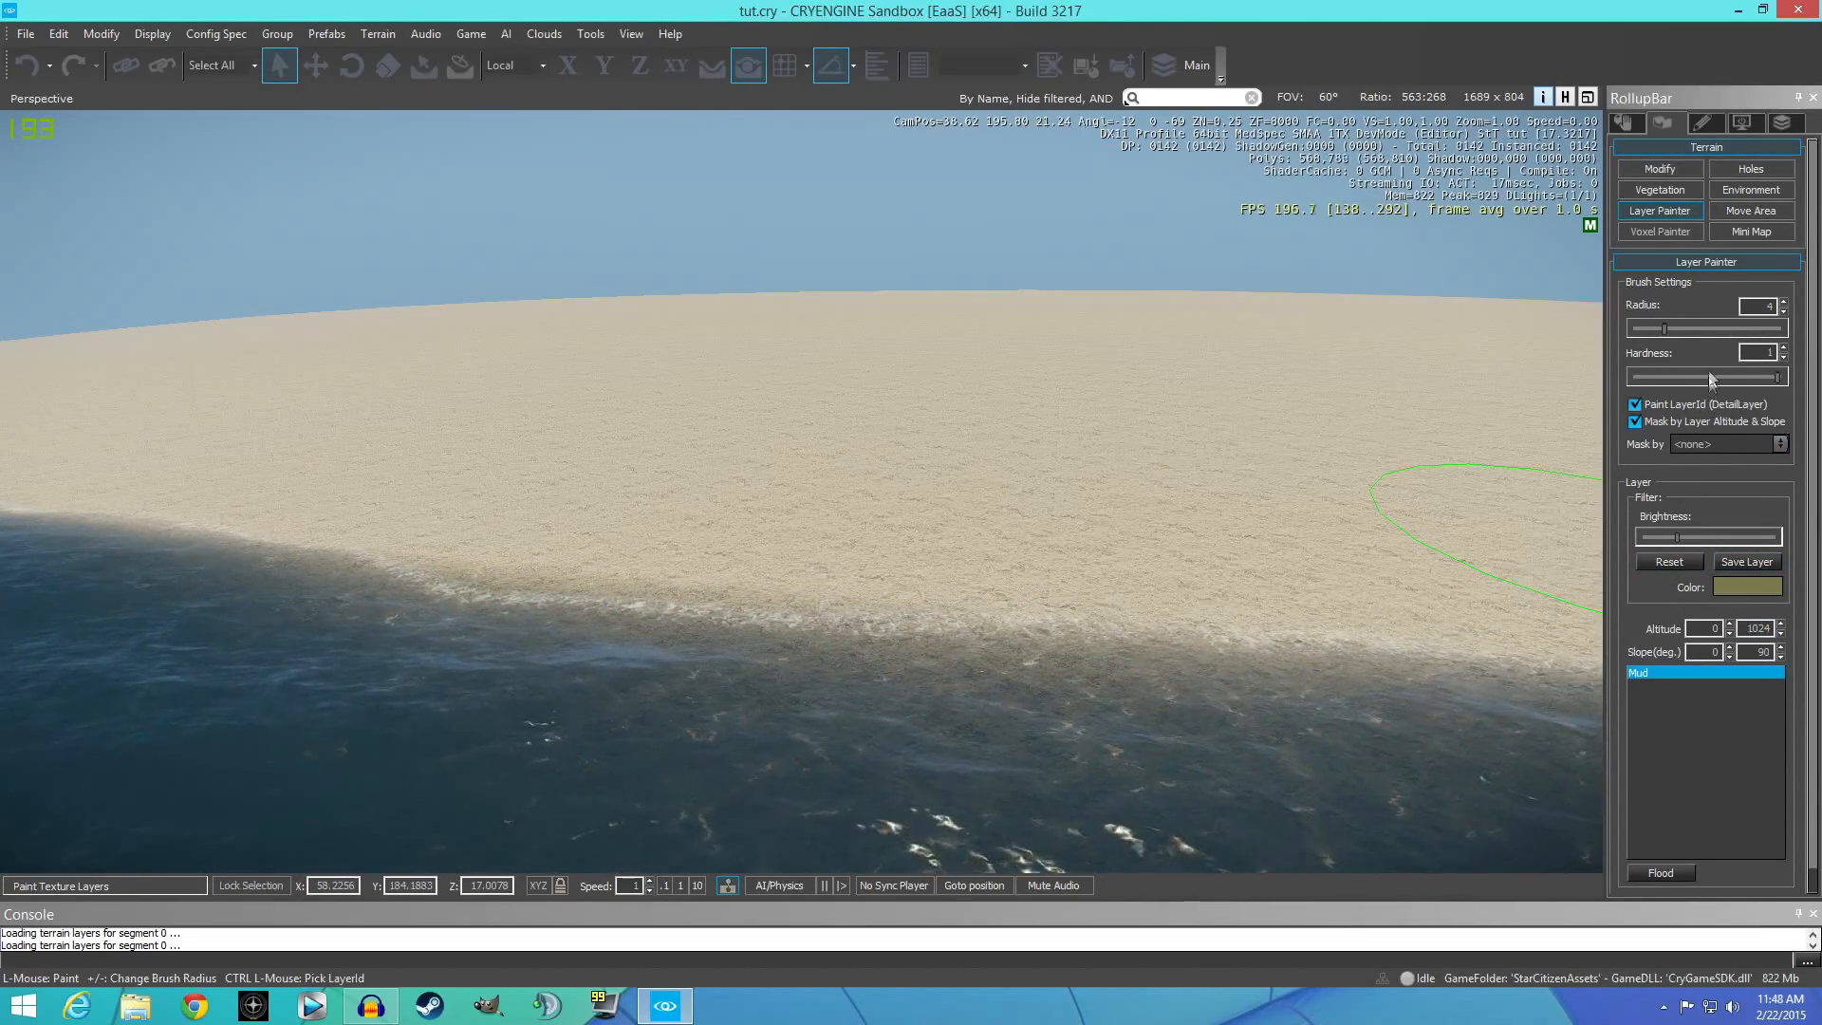
# Enlarge the layer brush radius to about 871 and paint the Mud layer over the whole island.
pyautogui.click(1776, 328)
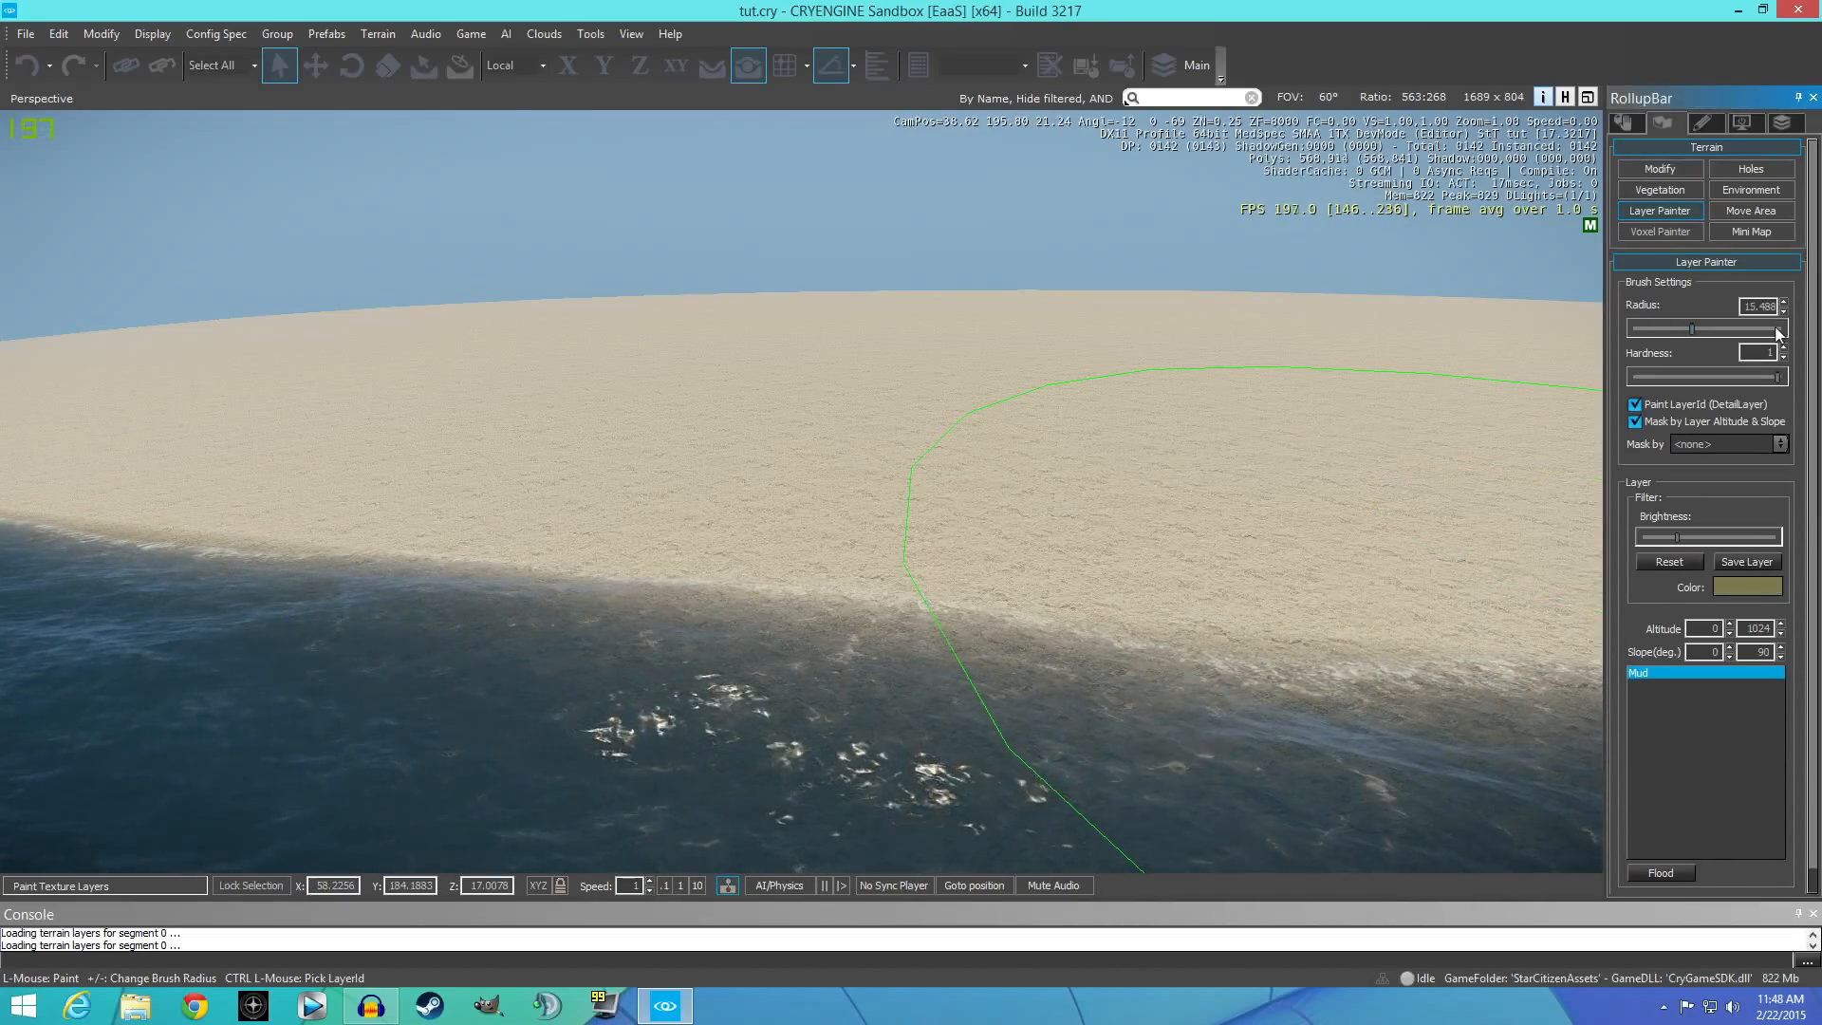
pyautogui.click(1776, 328)
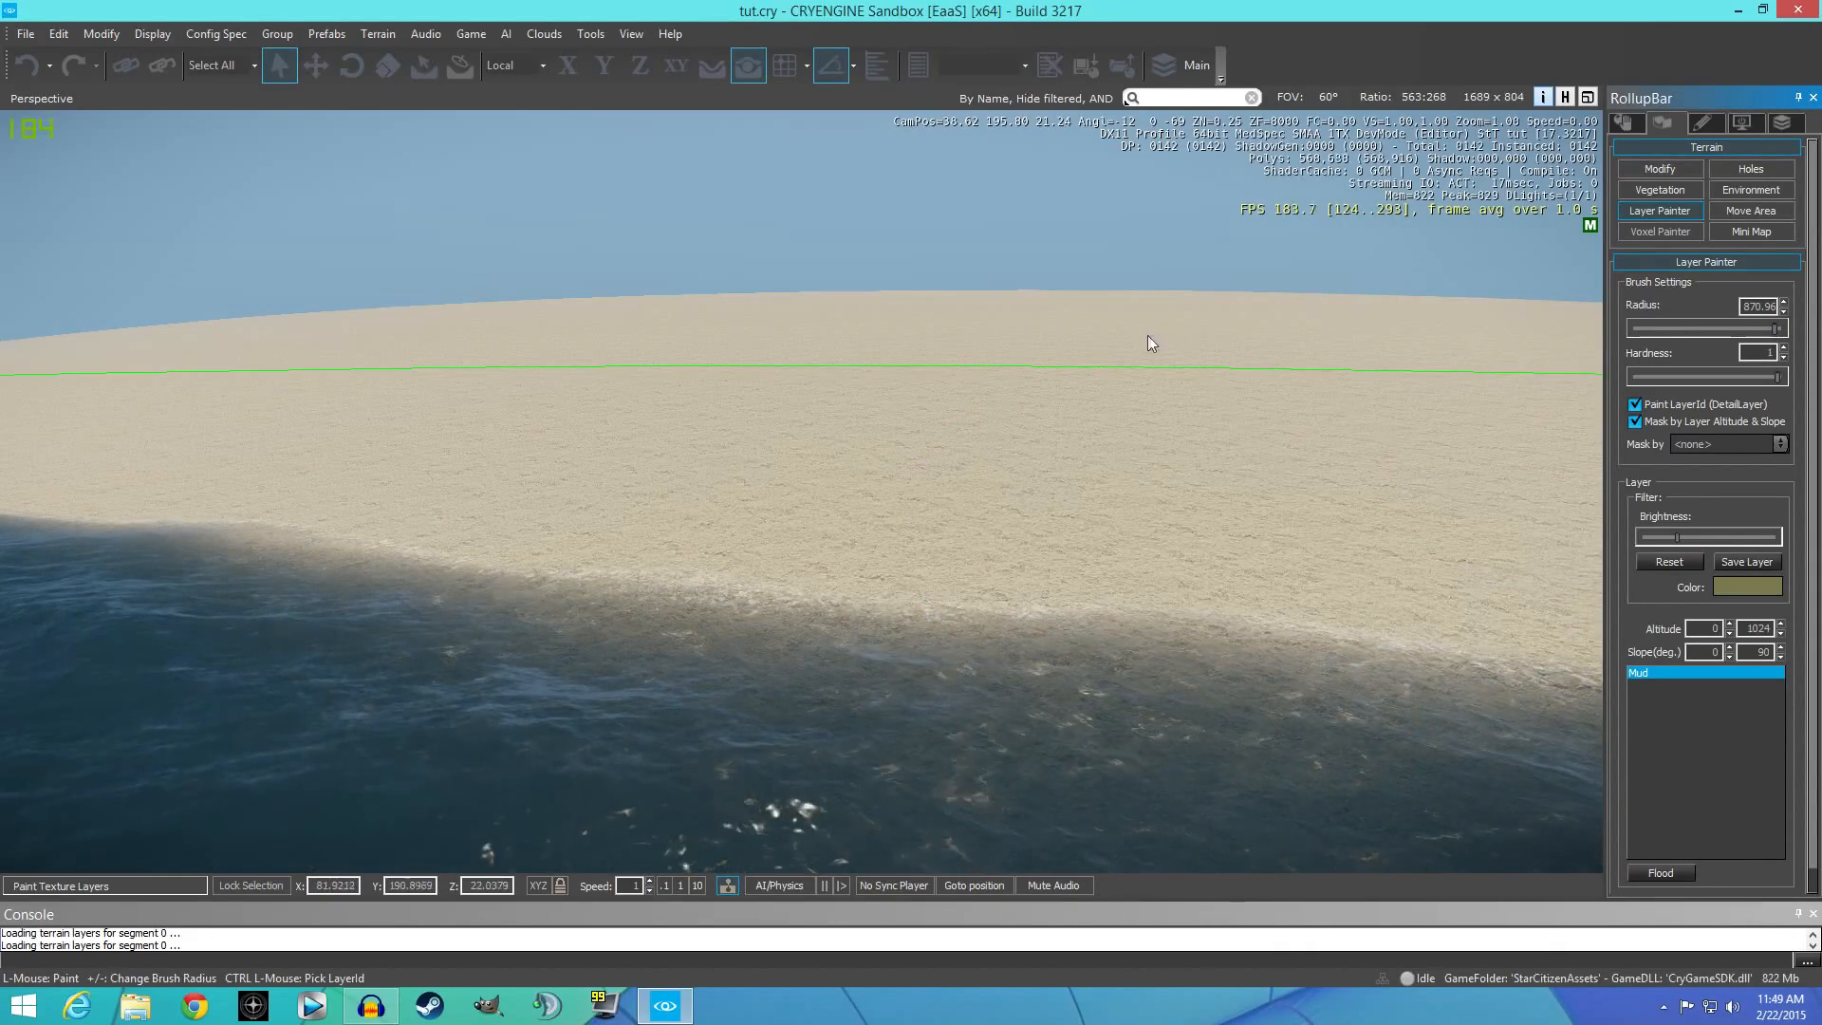
pyautogui.moveTo(996, 481); pyautogui.dragTo(1040, 681, button='right')
pyautogui.press('s')
pyautogui.press('s')
pyautogui.press('s')
pyautogui.moveTo(996, 448); pyautogui.dragTo(996, 405, button='right')
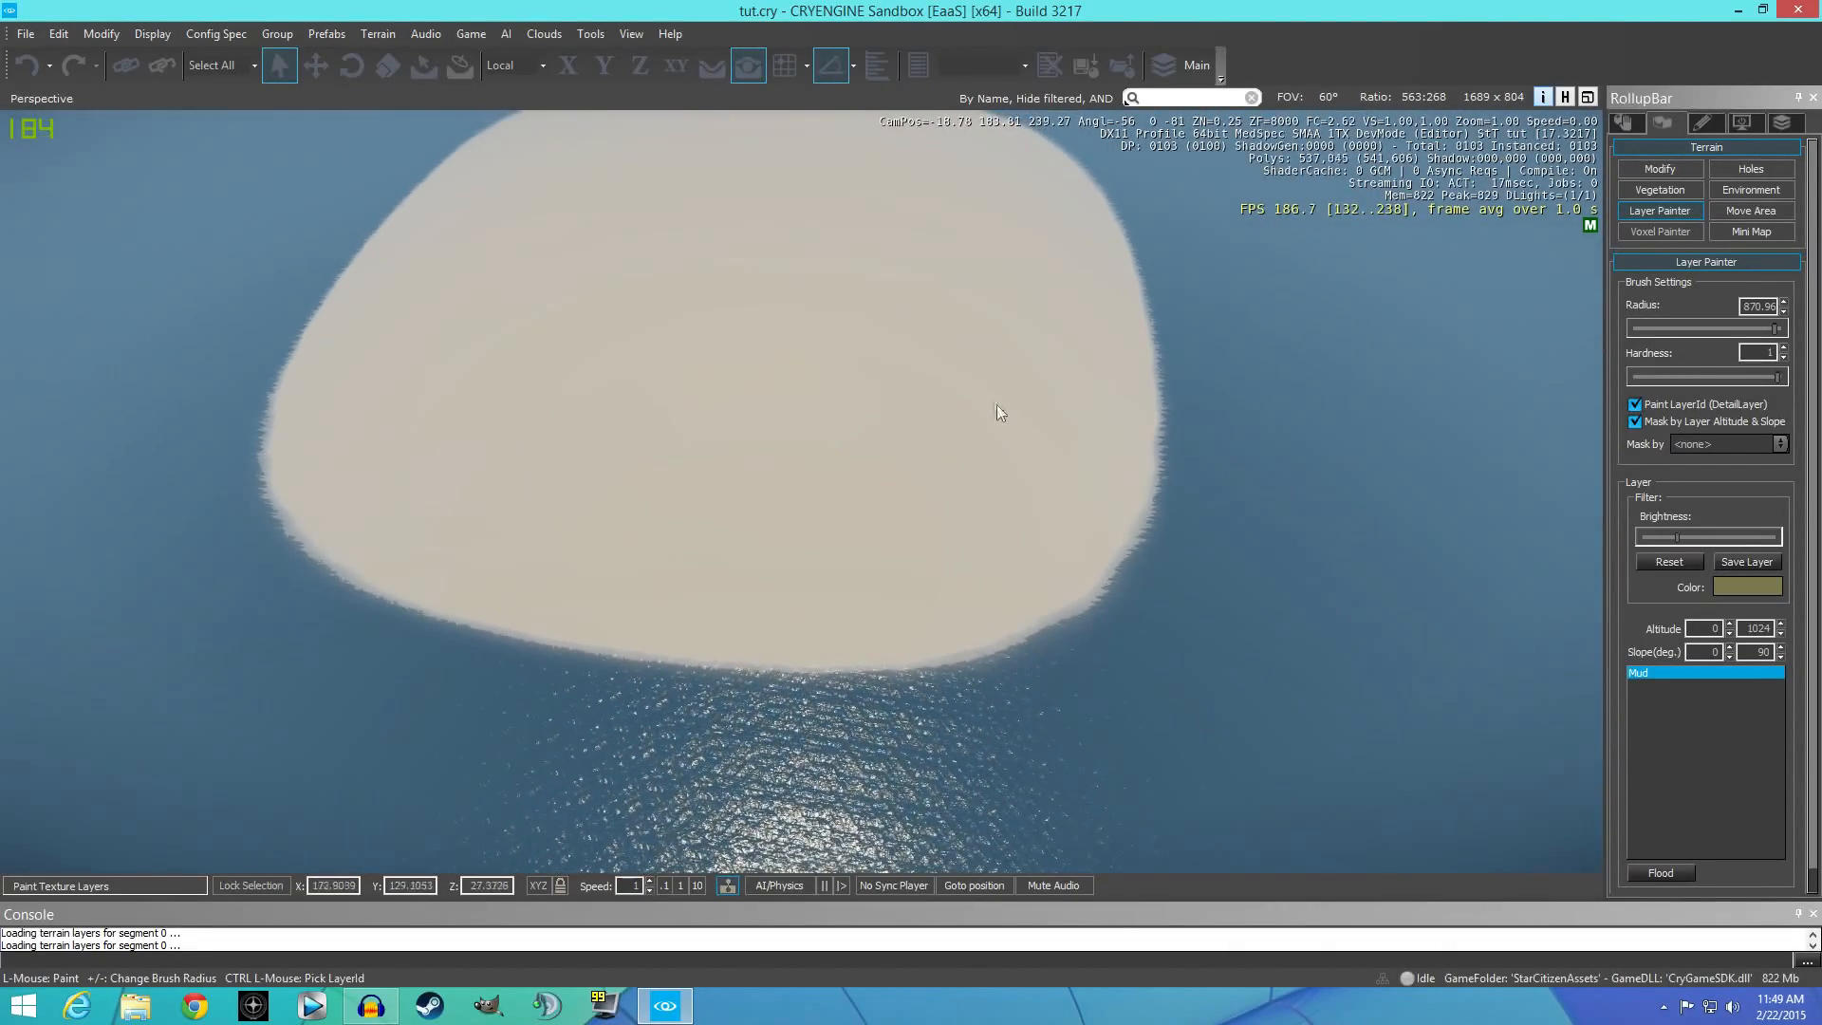
pyautogui.click(751, 328)
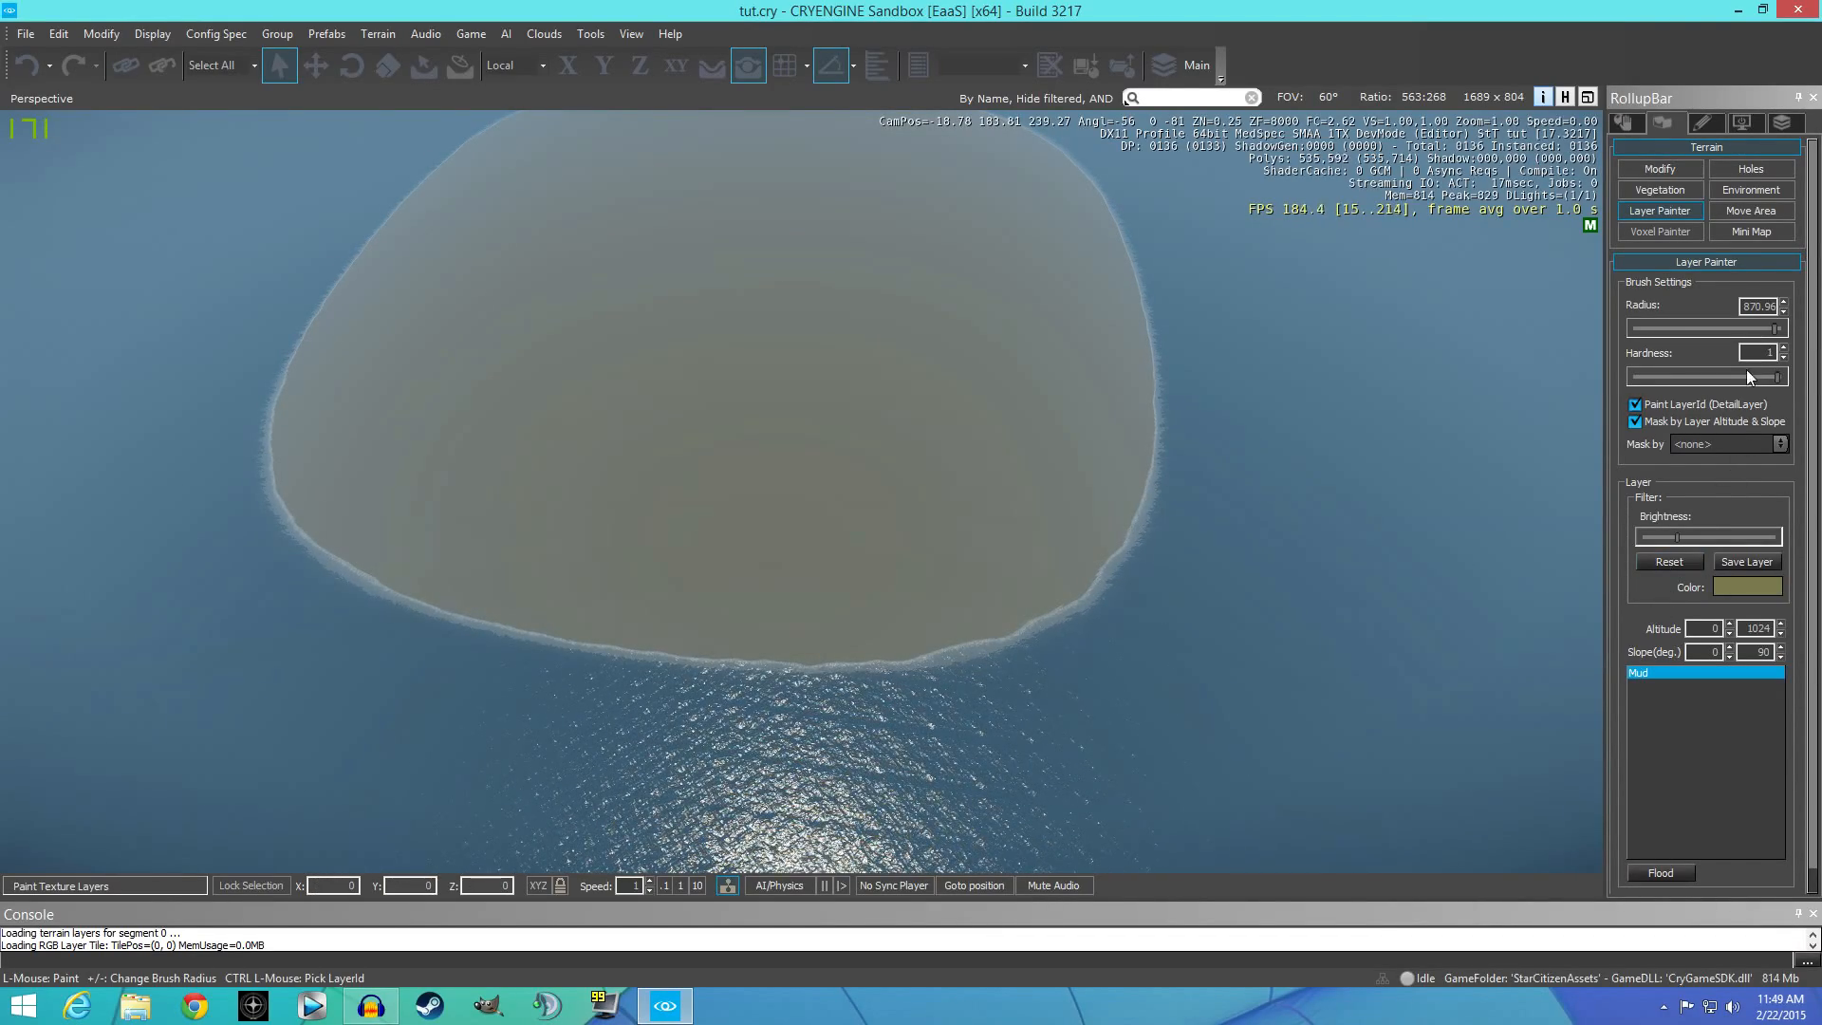
# Set the layer brush radius to 10.
pyautogui.click(1709, 329)
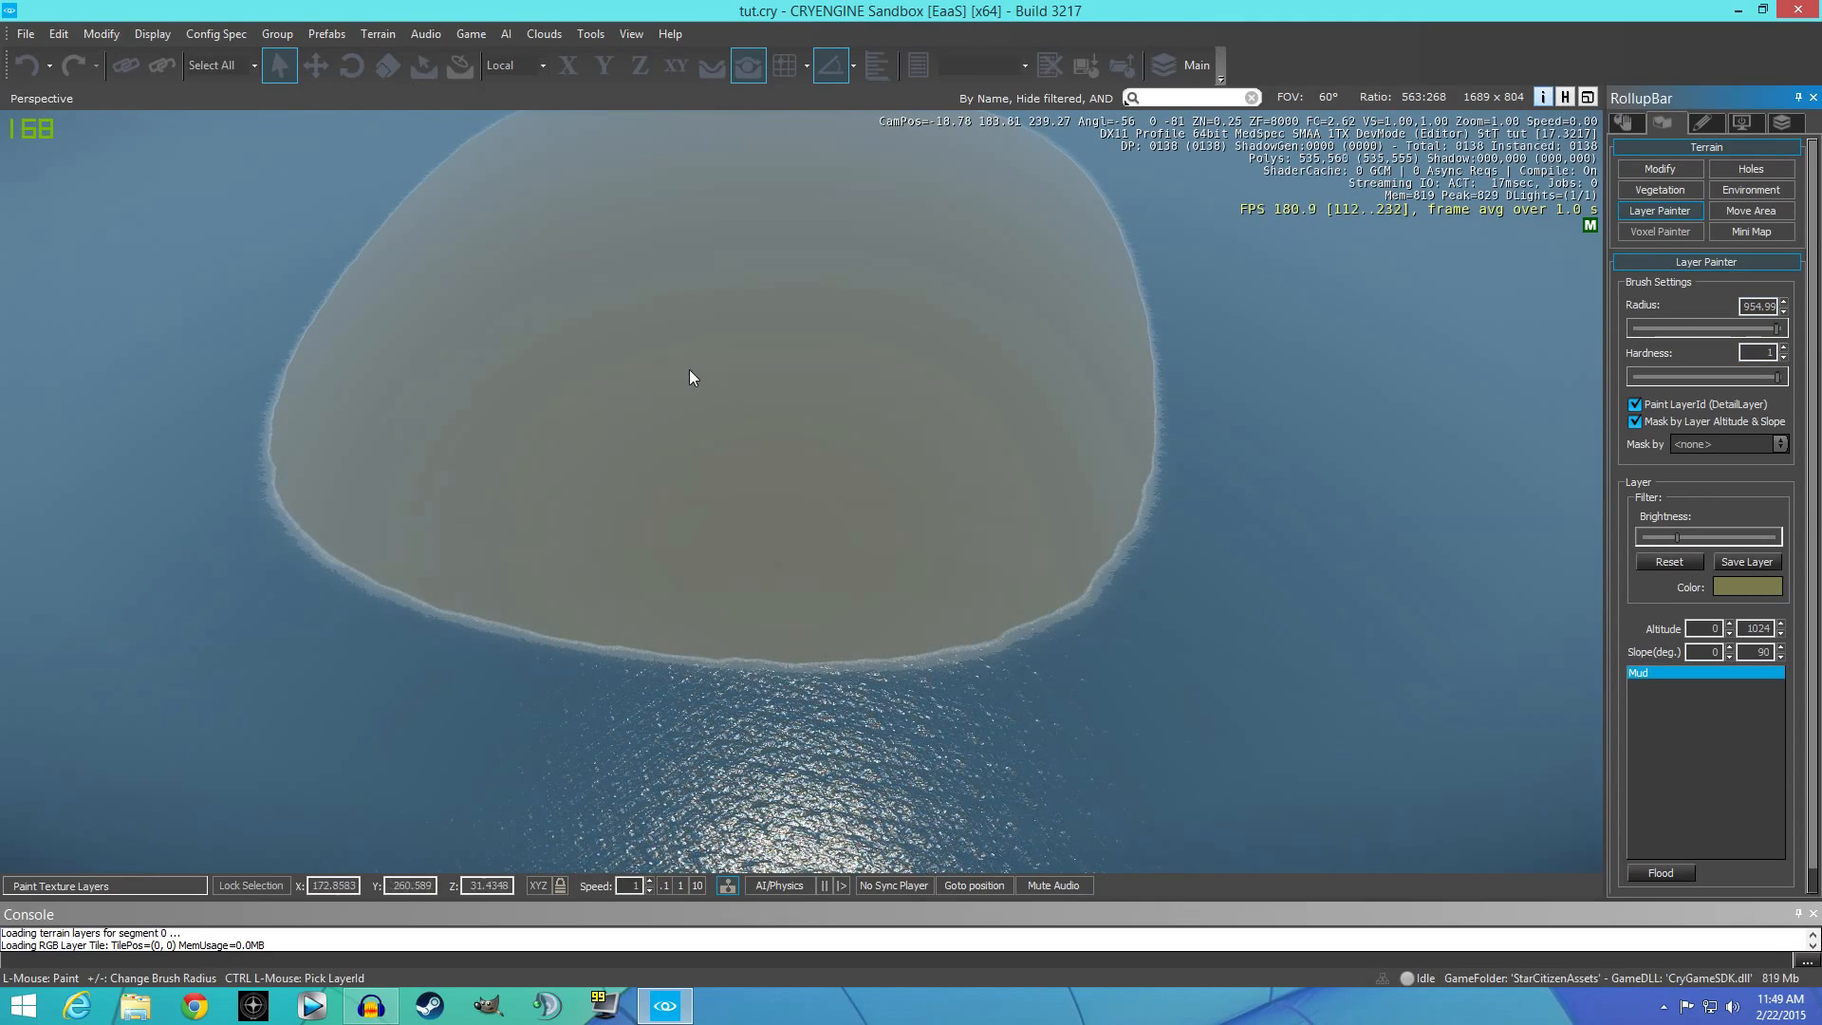
pyautogui.click(1684, 328)
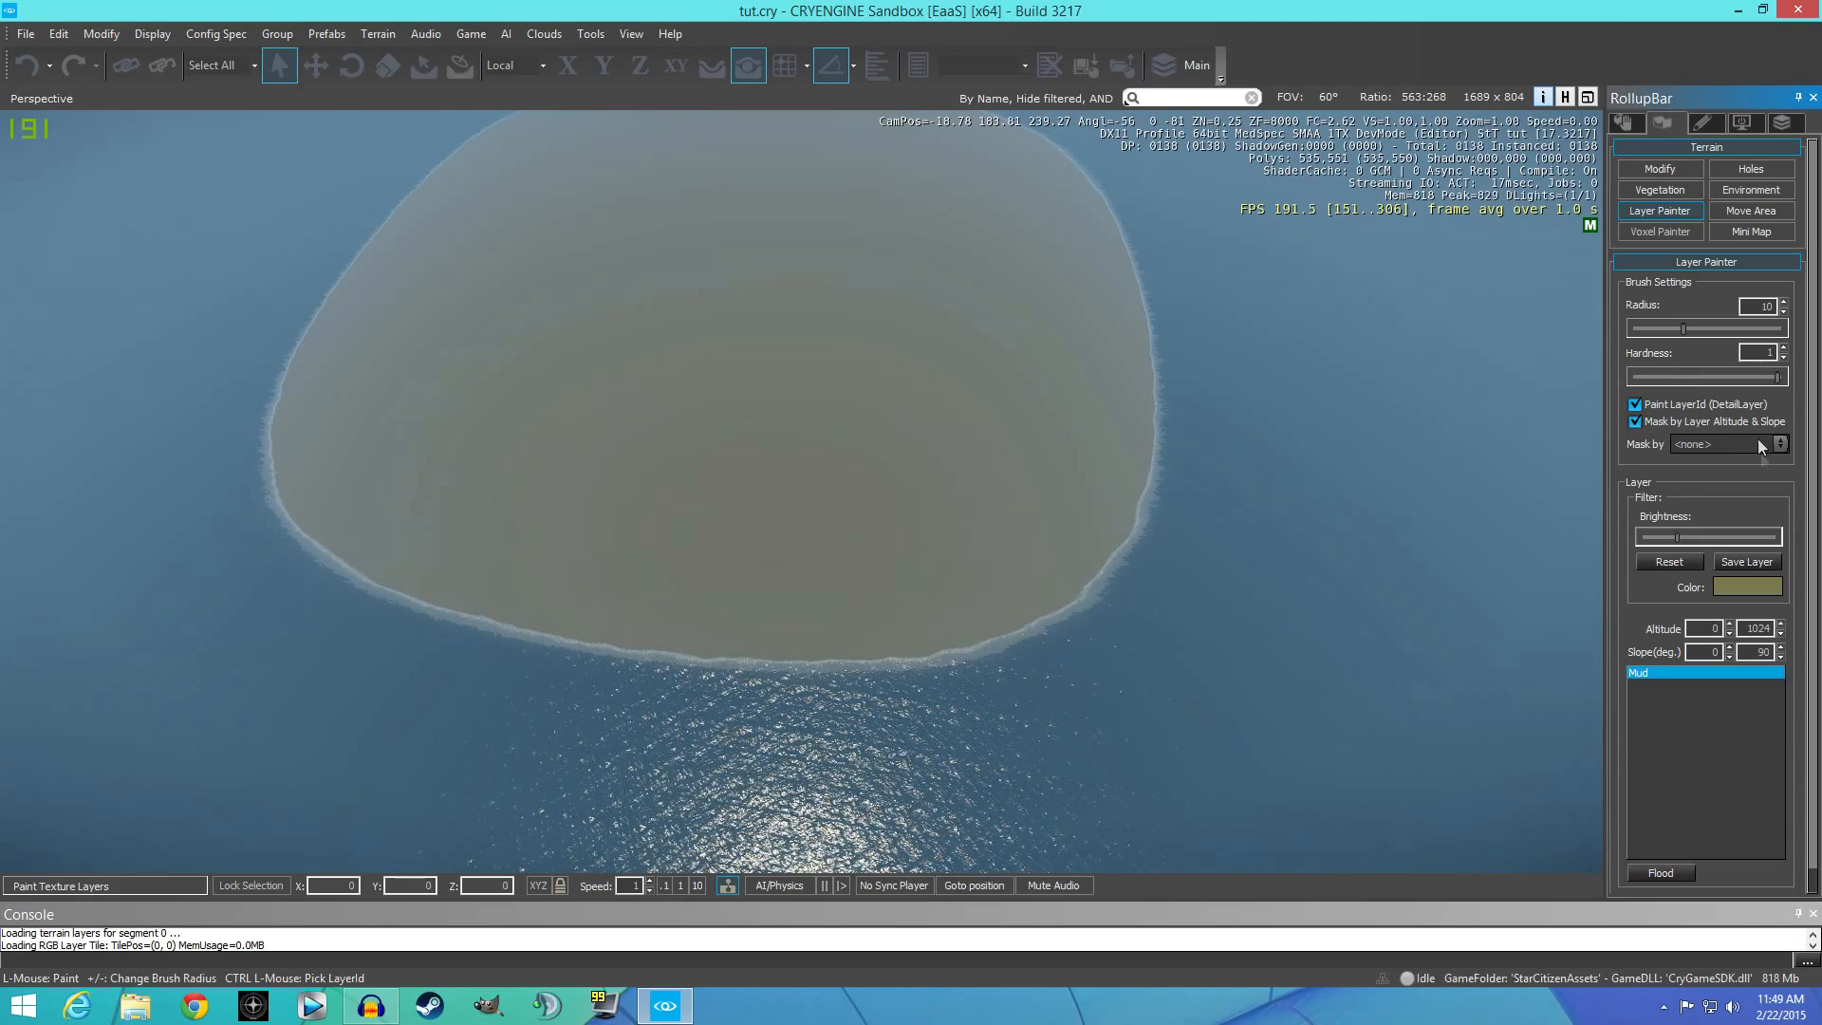
pyautogui.press('w')
pyautogui.moveTo(1190, 691); pyautogui.dragTo(1224, 708, button='right')
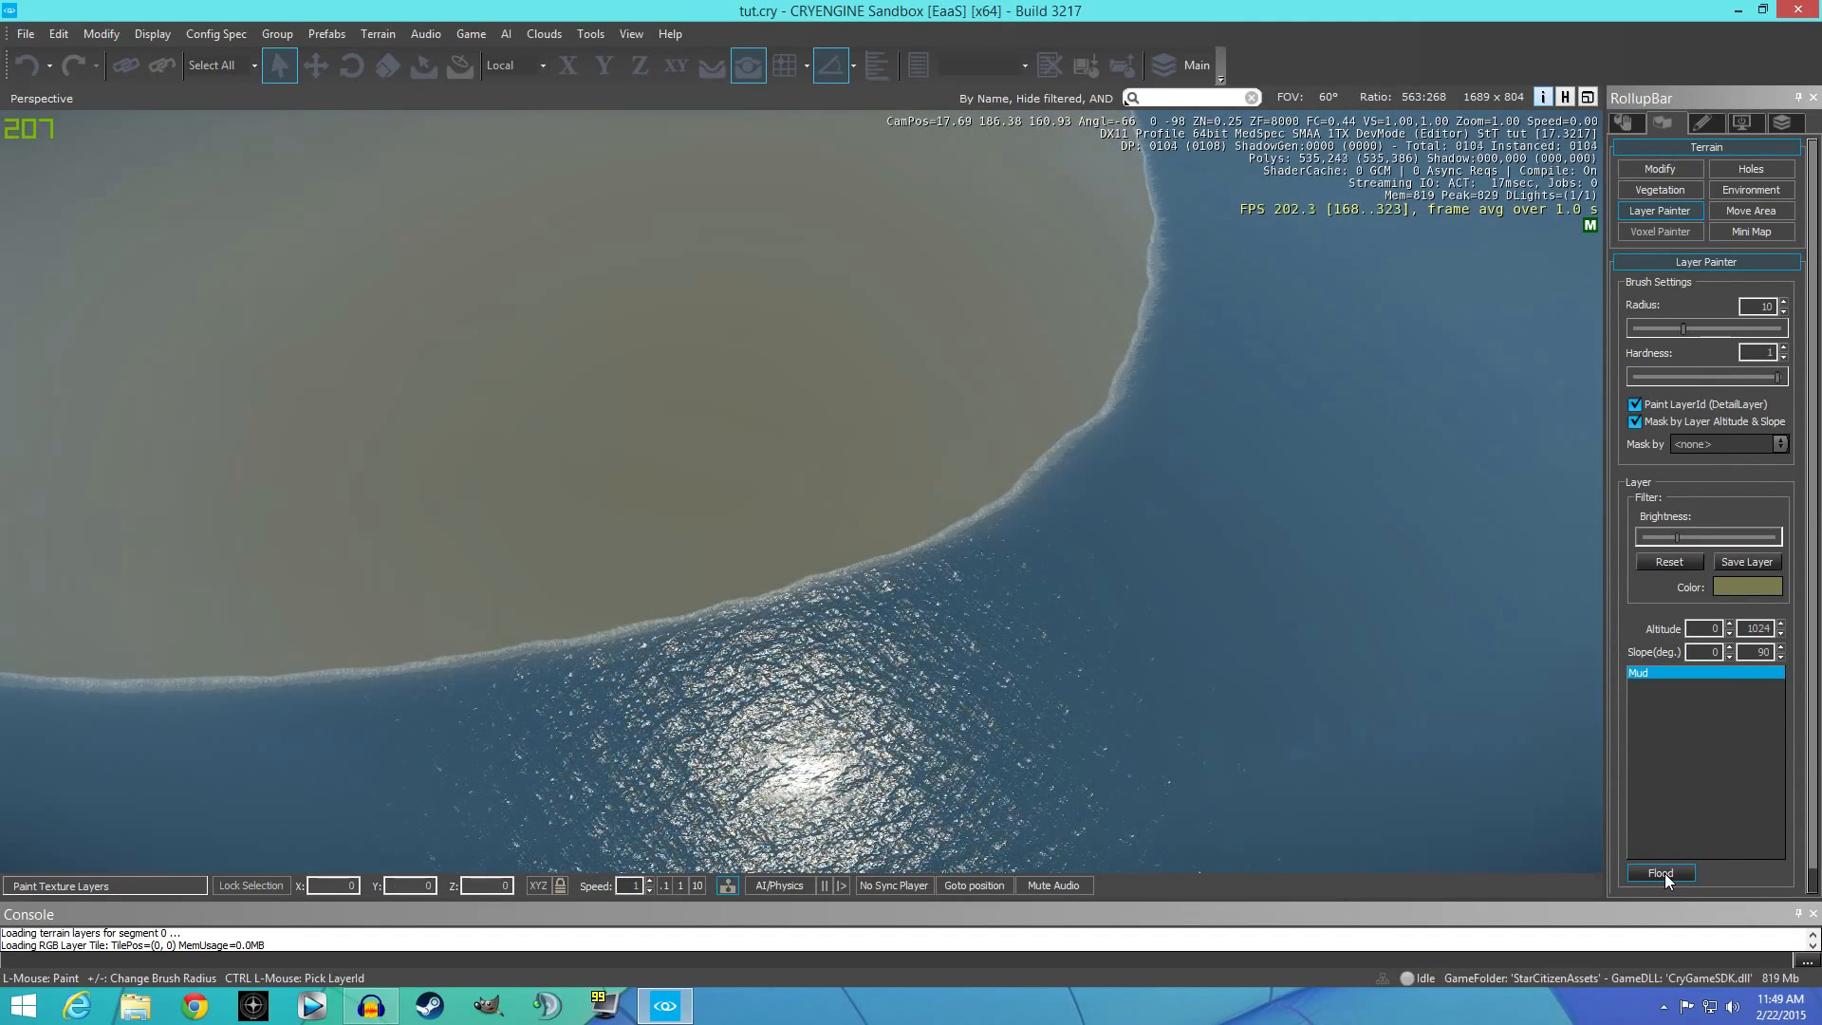
# Brighten the Mud layer's filter color to RGB 144, 143, 93 and flood the terrain with the layer.
pyautogui.moveTo(895, 623)
pyautogui.mouseDown(button='right')
pyautogui.moveTo(911, 678)
pyautogui.moveTo(897, 638)
pyautogui.moveTo(922, 624)
pyautogui.mouseUp(button='right')
pyautogui.press('w')
pyautogui.press('w')
pyautogui.click(1744, 587)
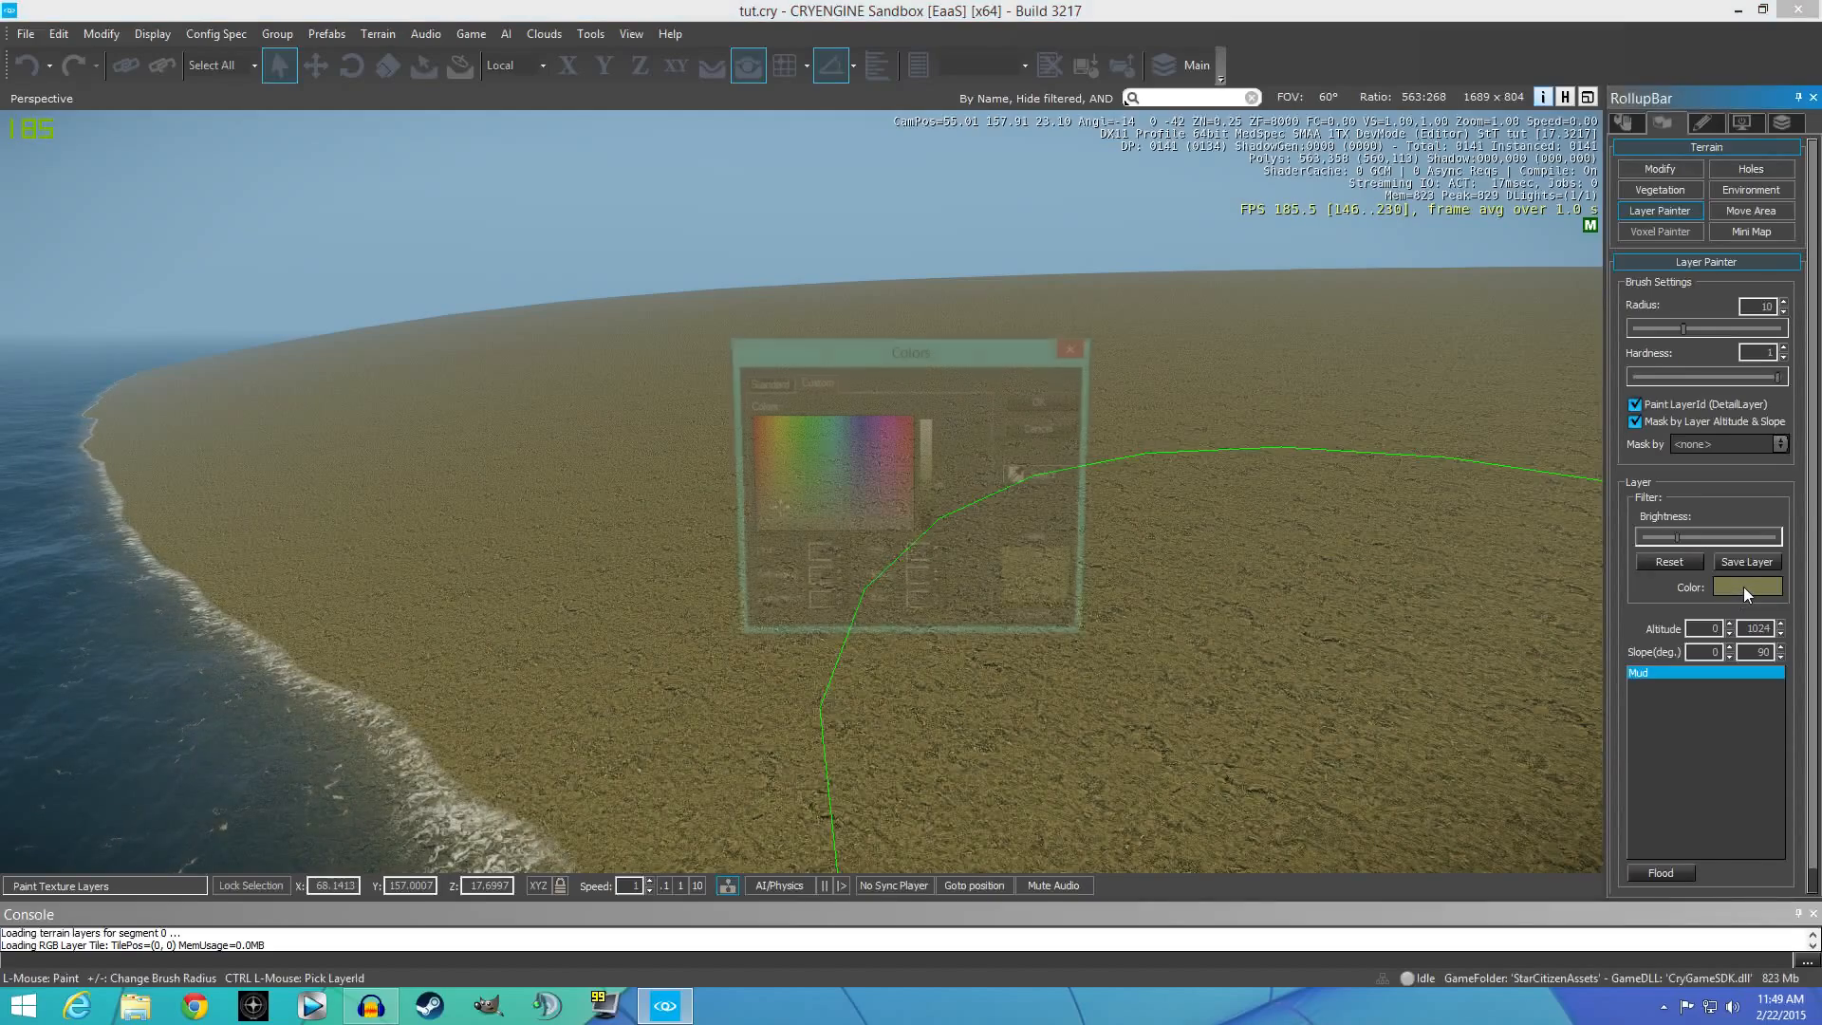
pyautogui.moveTo(941, 488); pyautogui.dragTo(942, 480)
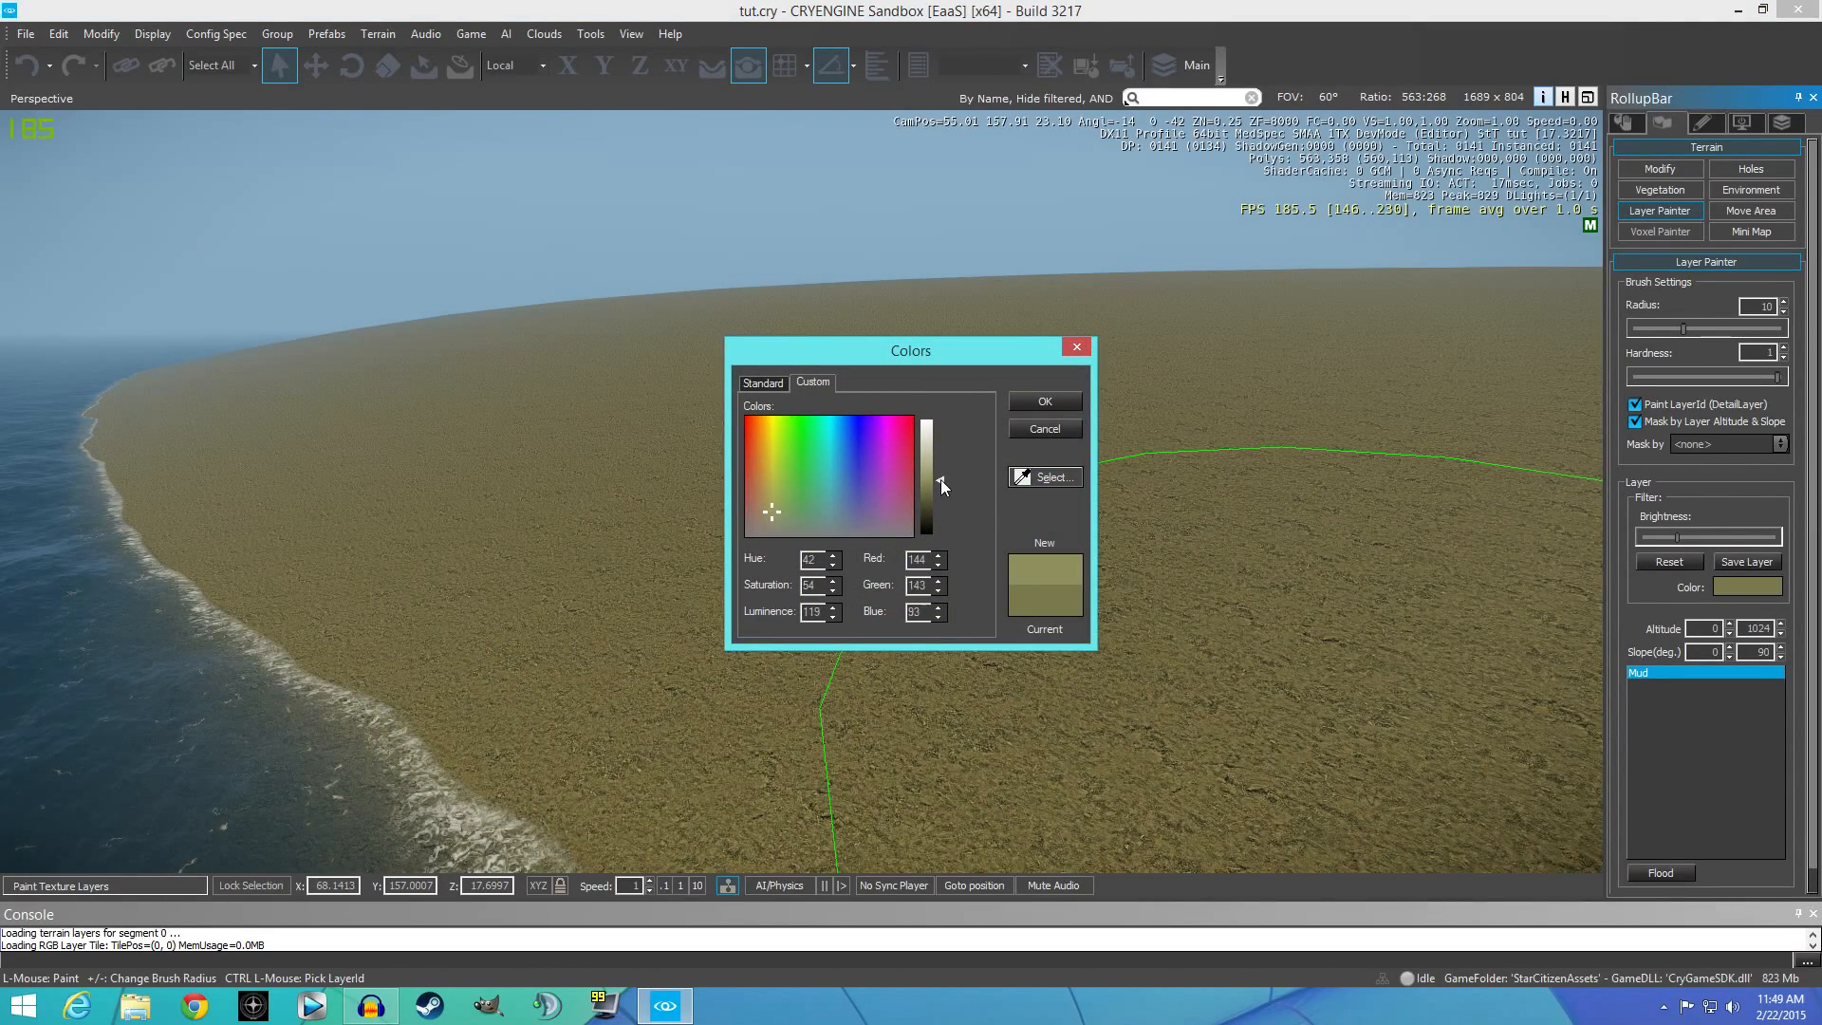
pyautogui.click(1023, 402)
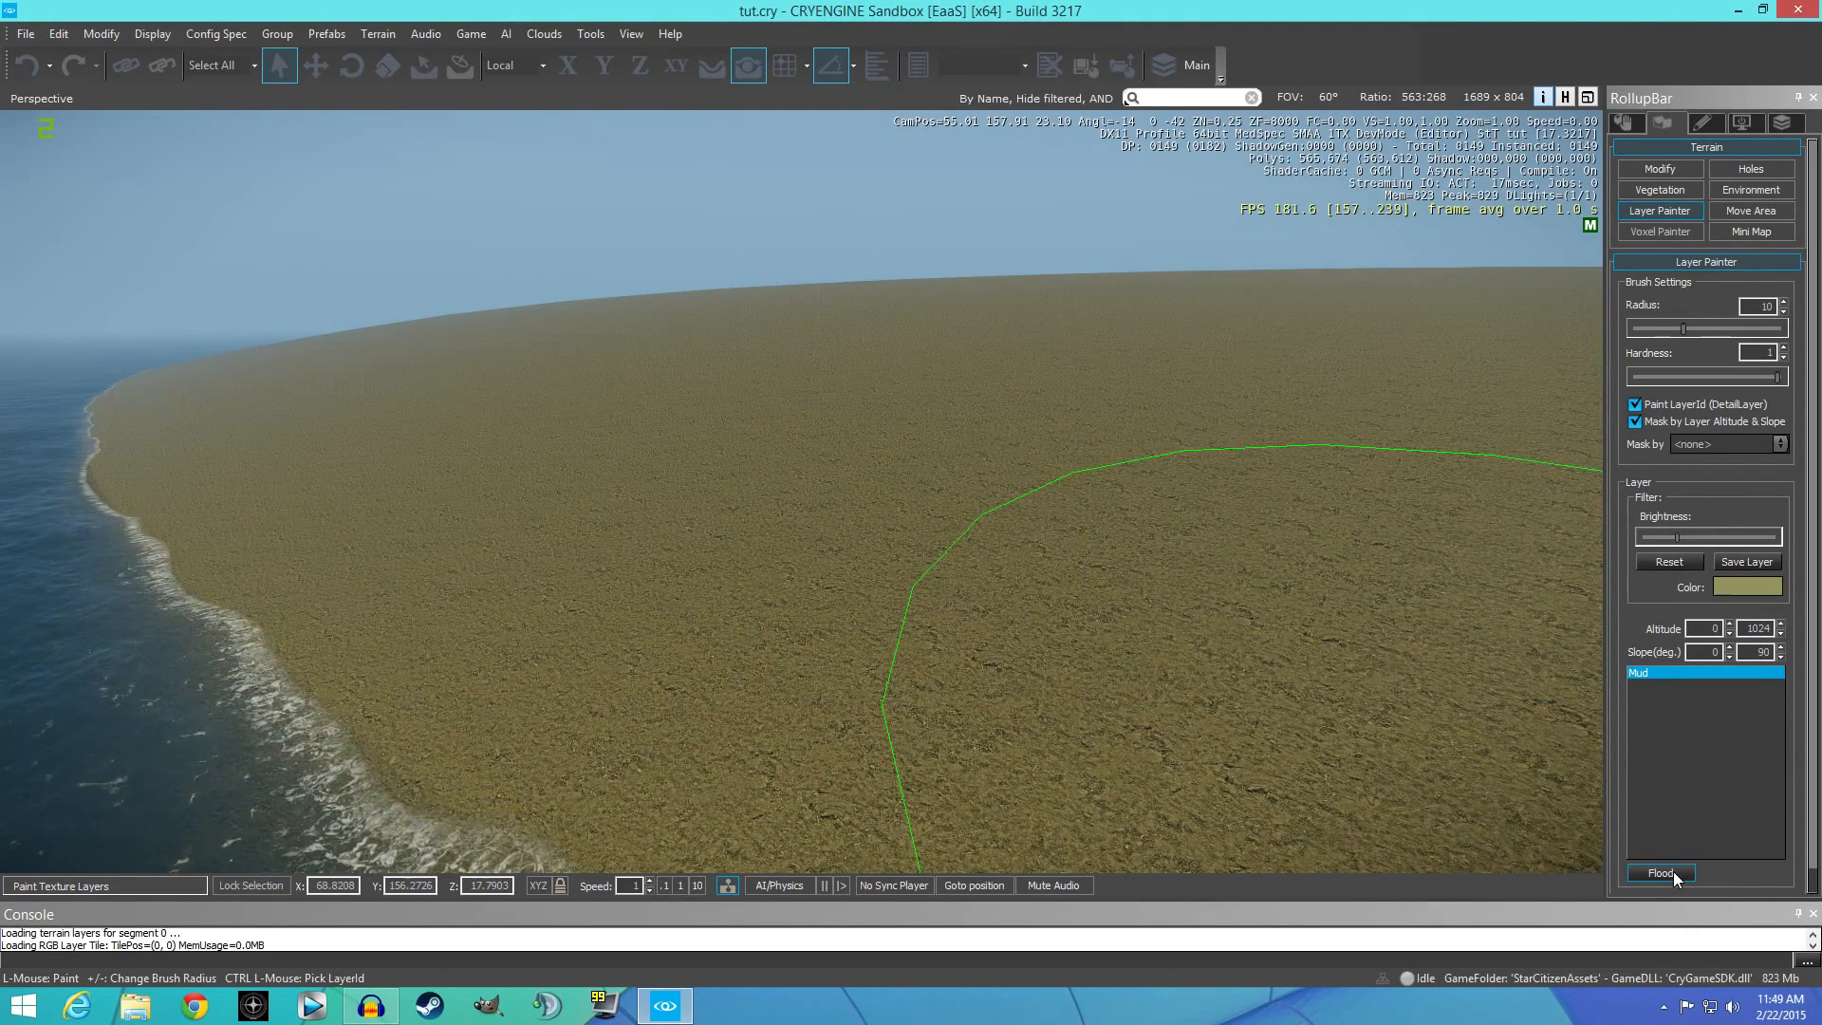
pyautogui.click(1672, 872)
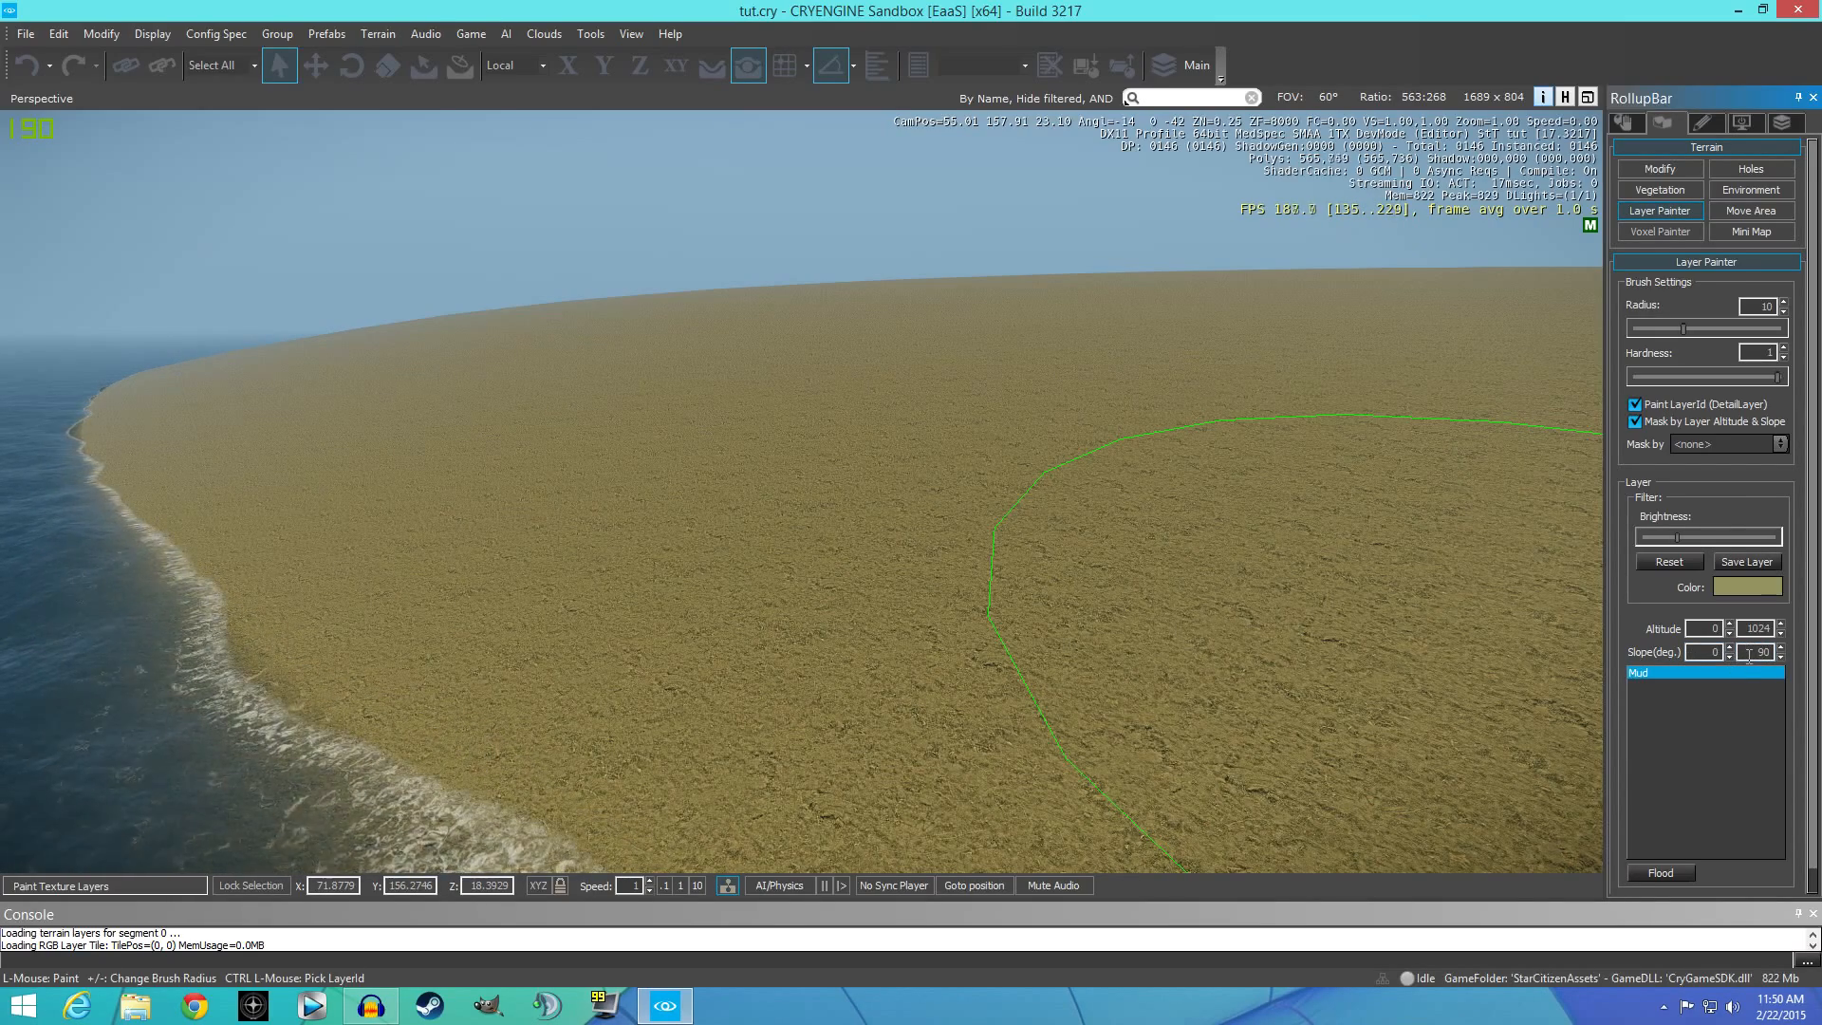
pyautogui.moveTo(1086, 532); pyautogui.dragTo(1082, 528, button='right')
pyautogui.press('w')
pyautogui.press('s')
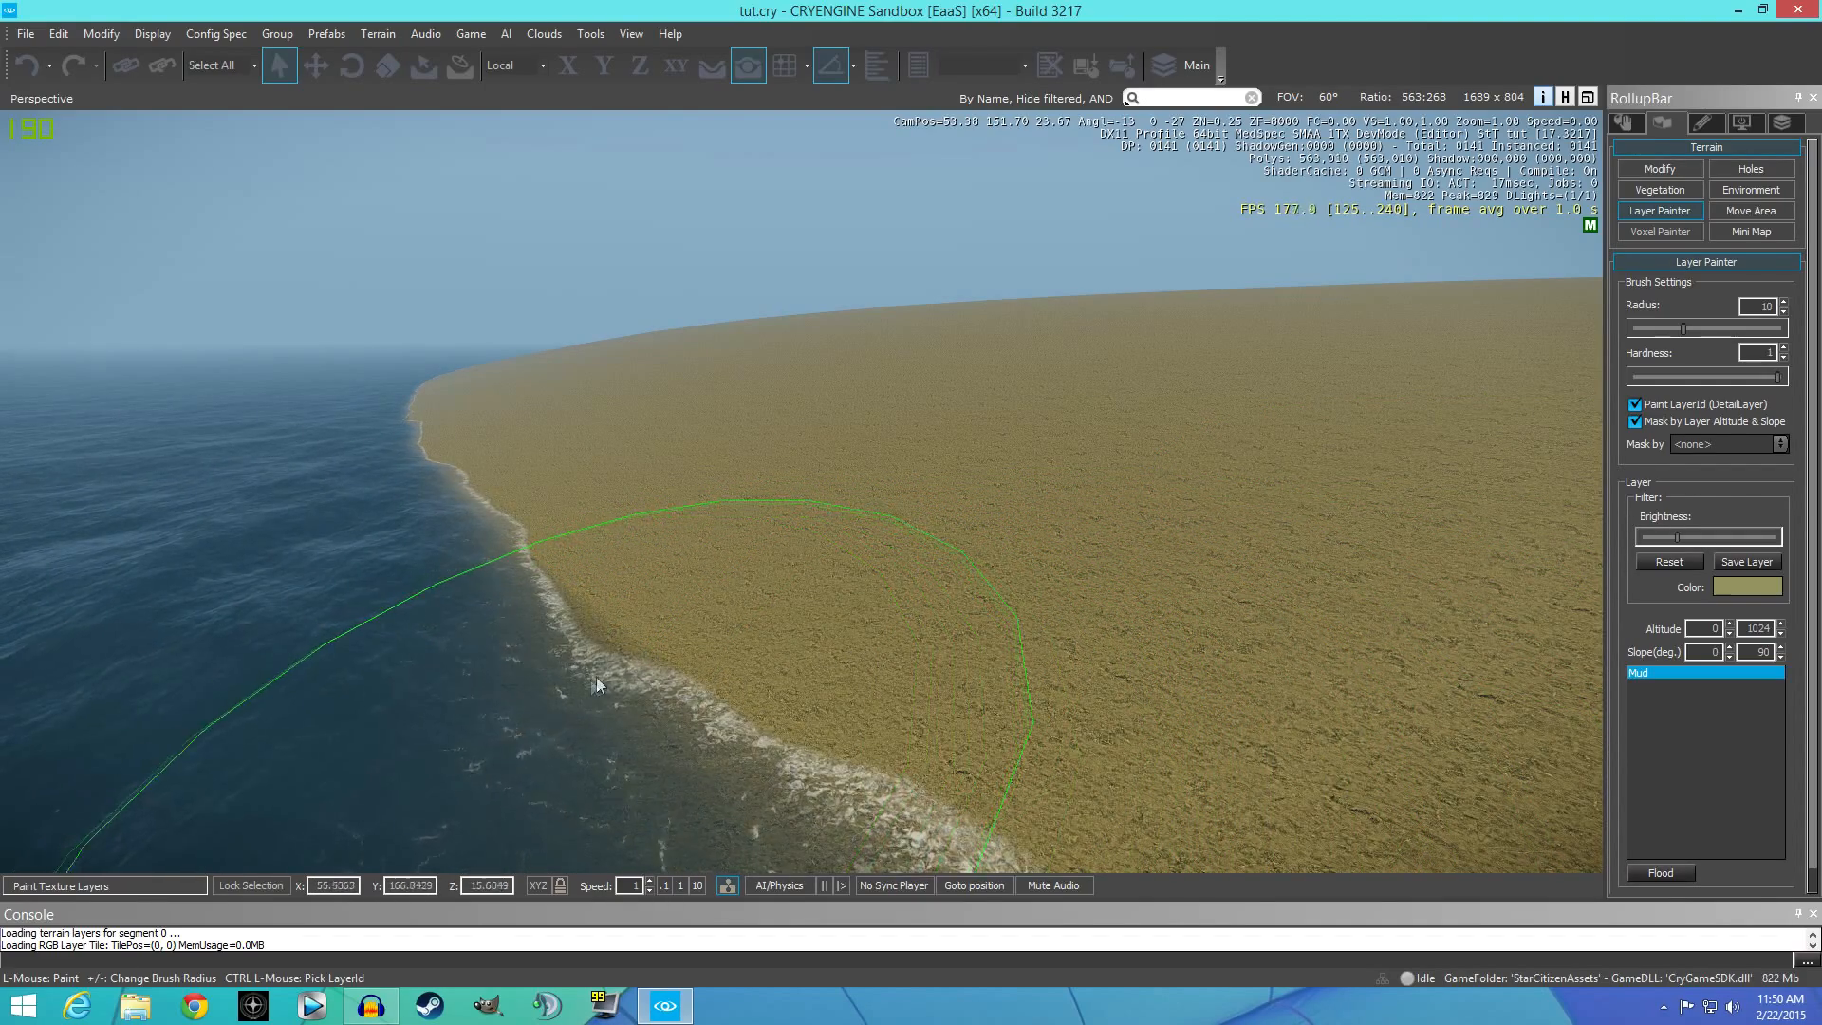
pyautogui.rightClick(1704, 722)
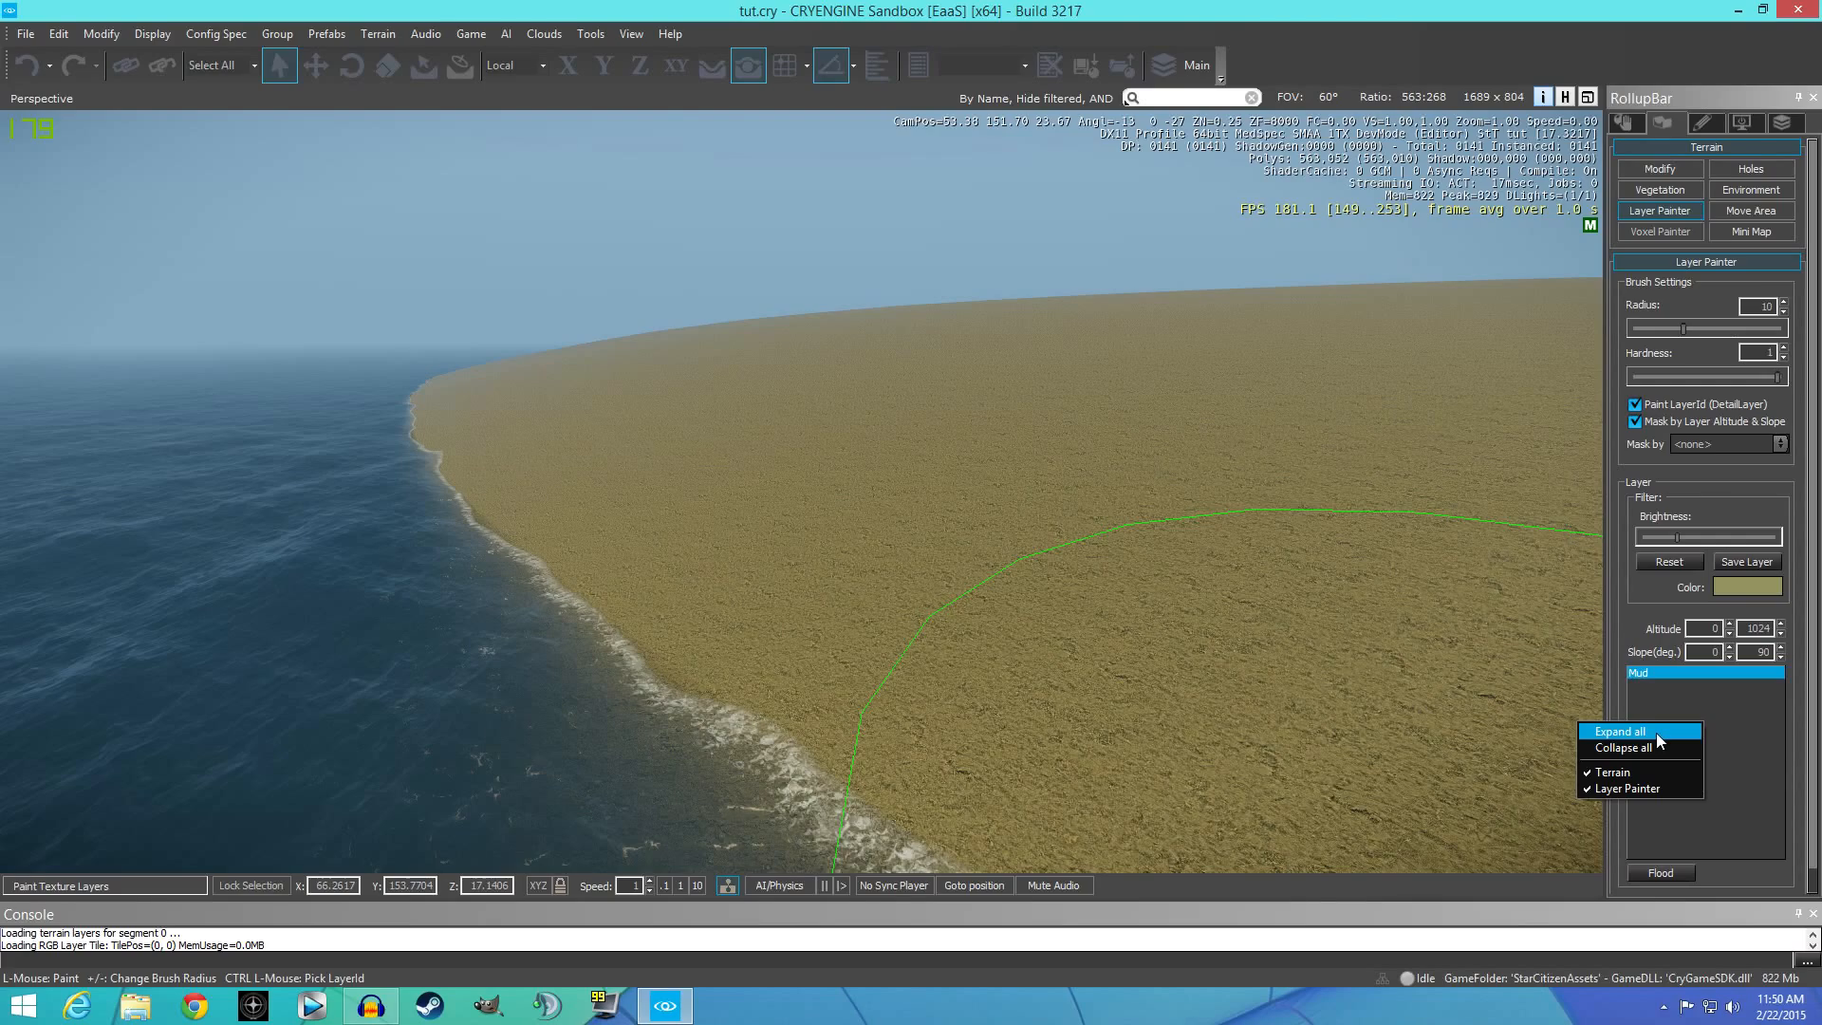
pyautogui.click(1746, 725)
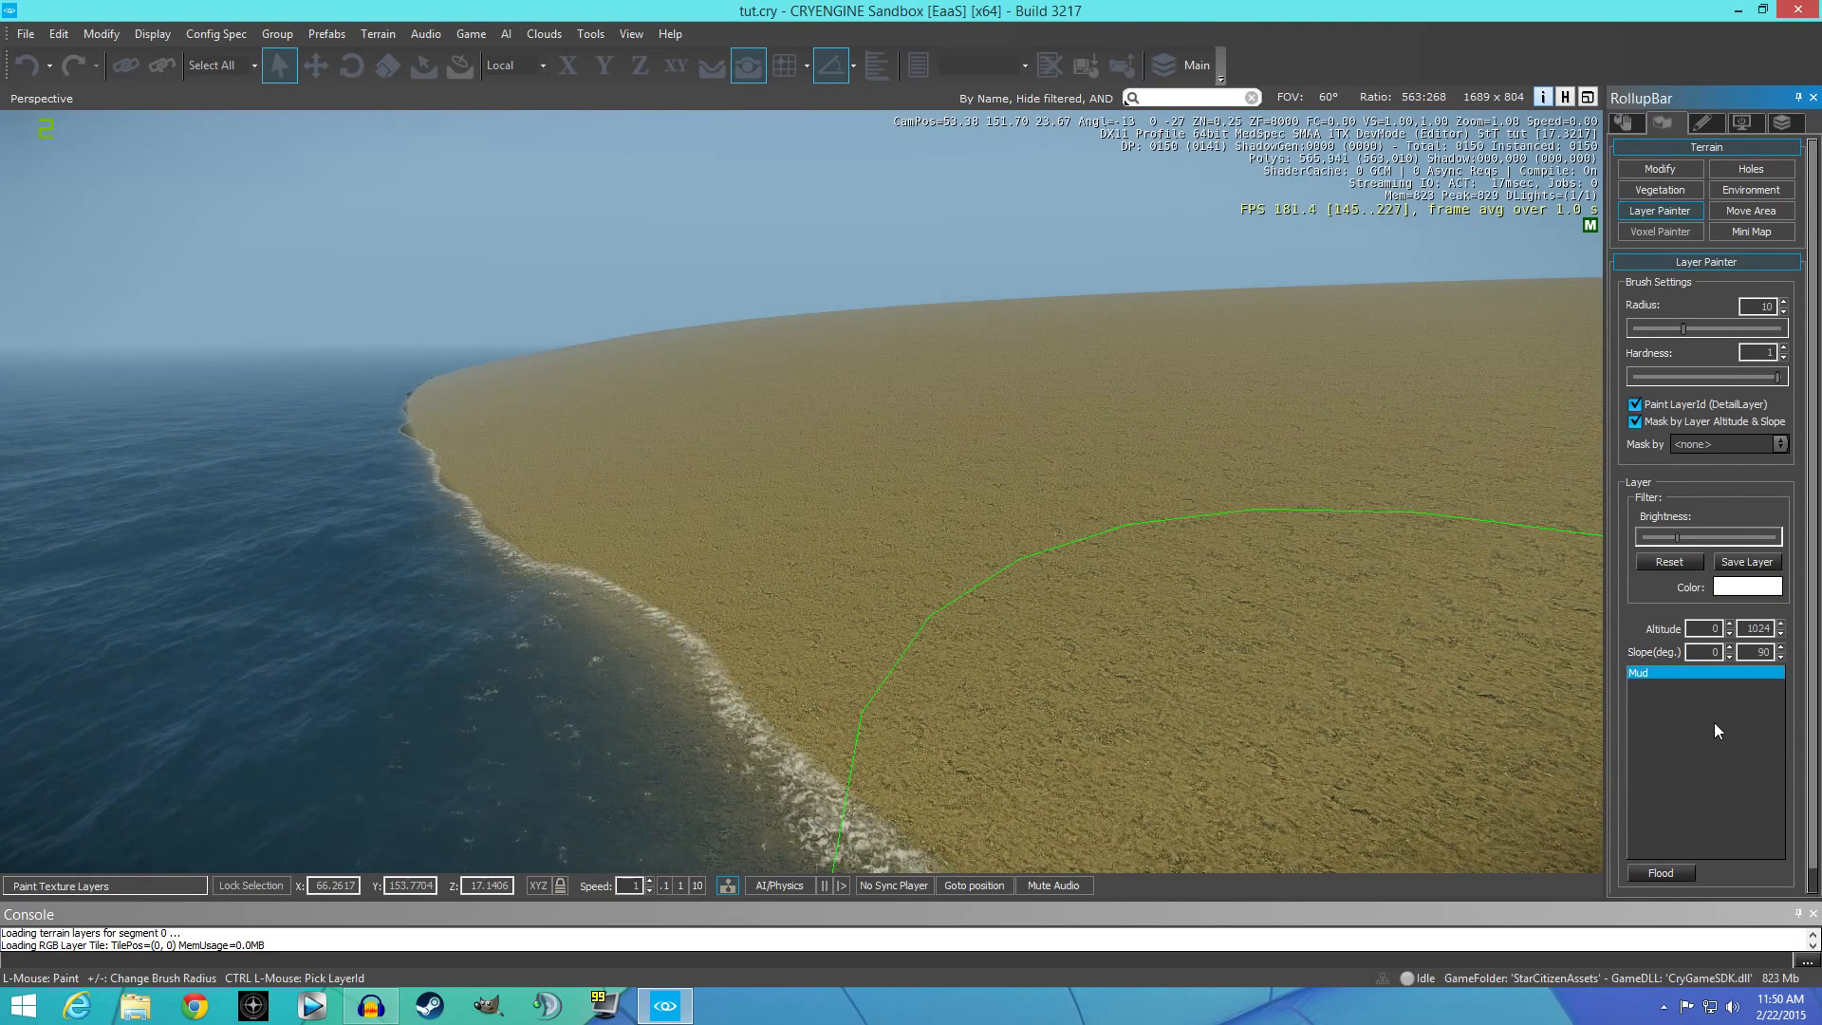
pyautogui.rightClick(1677, 717)
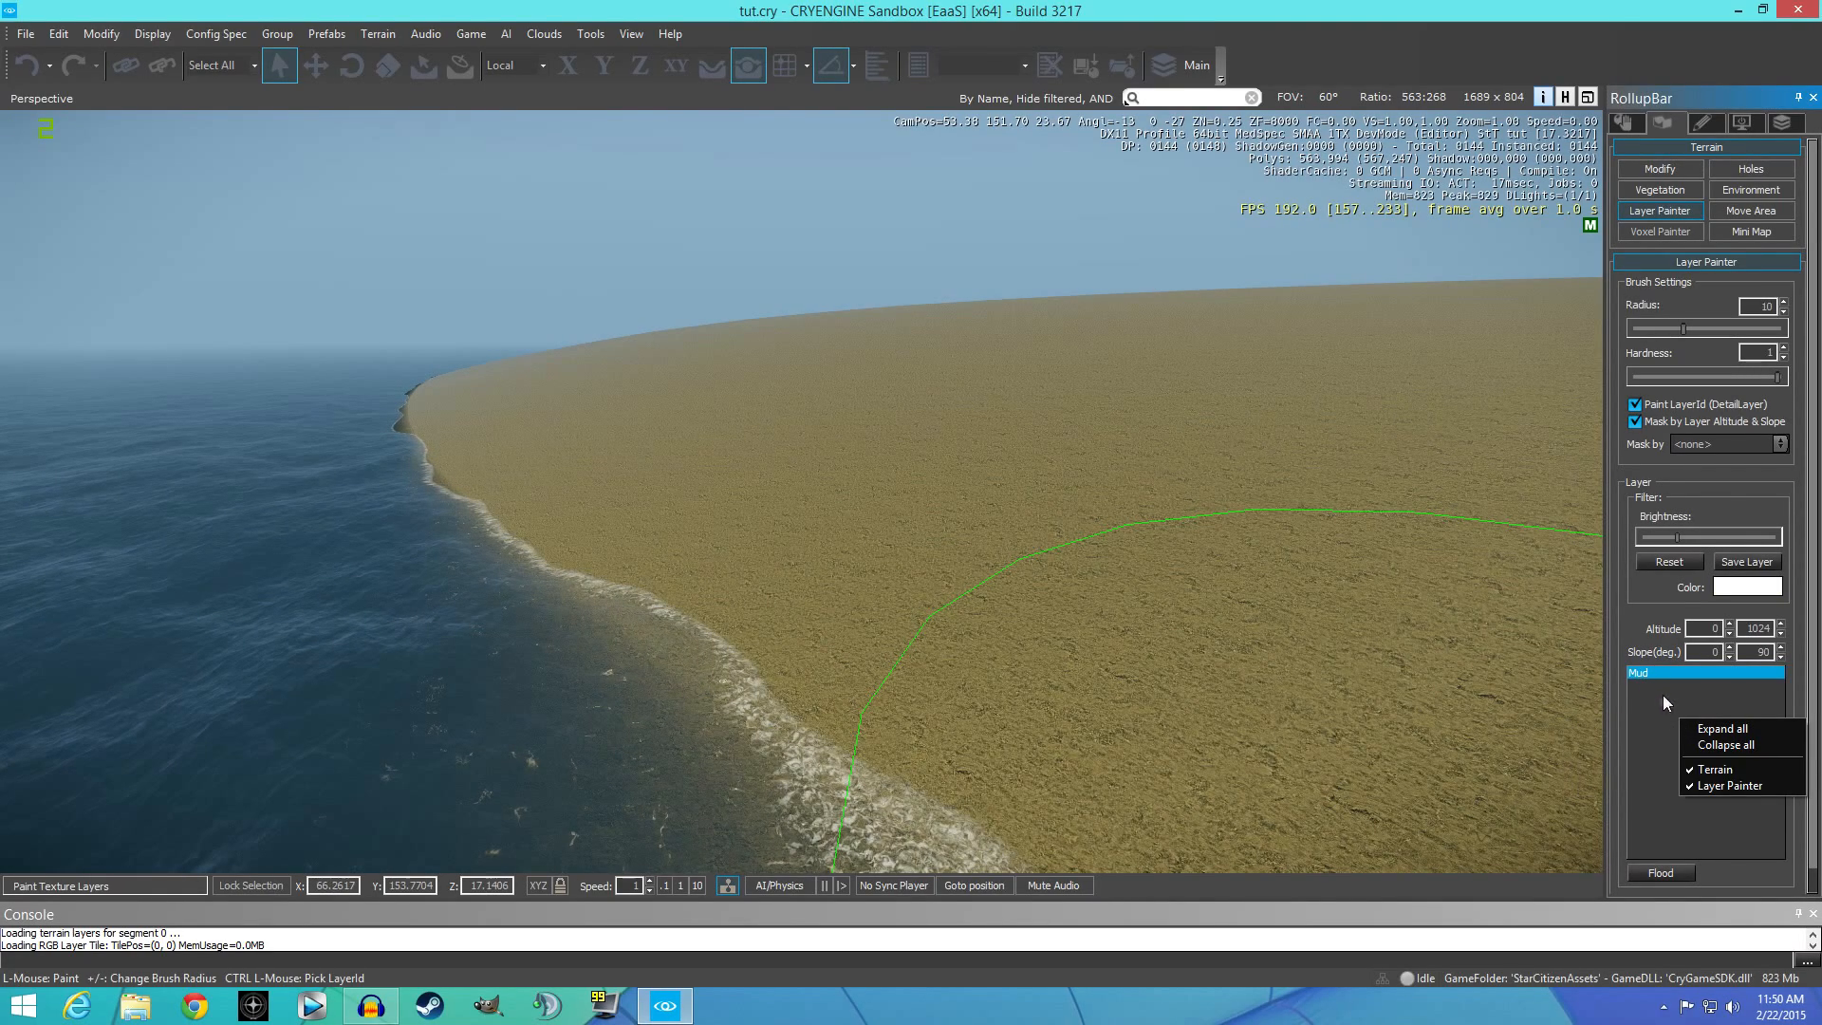
pyautogui.click(1664, 712)
# Add a terrain texture layer named sand and give it the grey.dds texture.
pyautogui.doubleClick(1643, 674)
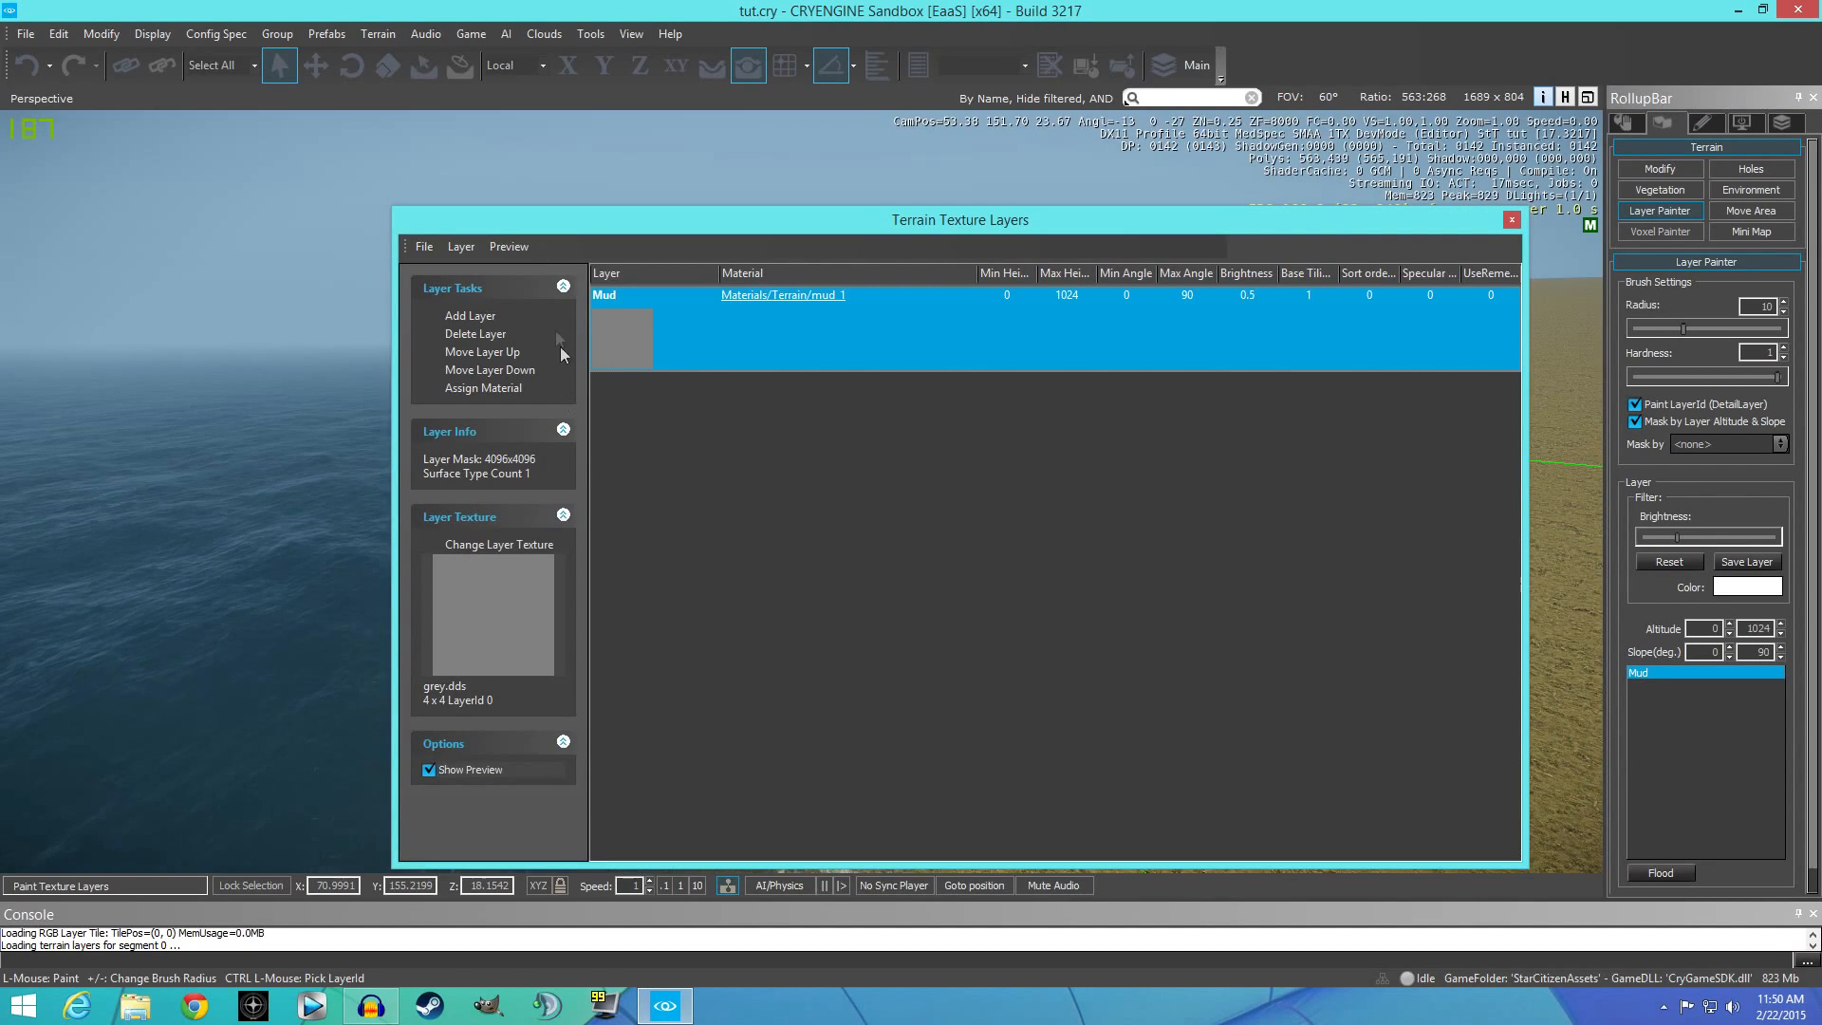
pyautogui.click(472, 323)
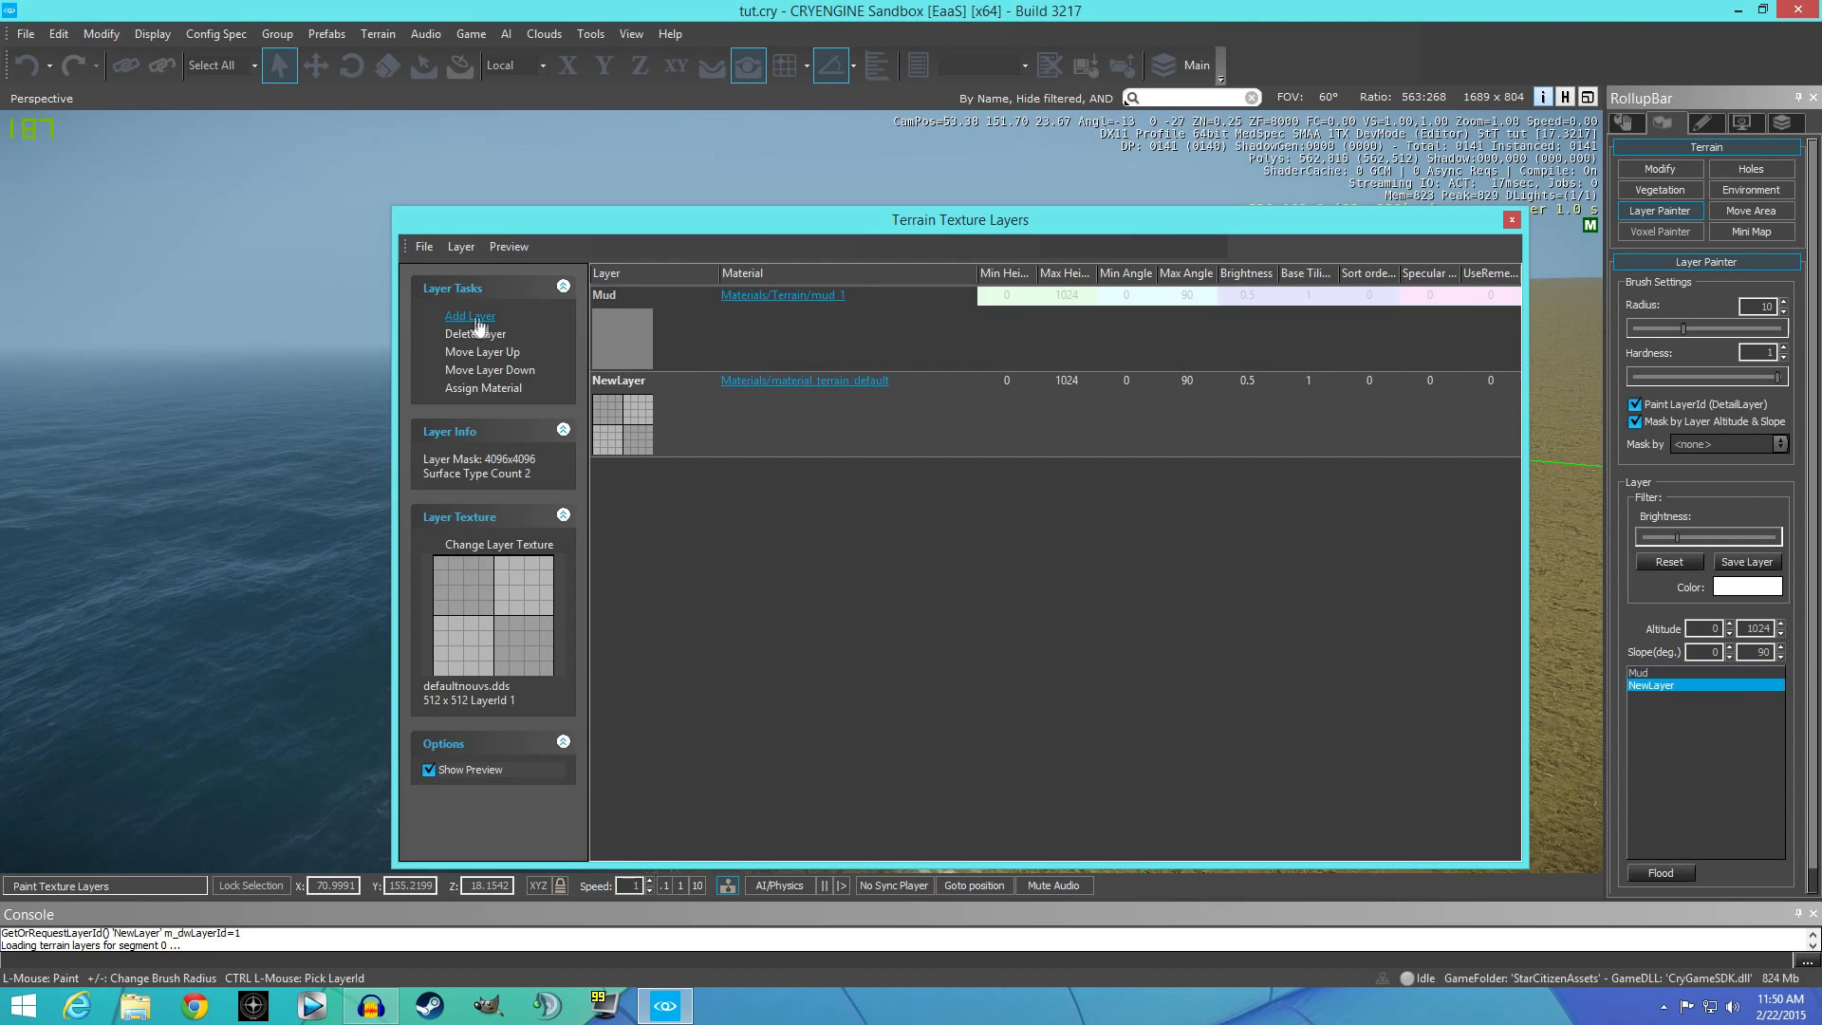
pyautogui.doubleClick(629, 381)
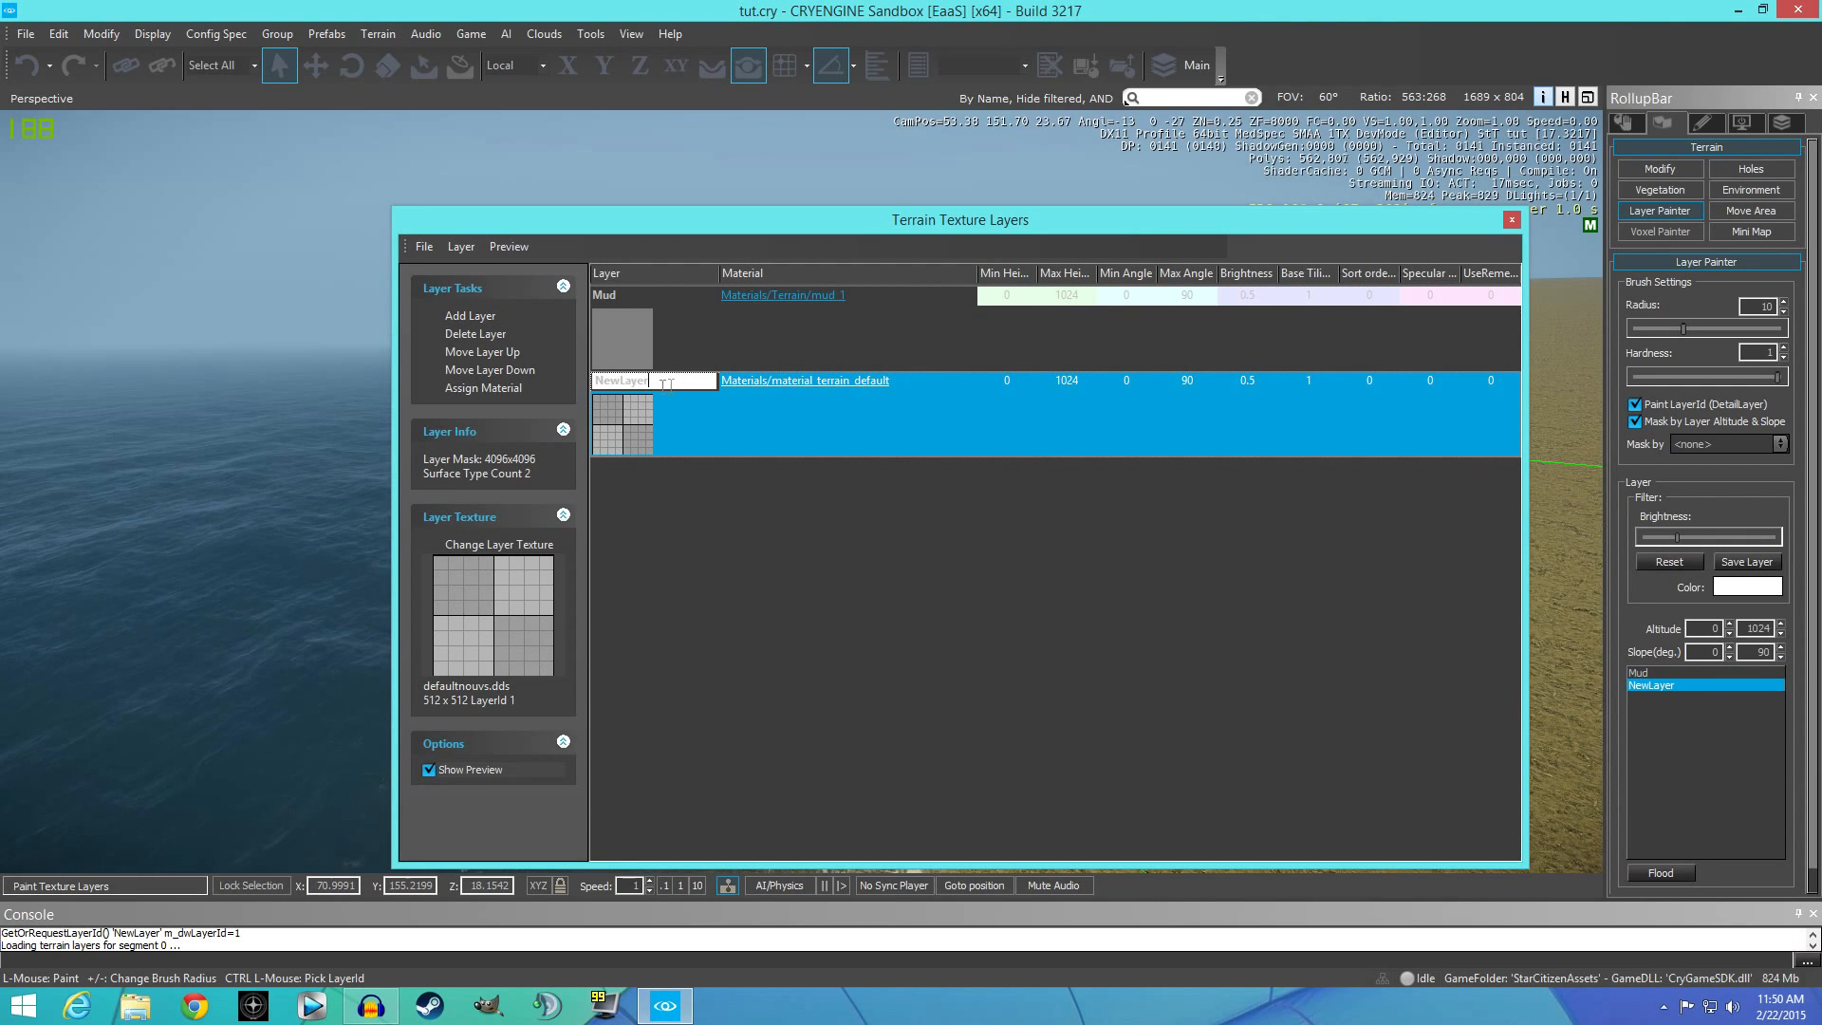
pyautogui.write('sand')
pyautogui.press('Return')
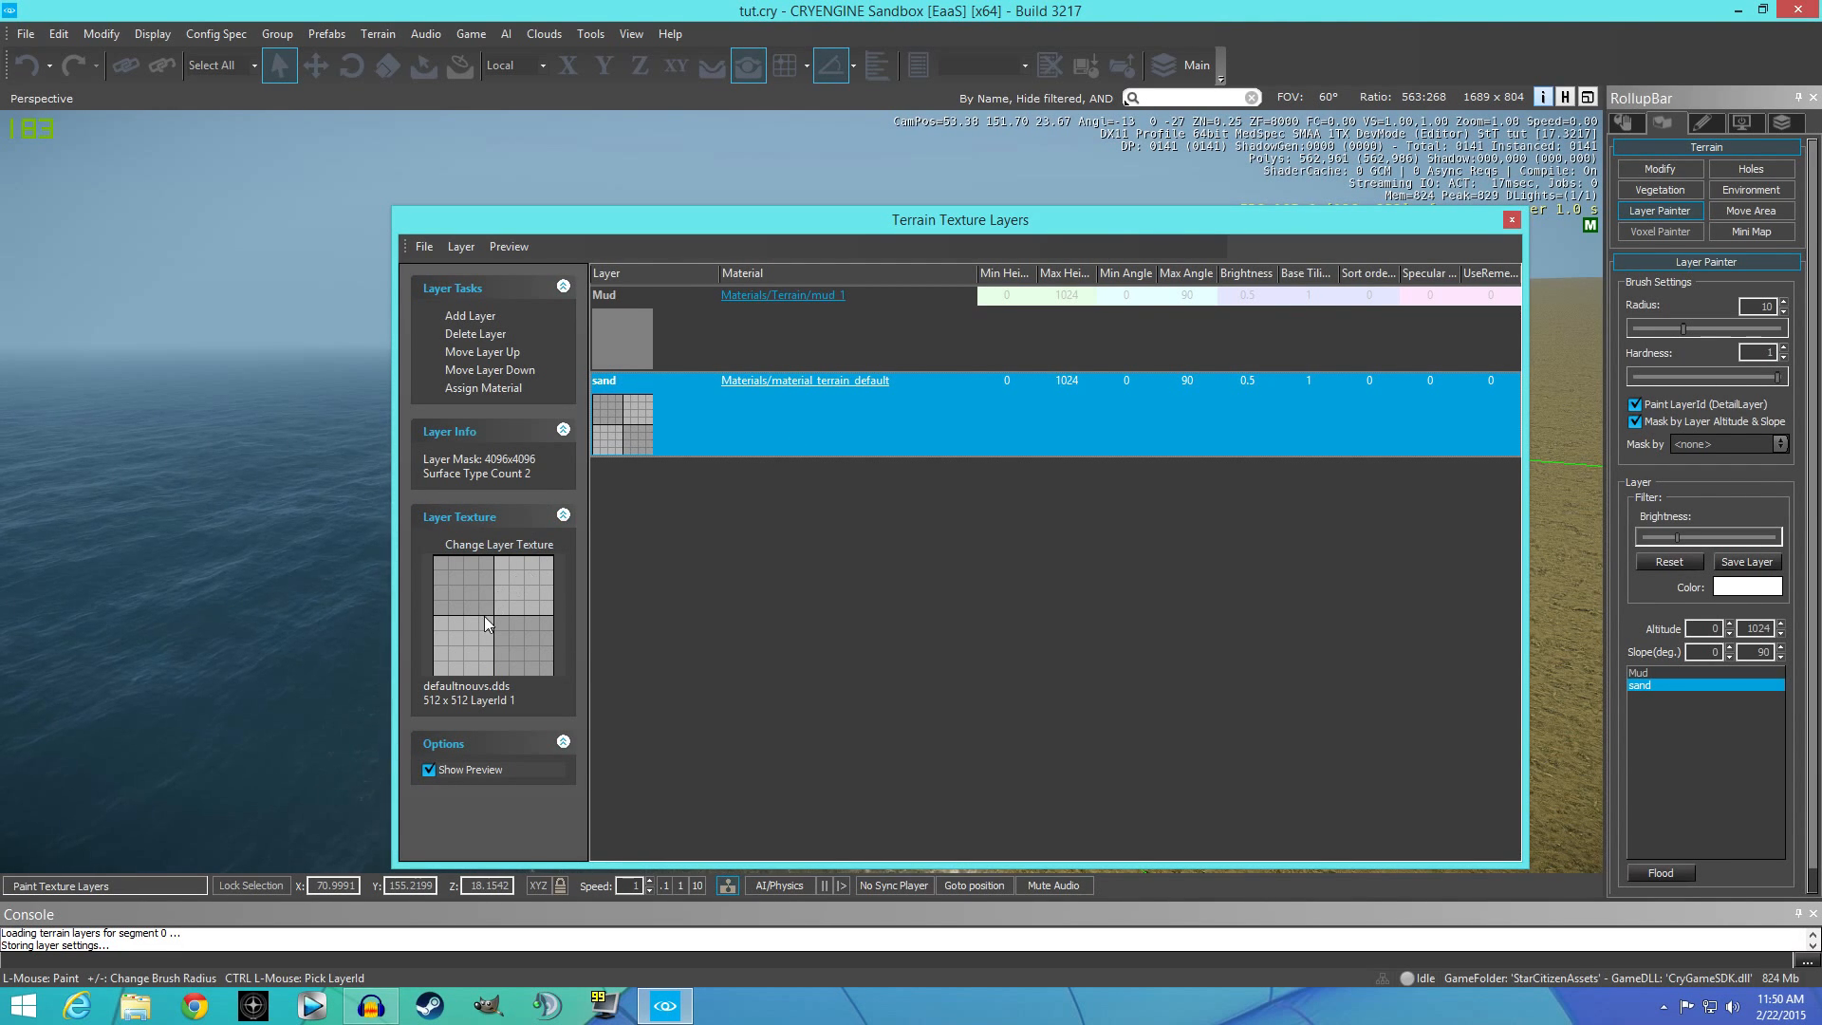
pyautogui.click(486, 547)
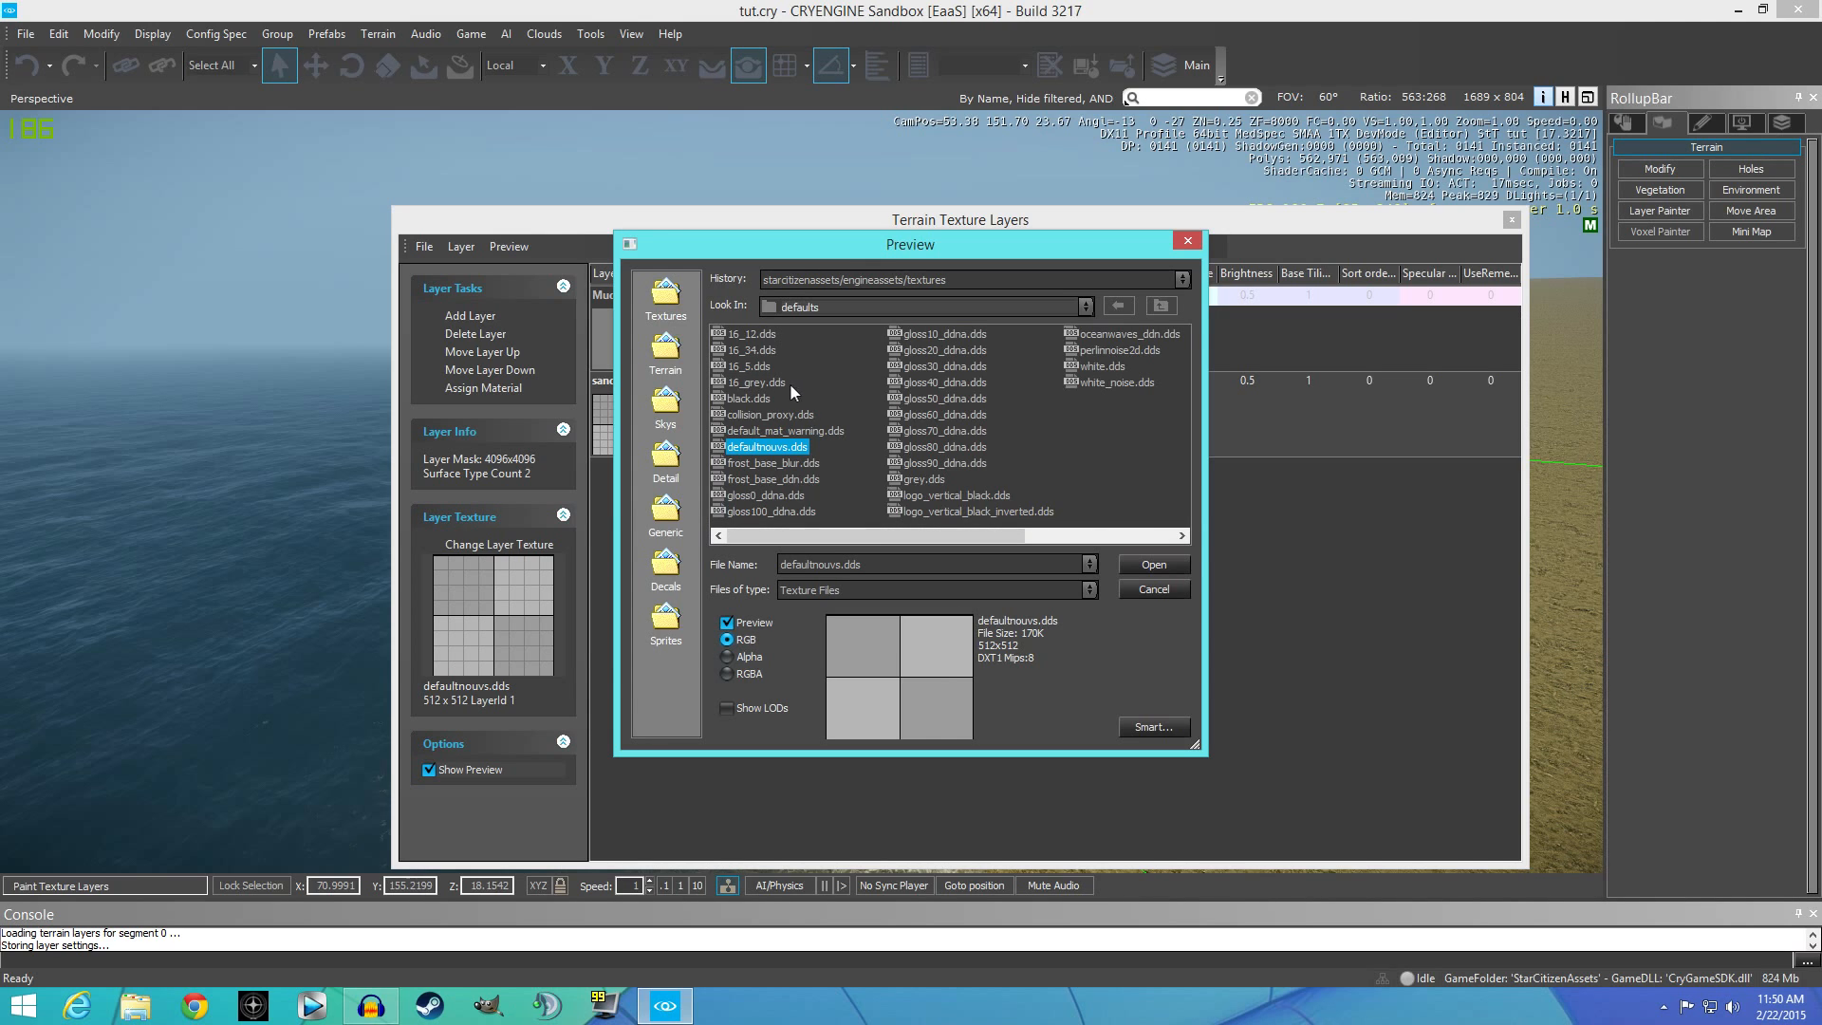
pyautogui.doubleClick(920, 479)
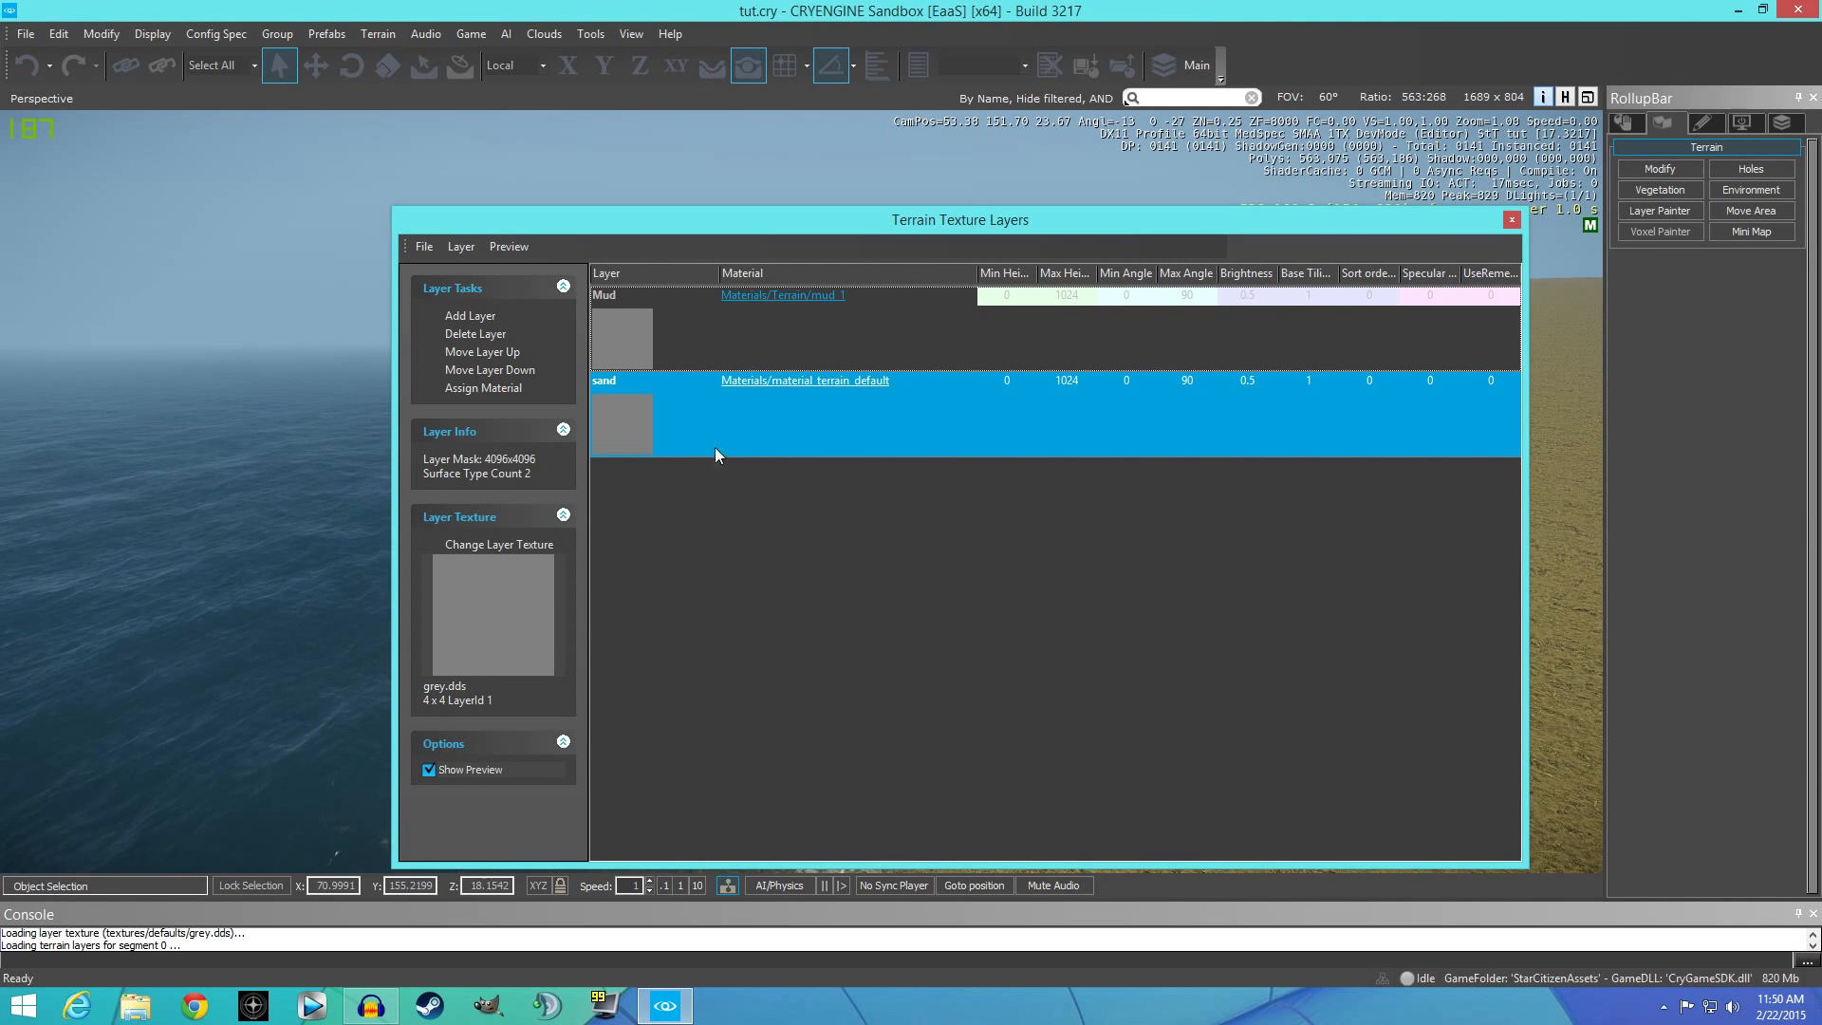
# Select the beach_white_sand material in the Materials/Terrain folder of the Material Editor and close the editor.
pyautogui.click(759, 385)
pyautogui.moveTo(595, 600)
pyautogui.mouseDown()
pyautogui.moveTo(604, 499)
pyautogui.moveTo(590, 605)
pyautogui.moveTo(588, 588)
pyautogui.mouseUp()
pyautogui.click(425, 648)
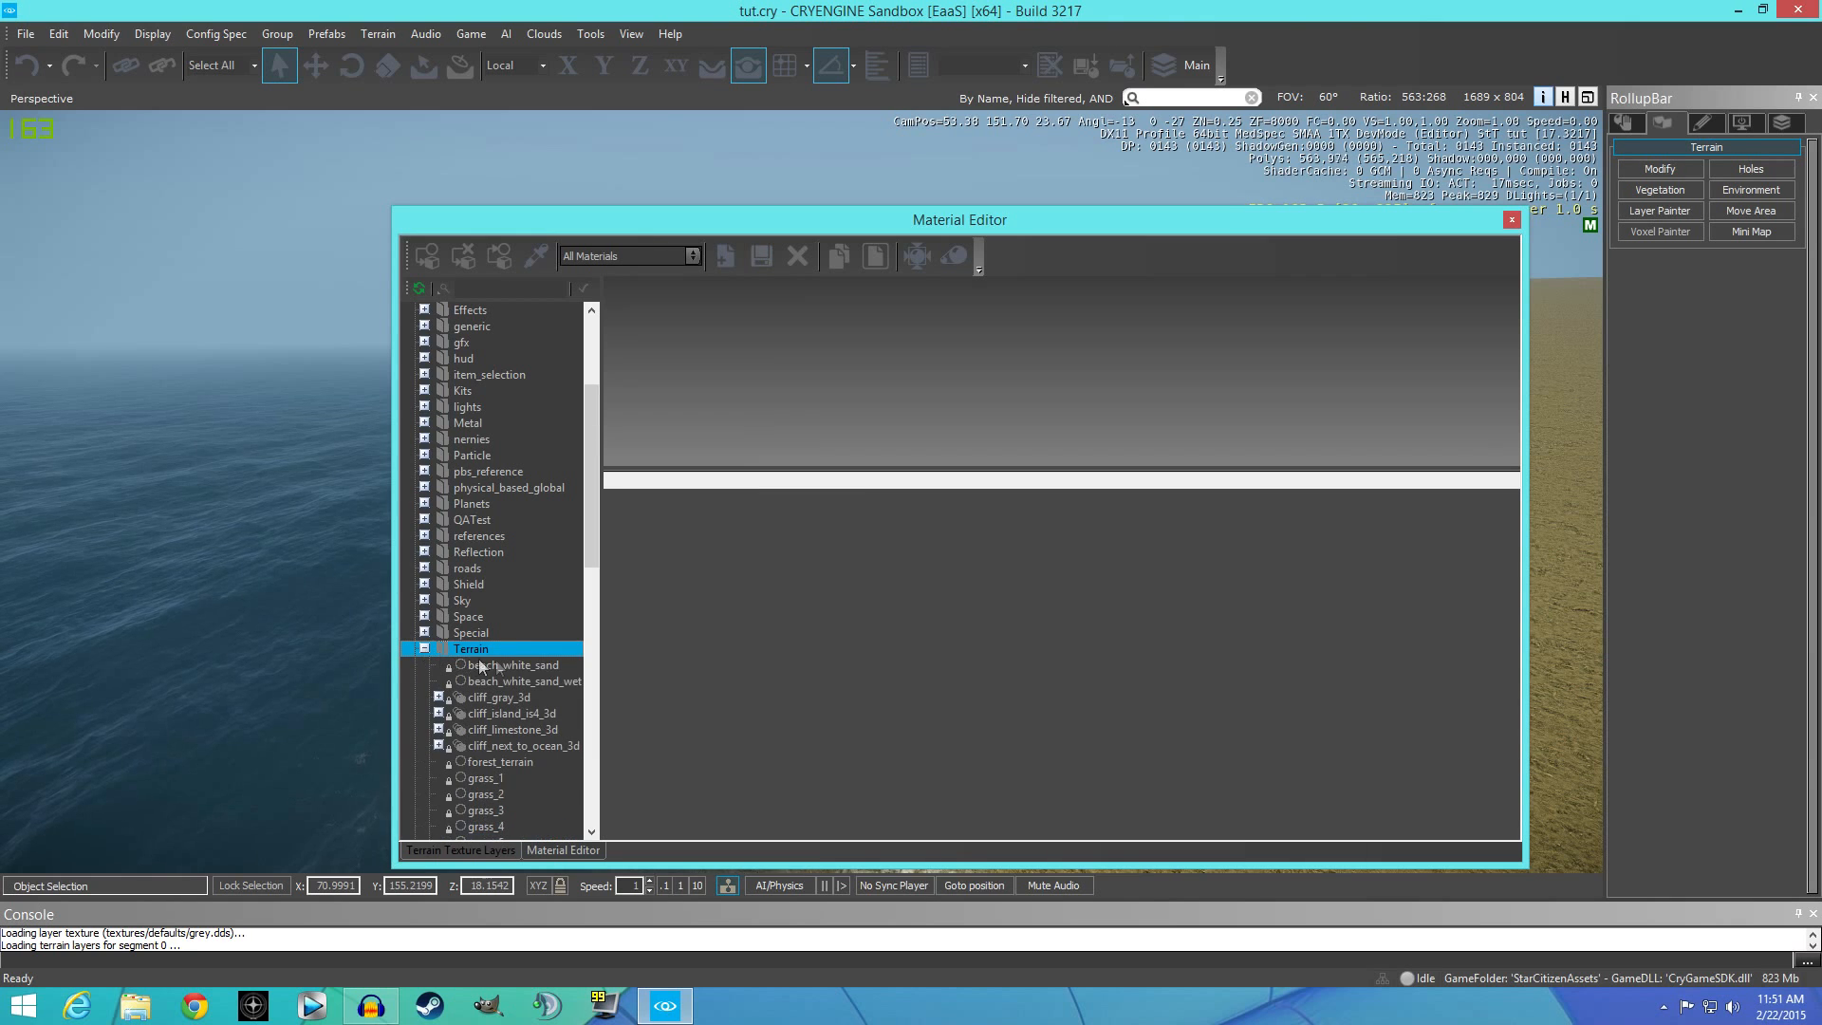
pyautogui.click(535, 668)
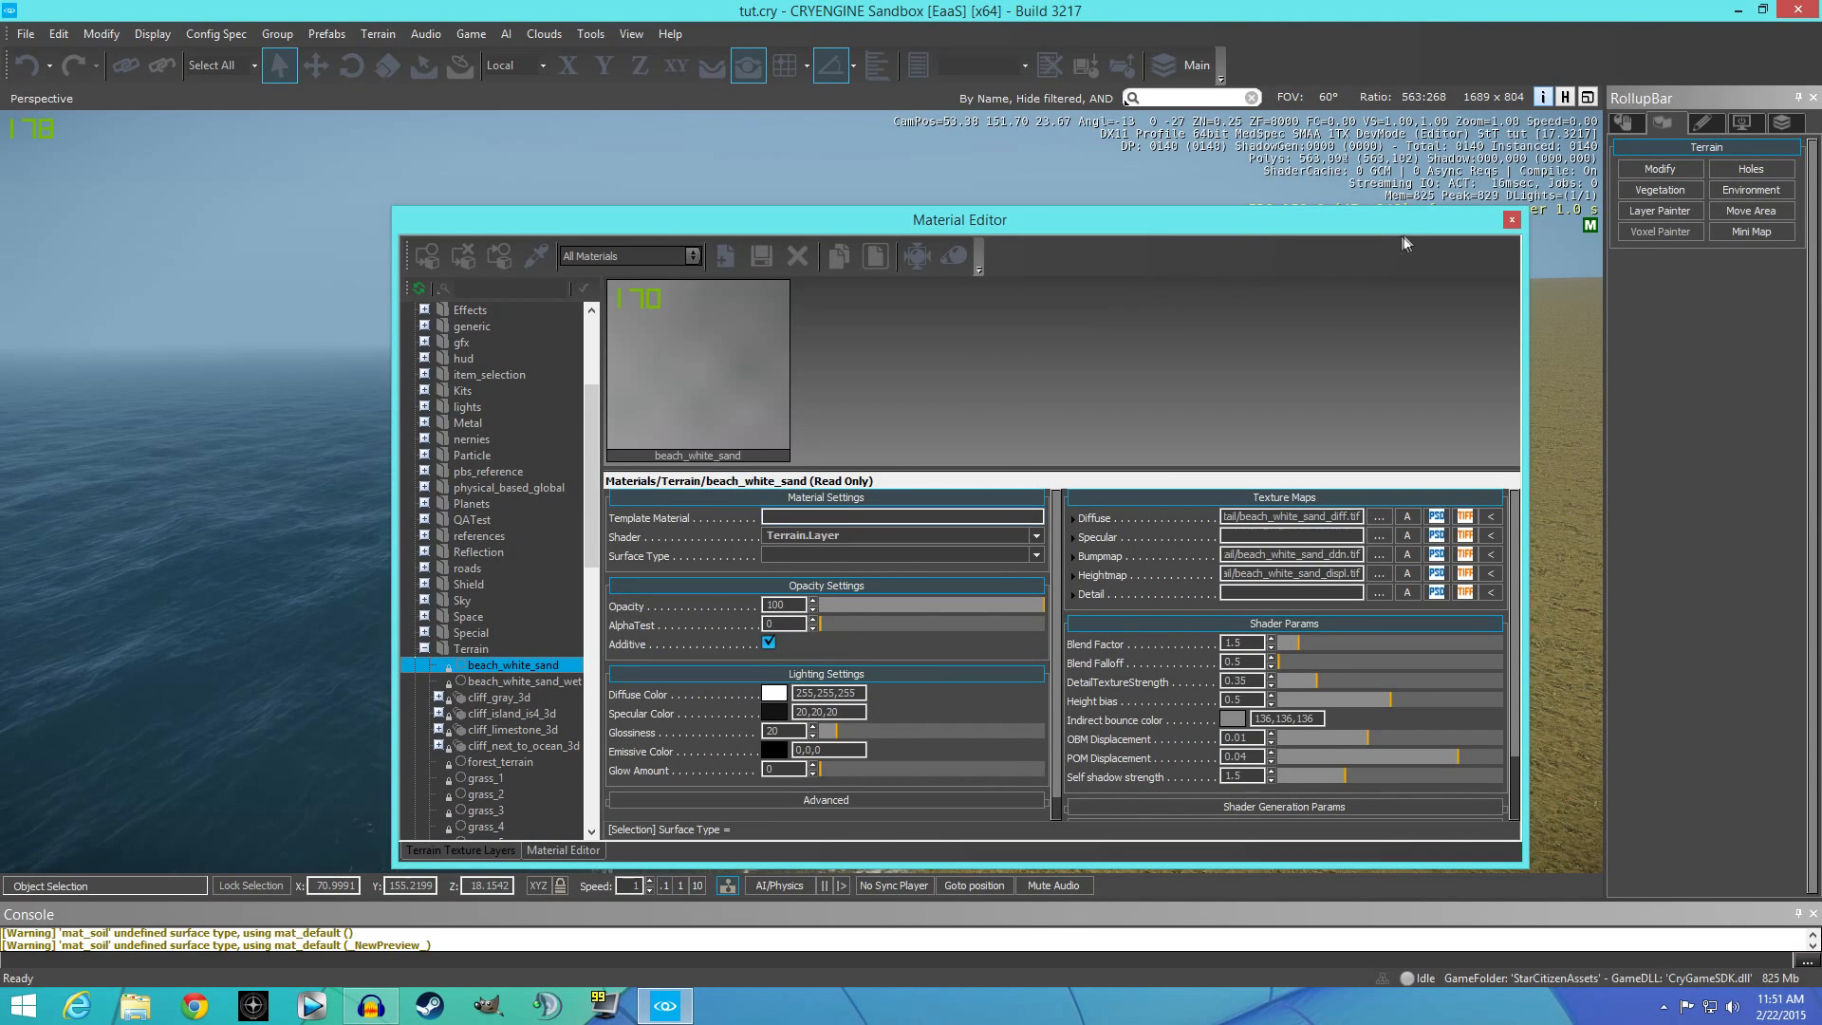
pyautogui.click(1511, 221)
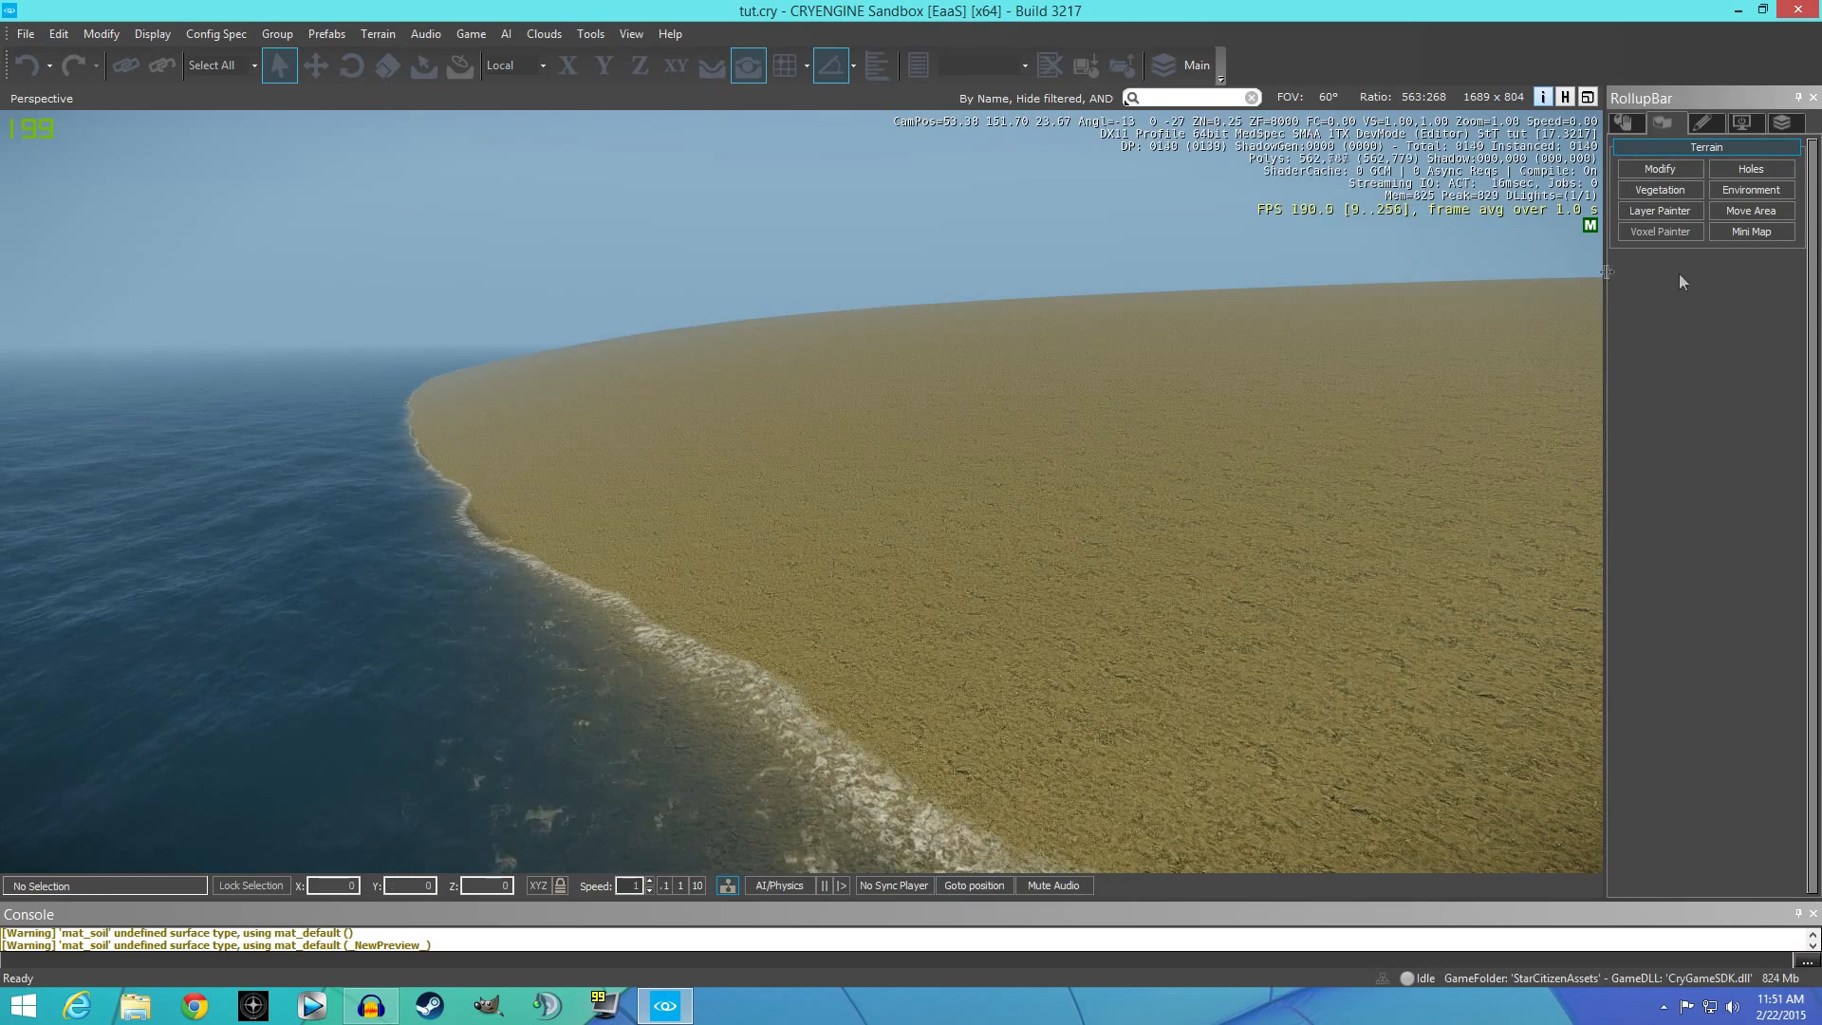
# Return to the Layer Painter and limit the sand layer's maximum altitude to 16.
pyautogui.click(1662, 212)
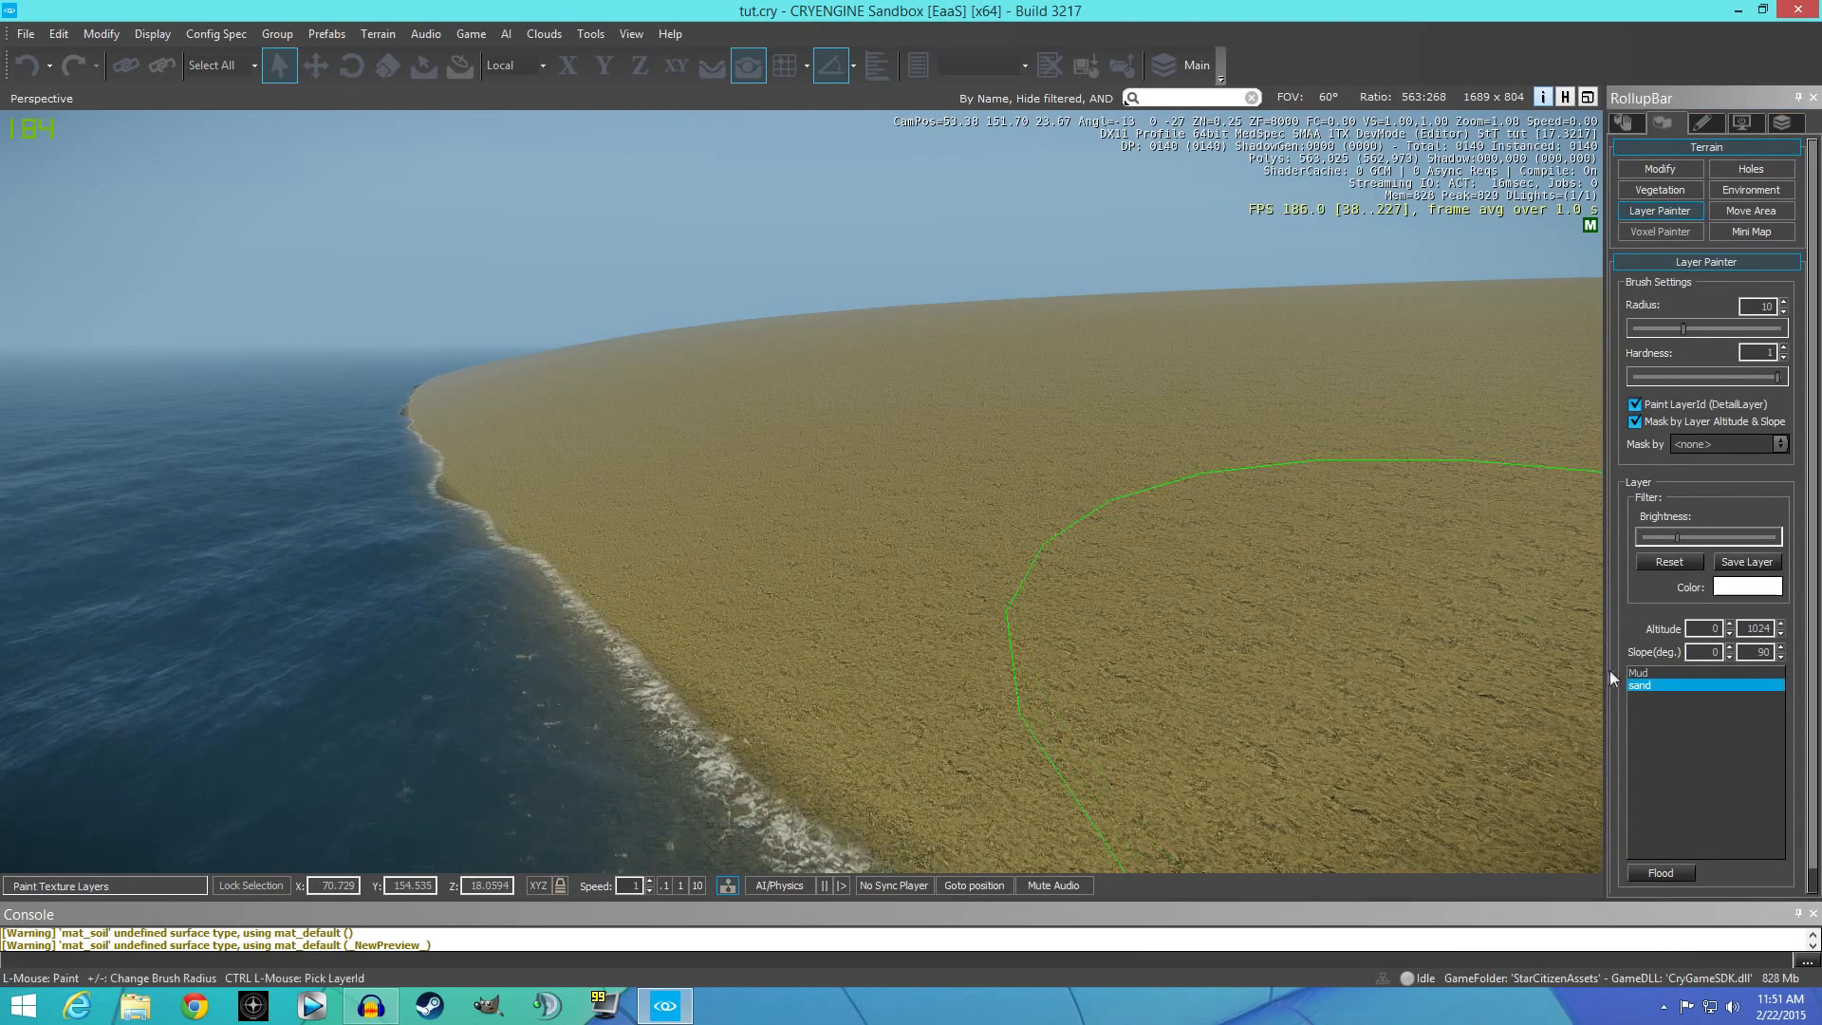
pyautogui.doubleClick(1639, 685)
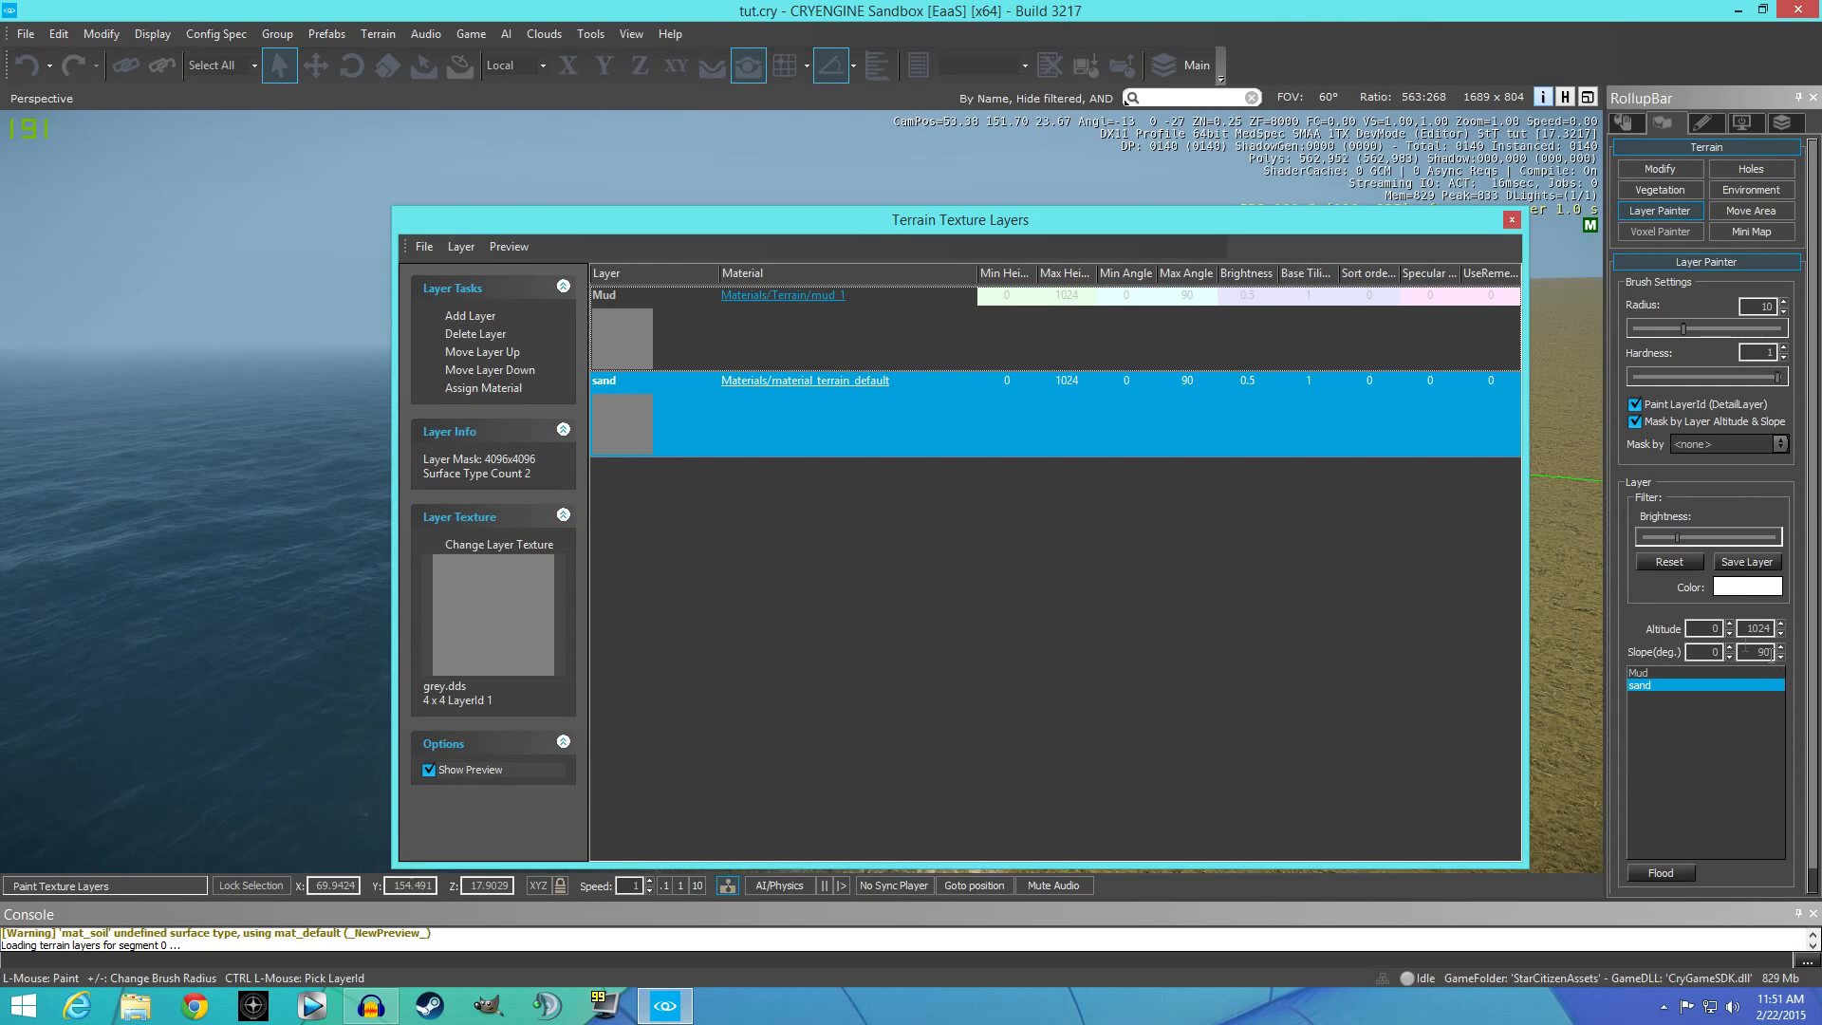
pyautogui.click(1513, 223)
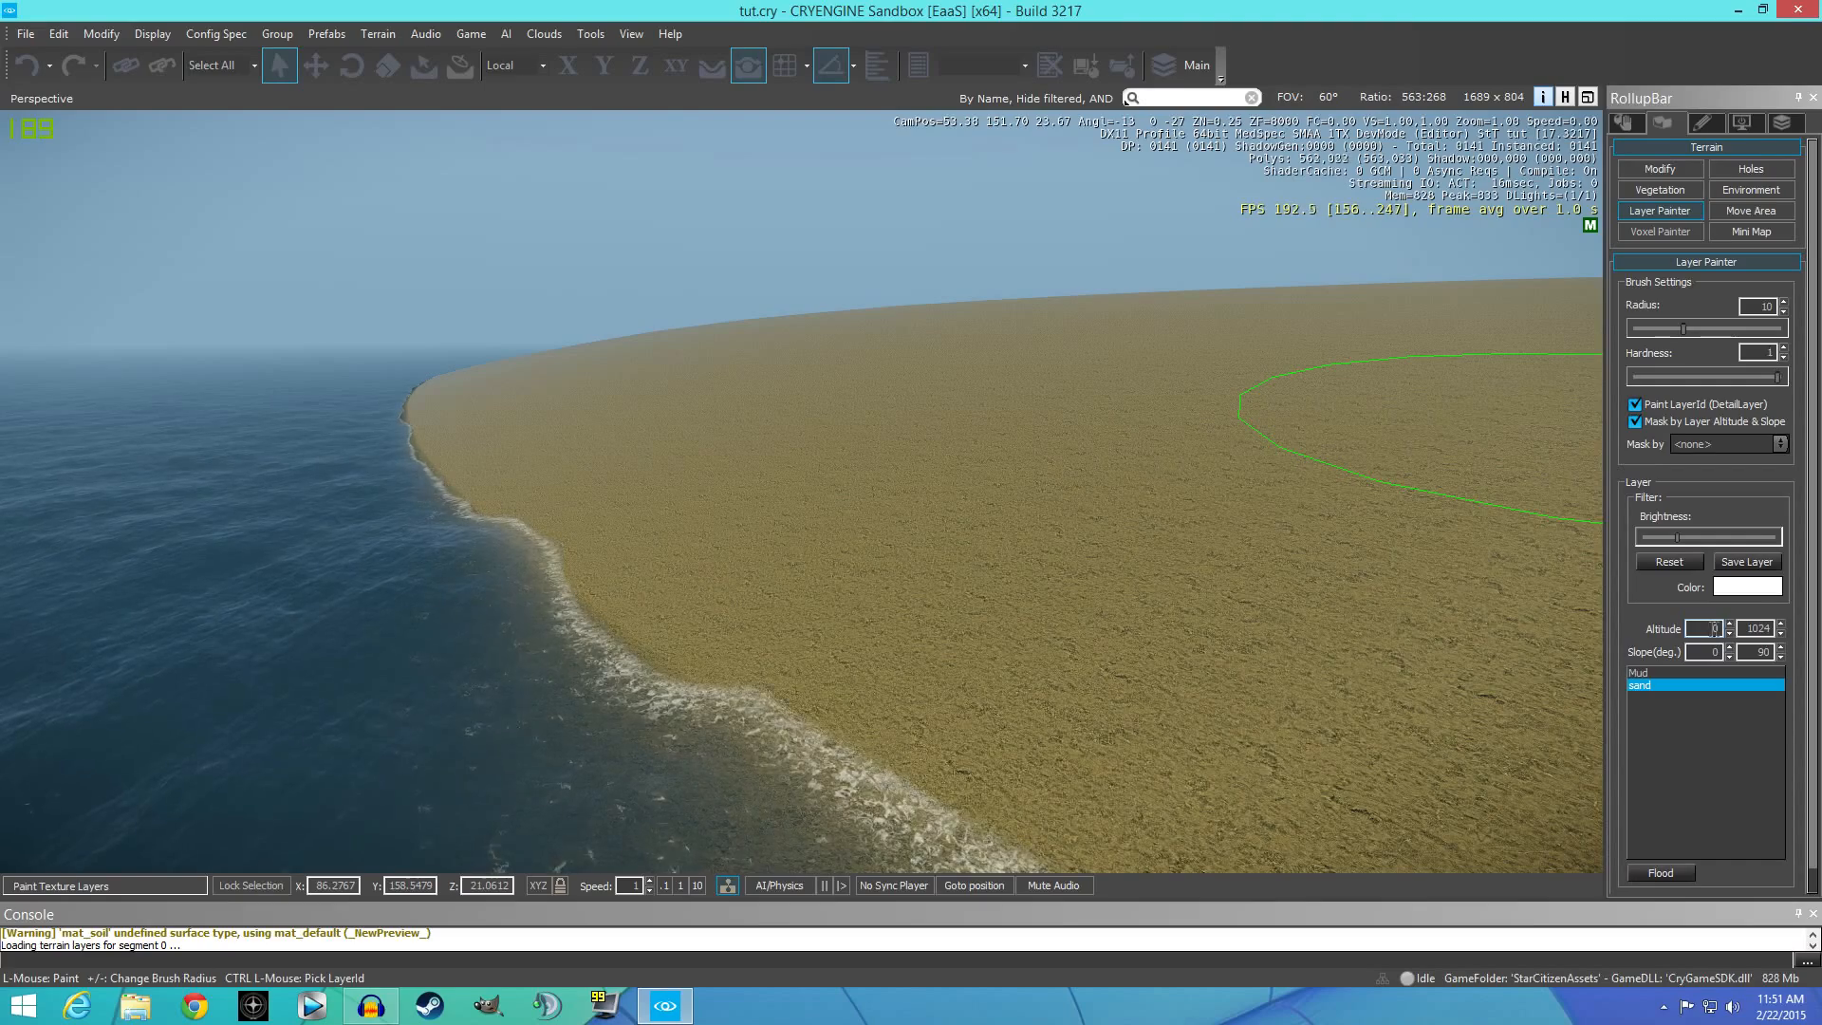
pyautogui.press('Tab')
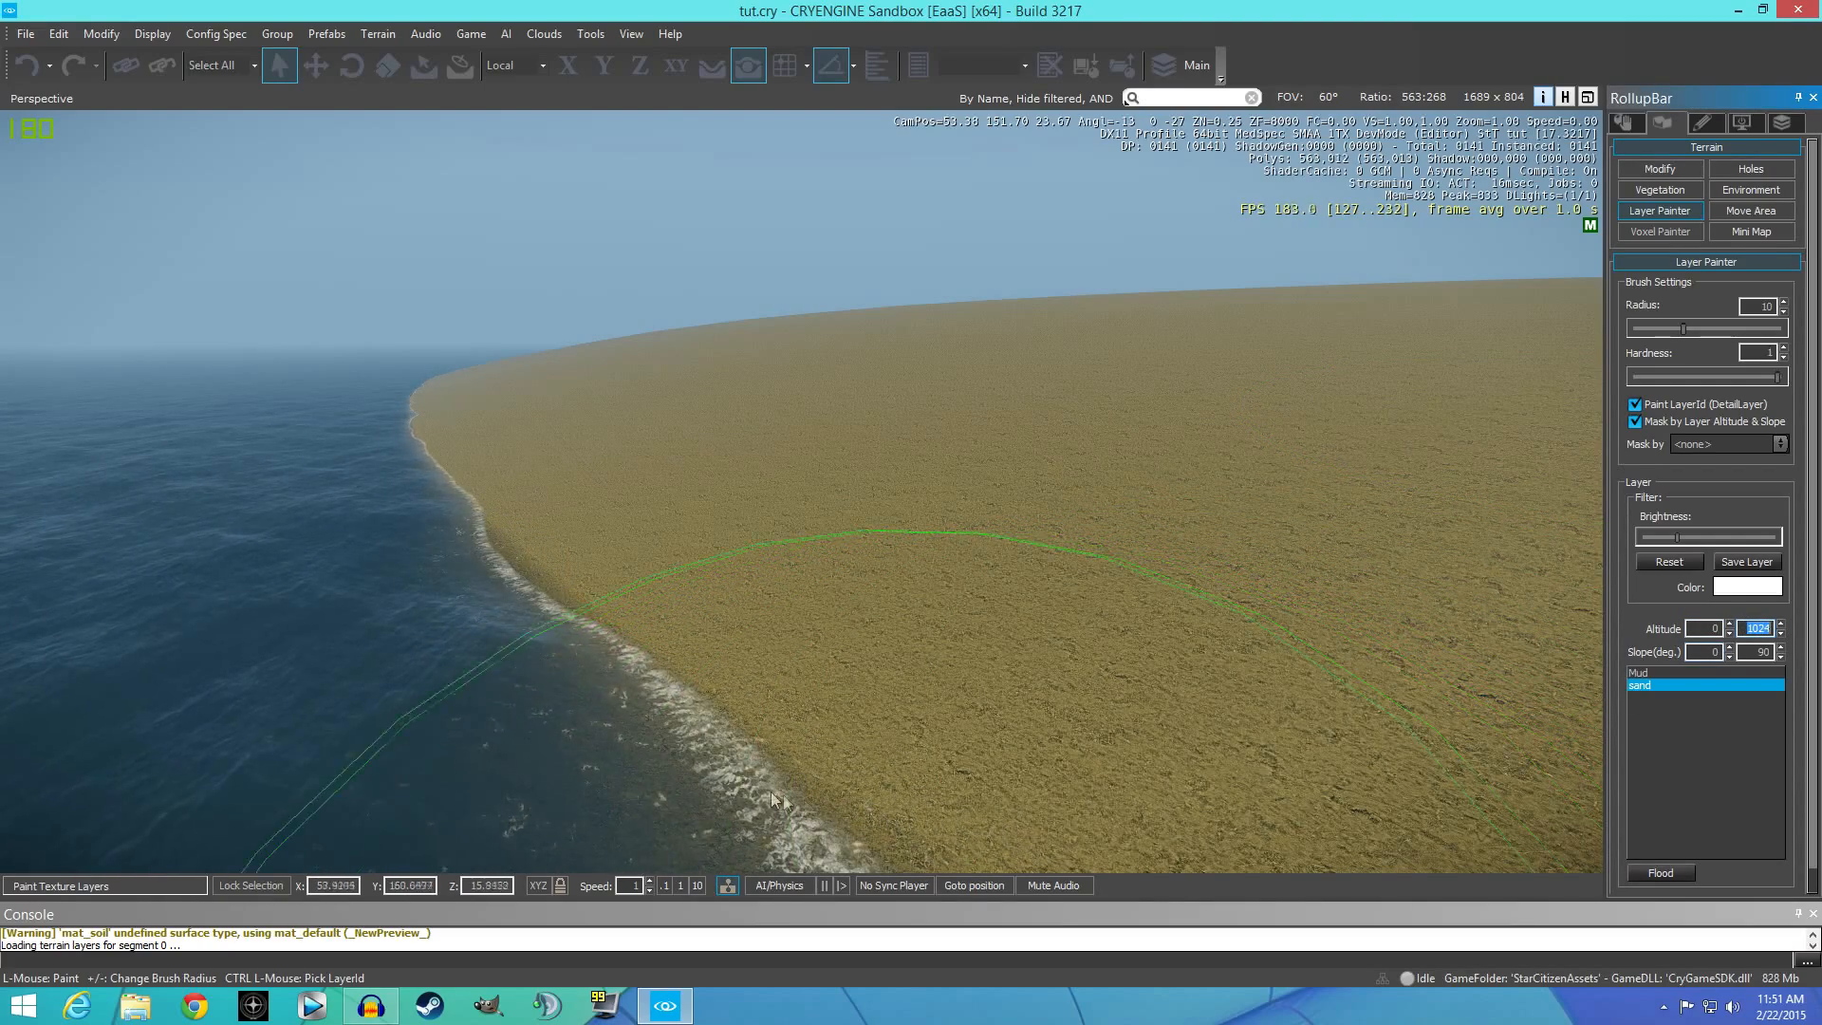
pyautogui.write('16')
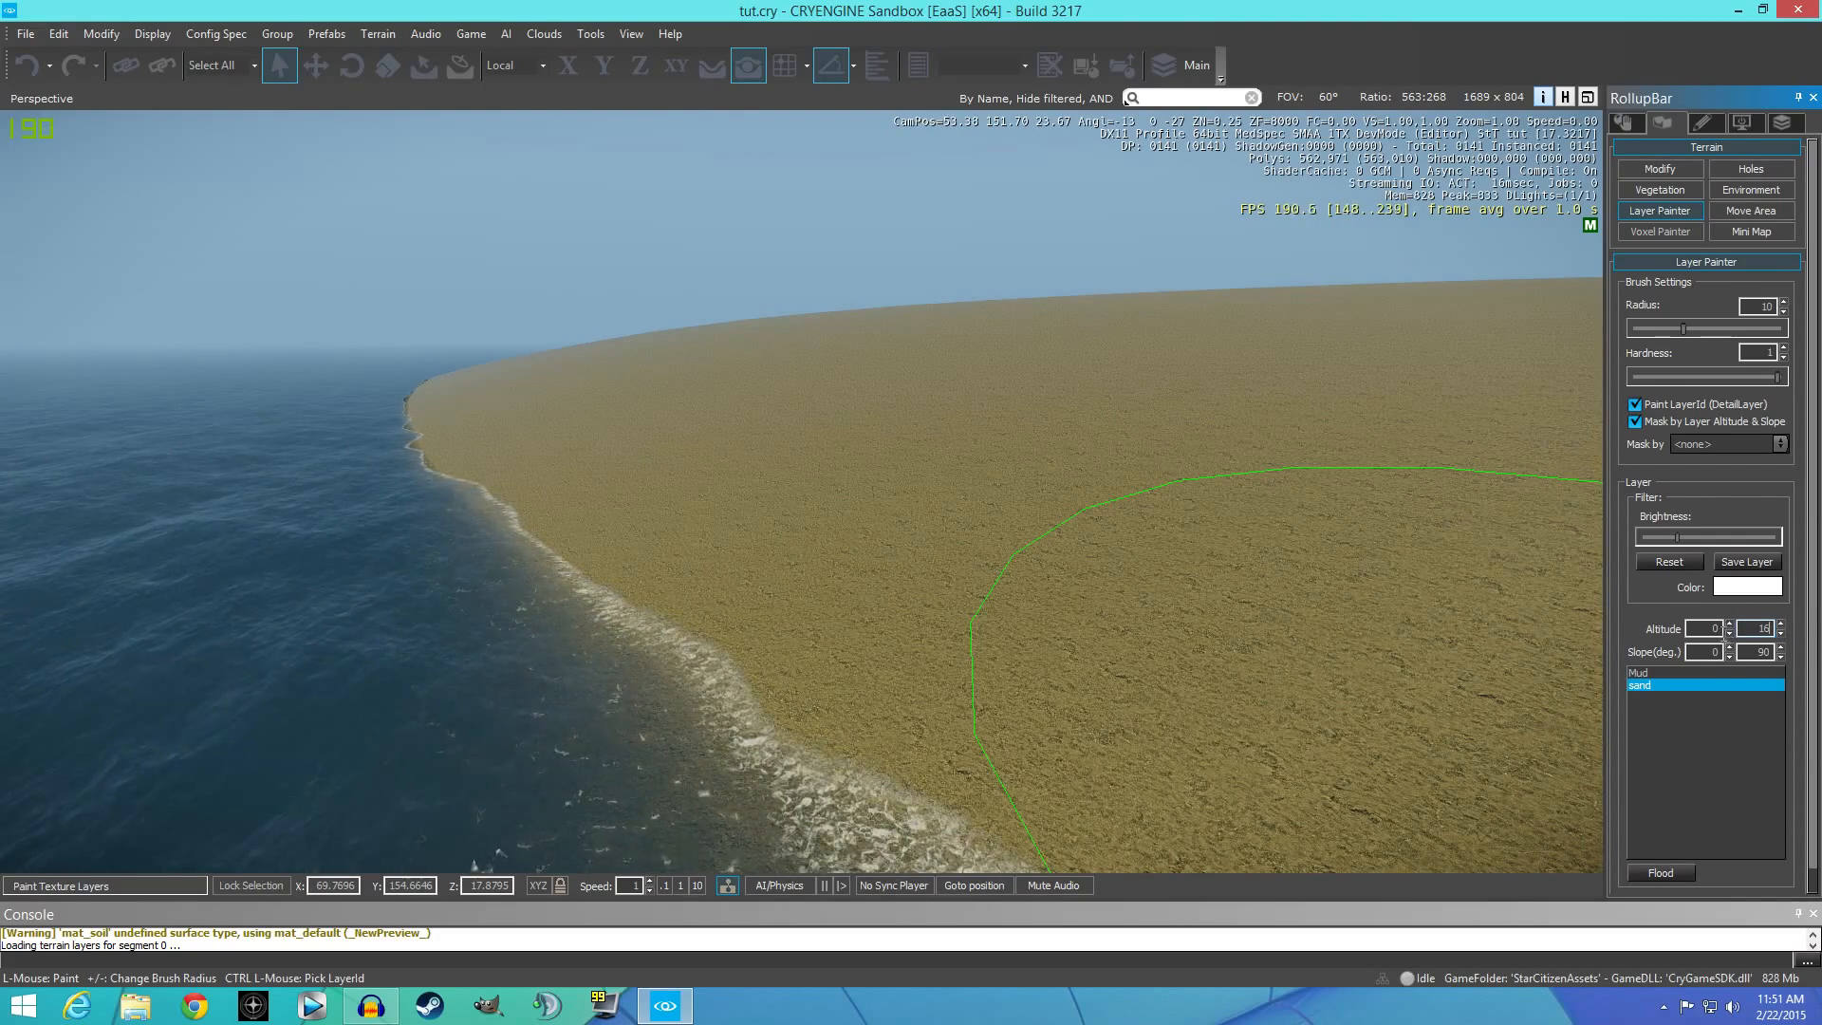
# Set the sand layer's filter color to light grey RGB 195, 195, 195 and flood the terrain with it.
pyautogui.click(1755, 587)
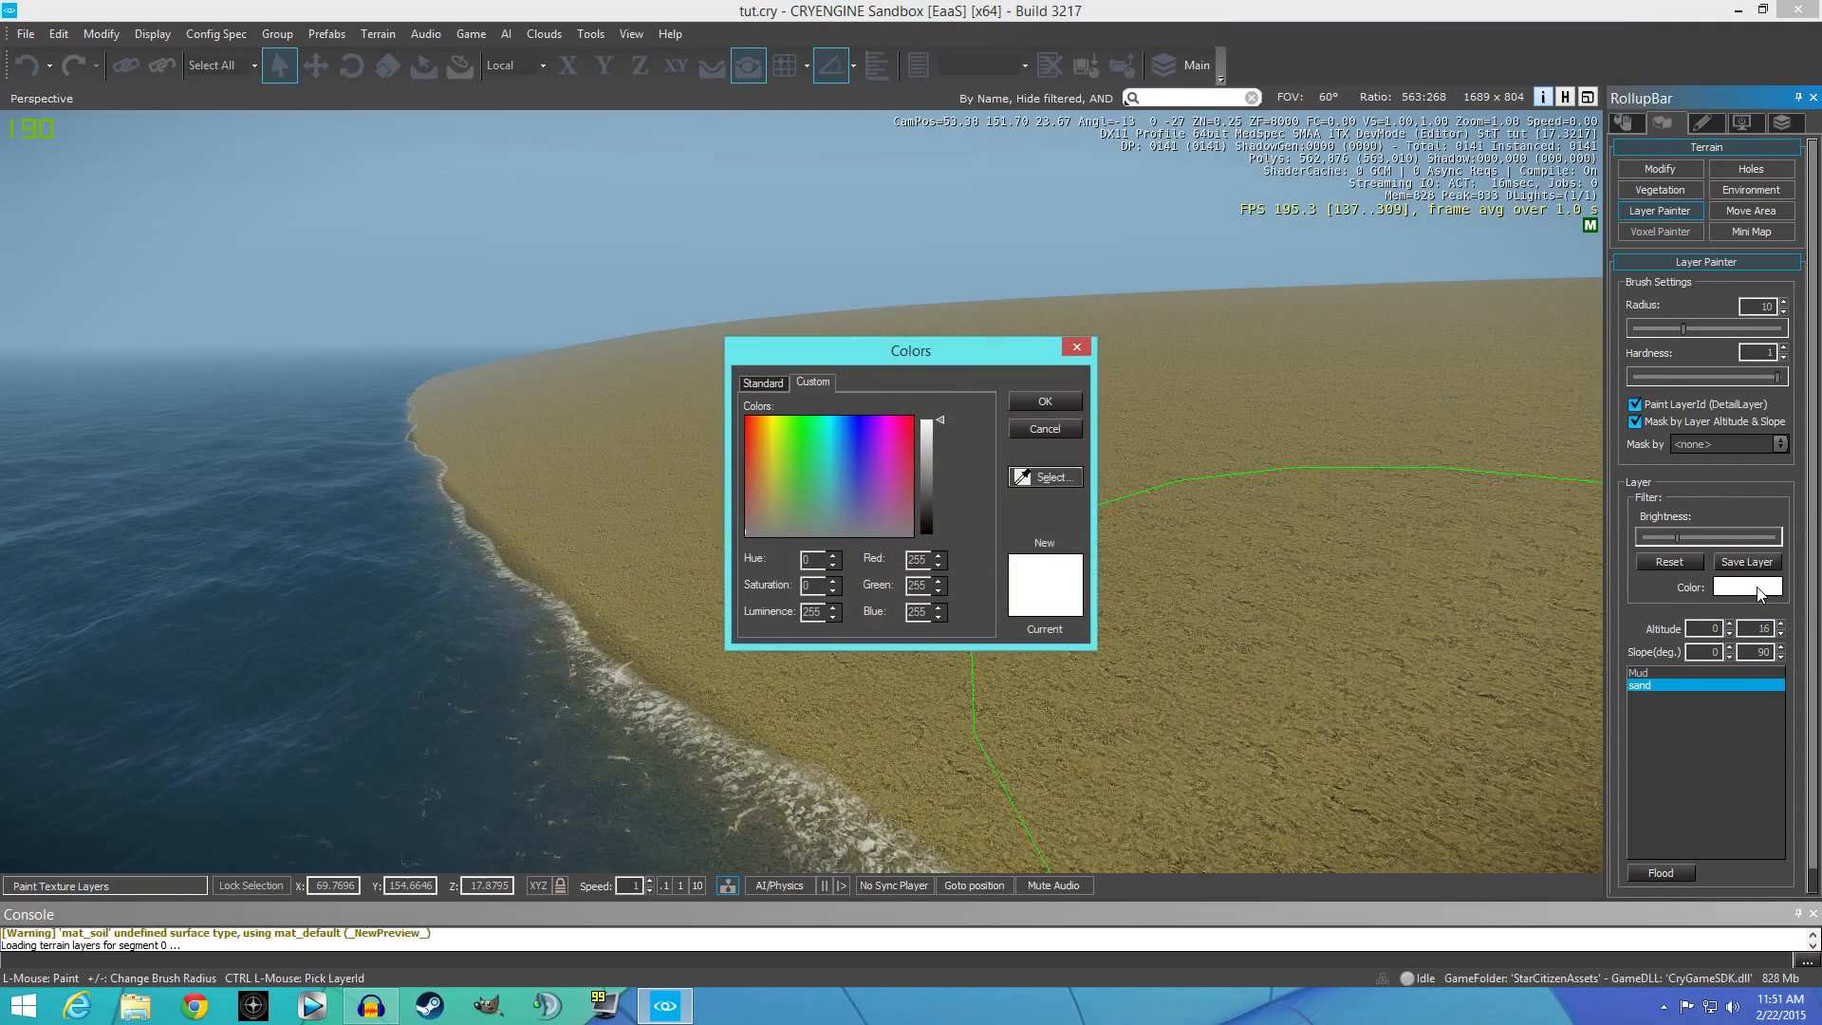
pyautogui.click(926, 455)
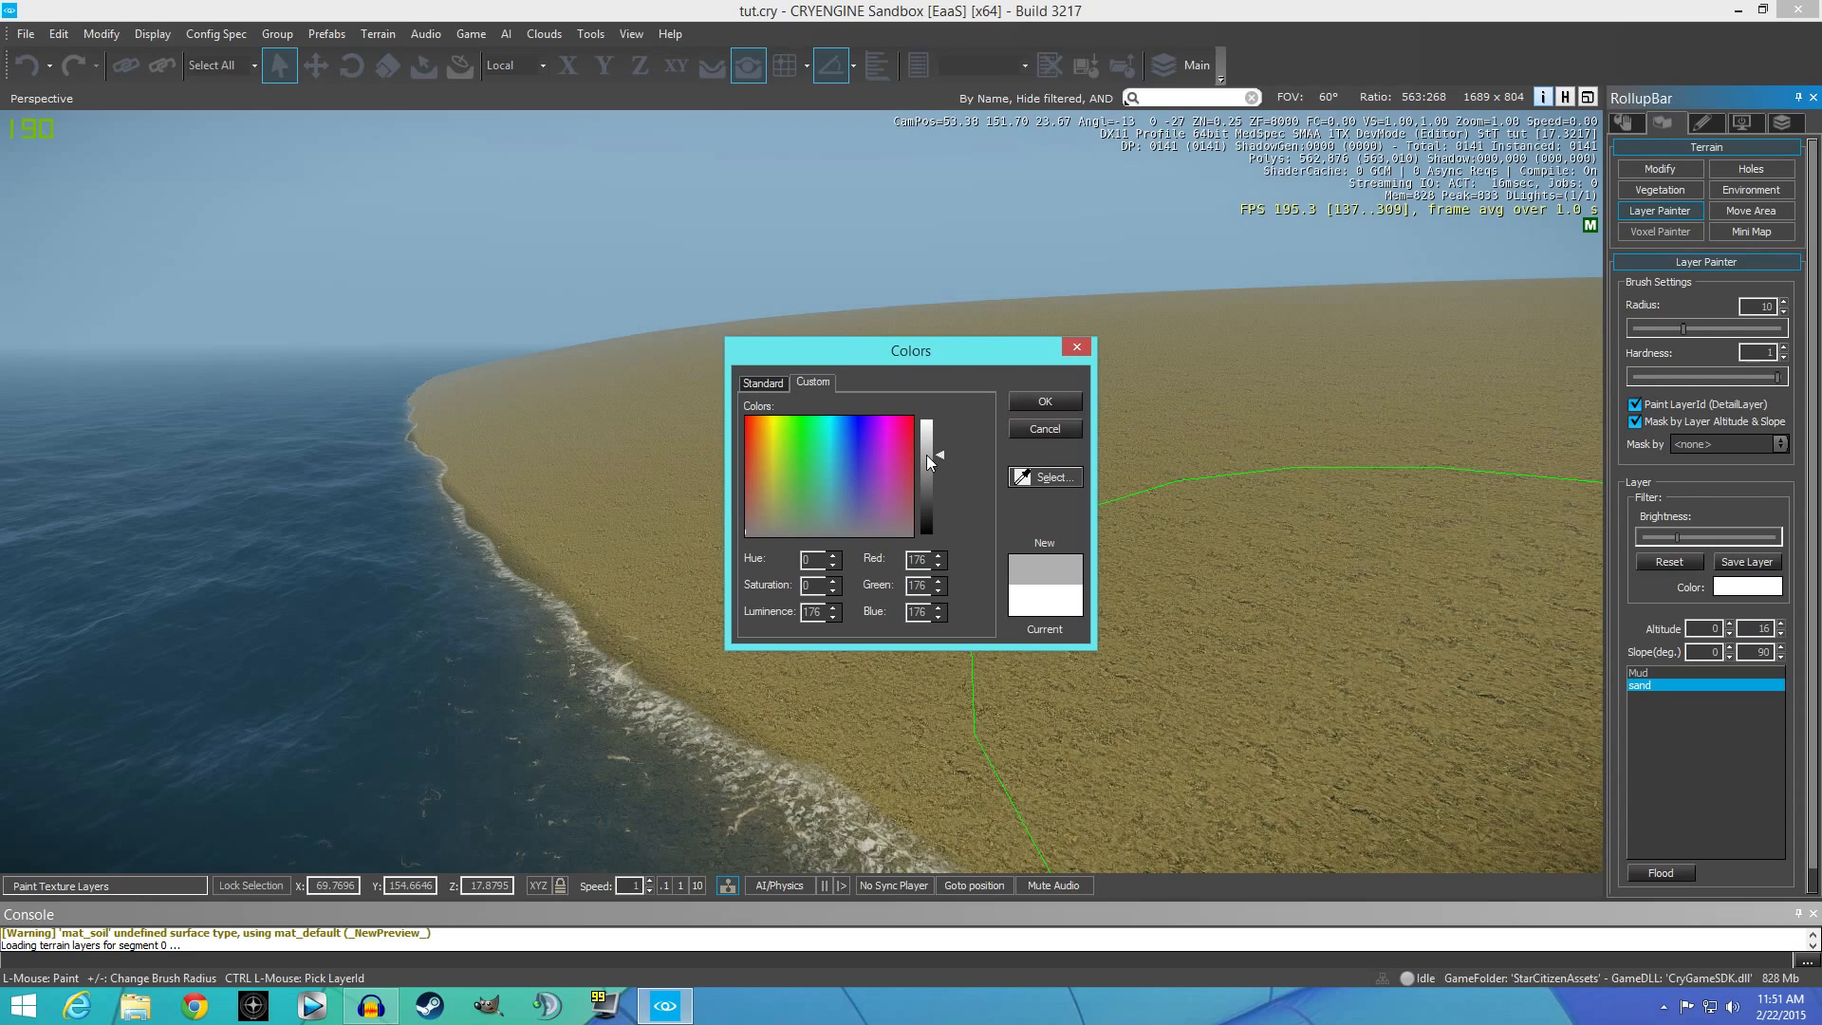
pyautogui.click(942, 446)
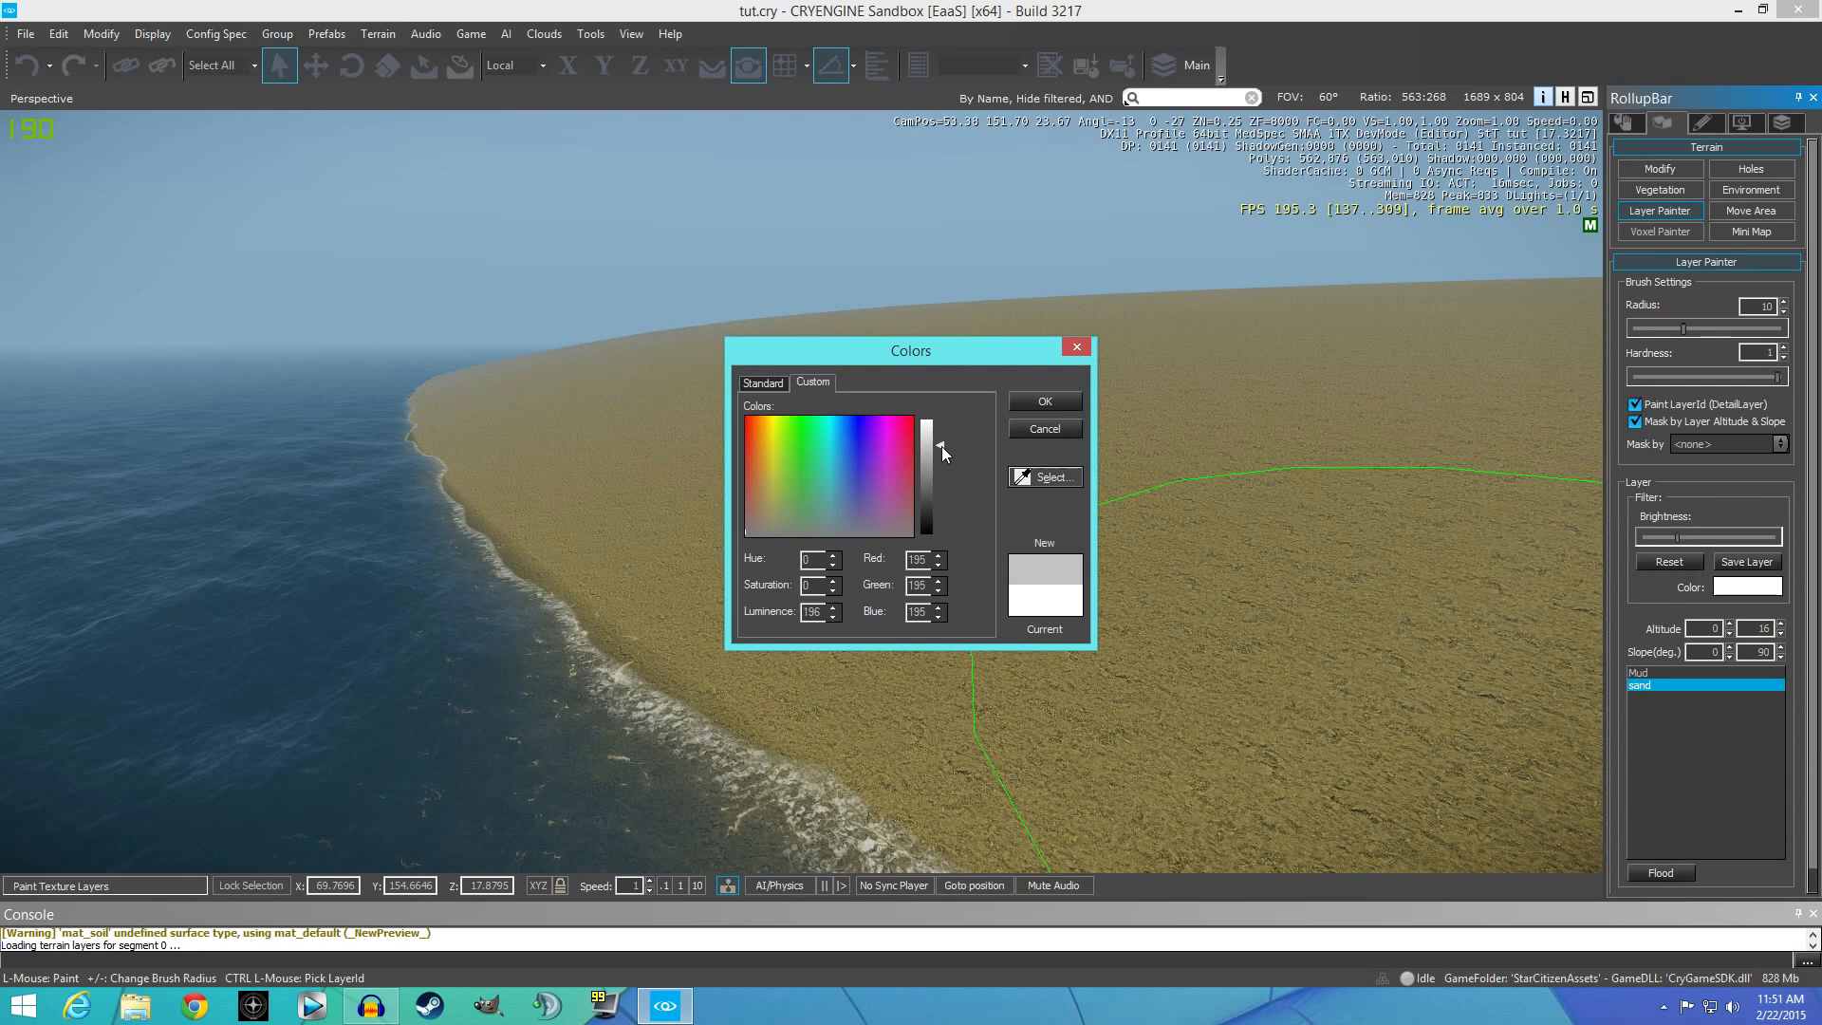
pyautogui.click(1041, 403)
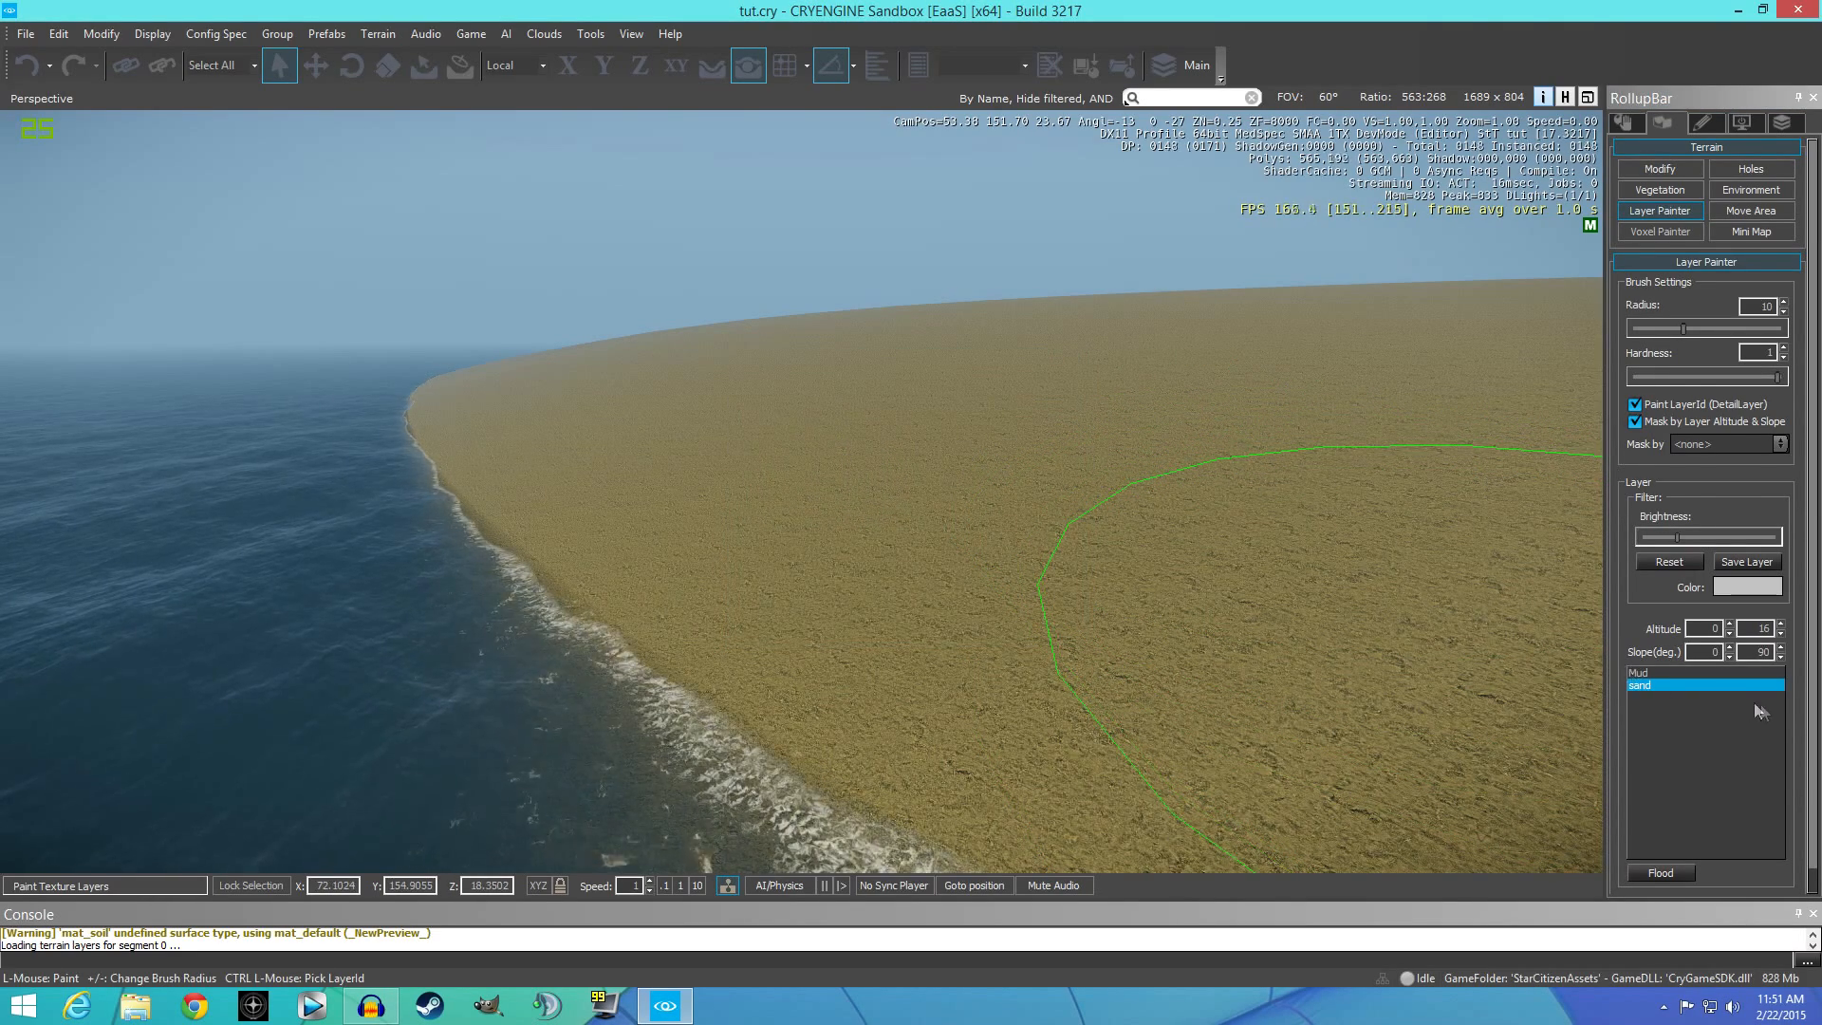
pyautogui.click(1665, 873)
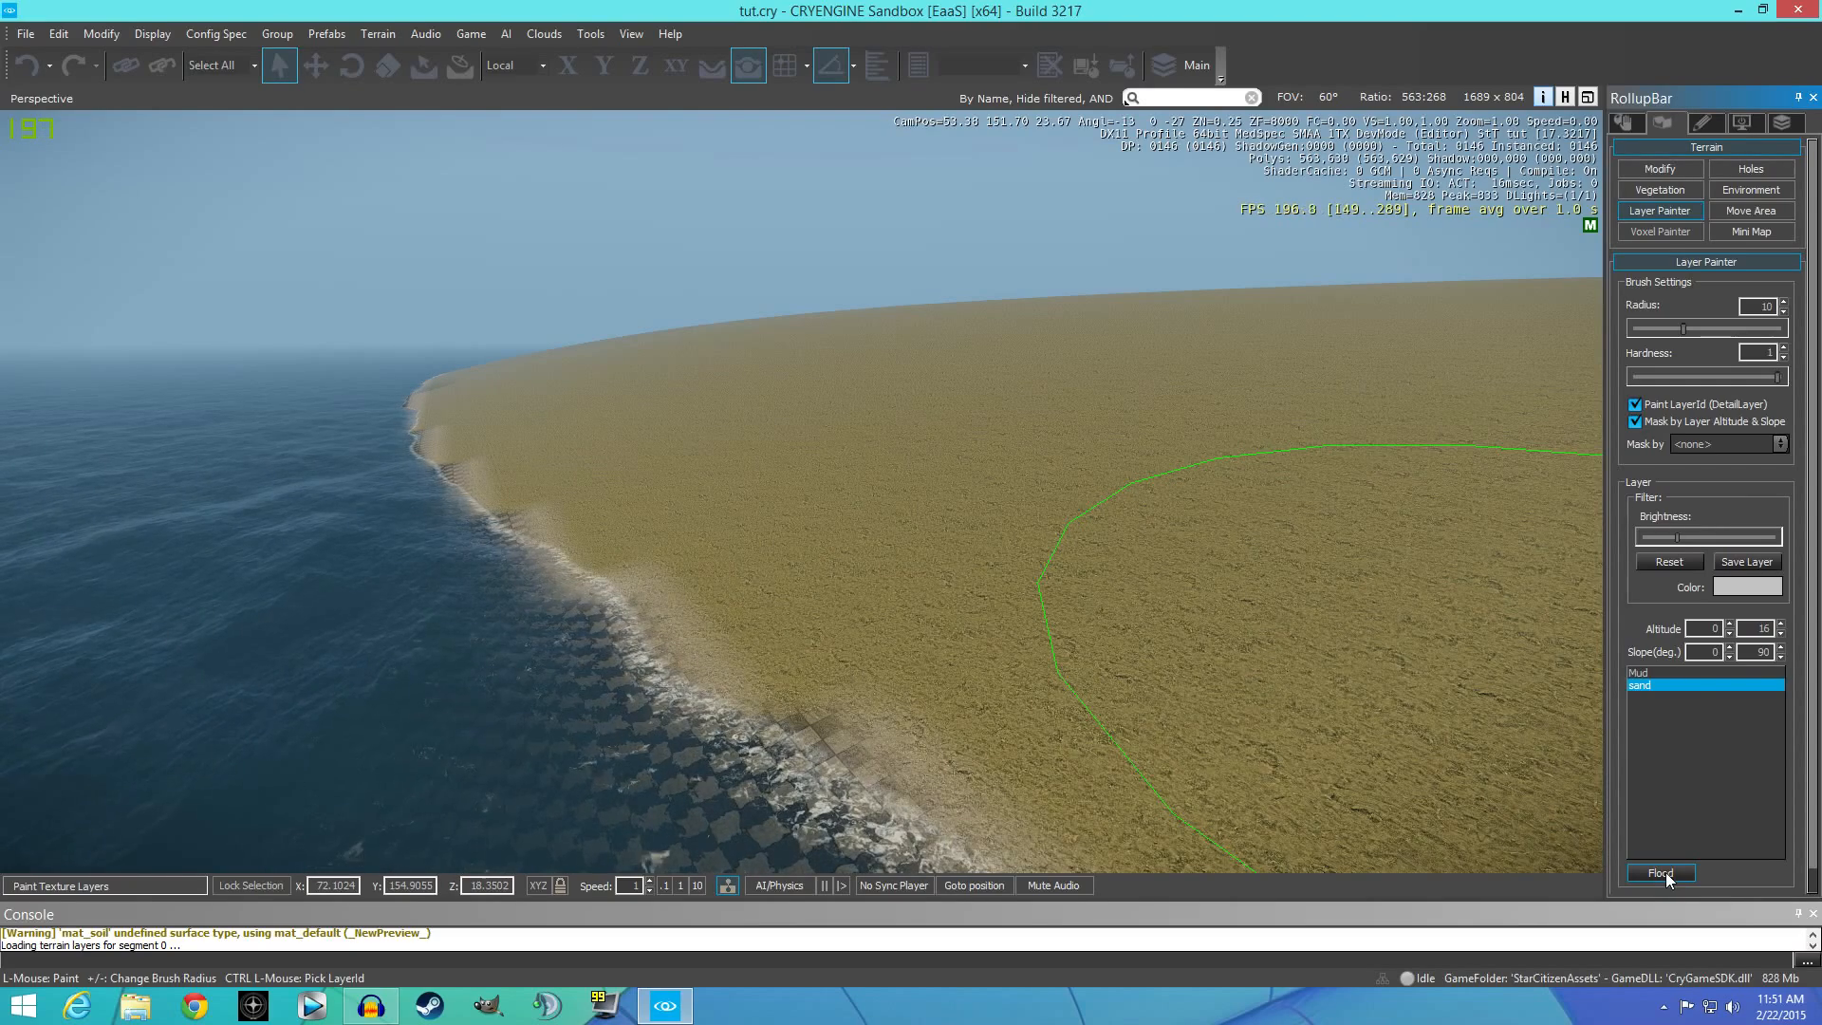
# Assign the selected beach sand material to the sand layer in the Terrain Texture Layers dialog and close the dialog.
pyautogui.doubleClick(1645, 687)
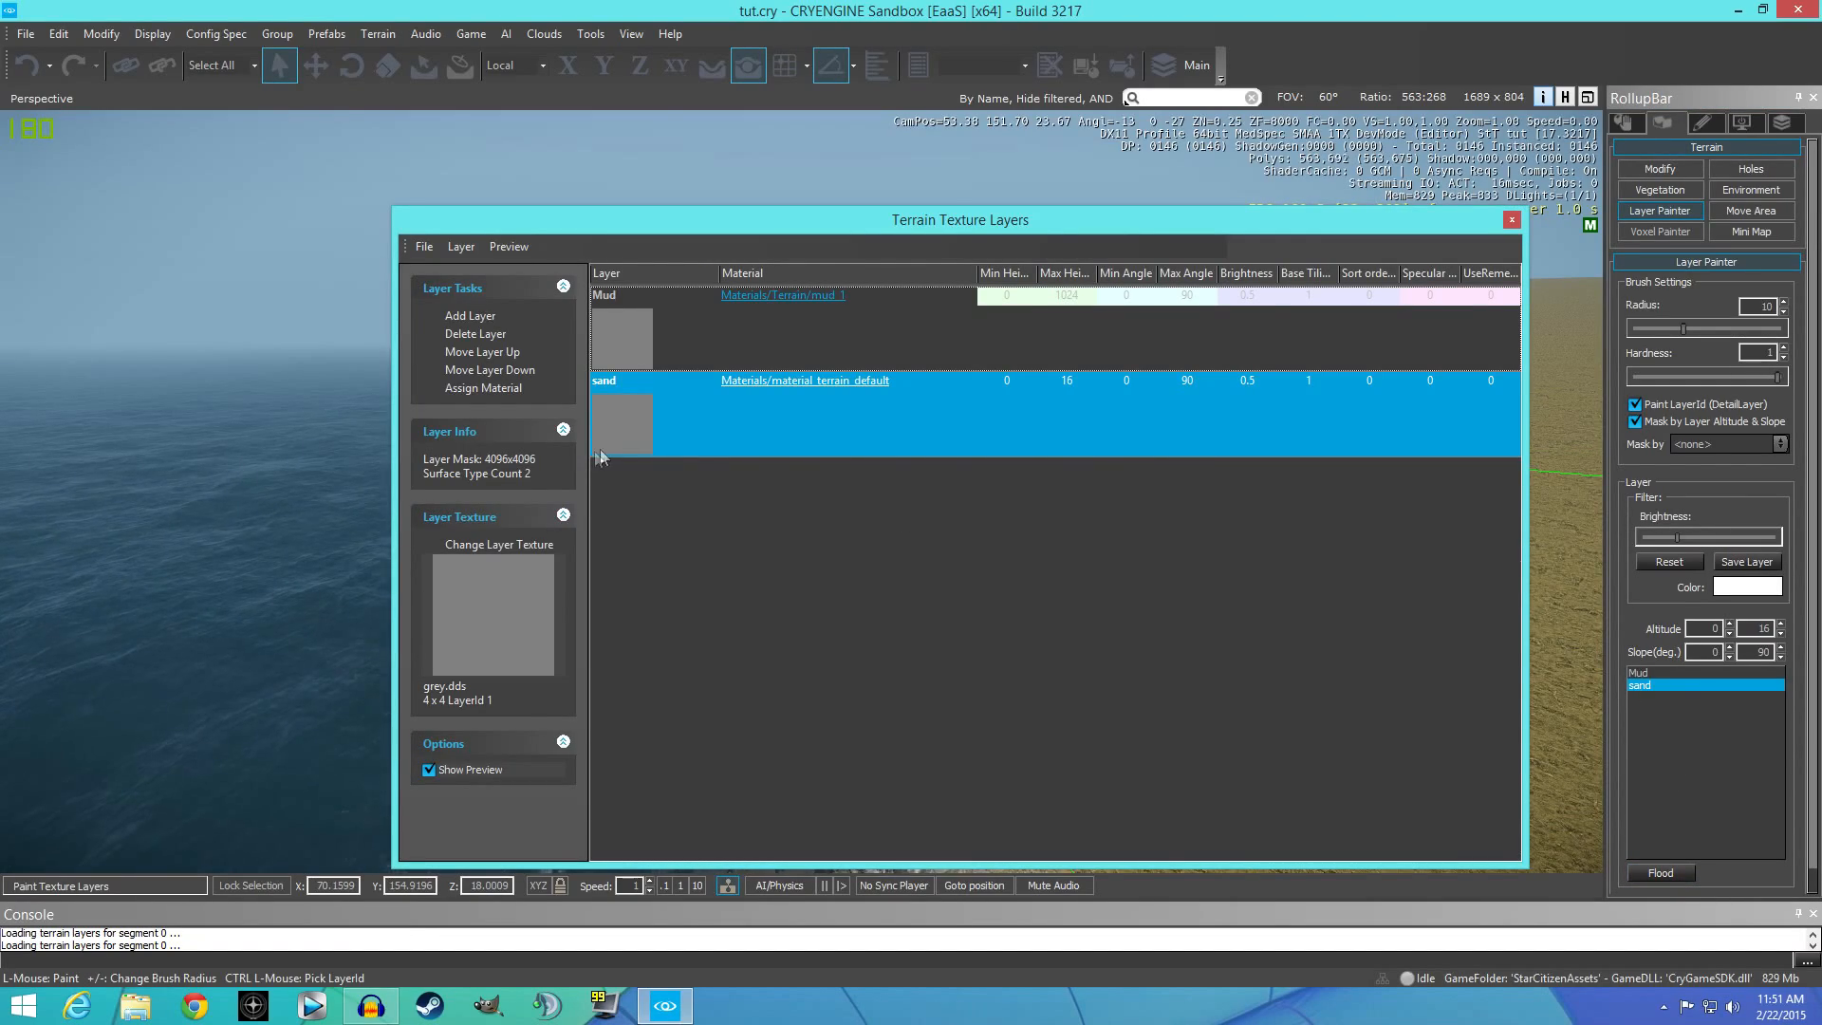
pyautogui.click(490, 389)
pyautogui.click(1510, 220)
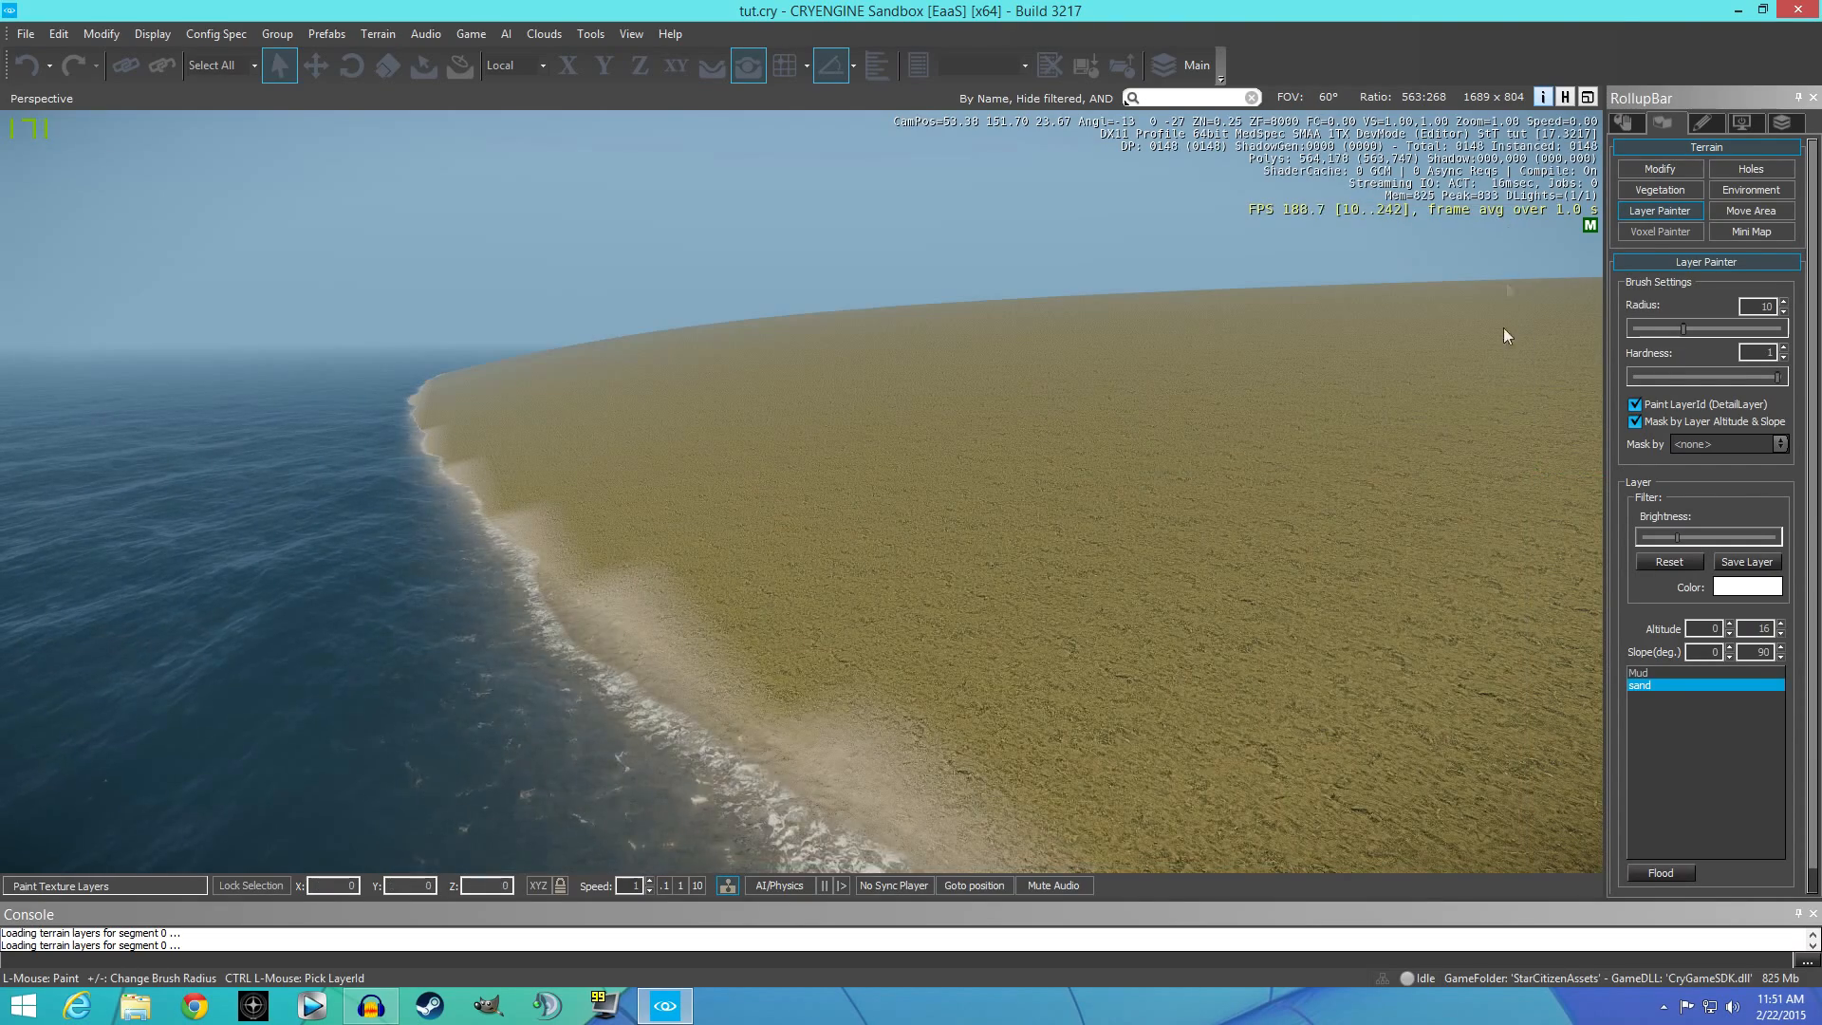
# Raise the sand layer's maximum altitude to 17 and flood the terrain with it.
pyautogui.press('w')
pyautogui.moveTo(943, 679); pyautogui.dragTo(718, 799, button='right')
pyautogui.press('s')
pyautogui.press('d')
pyautogui.press('a')
pyautogui.press('w')
pyautogui.press('s')
pyautogui.moveTo(684, 577); pyautogui.dragTo(548, 636, button='right')
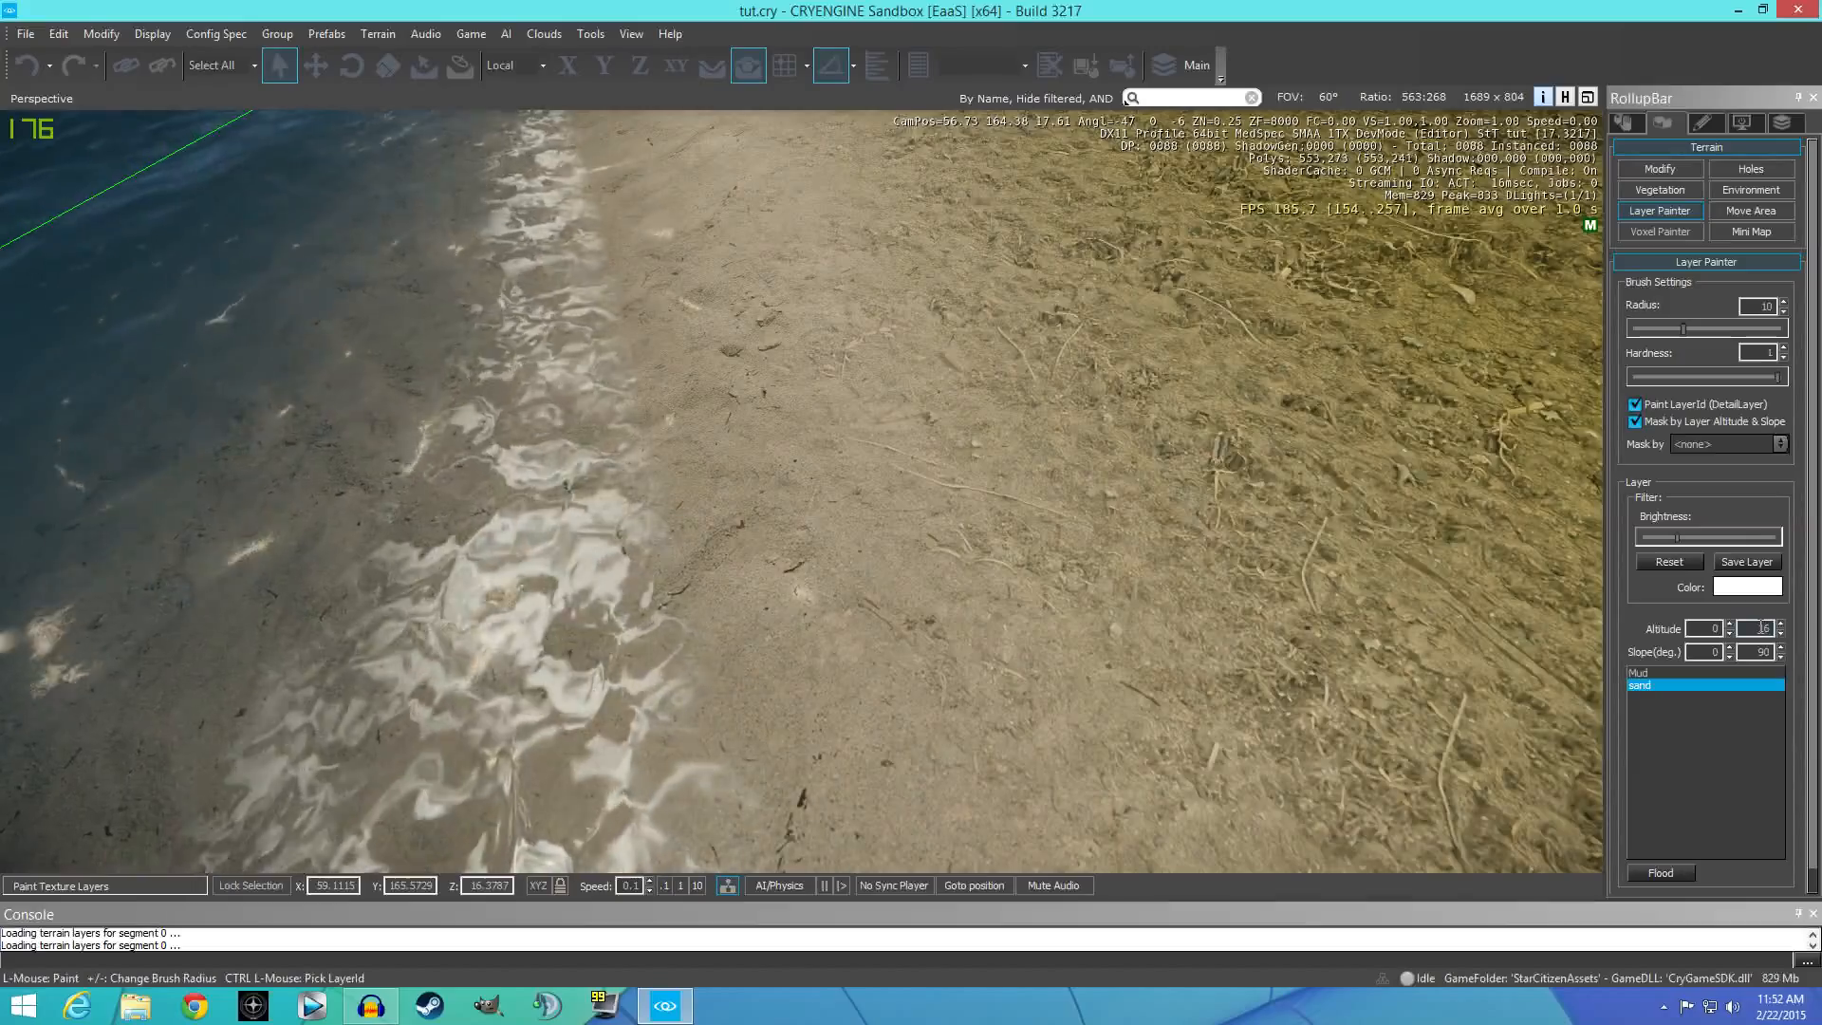
pyautogui.moveTo(1755, 630); pyautogui.dragTo(1788, 629)
pyautogui.write('17')
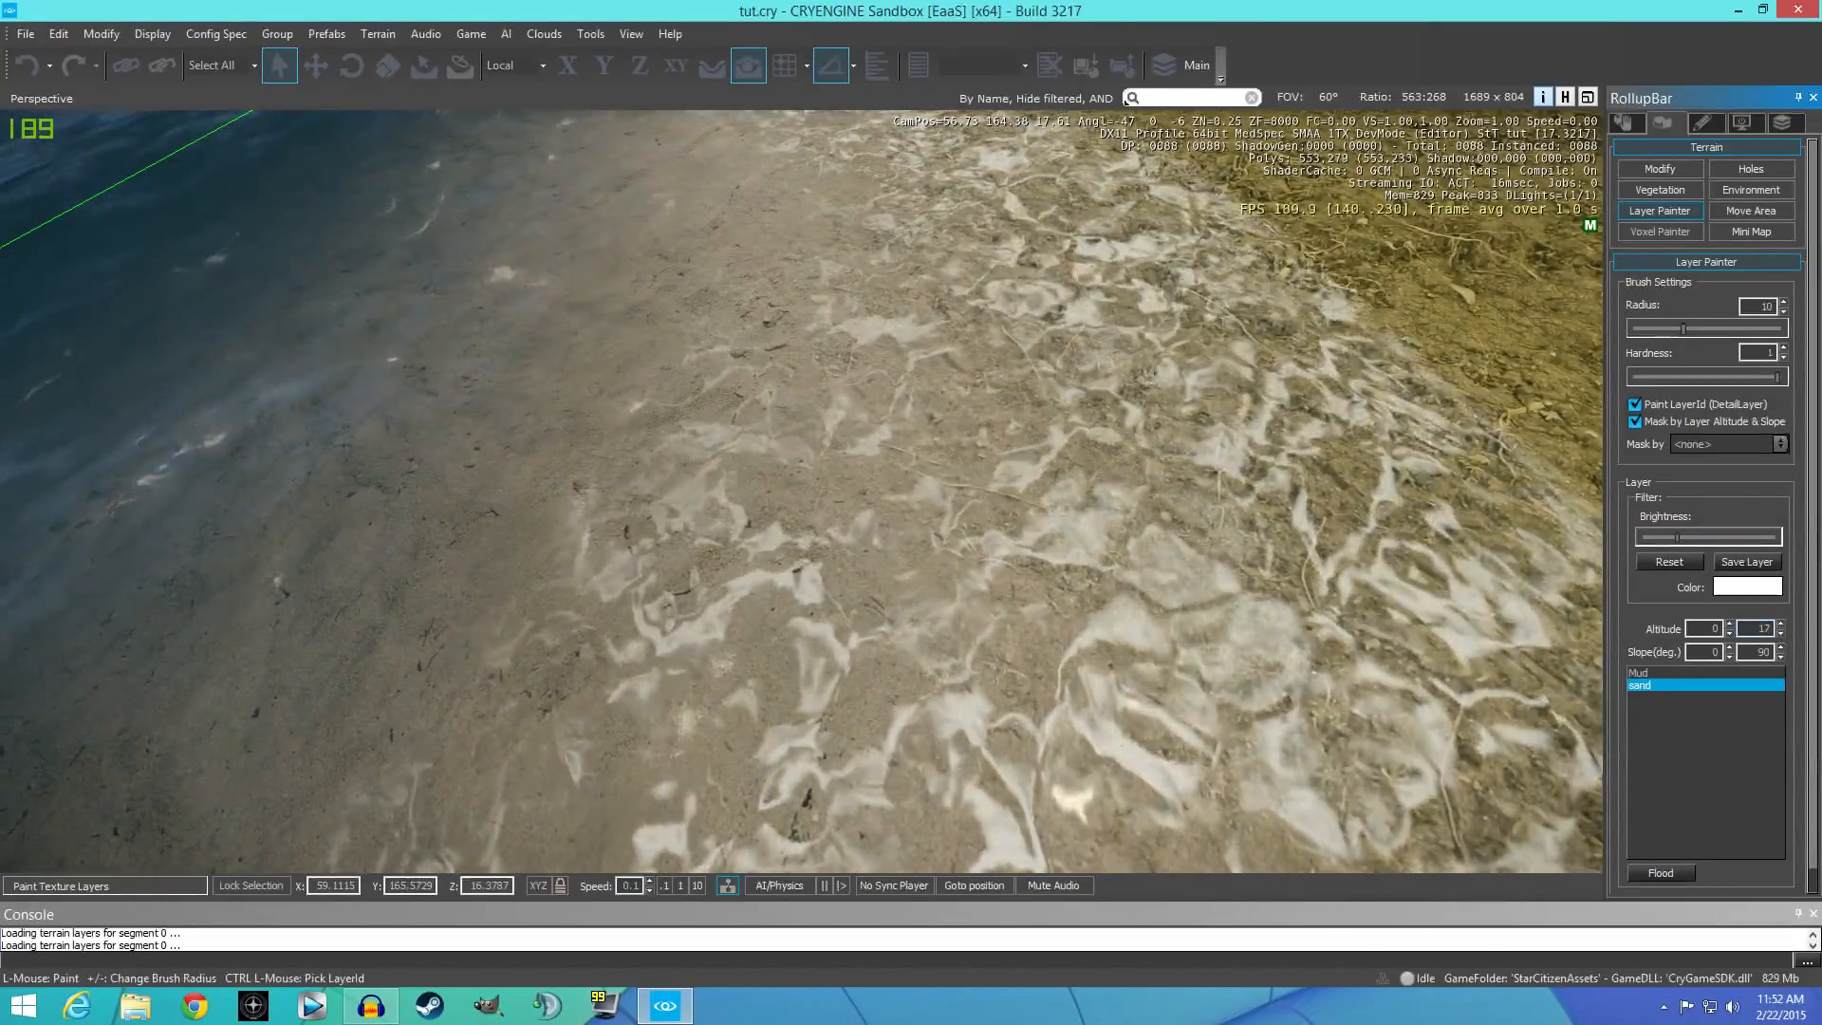
pyautogui.click(1660, 873)
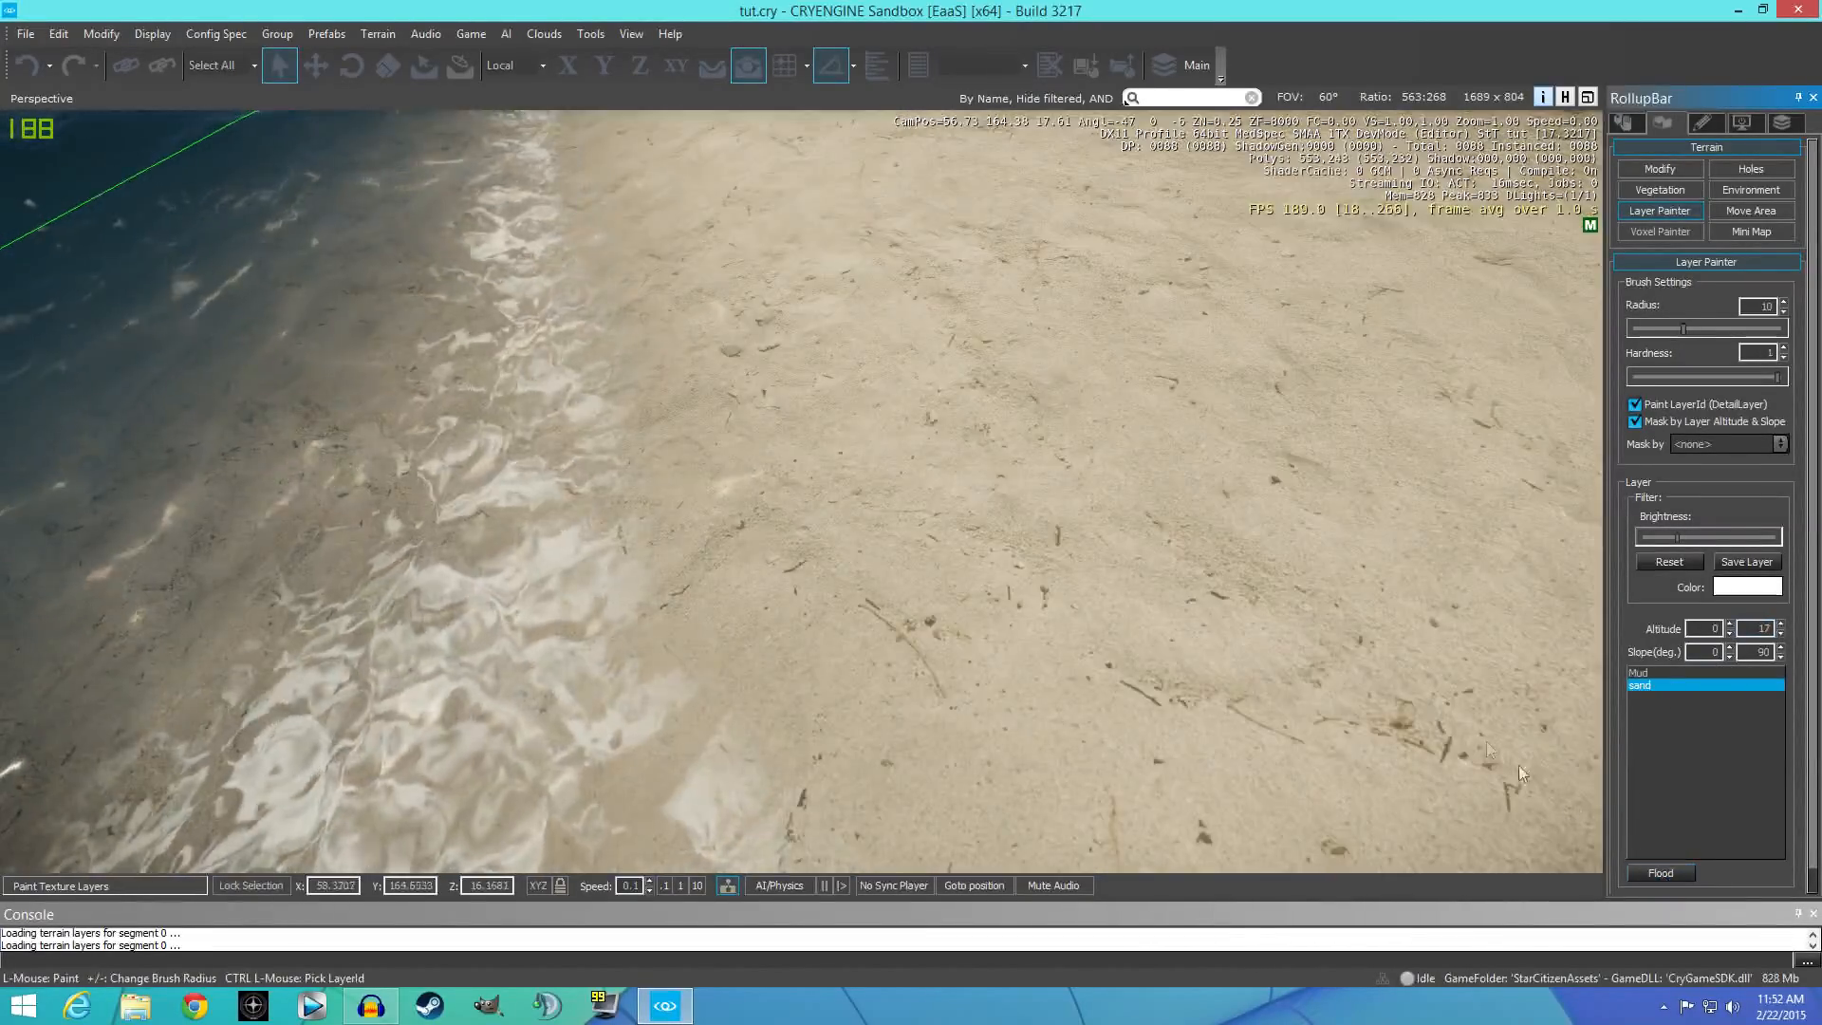
# Examine the sand beach and its border with the mud along the island's shoreline.
pyautogui.press('s')
pyautogui.moveTo(1118, 652); pyautogui.dragTo(1072, 560, button='right')
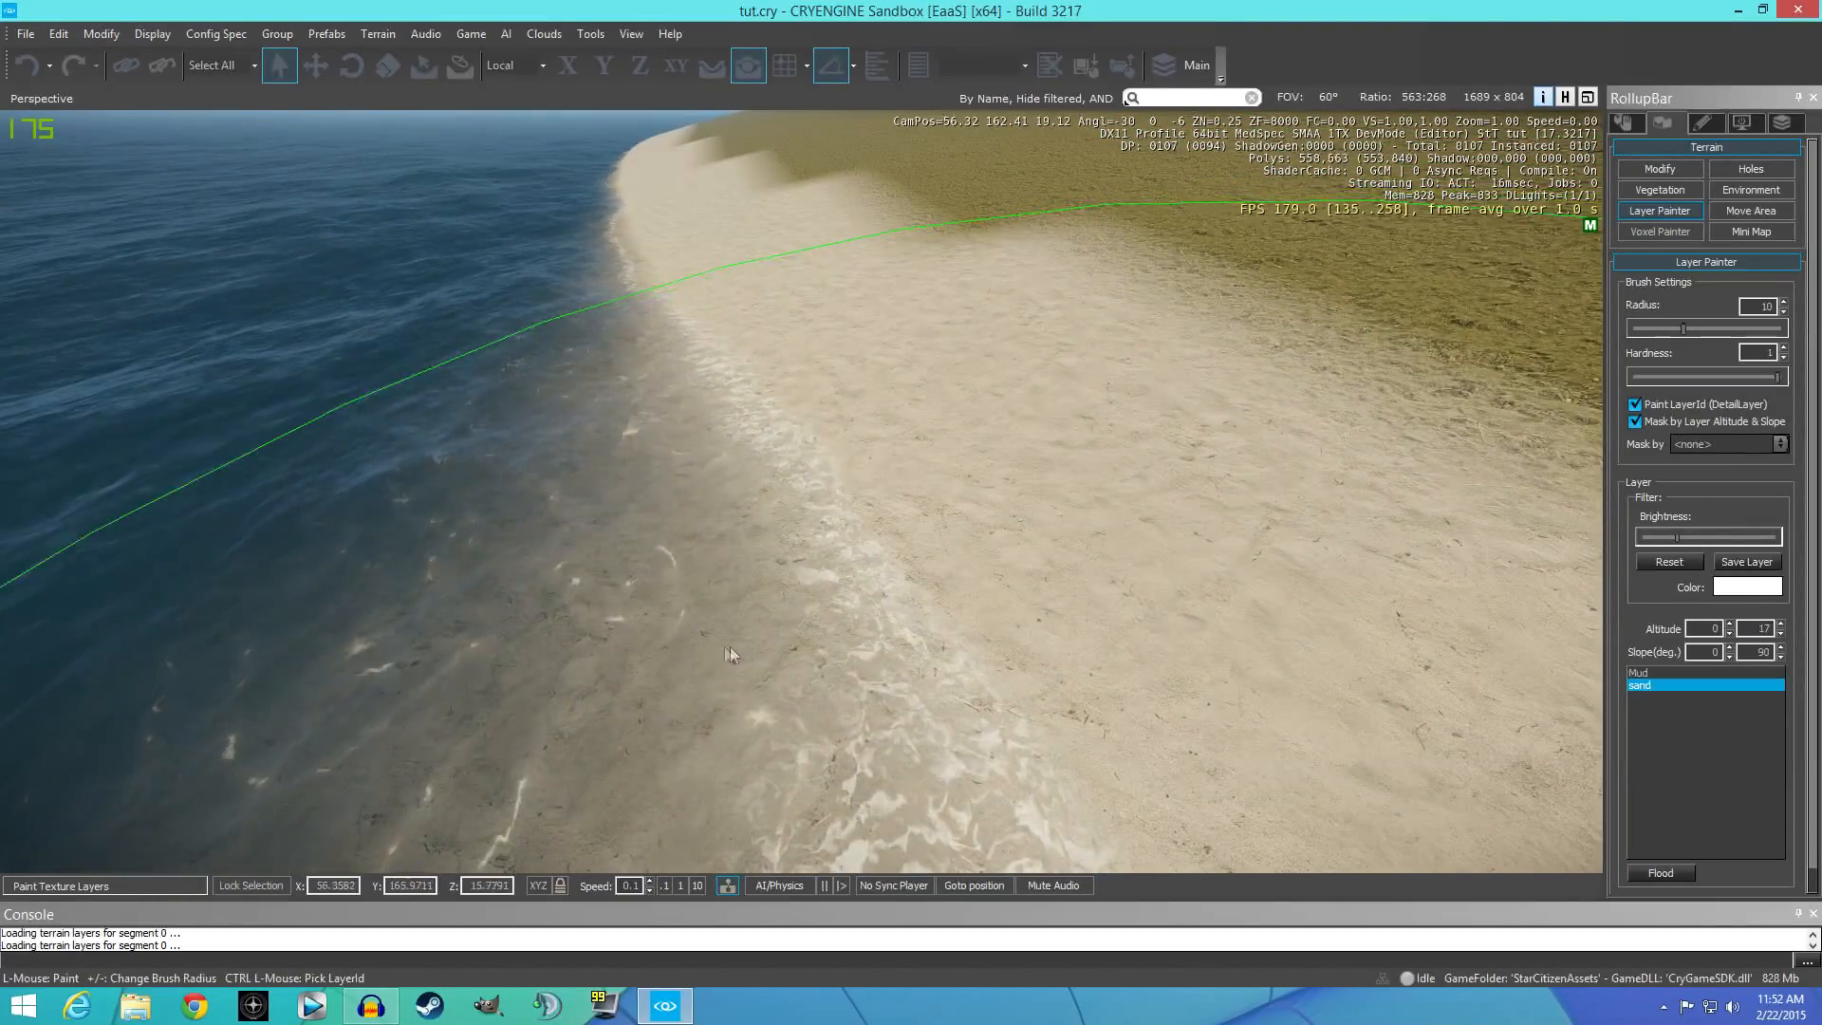
pyautogui.moveTo(1234, 363); pyautogui.dragTo(1594, 306, button='right')
pyautogui.press('w')
pyautogui.press('w')
pyautogui.press('s')
pyautogui.press('s')
pyautogui.moveTo(1162, 522); pyautogui.dragTo(1200, 522, button='right')
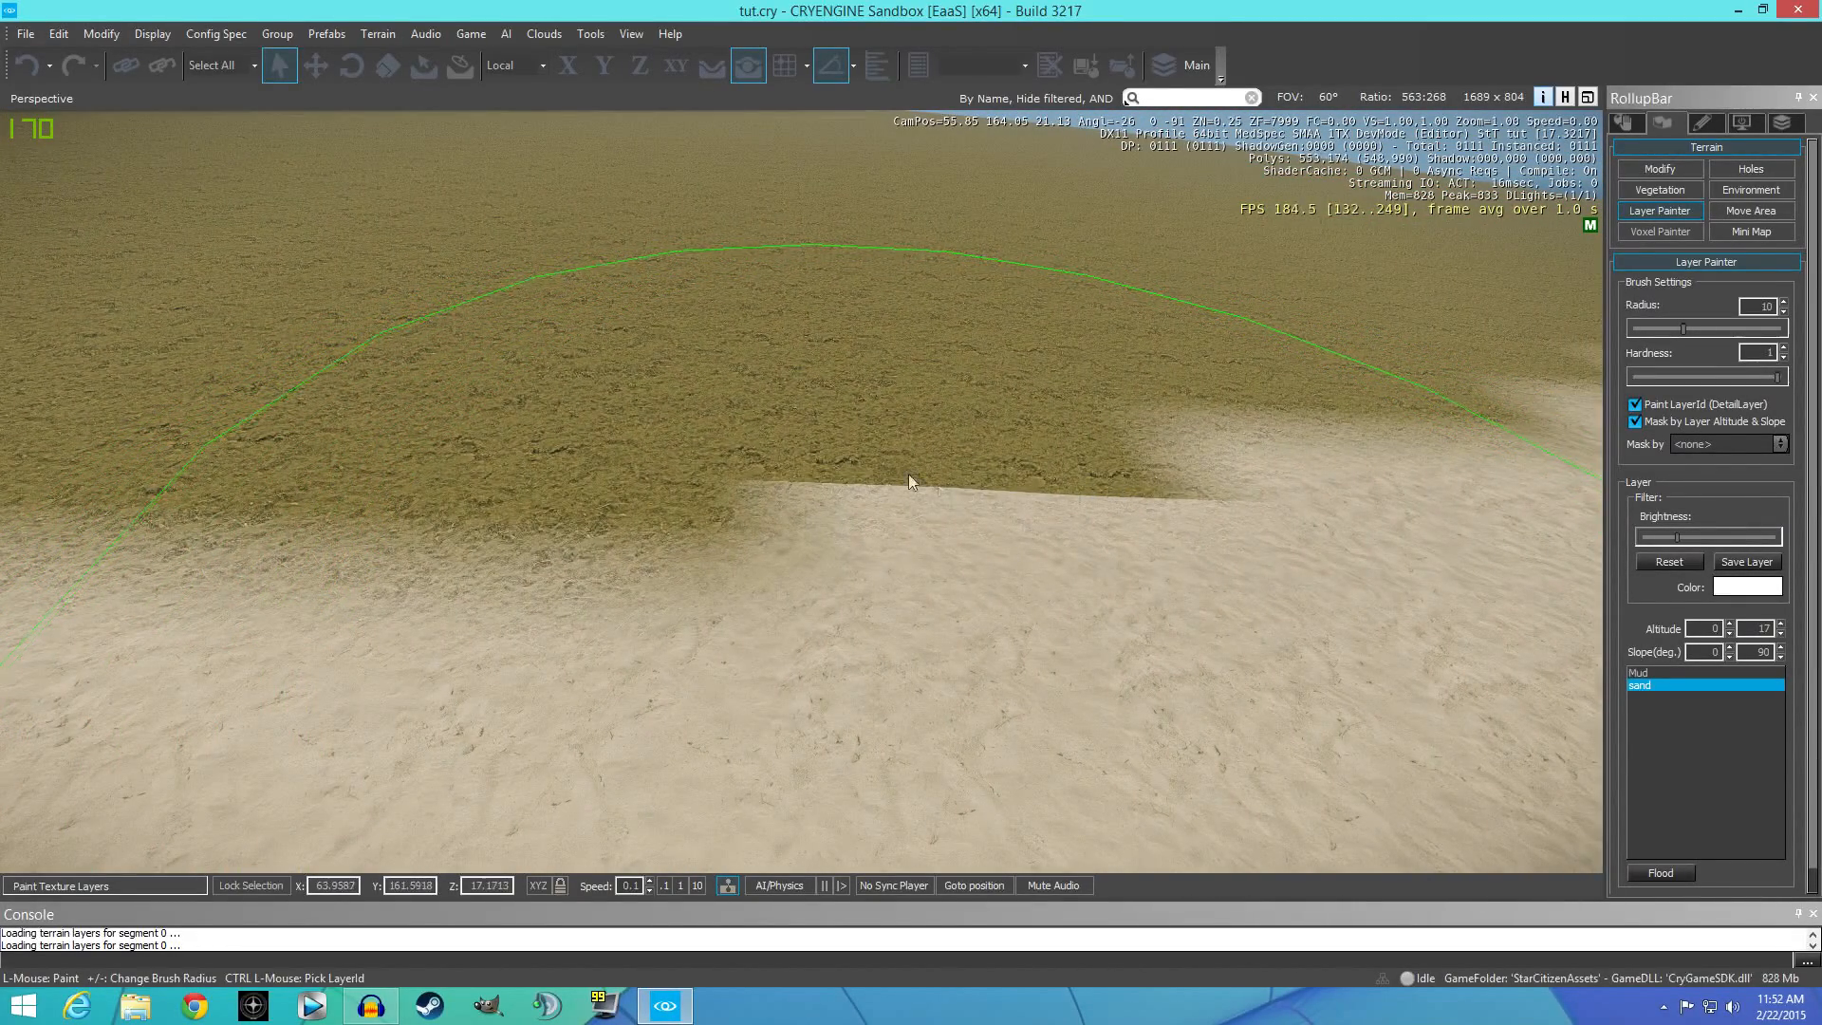
pyautogui.press('d')
pyautogui.moveTo(1042, 547)
pyautogui.mouseDown(button='right')
pyautogui.moveTo(873, 543)
pyautogui.moveTo(835, 508)
pyautogui.moveTo(878, 636)
pyautogui.moveTo(973, 698)
pyautogui.moveTo(1025, 520)
pyautogui.mouseUp(button='right')
pyautogui.press('s')
pyautogui.press('s')
pyautogui.press('s')
pyautogui.moveTo(1209, 495); pyautogui.dragTo(1233, 505, button='right')
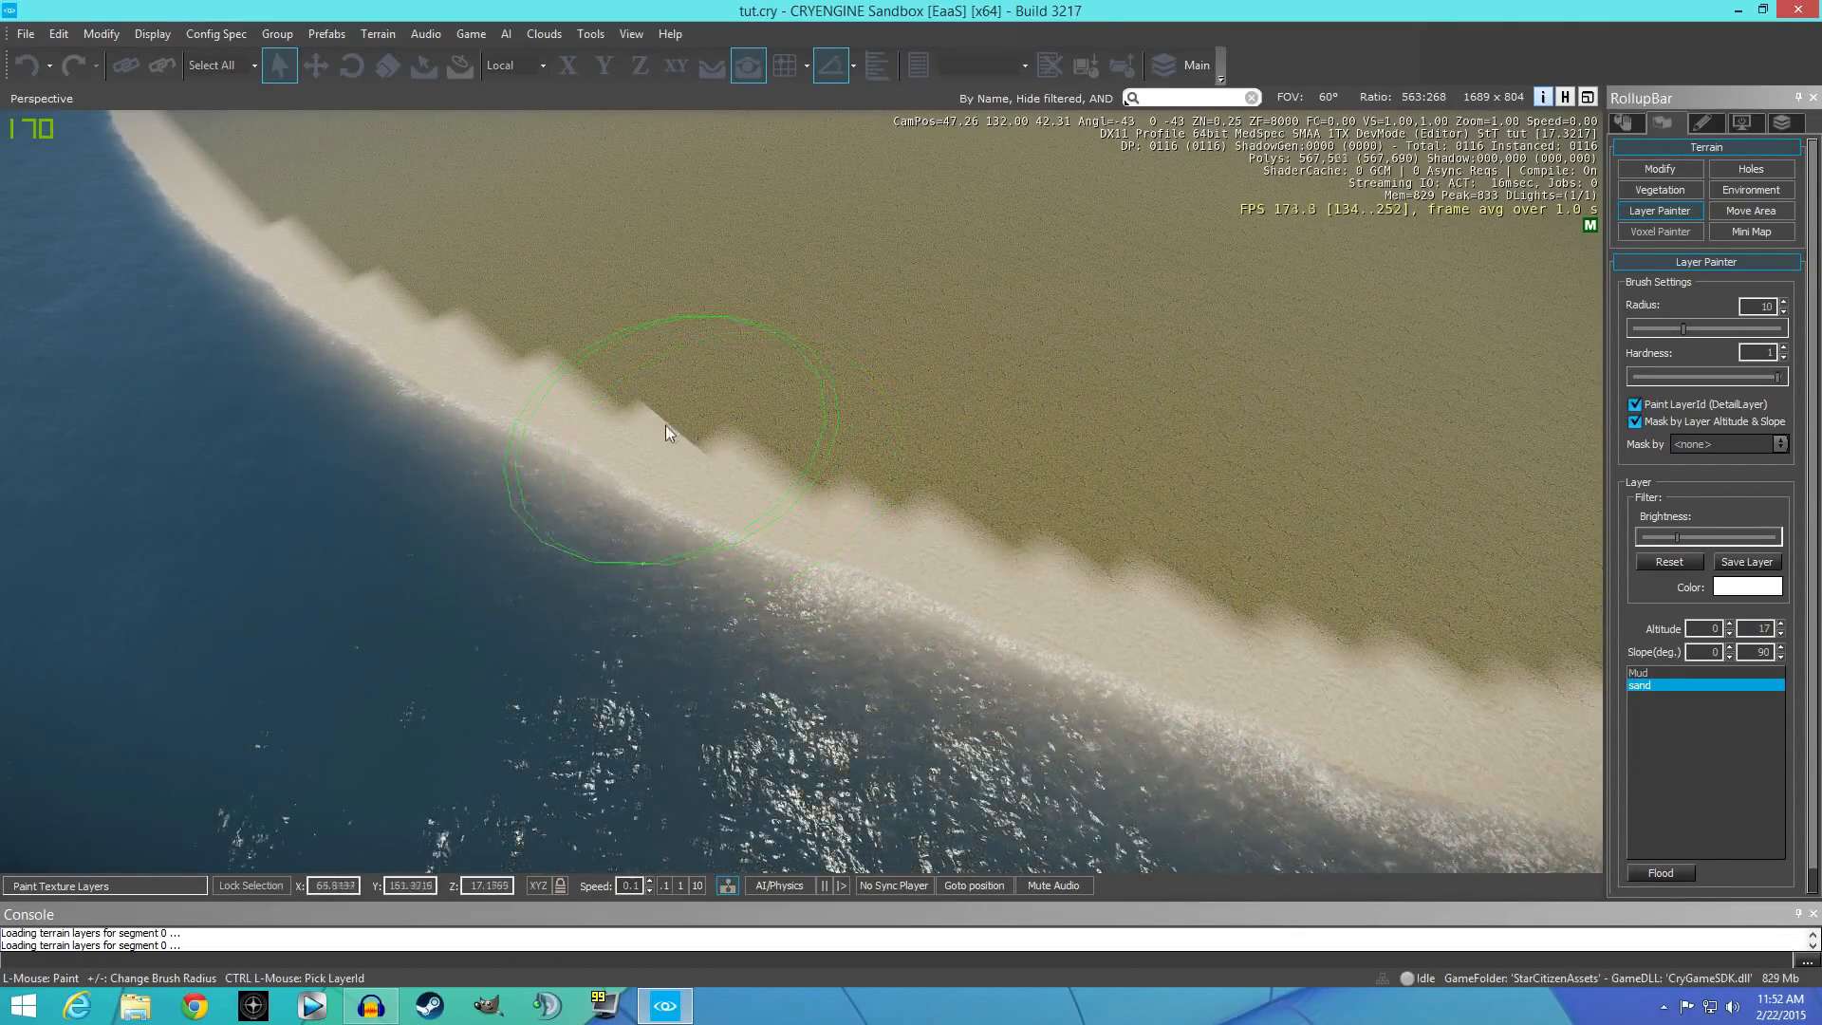
pyautogui.press('w')
pyautogui.moveTo(999, 598); pyautogui.dragTo(1053, 570, button='right')
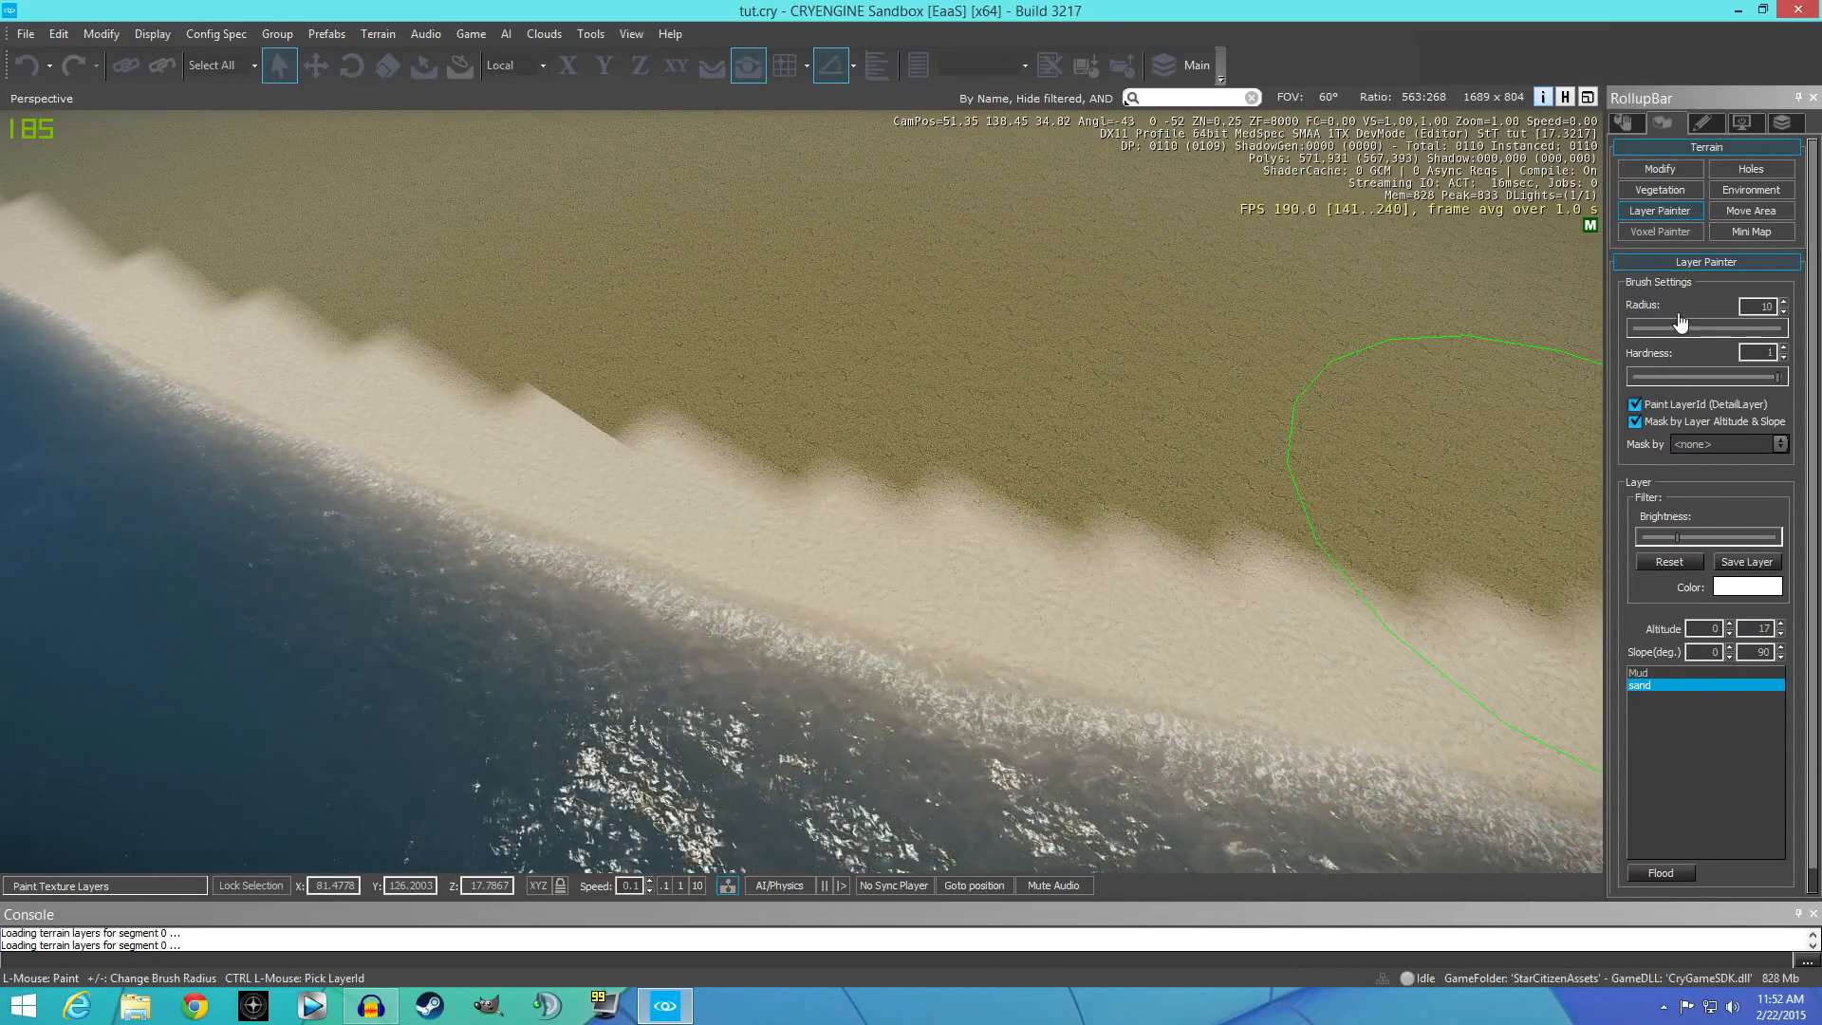
# Set the Mud layer's minimum altitude to 17 and flood the terrain with it.
pyautogui.click(1639, 672)
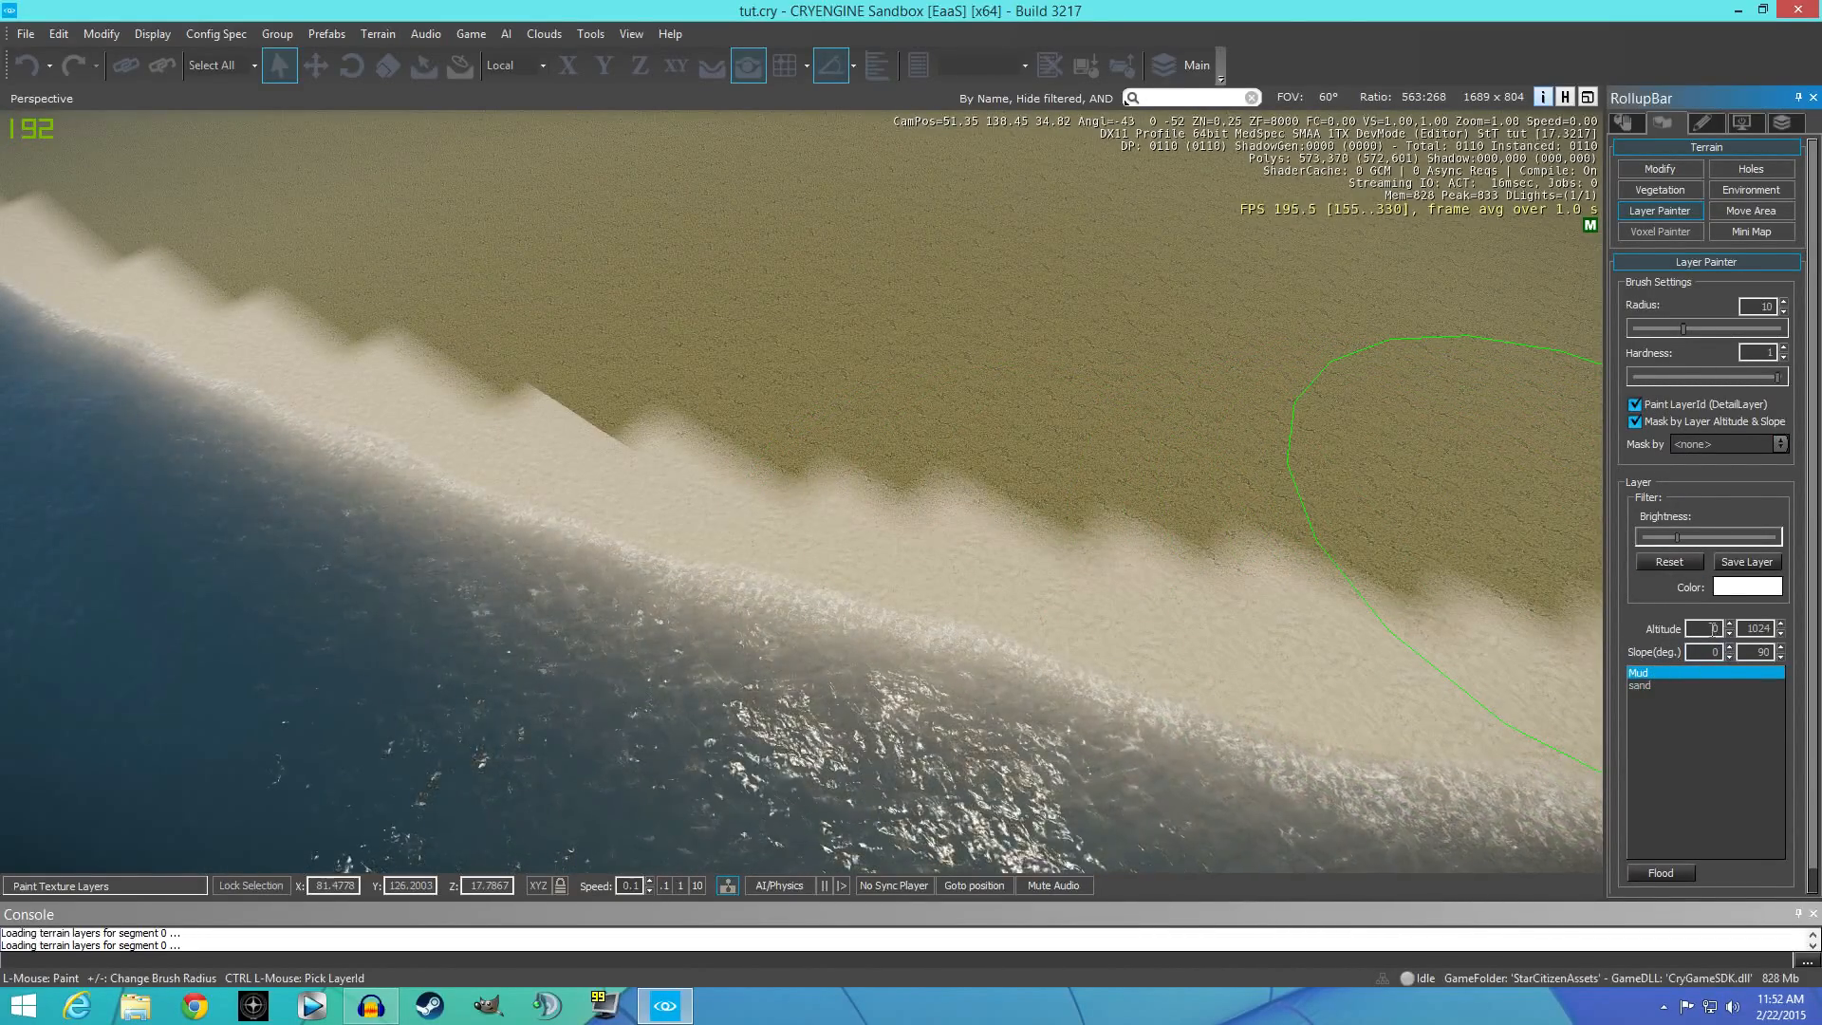
pyautogui.doubleClick(1715, 629)
pyautogui.write('17')
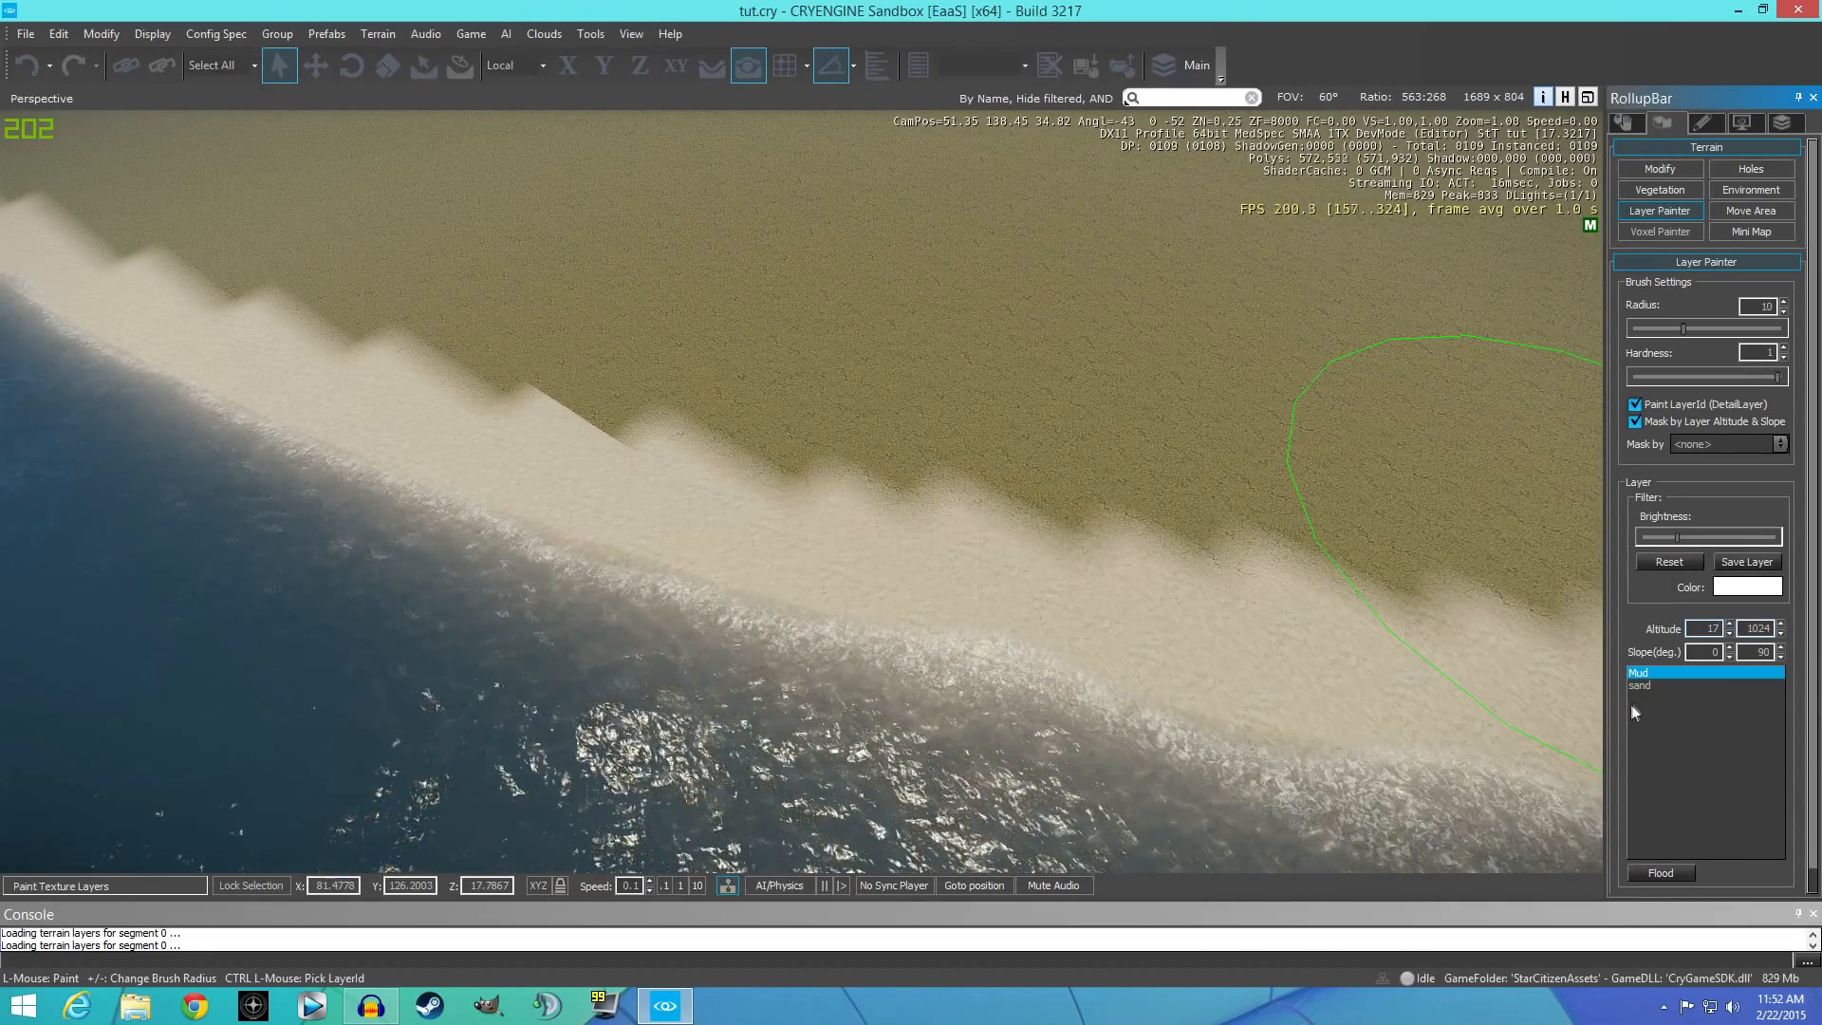
pyautogui.click(1661, 873)
pyautogui.moveTo(1369, 704)
pyautogui.mouseDown(button='right')
pyautogui.moveTo(1357, 607)
pyautogui.moveTo(1281, 589)
pyautogui.moveTo(1369, 696)
pyautogui.mouseUp(button='right')
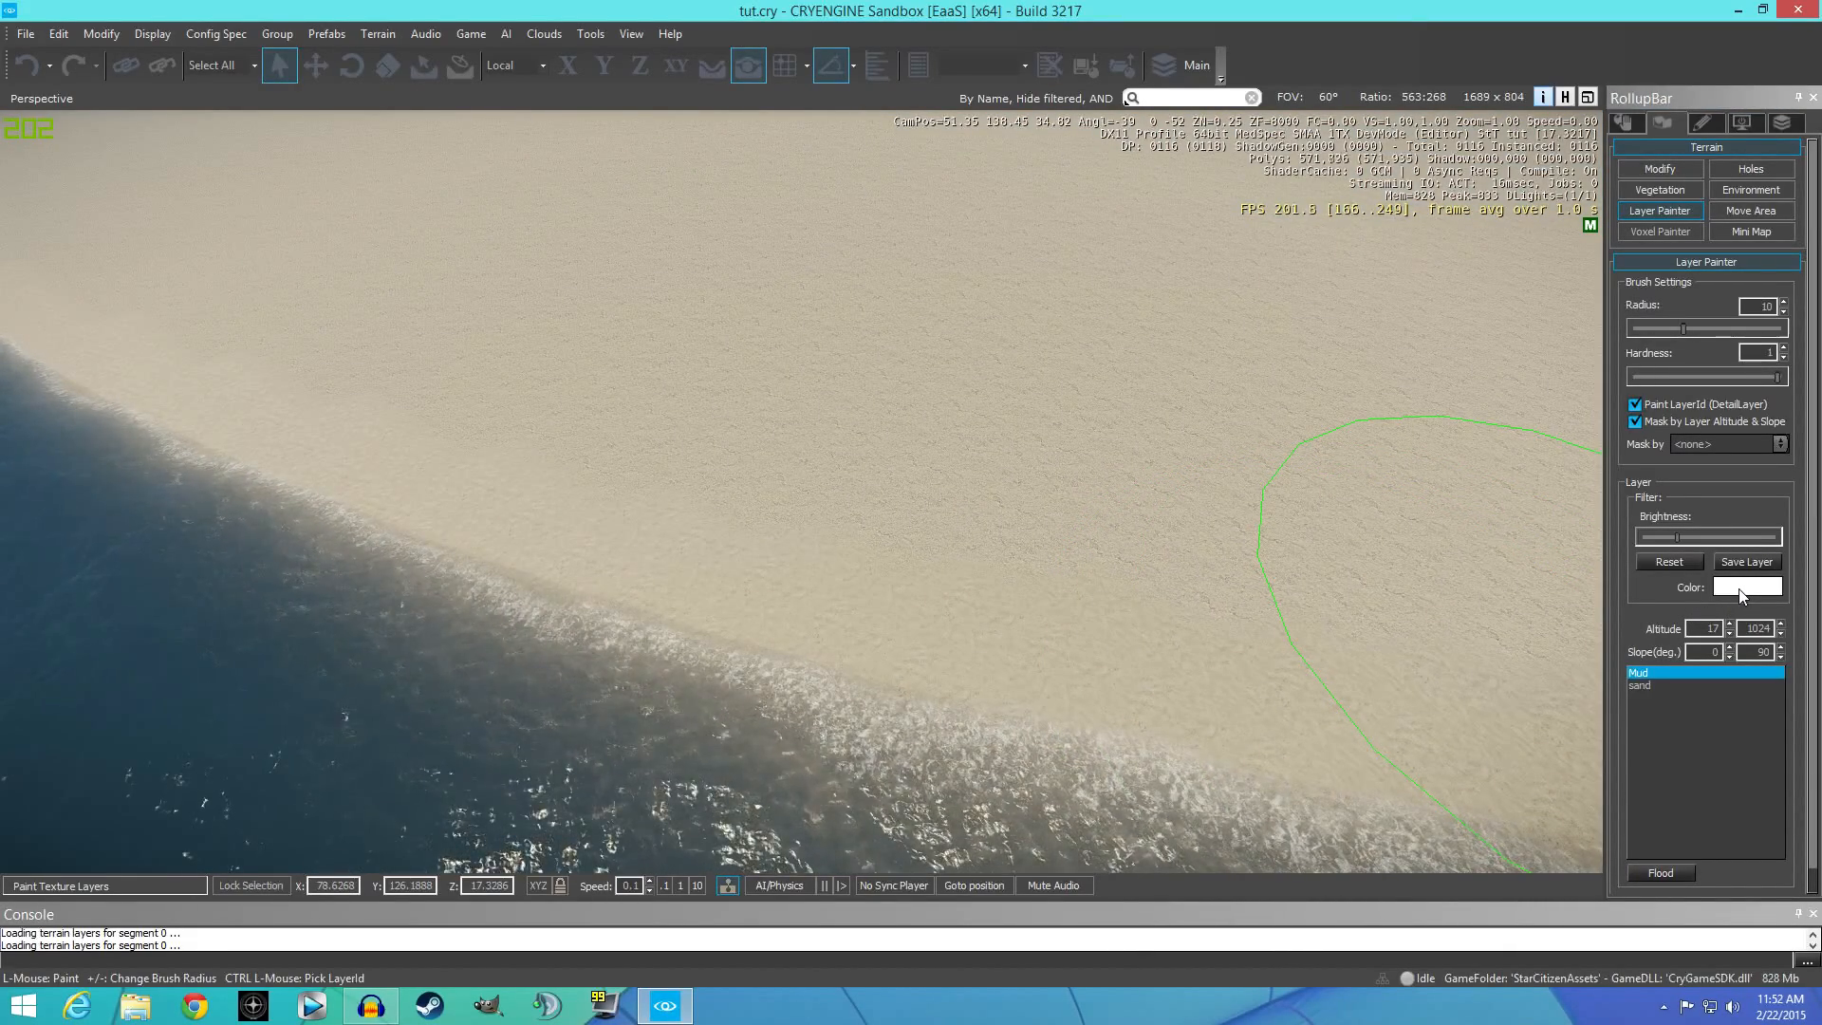
# Set the Mud layer's filter color to dark olive RGB 101, 99, 68 and flood the terrain with it.
pyautogui.click(1743, 588)
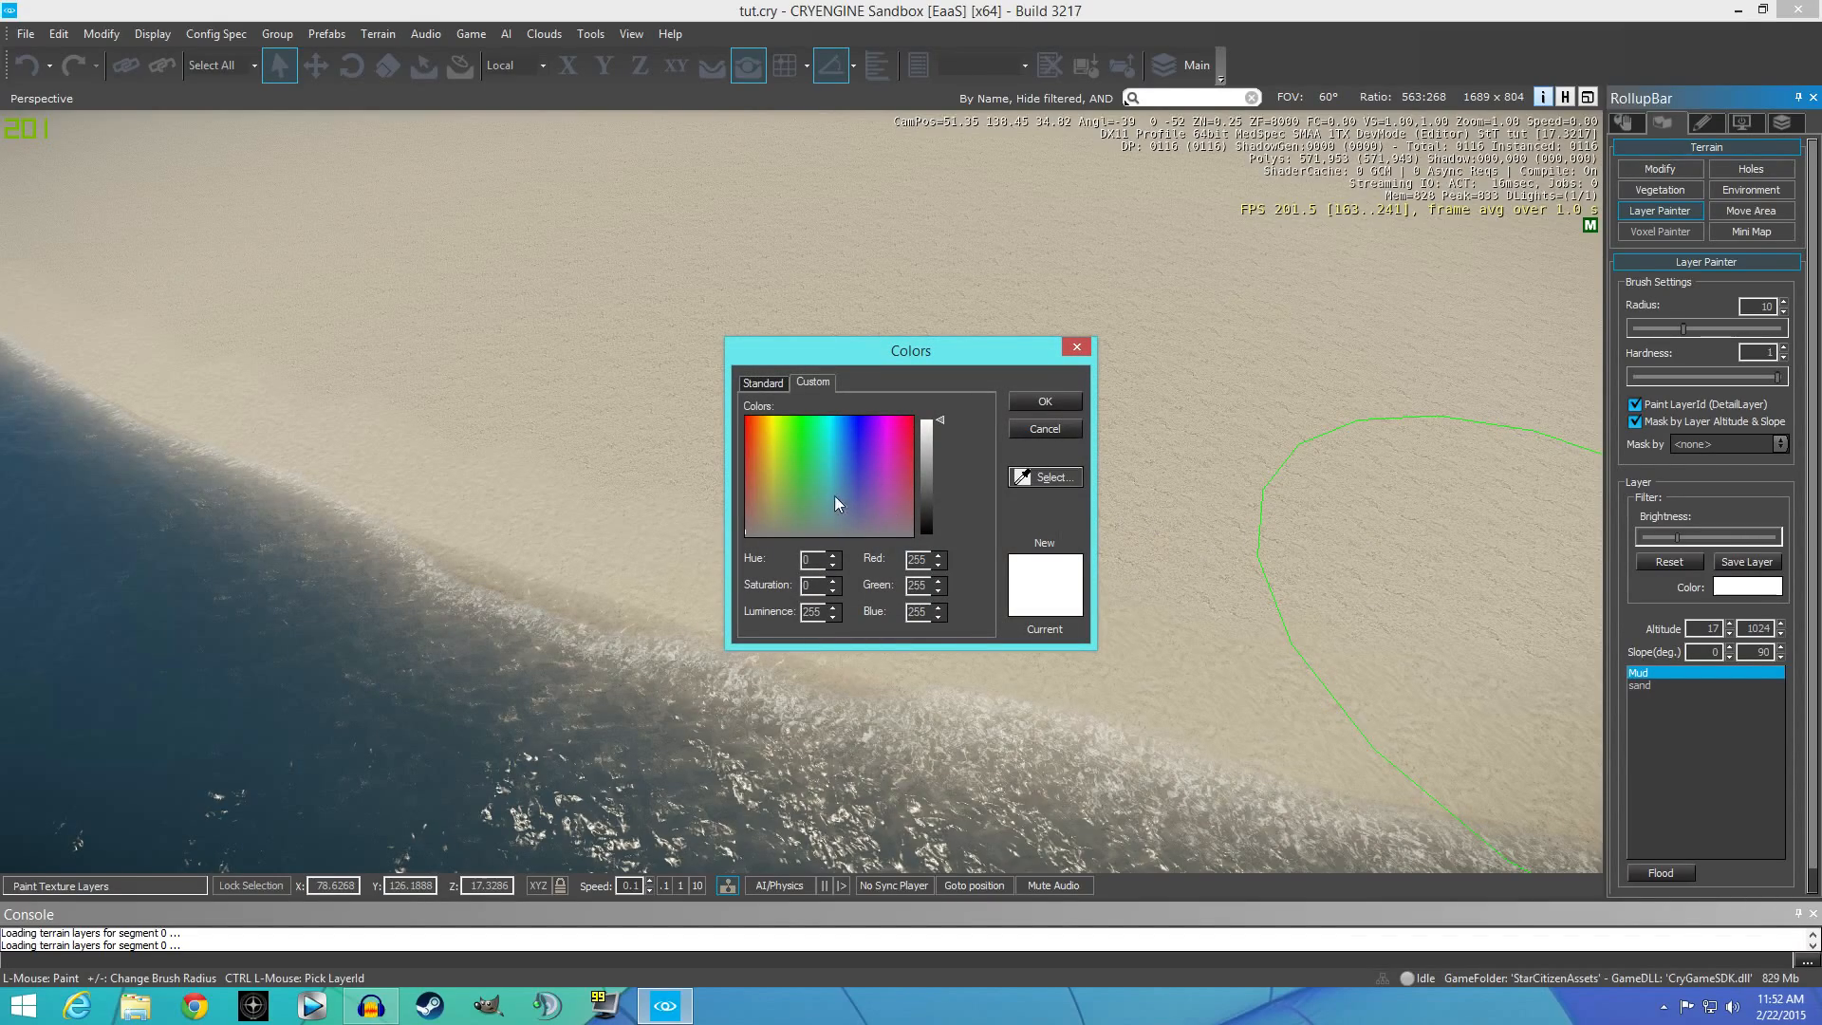
pyautogui.click(771, 514)
pyautogui.click(926, 495)
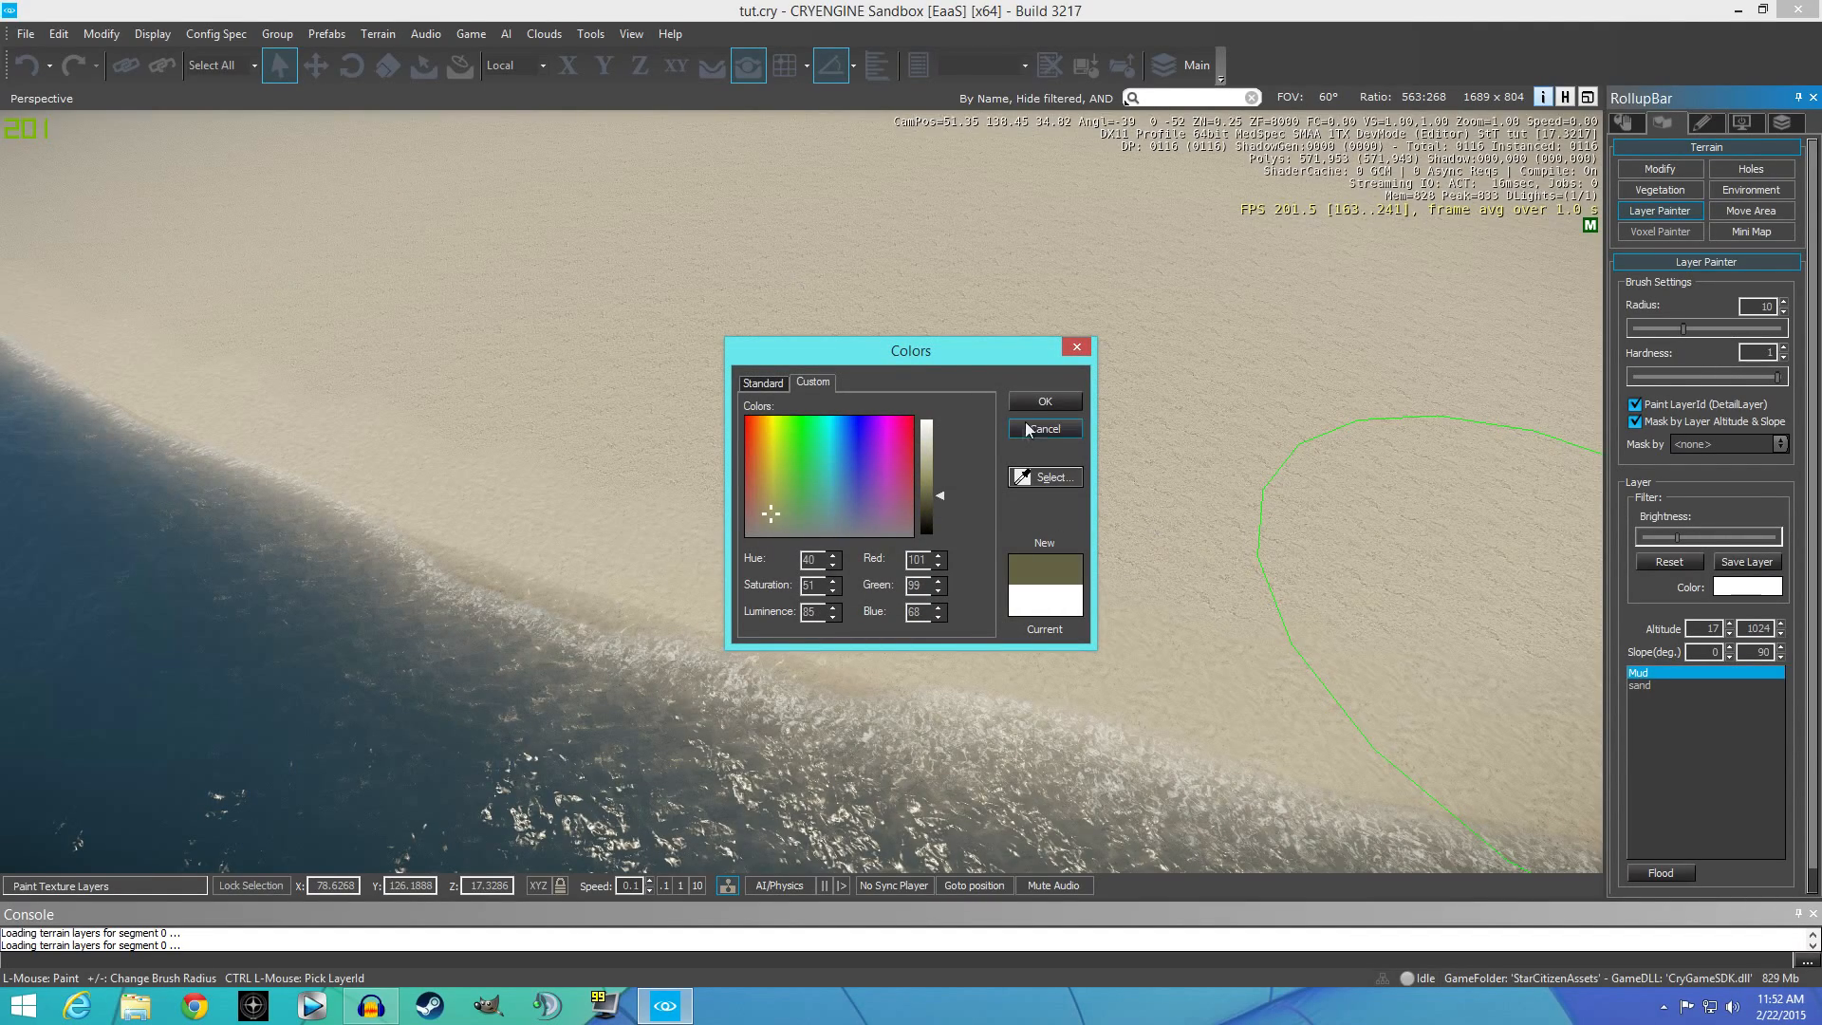
pyautogui.click(1045, 407)
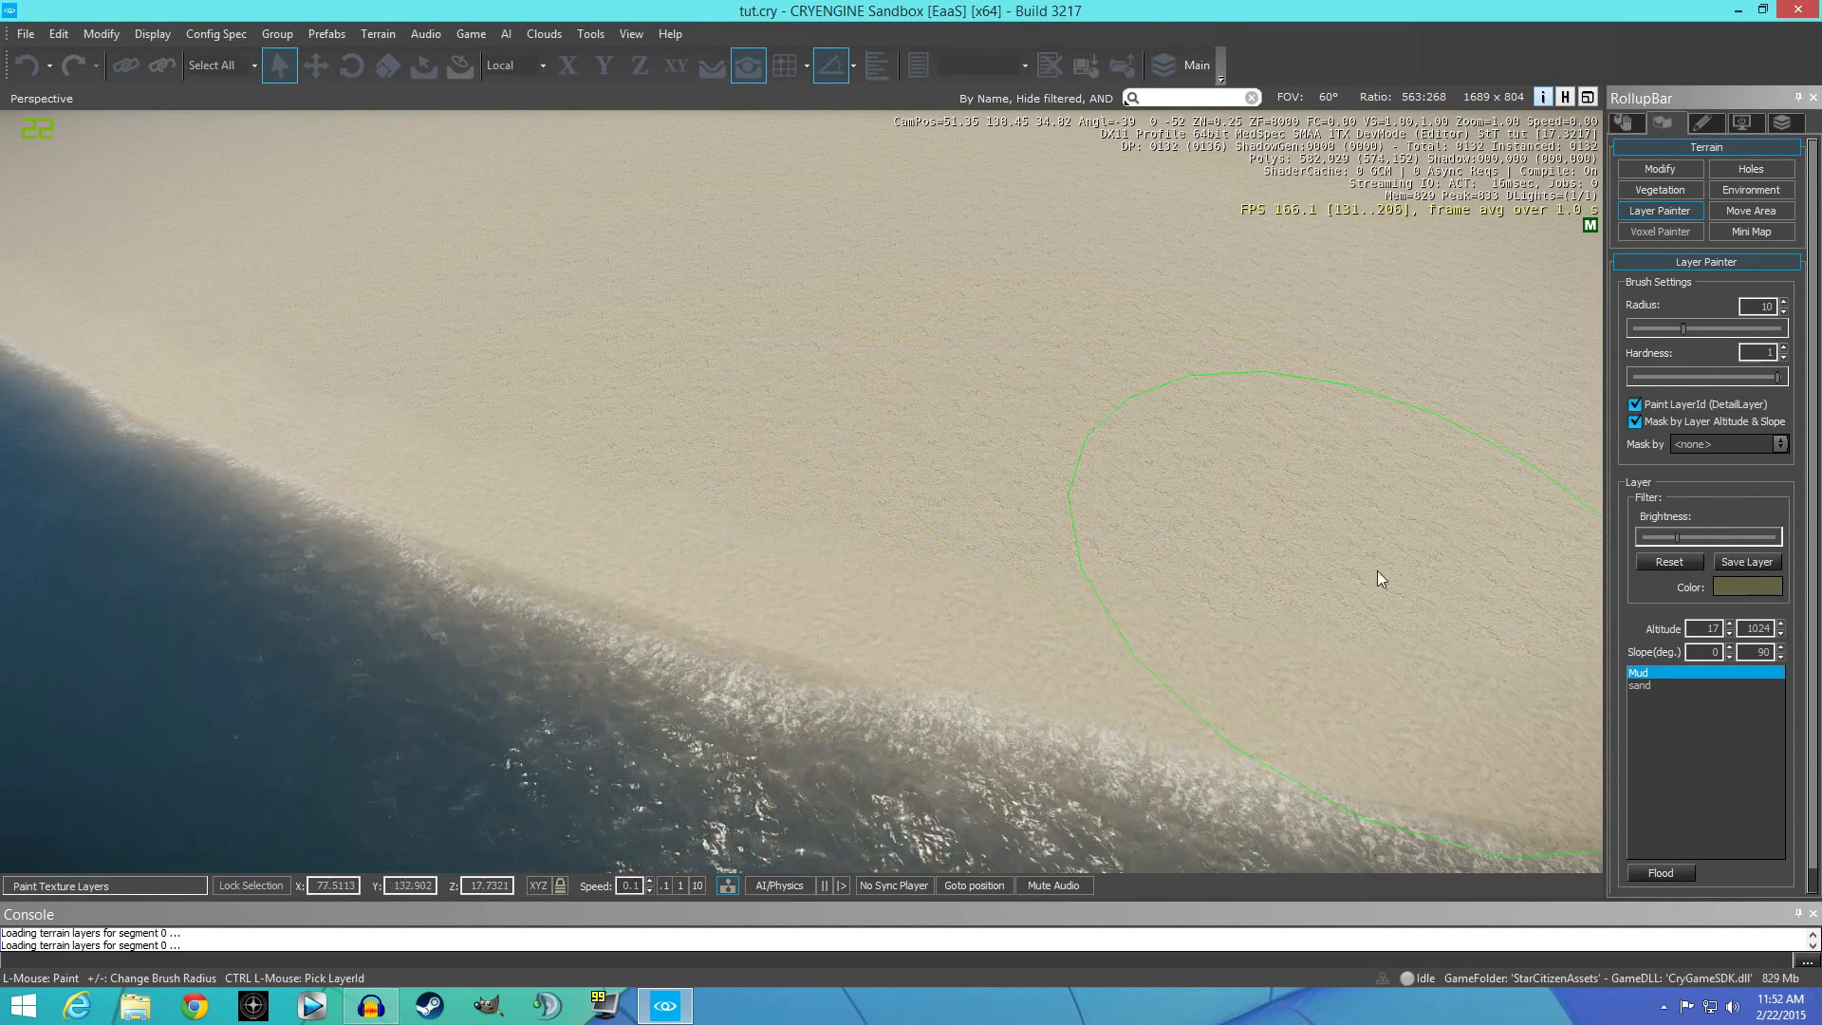
pyautogui.click(1656, 874)
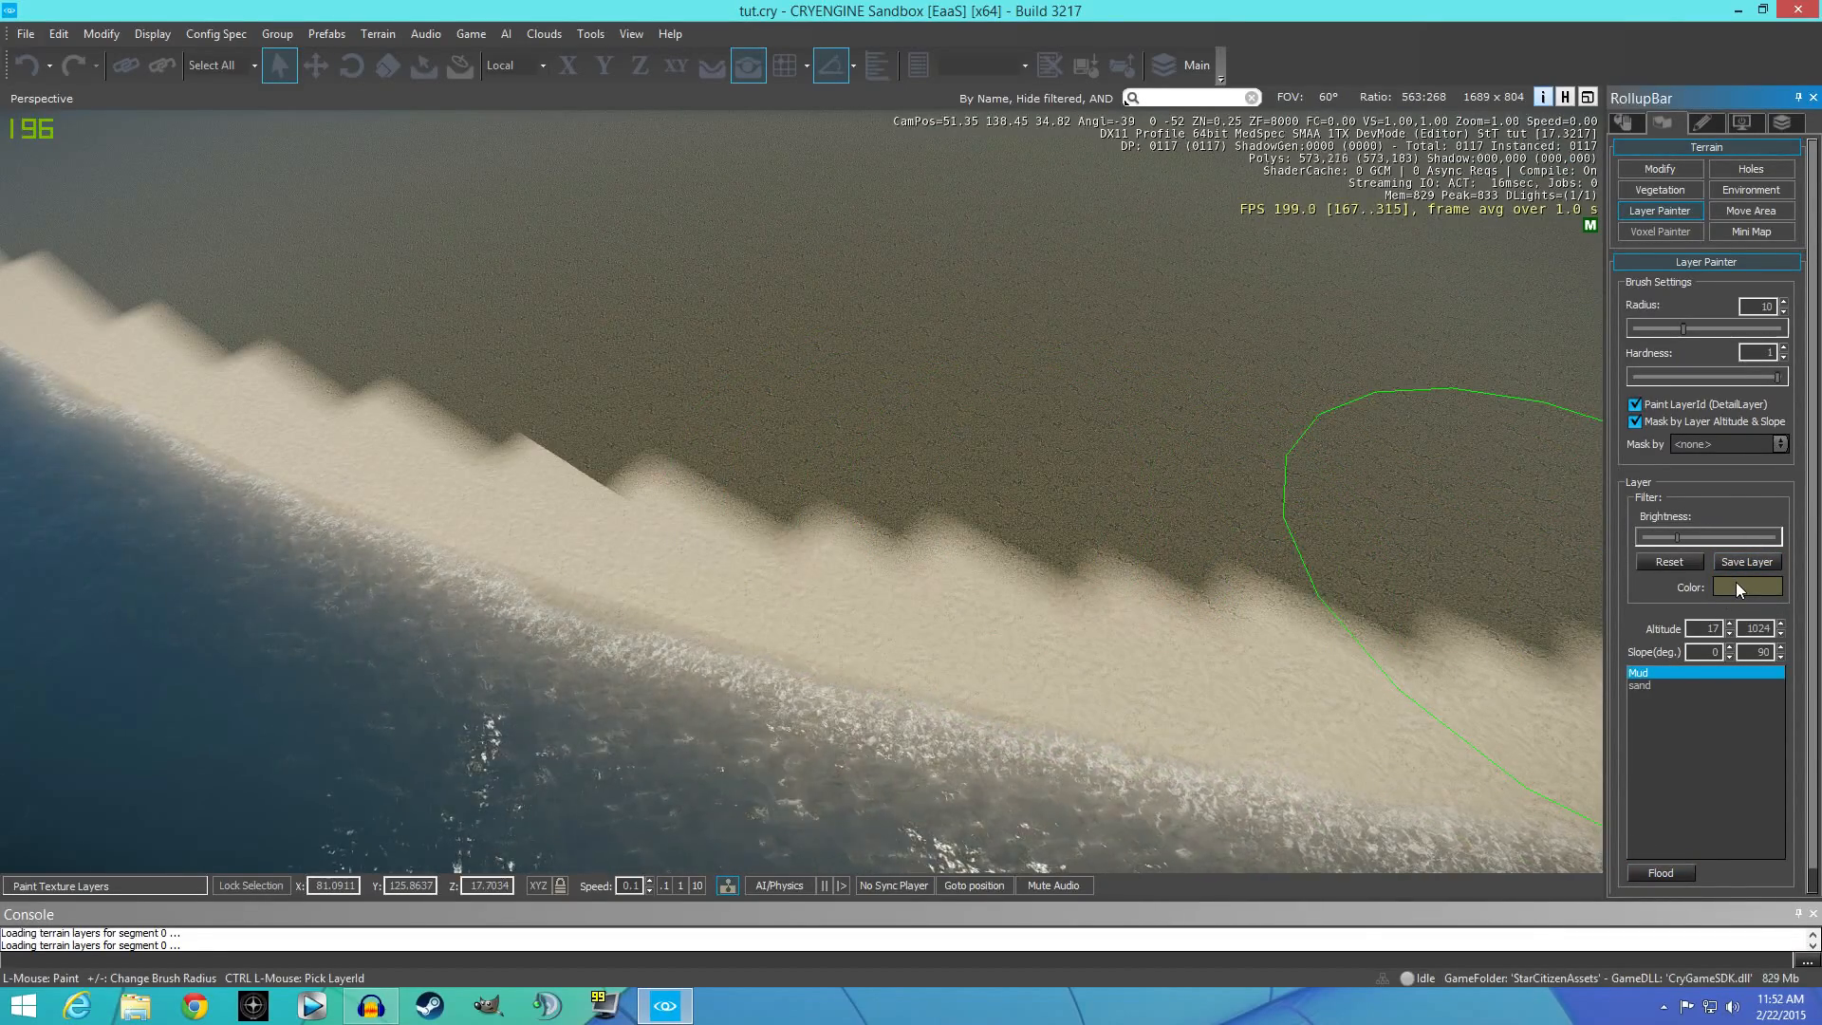
# Inspect the darkened mud and its transition to the beach from several angles along the coast.
pyautogui.press('w')
pyautogui.moveTo(1112, 539)
pyautogui.mouseDown(button='right')
pyautogui.moveTo(959, 527)
pyautogui.moveTo(1015, 505)
pyautogui.moveTo(924, 528)
pyautogui.mouseUp(button='right')
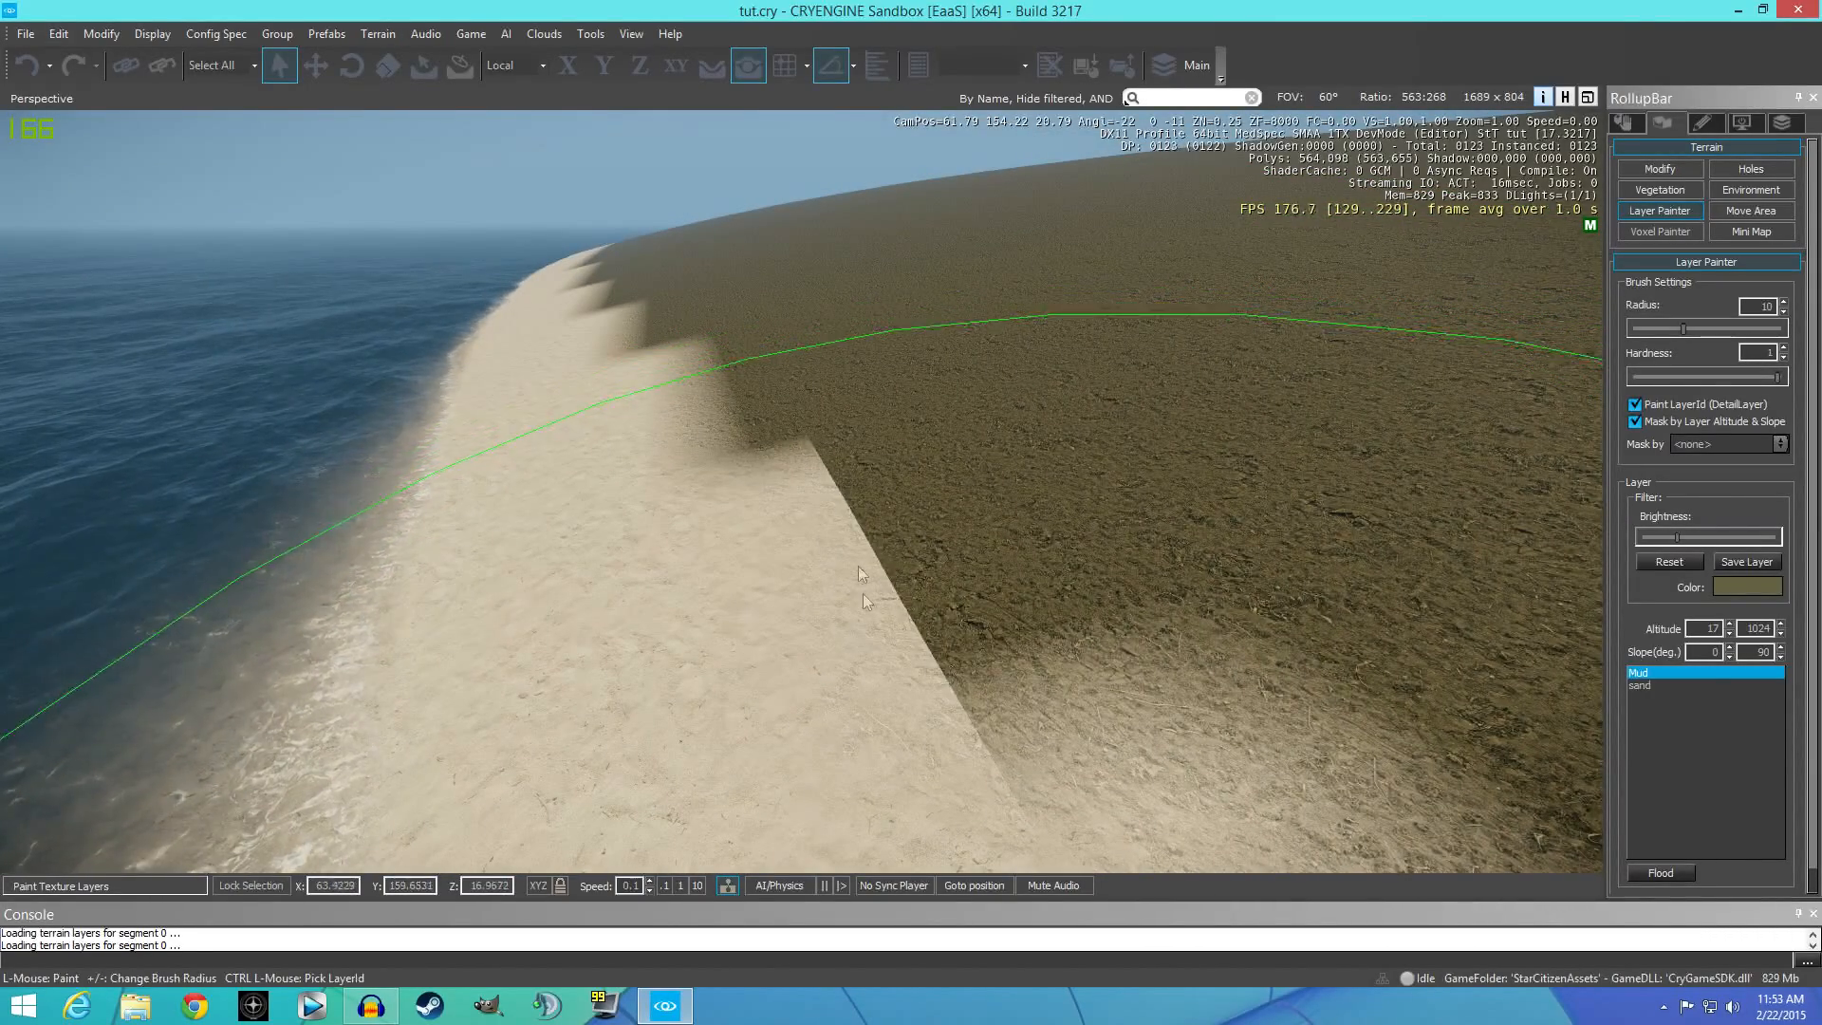
pyautogui.press('a')
pyautogui.press('s')
pyautogui.moveTo(922, 543)
pyautogui.mouseDown(button='right')
pyautogui.moveTo(1072, 560)
pyautogui.moveTo(1100, 541)
pyautogui.mouseUp(button='right')
pyautogui.press('a')
pyautogui.moveTo(626, 486)
pyautogui.mouseDown(button='right')
pyautogui.moveTo(418, 377)
pyautogui.moveTo(702, 579)
pyautogui.moveTo(788, 569)
pyautogui.mouseUp(button='right')
pyautogui.press('w')
pyautogui.press('s')
pyautogui.press('d')
pyautogui.moveTo(579, 560)
pyautogui.mouseDown(button='right')
pyautogui.moveTo(755, 460)
pyautogui.moveTo(750, 480)
pyautogui.moveTo(617, 494)
pyautogui.mouseUp(button='right')
pyautogui.press('w')
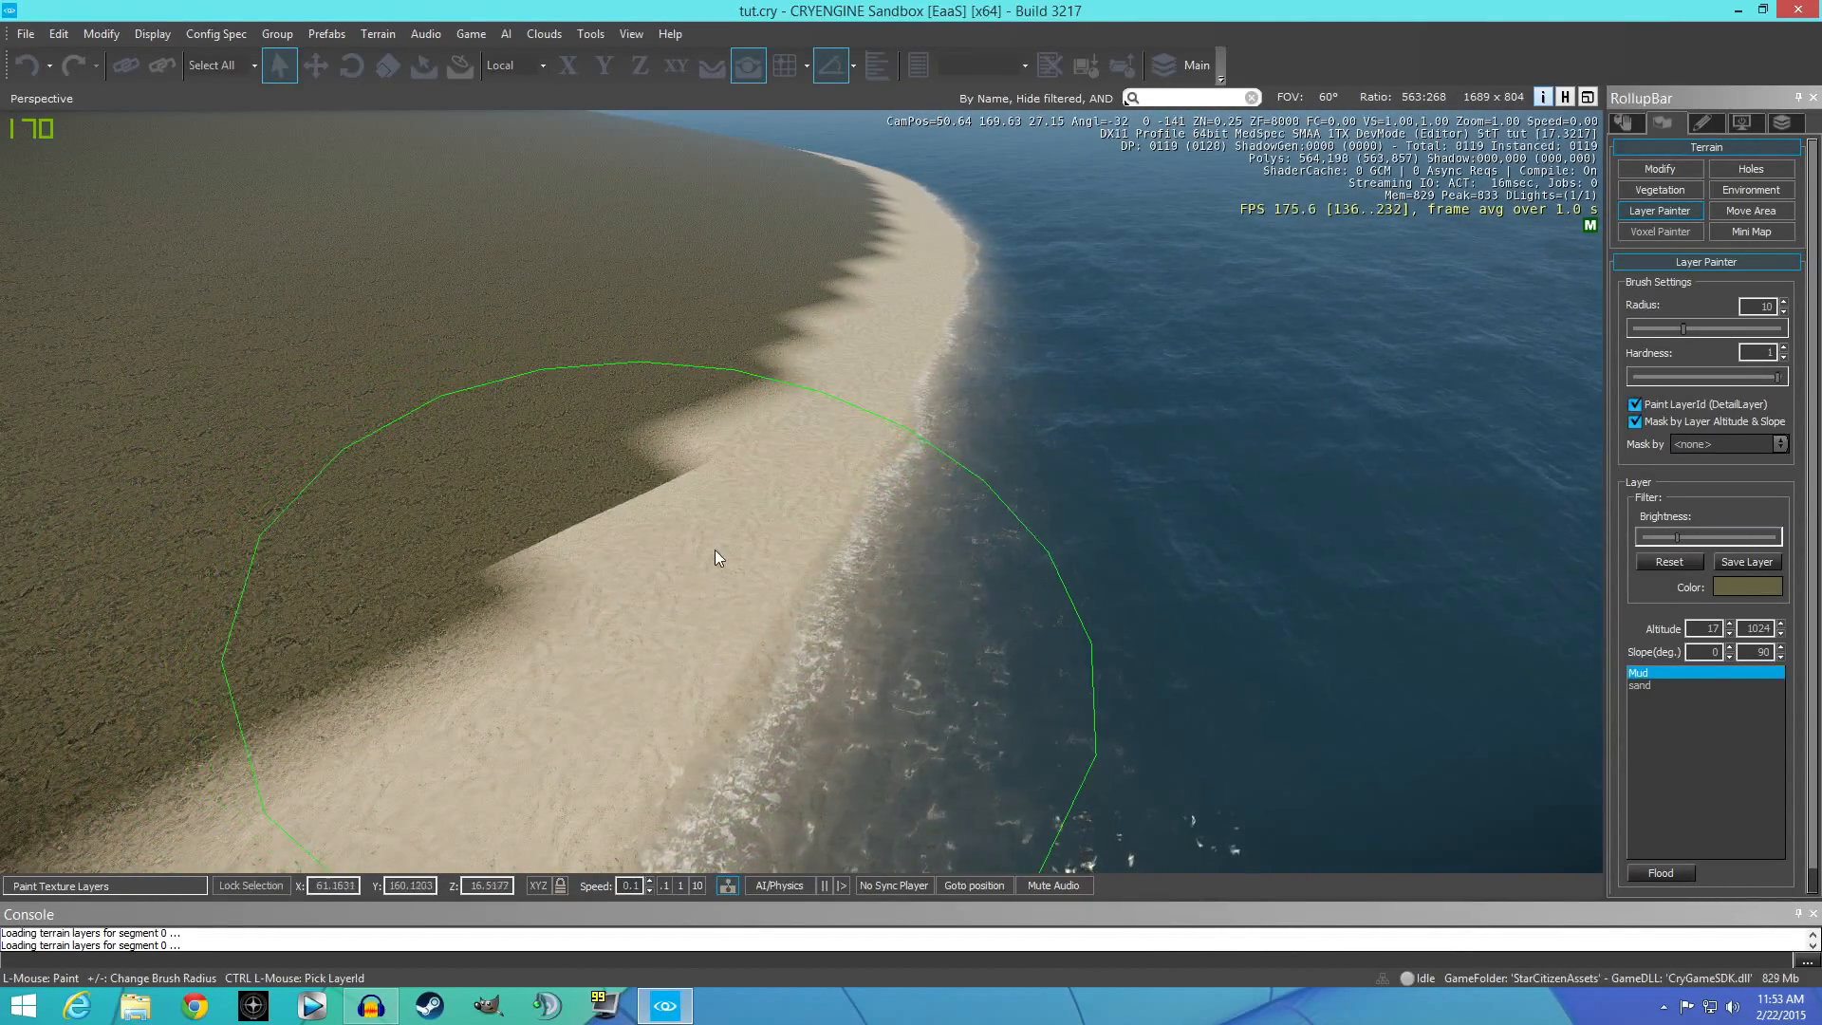
pyautogui.moveTo(714, 560); pyautogui.dragTo(723, 553)
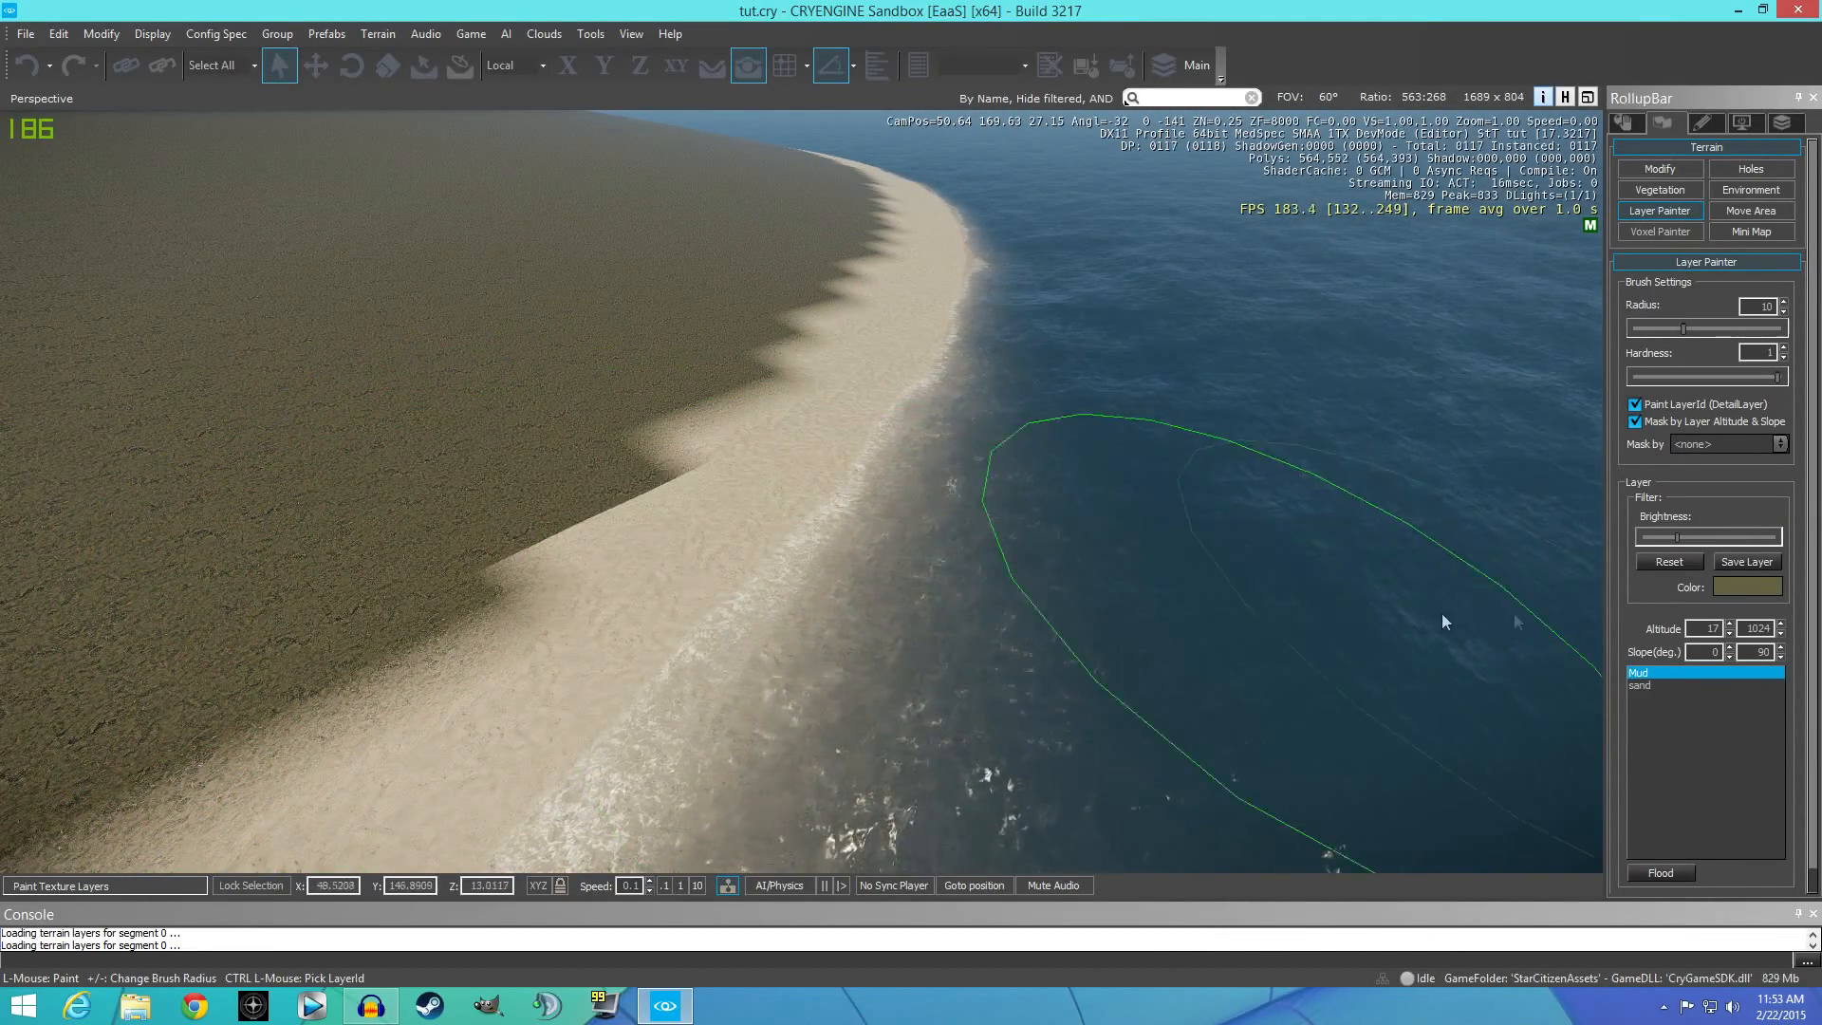
# Lighten the Mud layer's filter color to RGB 142, 139, 95 and flood the terrain with it again.
pyautogui.click(1748, 587)
pyautogui.moveTo(939, 503); pyautogui.dragTo(944, 480)
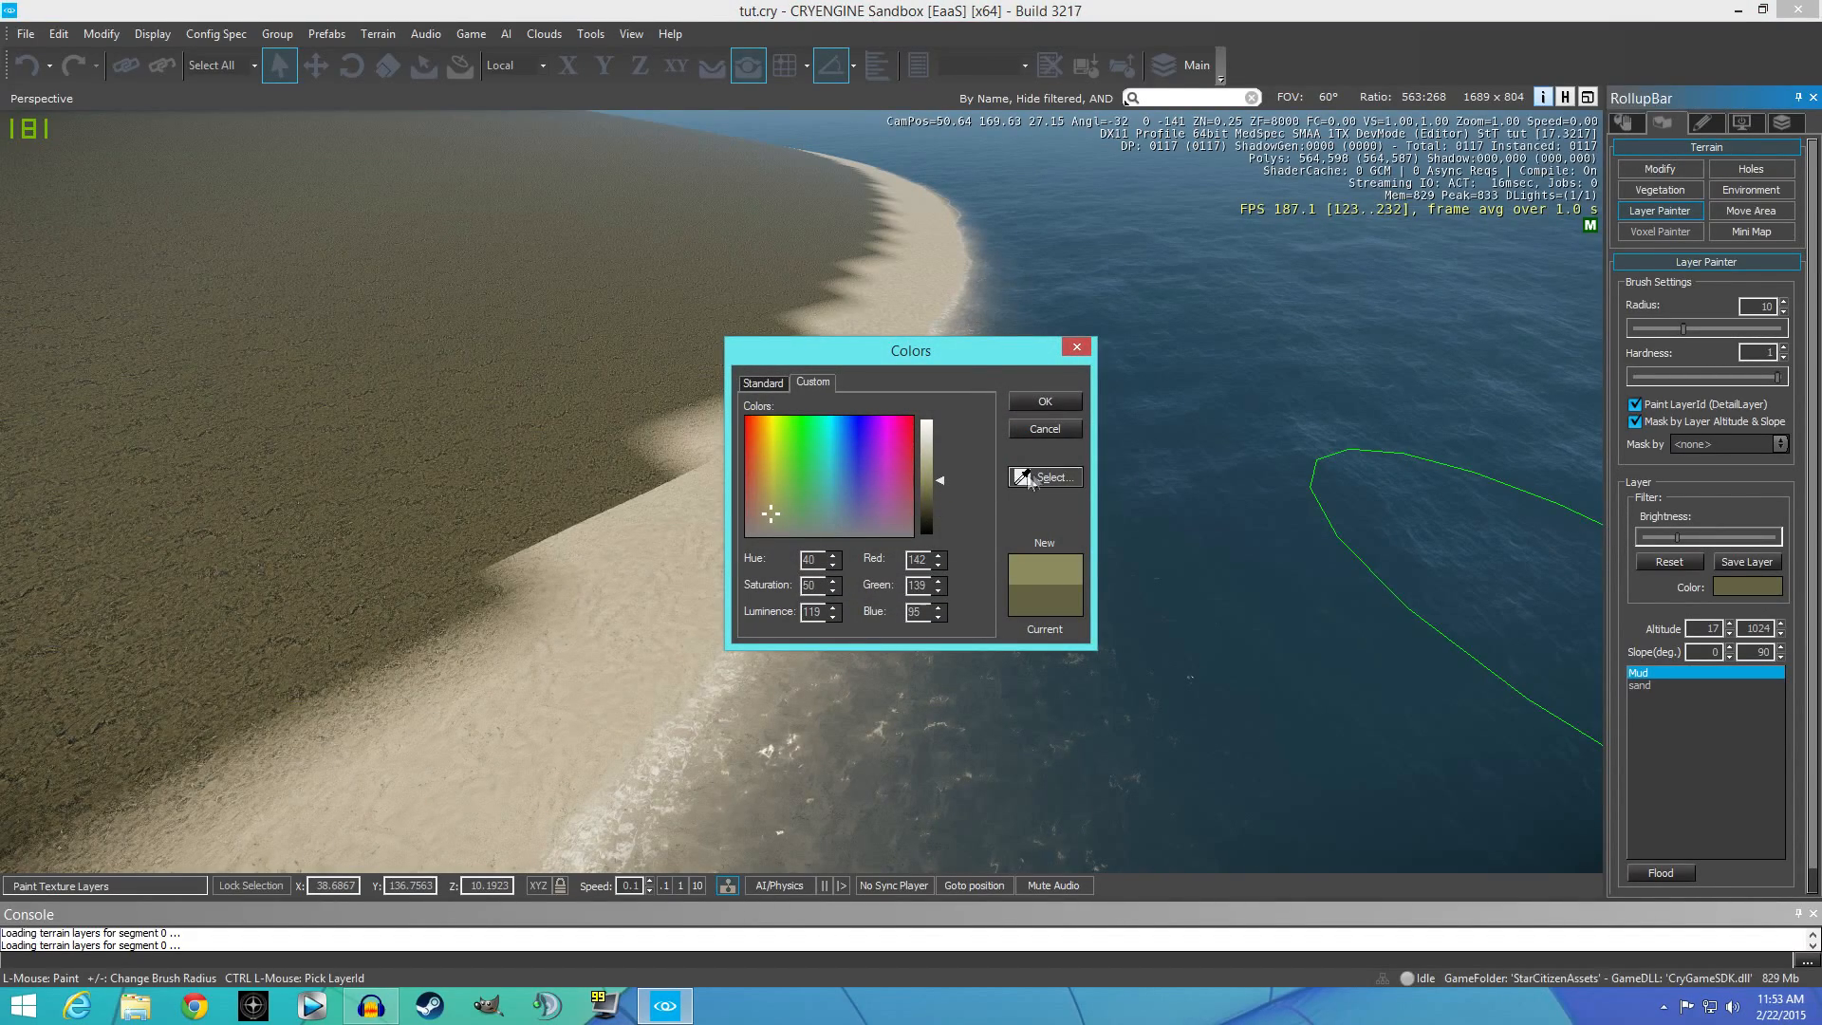
pyautogui.click(1044, 402)
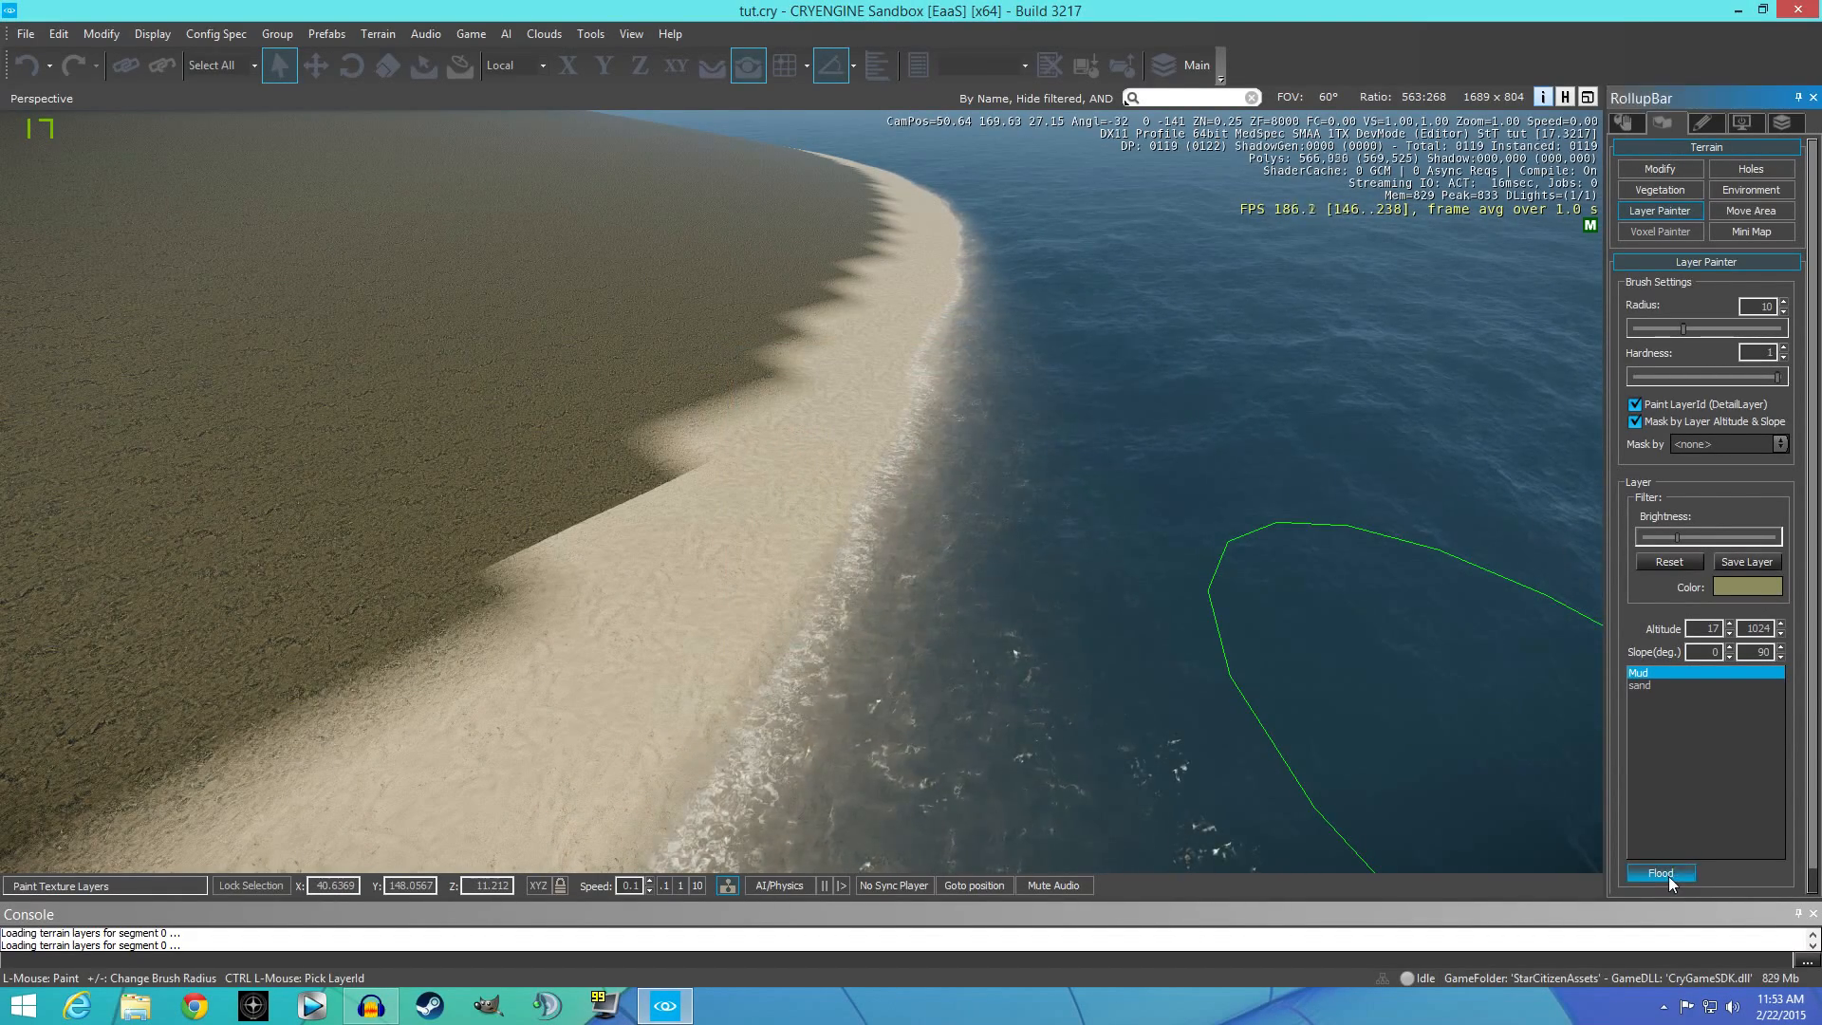
pyautogui.click(1663, 873)
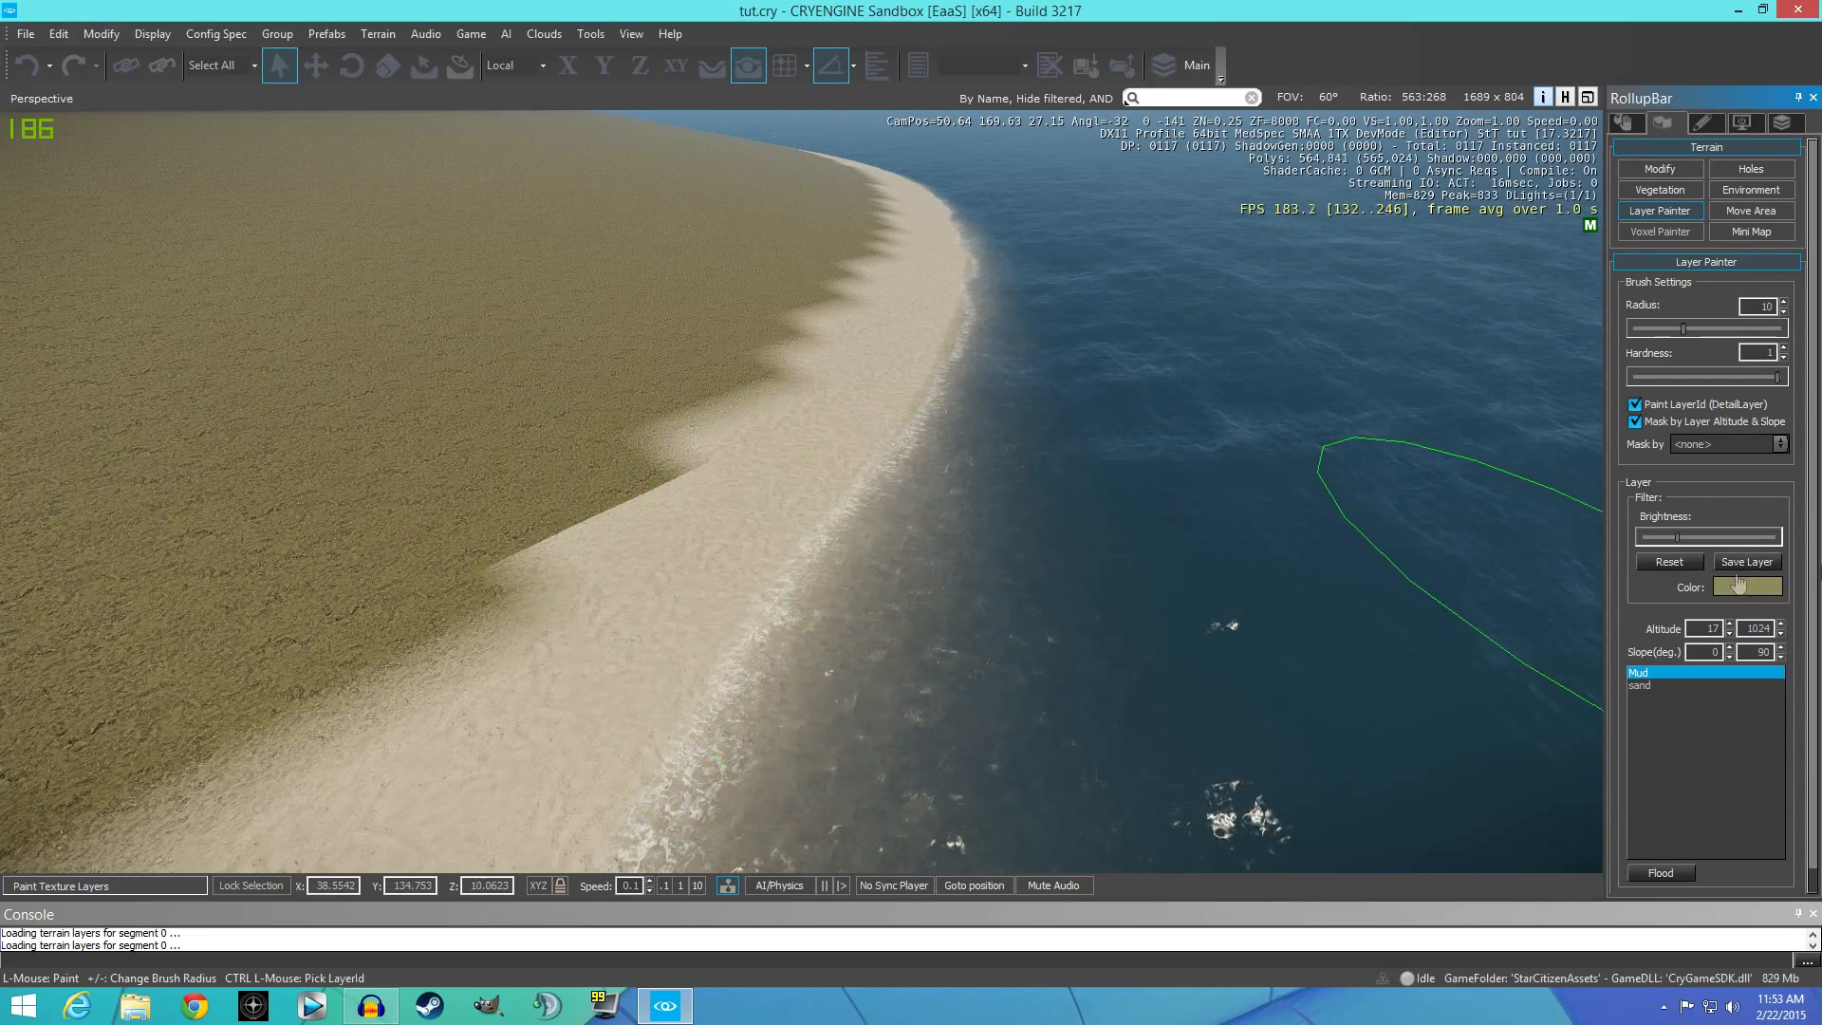
# Pick a terrain height of about 28.55 on the island's inland mud area and flatten the surrounding ground to it.
pyautogui.press('w')
pyautogui.moveTo(1257, 604)
pyautogui.mouseDown(button='right')
pyautogui.moveTo(721, 385)
pyautogui.moveTo(678, 328)
pyautogui.moveTo(531, 332)
pyautogui.moveTo(526, 350)
pyautogui.moveTo(622, 309)
pyautogui.moveTo(512, 422)
pyautogui.moveTo(1241, 585)
pyautogui.moveTo(1238, 561)
pyautogui.mouseUp(button='right')
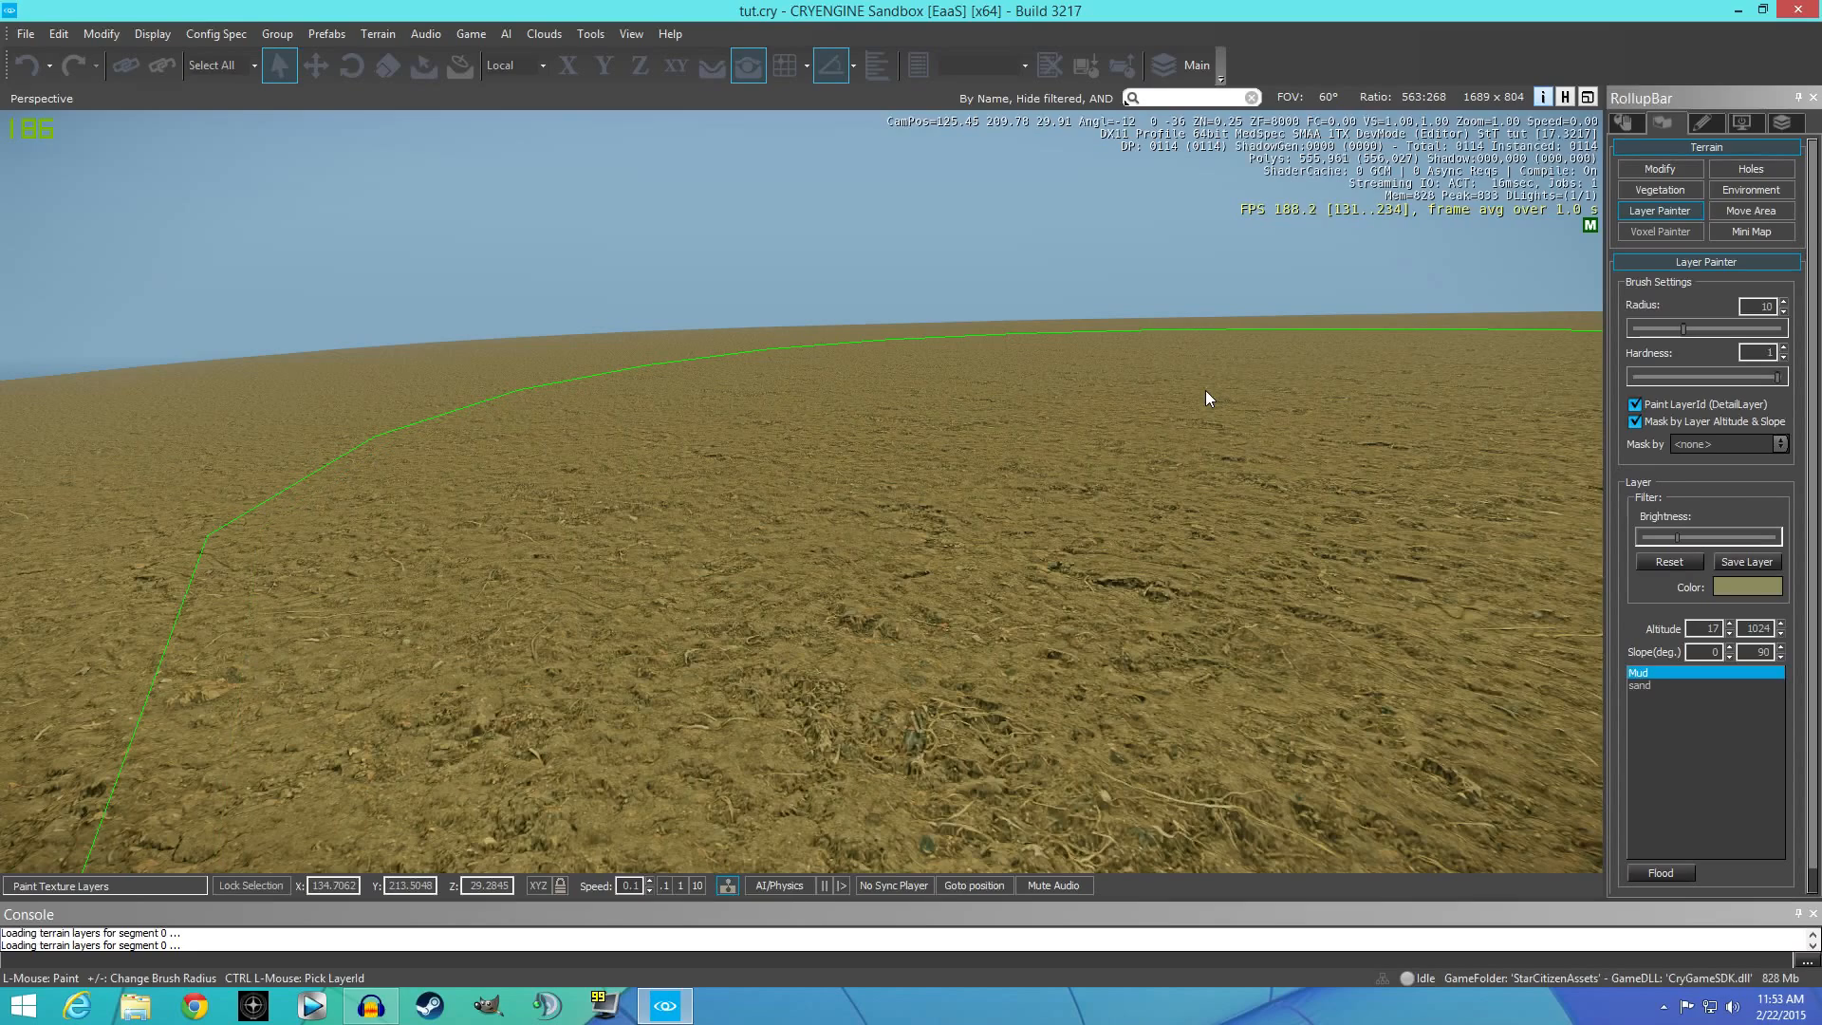
pyautogui.click(1633, 124)
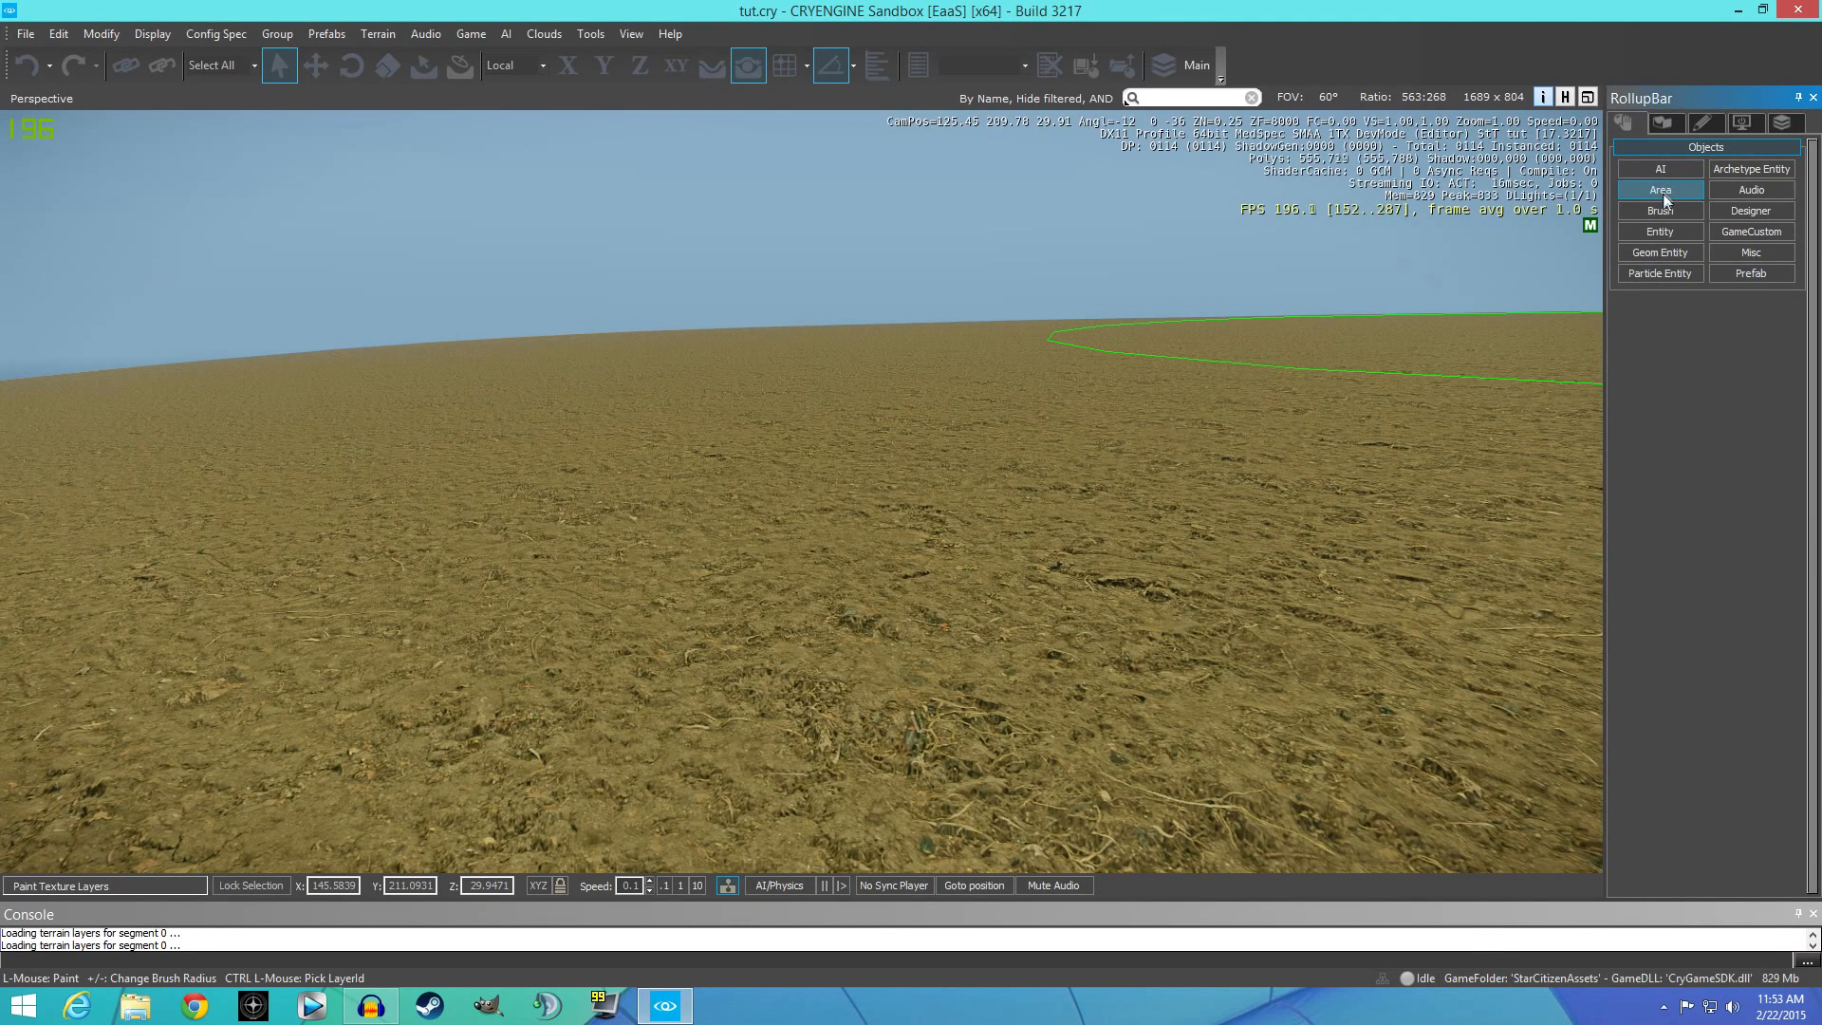
pyautogui.click(1664, 124)
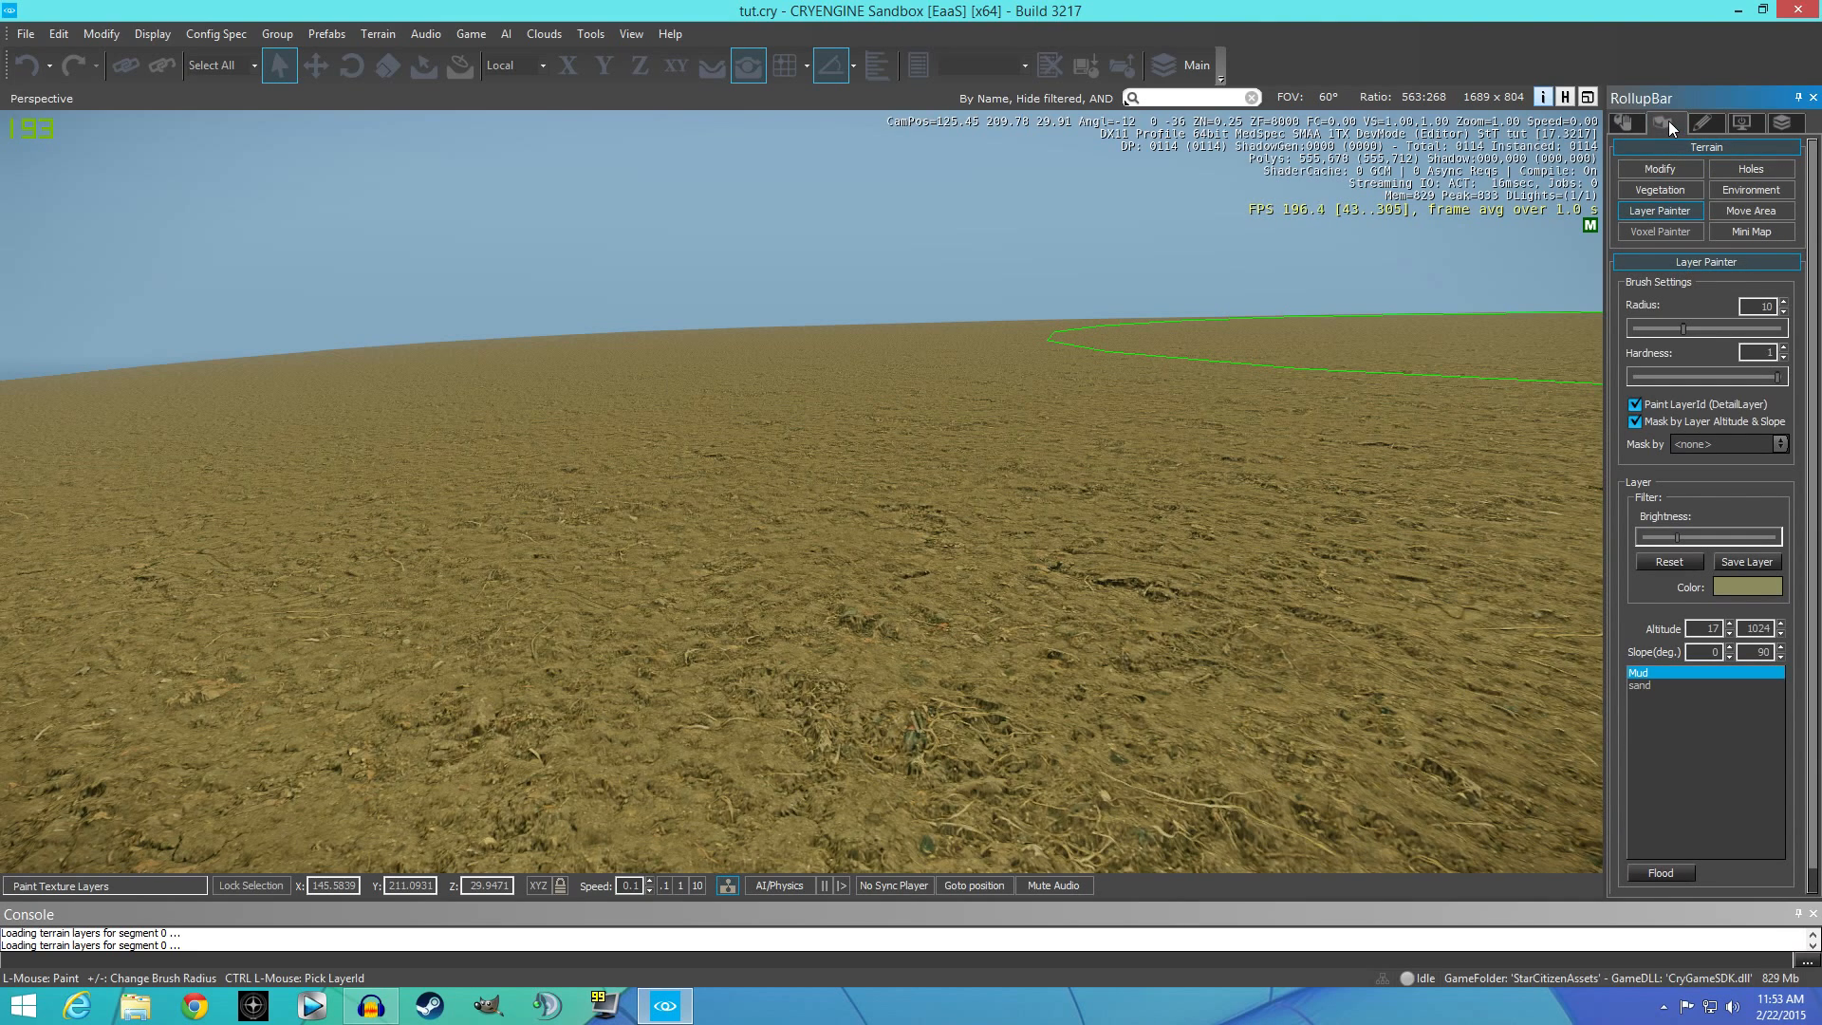
pyautogui.click(1653, 168)
pyautogui.click(1746, 319)
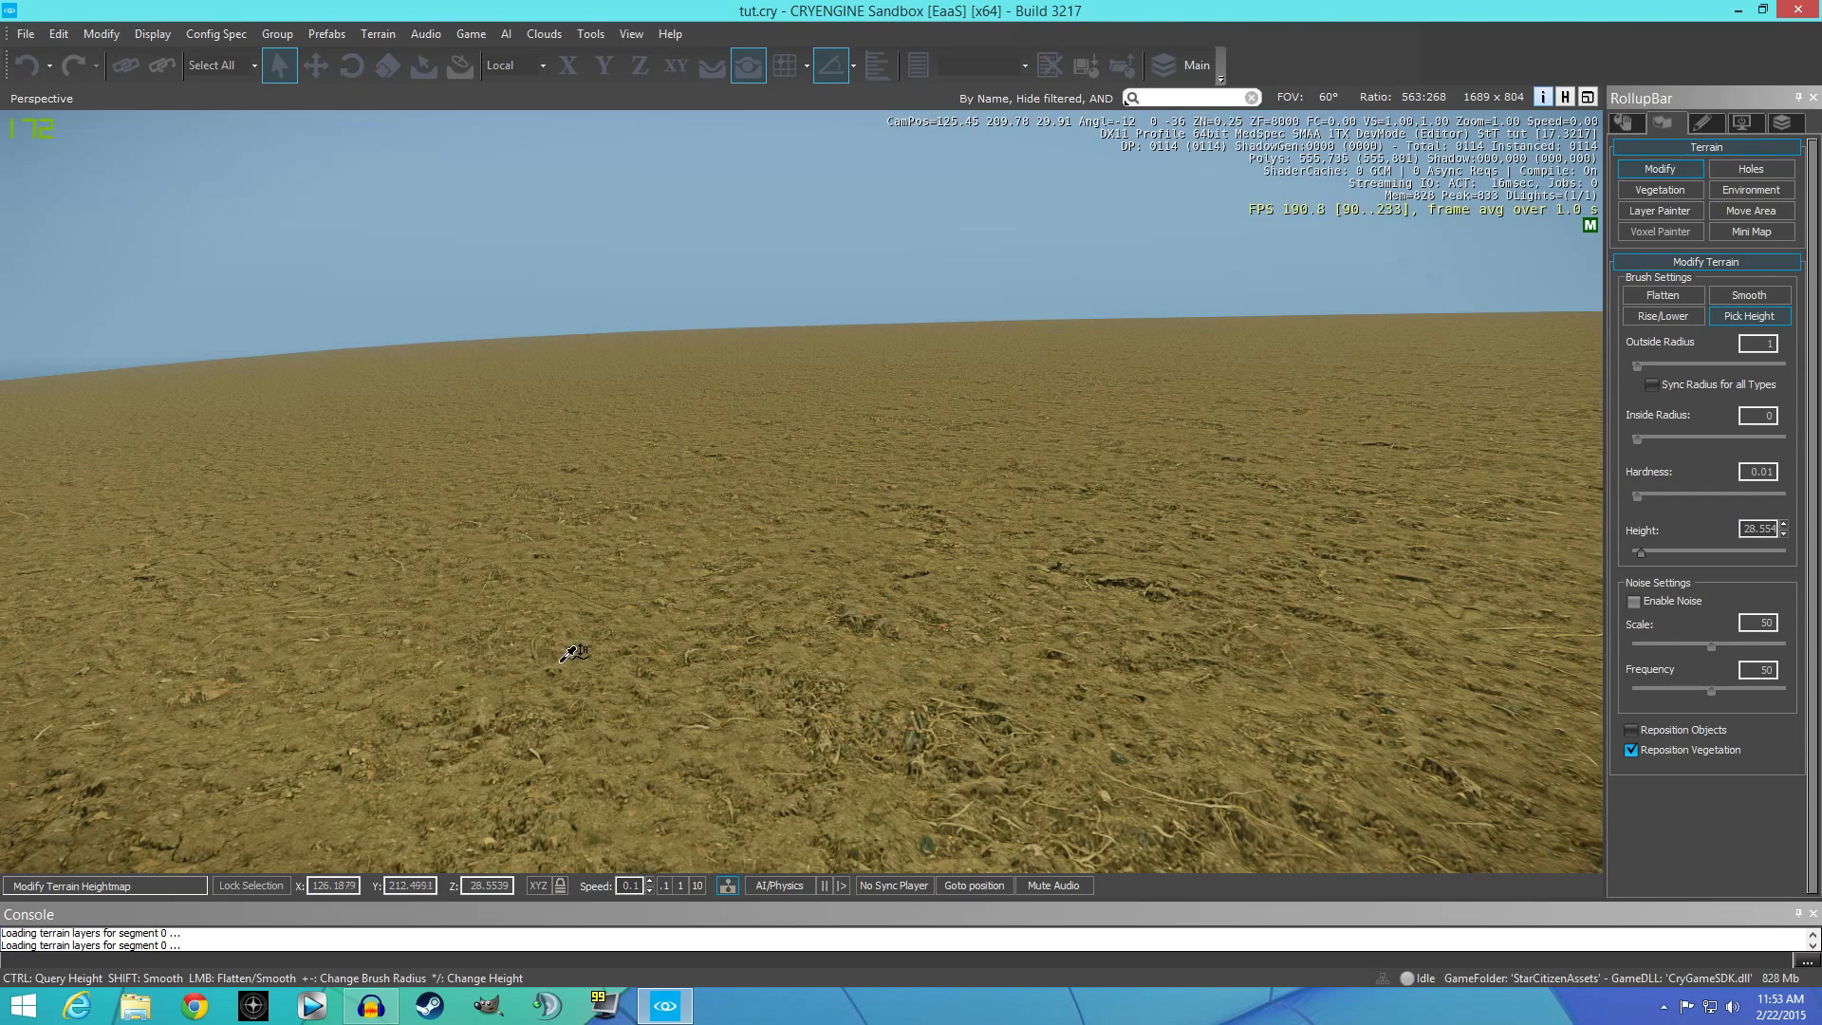
pyautogui.click(1662, 295)
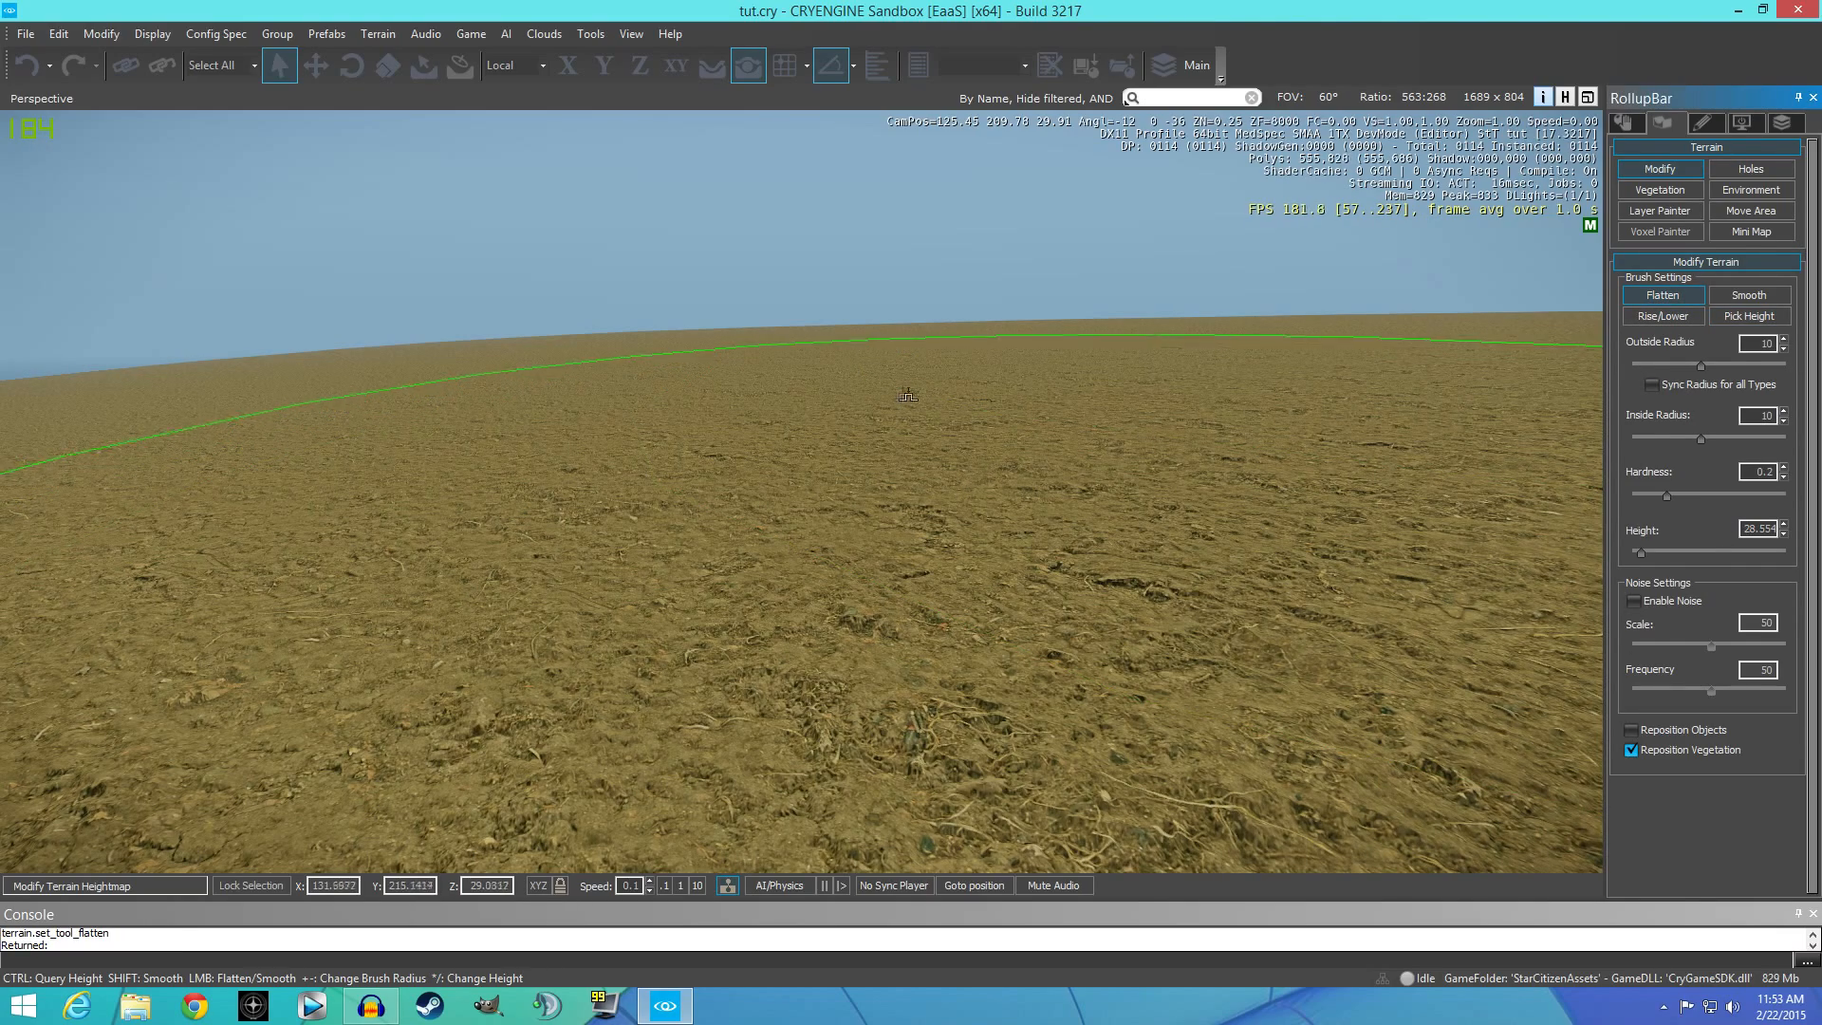
pyautogui.click(846, 383)
pyautogui.press('a')
pyautogui.moveTo(845, 383)
pyautogui.mouseDown(button='right')
pyautogui.moveTo(892, 503)
pyautogui.moveTo(987, 515)
pyautogui.moveTo(984, 484)
pyautogui.mouseUp(button='right')
pyautogui.press('s')
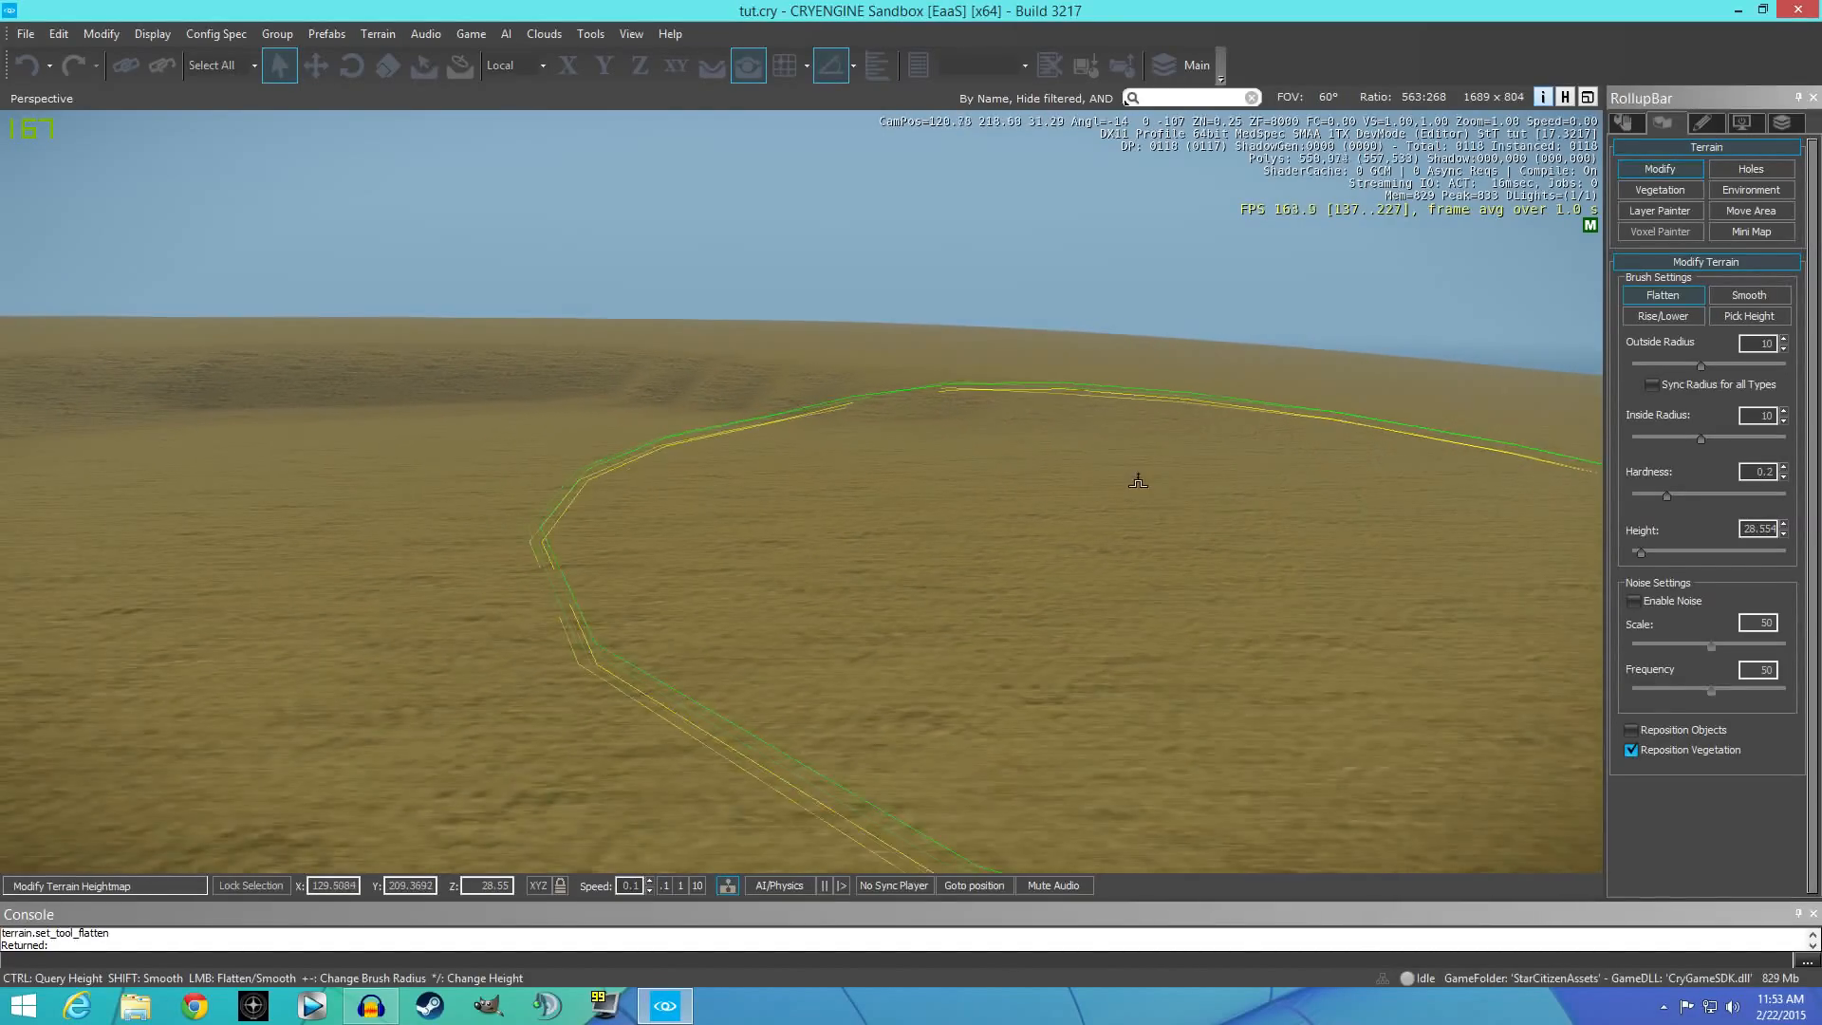
# Smooth the edges around the flattened inland area with the terrain Smooth brush.
pyautogui.moveTo(382, 498); pyautogui.dragTo(356, 492, button='right')
pyautogui.moveTo(881, 608); pyautogui.dragTo(712, 528, button='right')
pyautogui.press('w')
pyautogui.click(1749, 295)
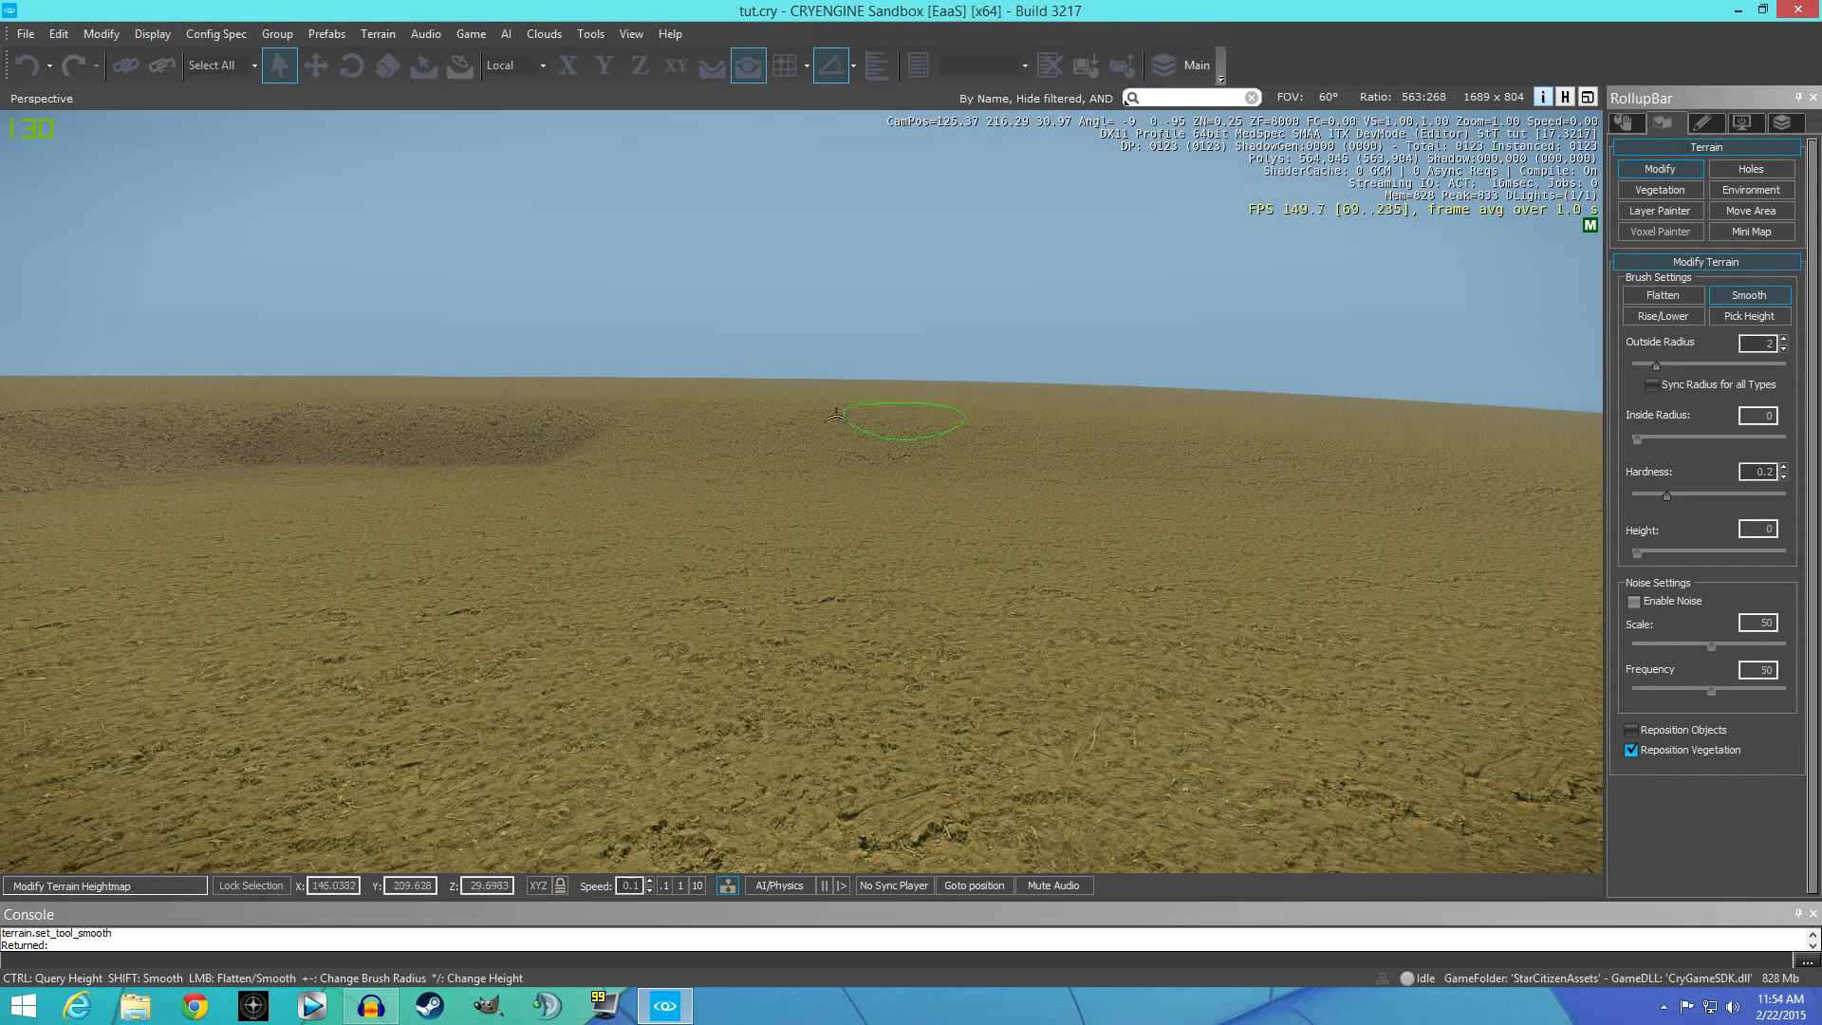
pyautogui.moveTo(862, 415); pyautogui.dragTo(496, 433)
pyautogui.moveTo(432, 439); pyautogui.dragTo(617, 474, button='right')
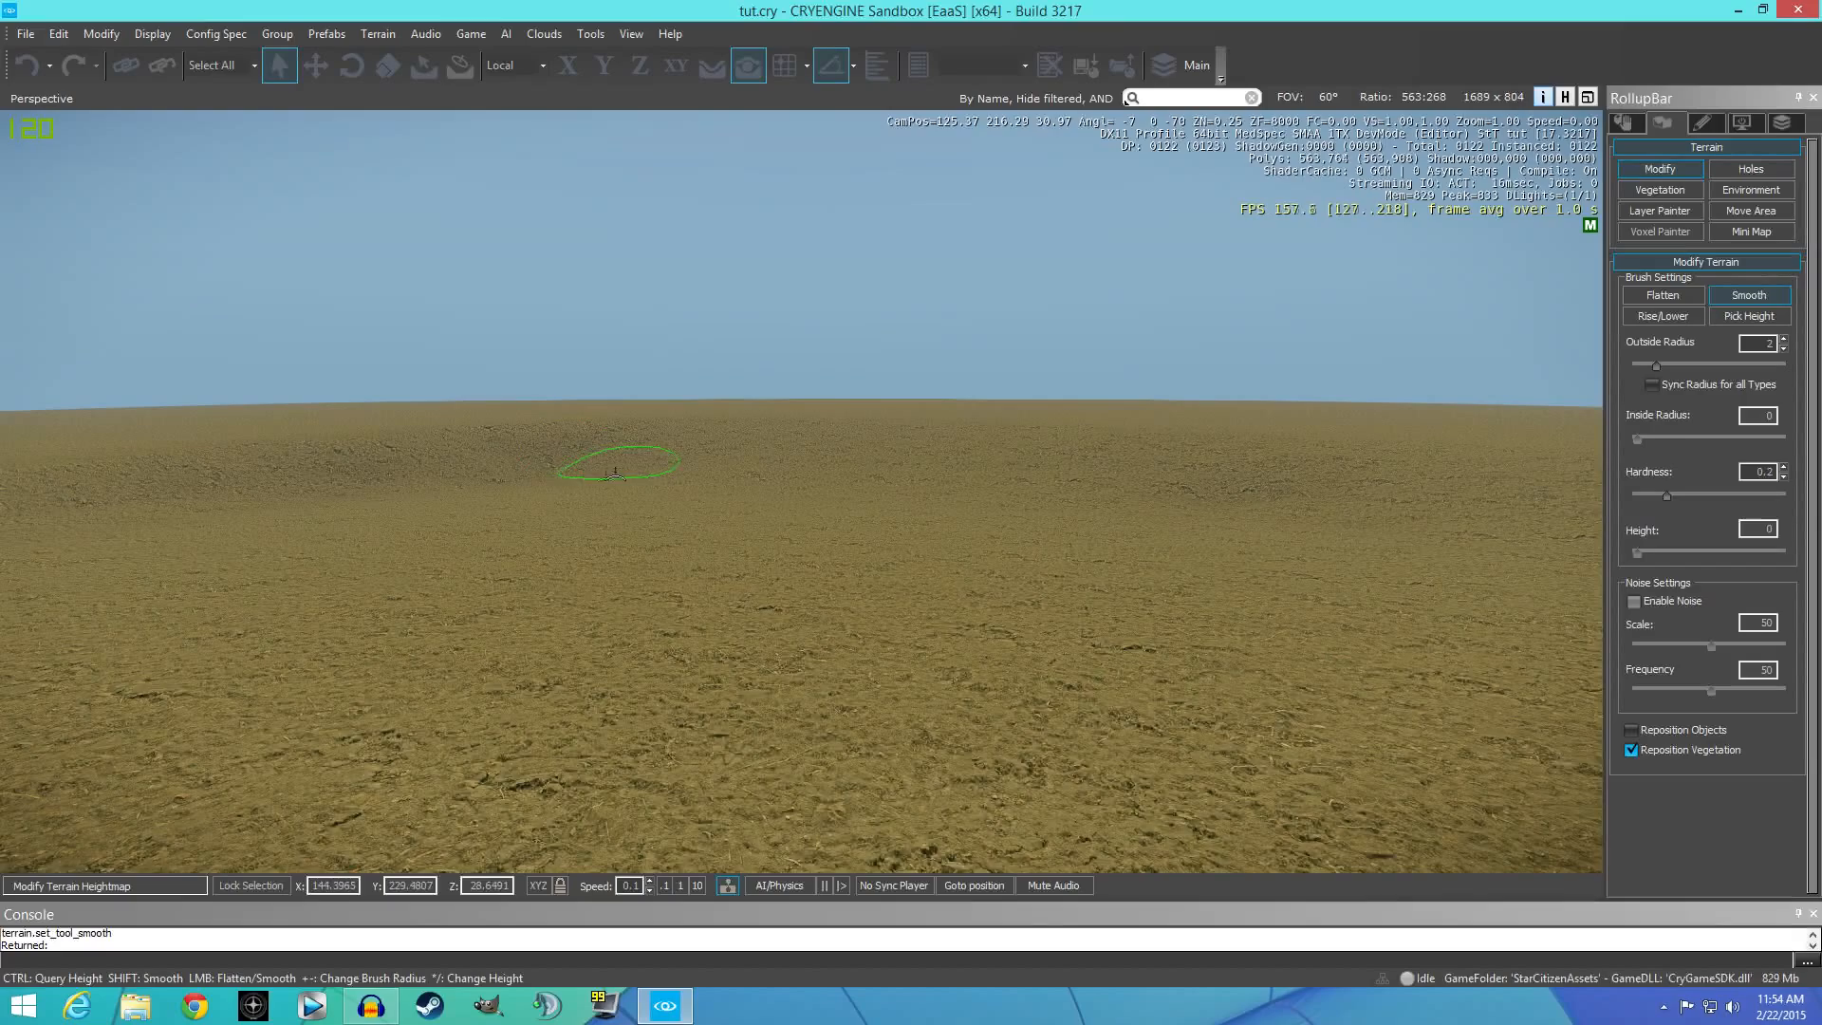
pyautogui.moveTo(474, 474); pyautogui.dragTo(497, 479, button='right')
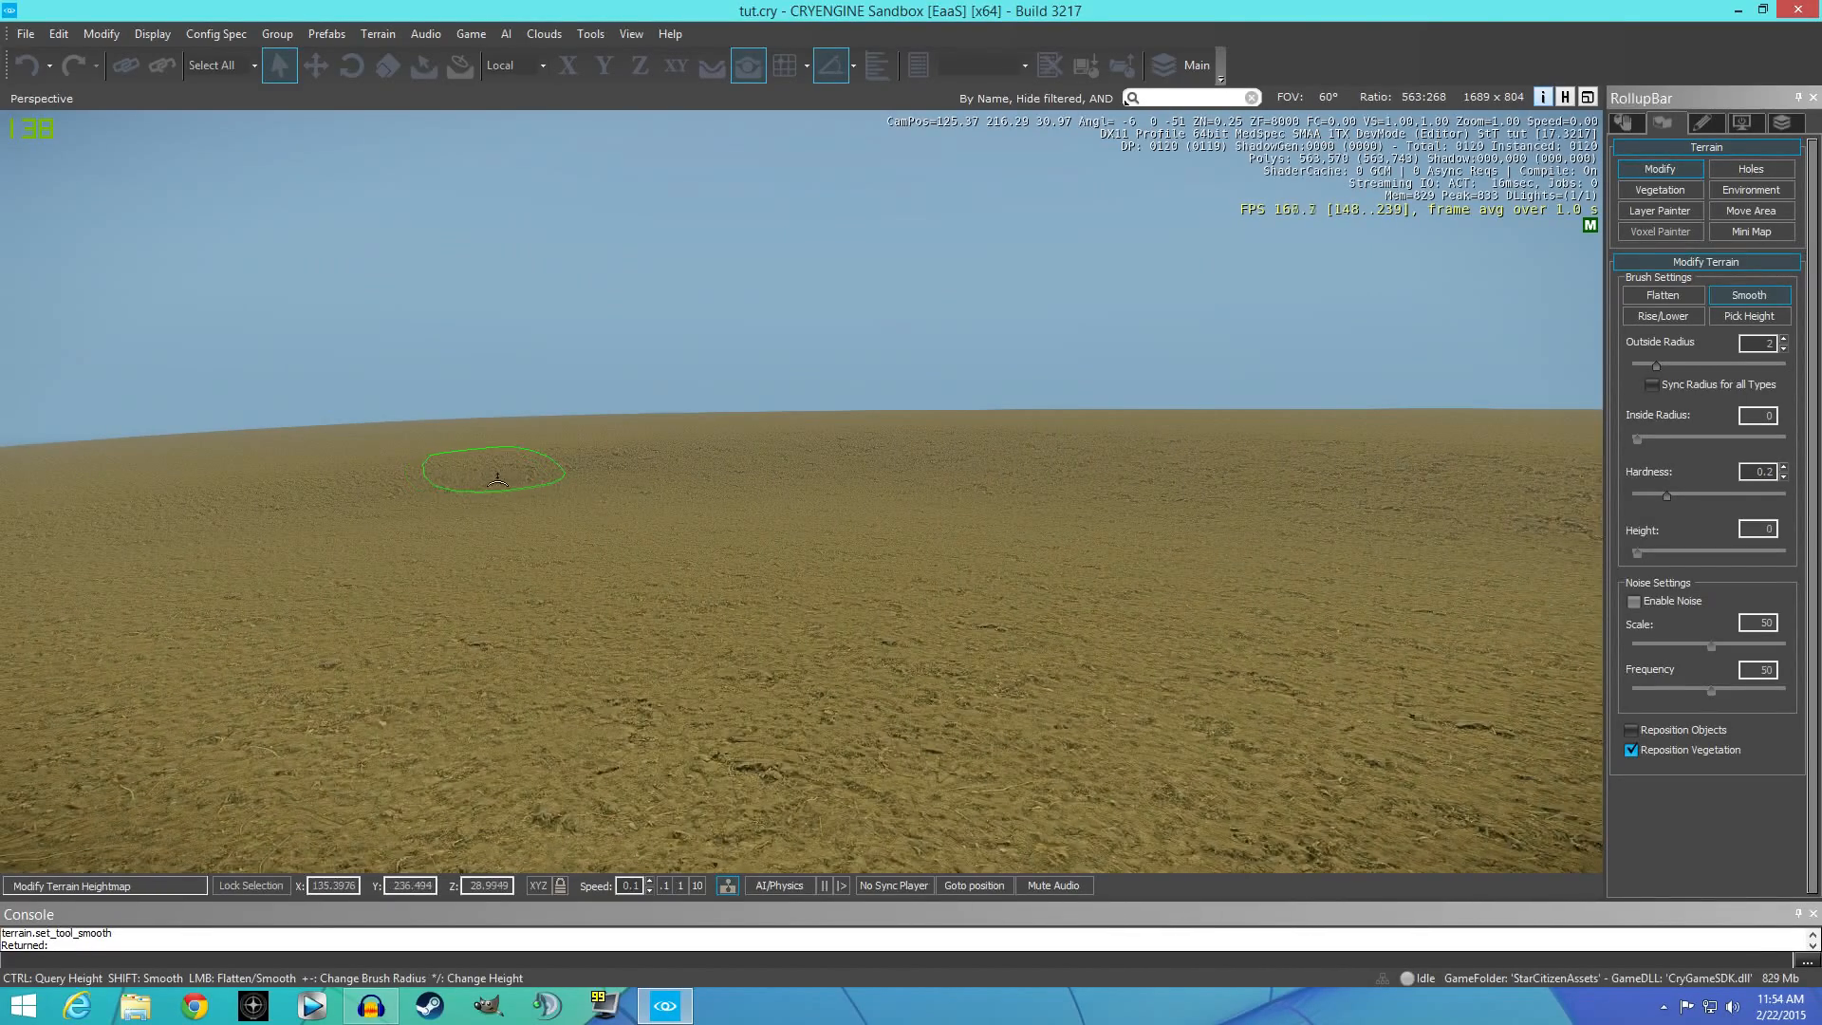
pyautogui.moveTo(662, 475)
pyautogui.mouseDown(button='right')
pyautogui.moveTo(577, 480)
pyautogui.moveTo(658, 447)
pyautogui.moveTo(532, 467)
pyautogui.moveTo(639, 508)
pyautogui.mouseUp(button='right')
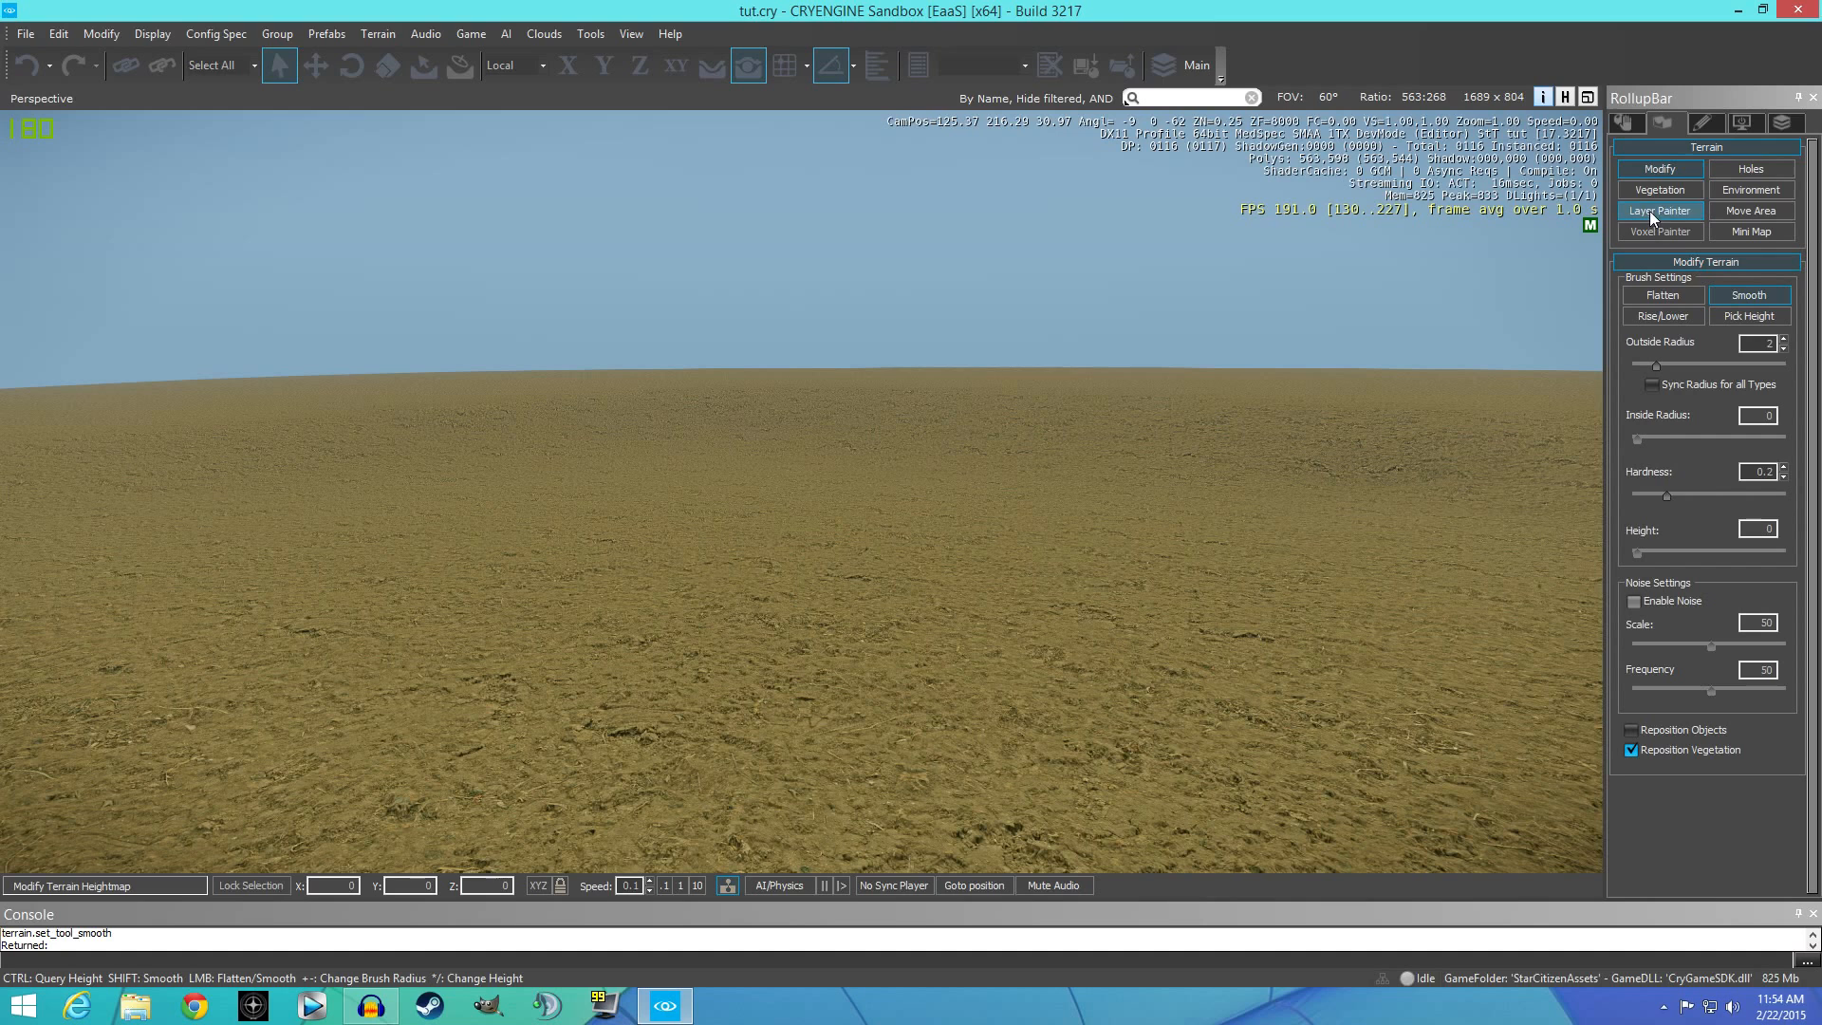
# Open the brush object browser and expand Objects > Spaceships > Ships > MISC > Freelancer.
pyautogui.click(1620, 123)
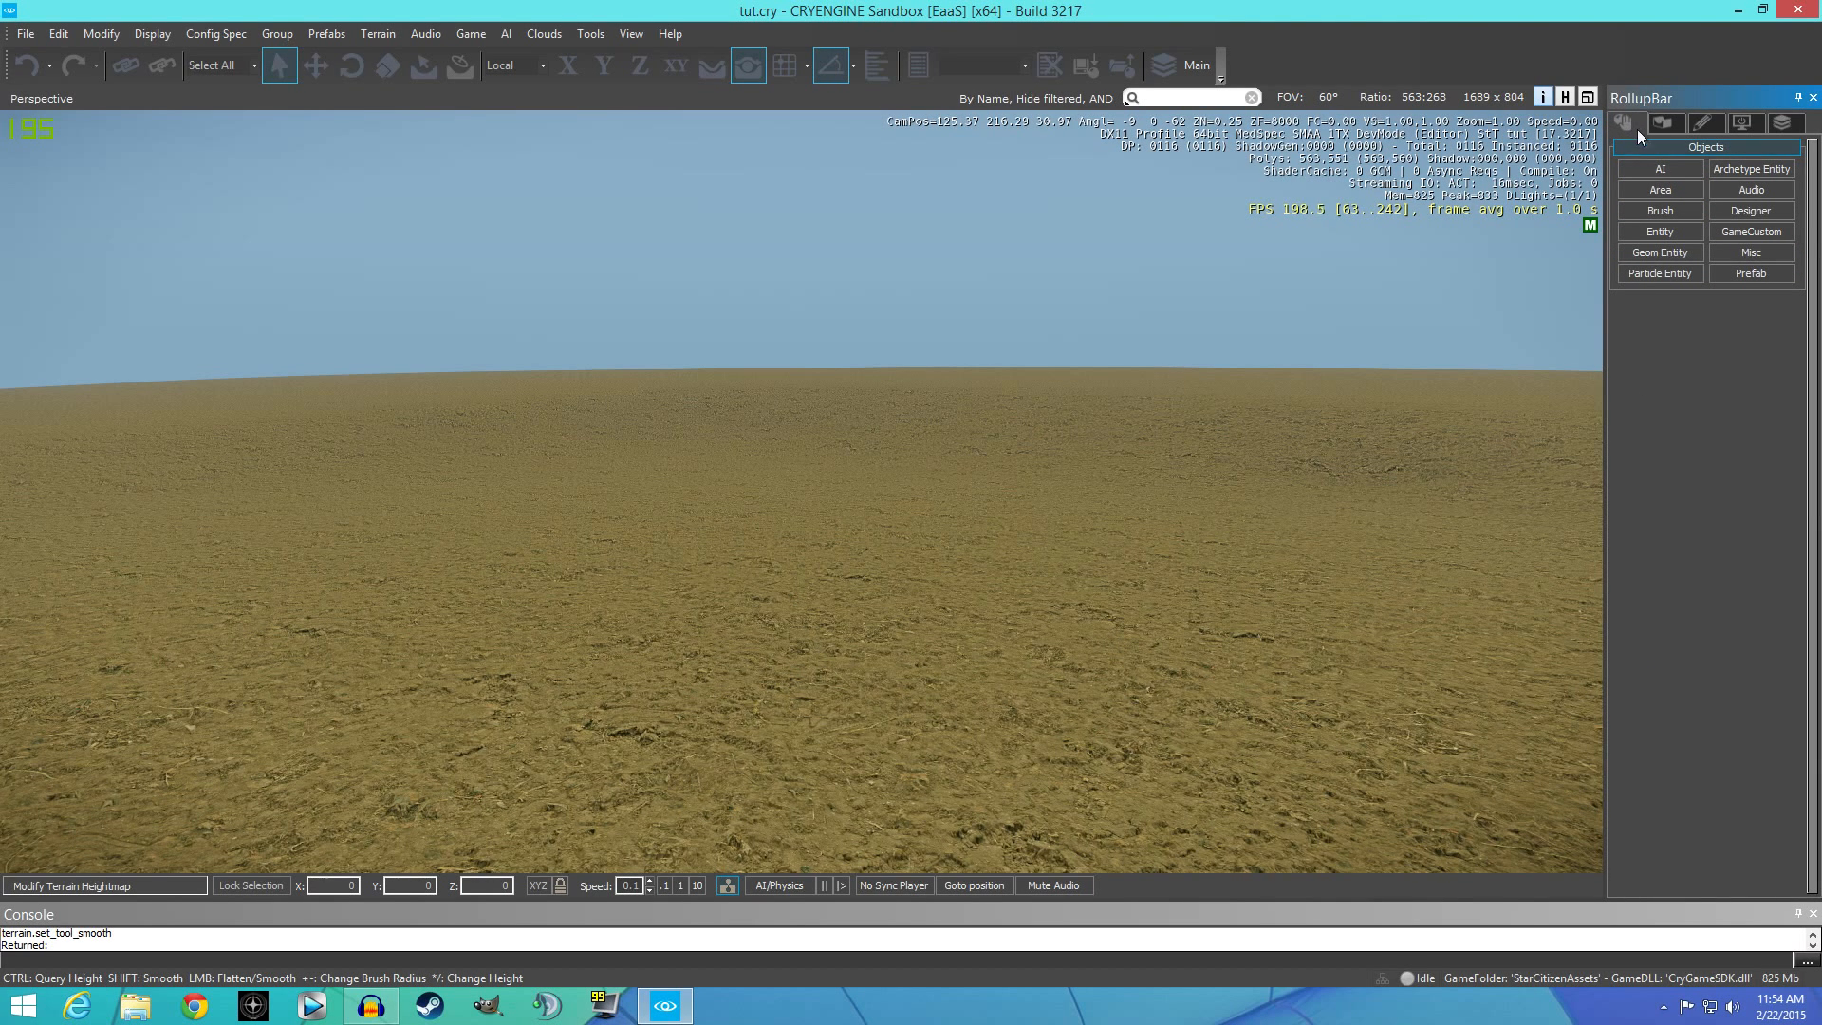
pyautogui.click(1666, 214)
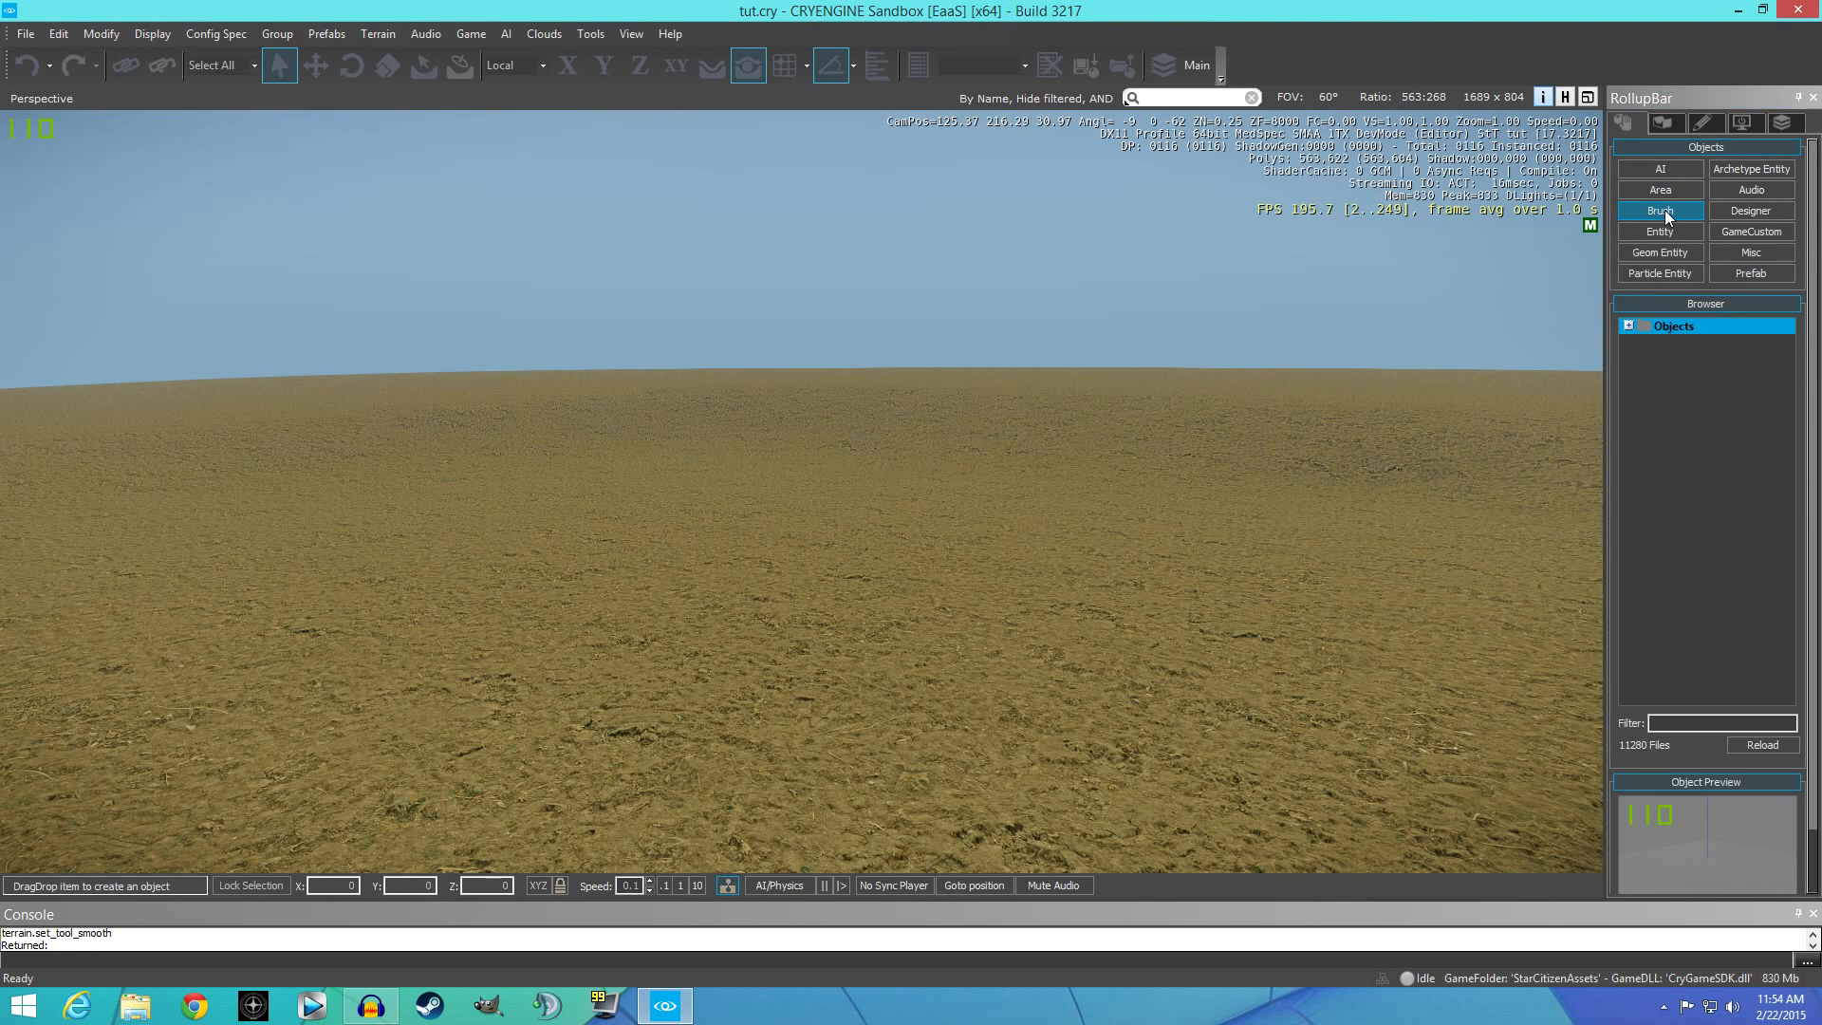
pyautogui.click(1628, 325)
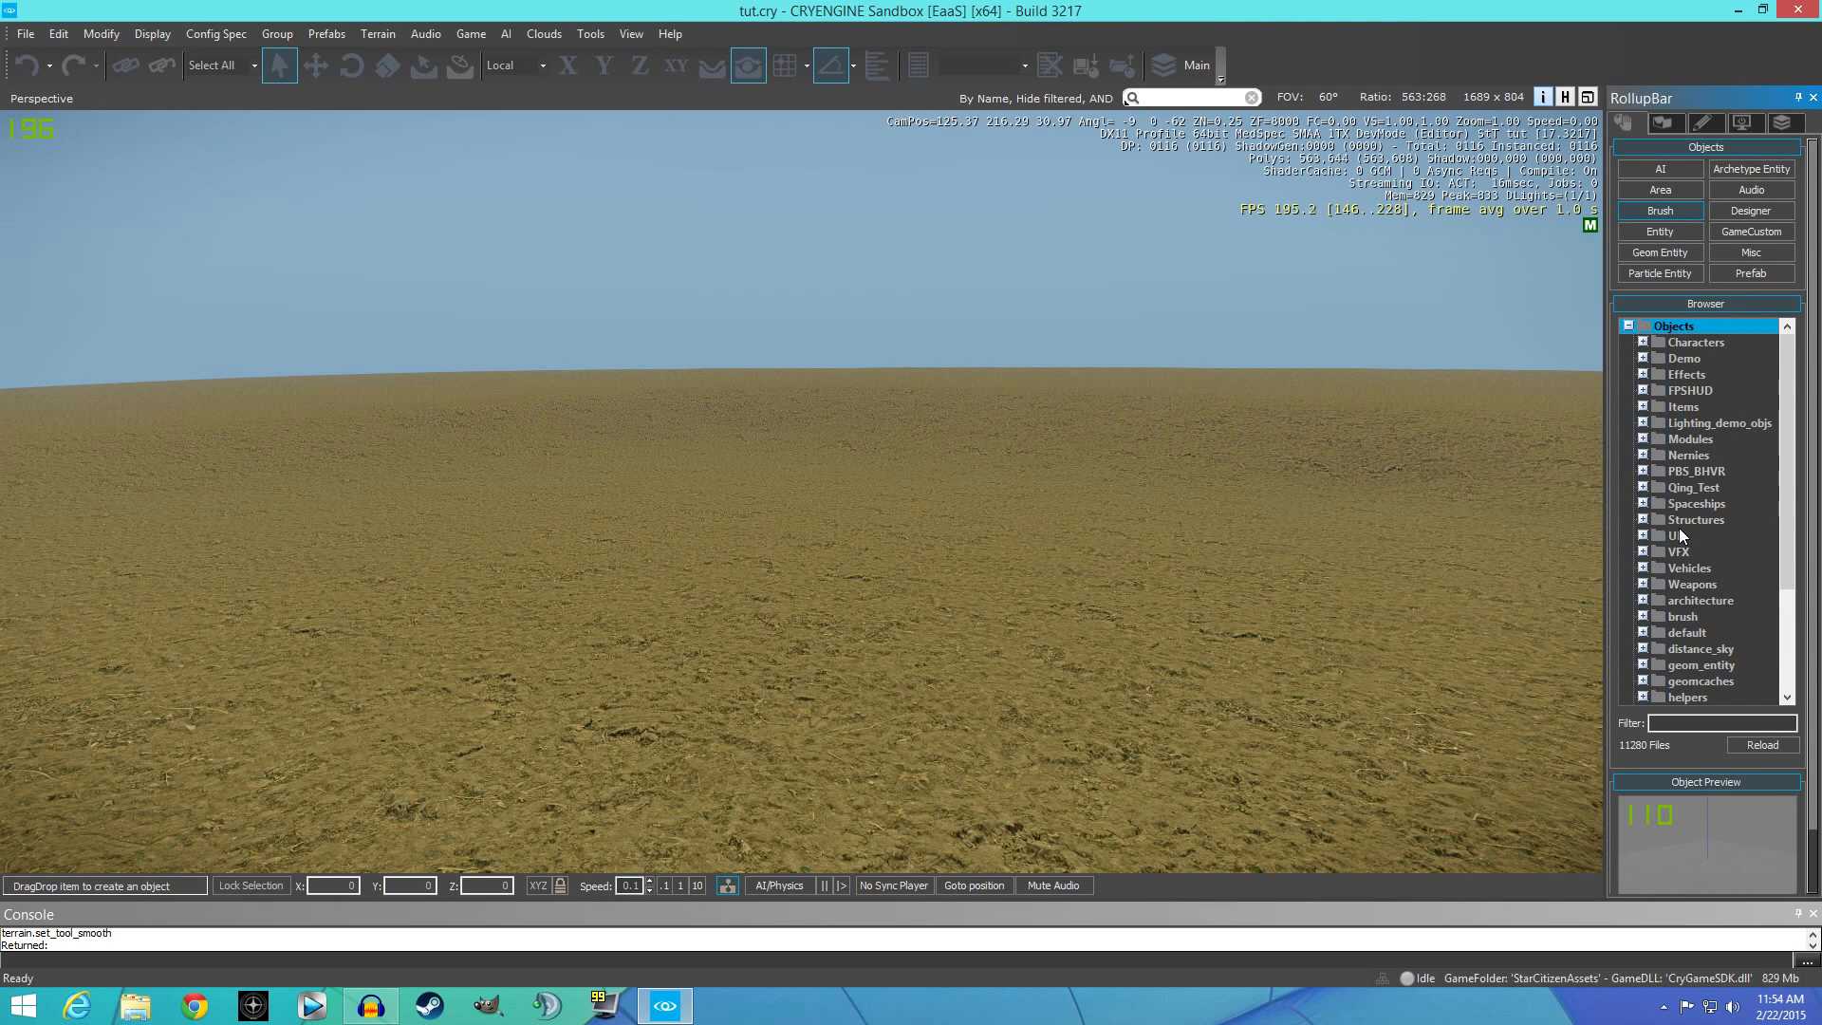
pyautogui.click(1644, 502)
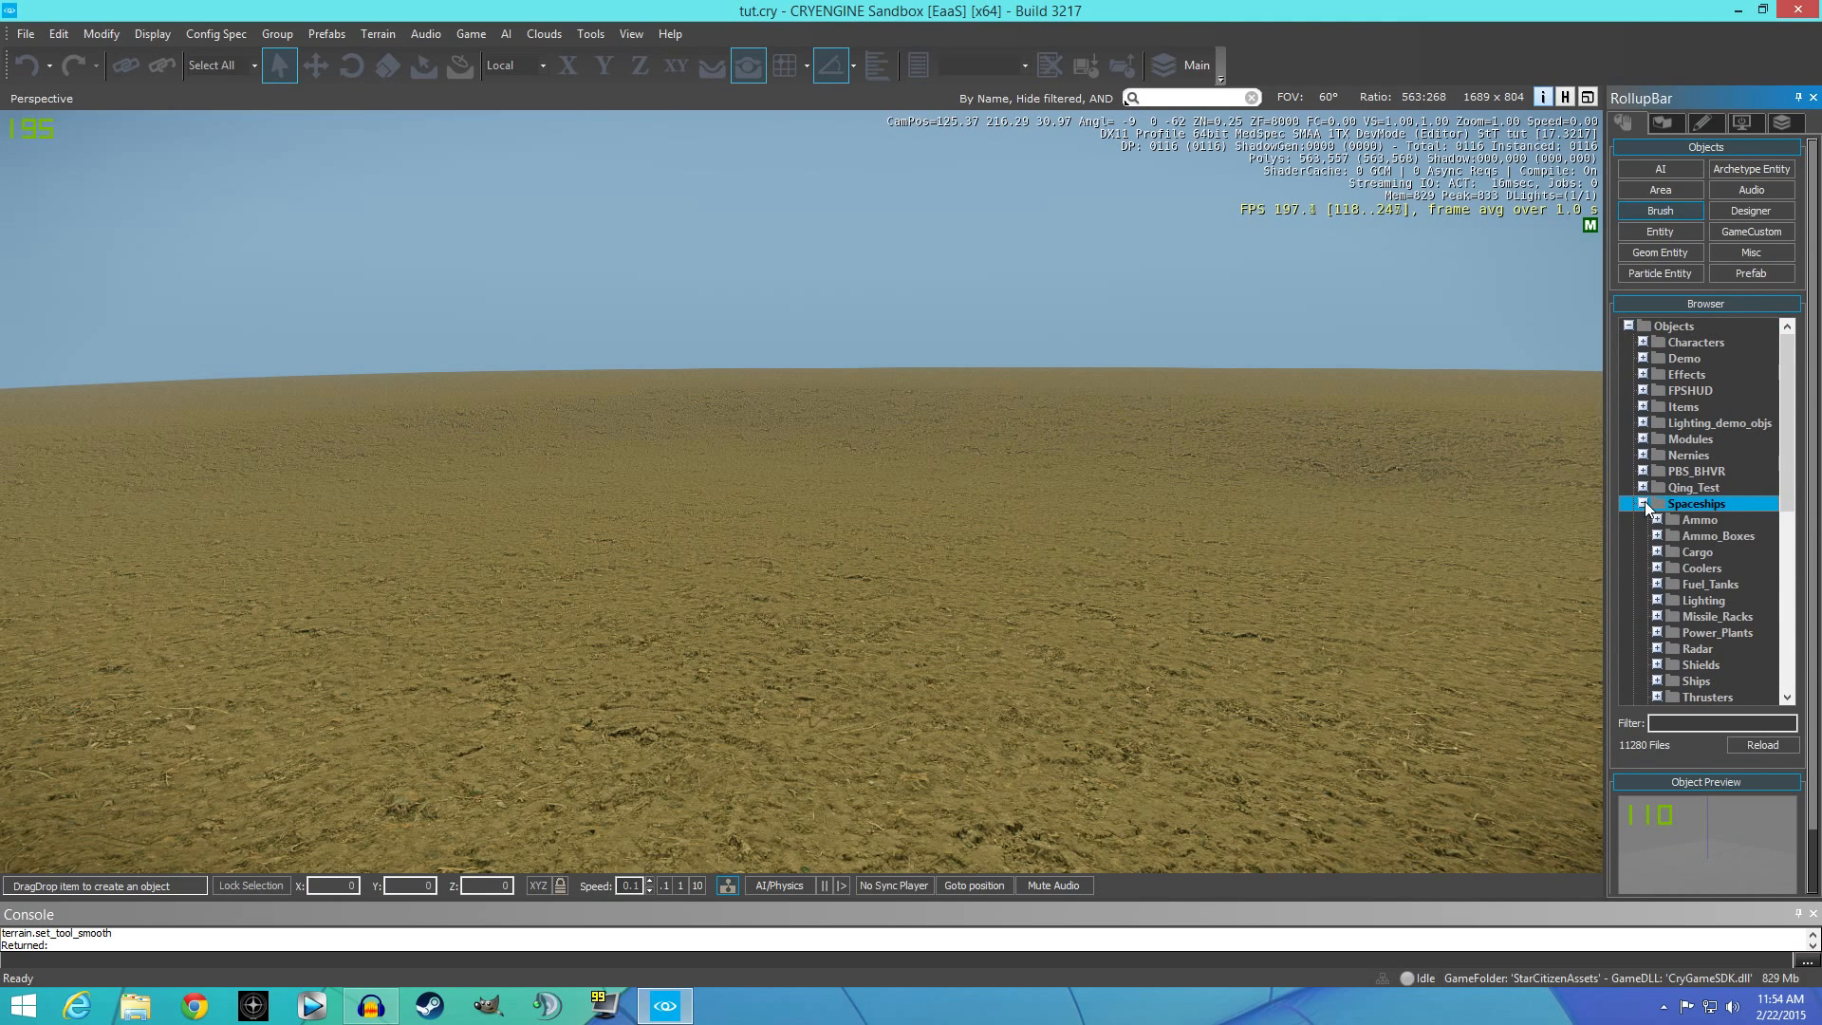
pyautogui.click(1658, 536)
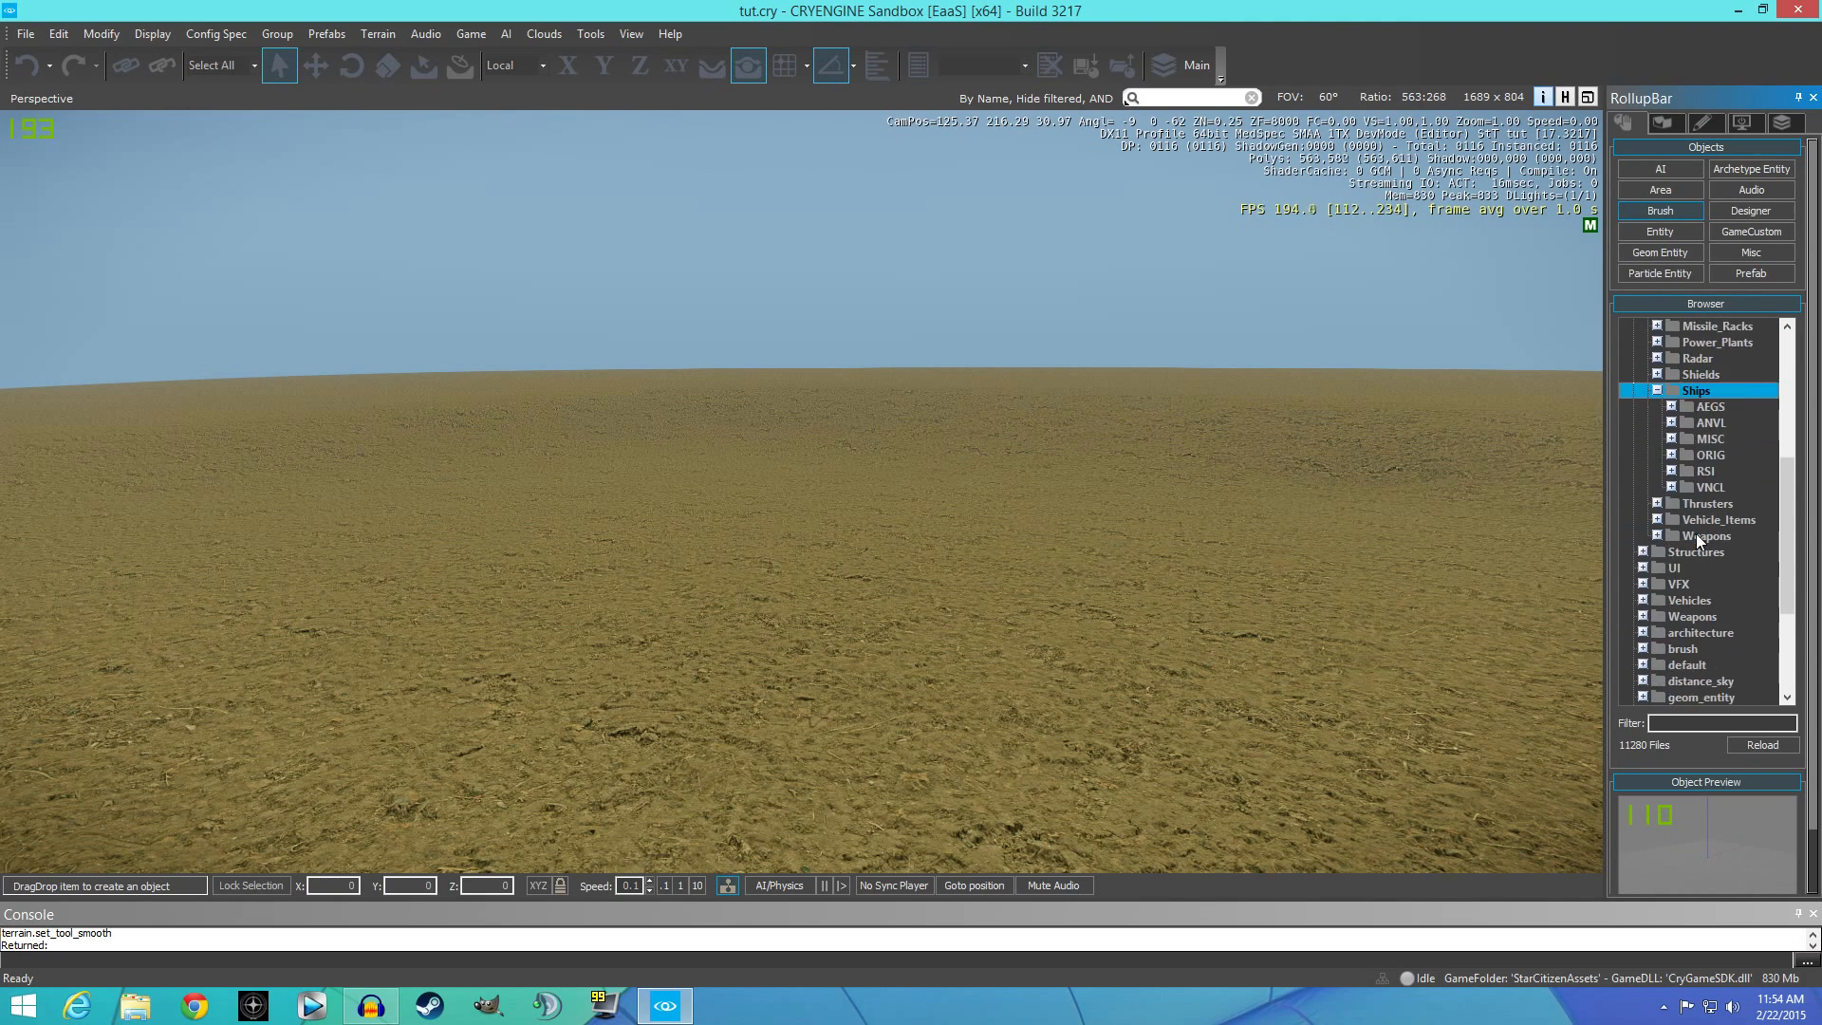
pyautogui.click(1671, 439)
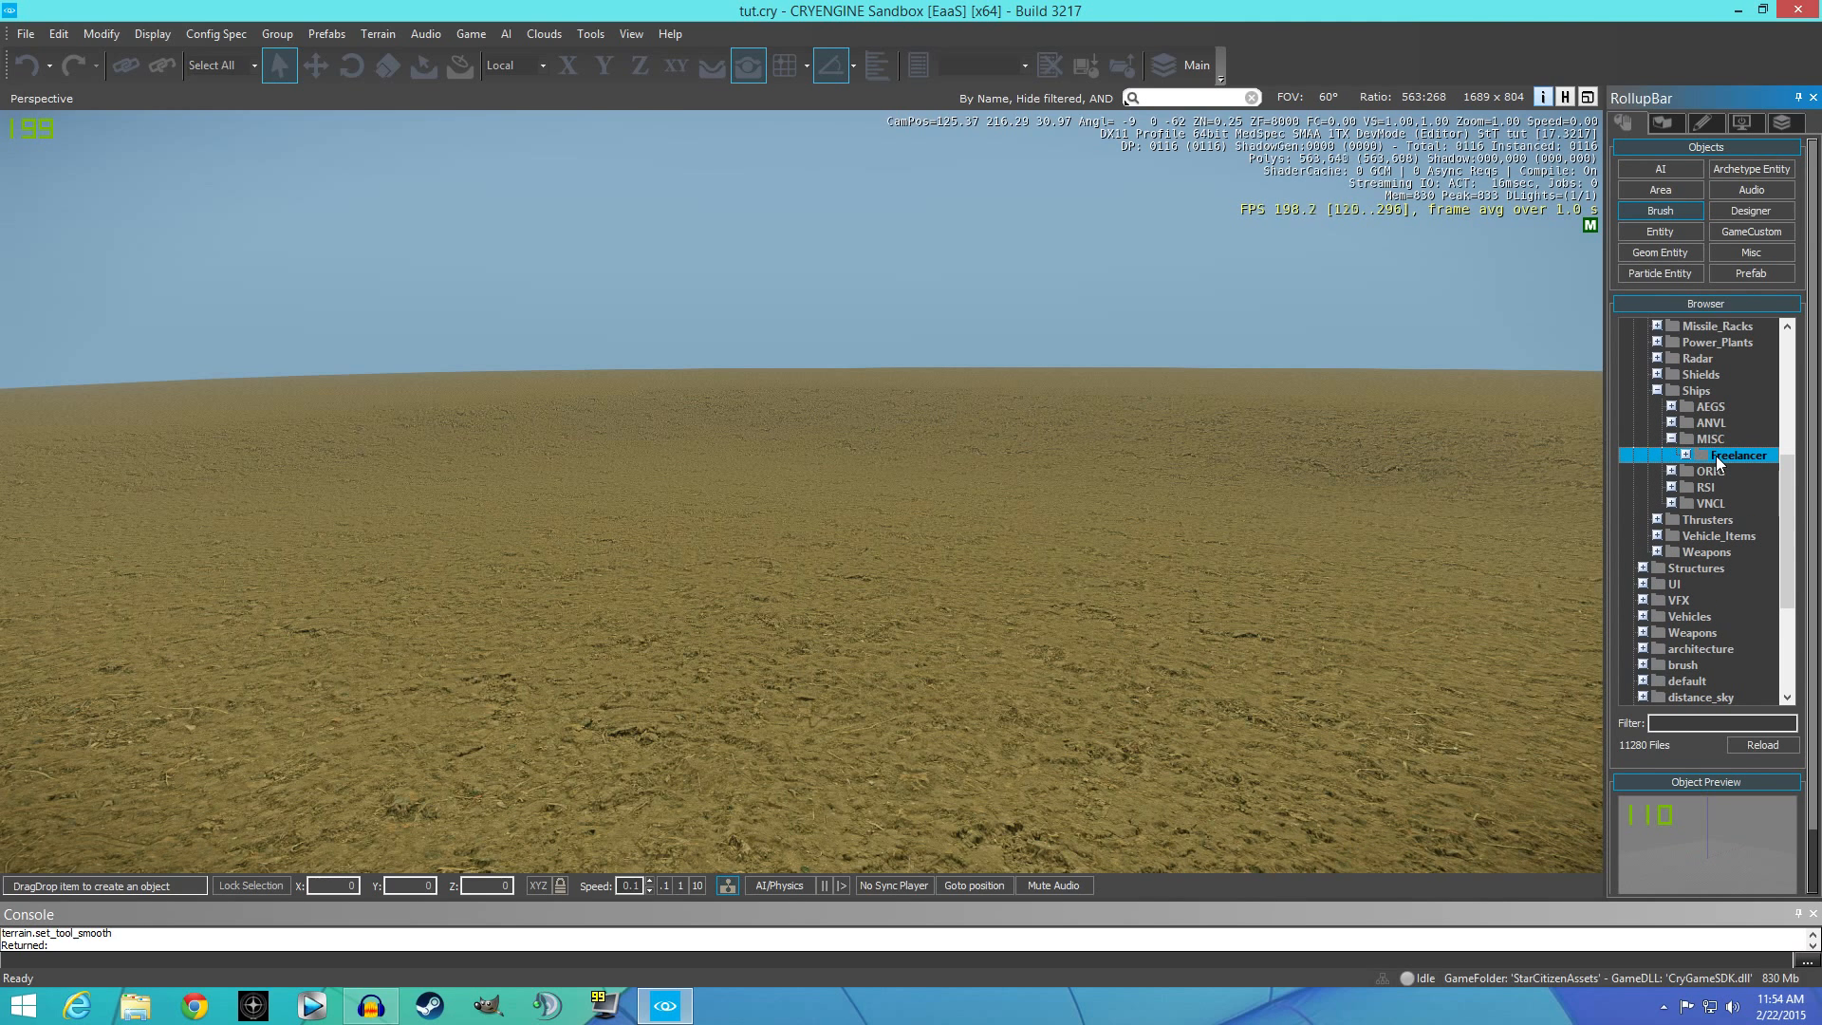
pyautogui.click(1686, 455)
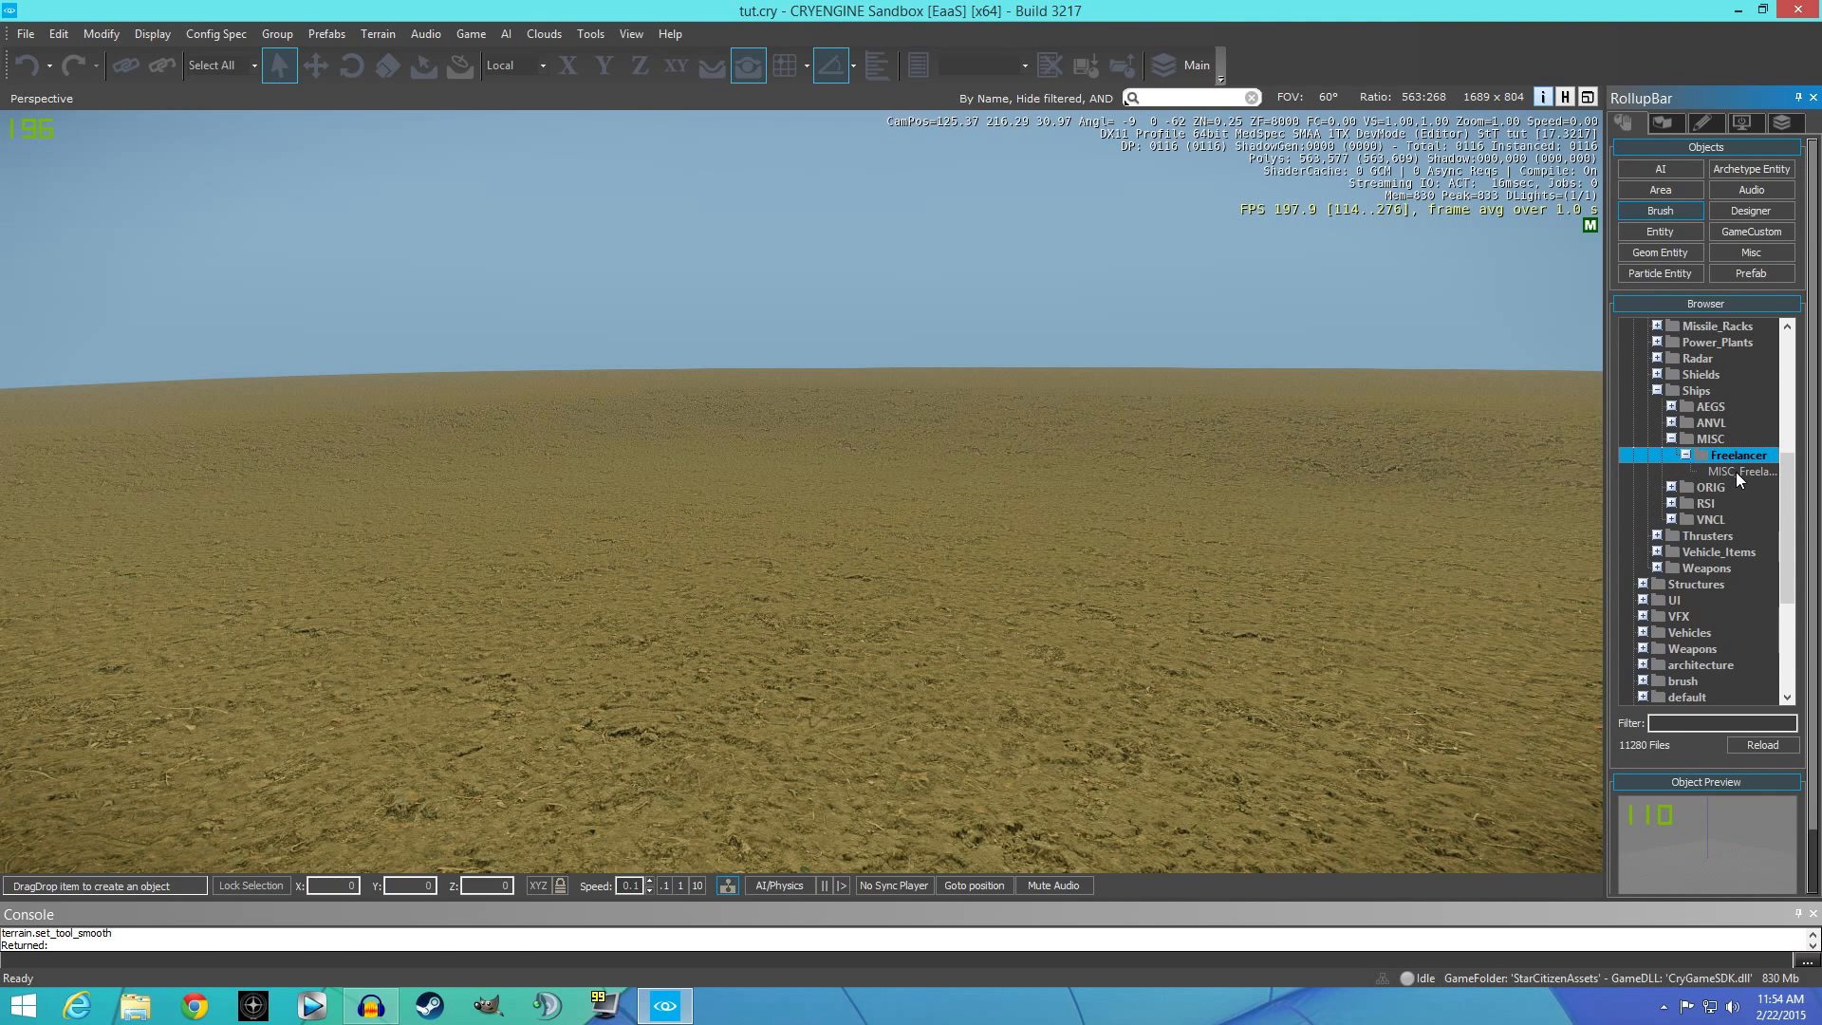
# Place the MISC_Freelancer ship brush on the flattened inland ground and bring it into view.
pyautogui.click(1733, 469)
pyautogui.moveTo(1732, 468); pyautogui.dragTo(448, 489)
pyautogui.press('s')
pyautogui.press('a')
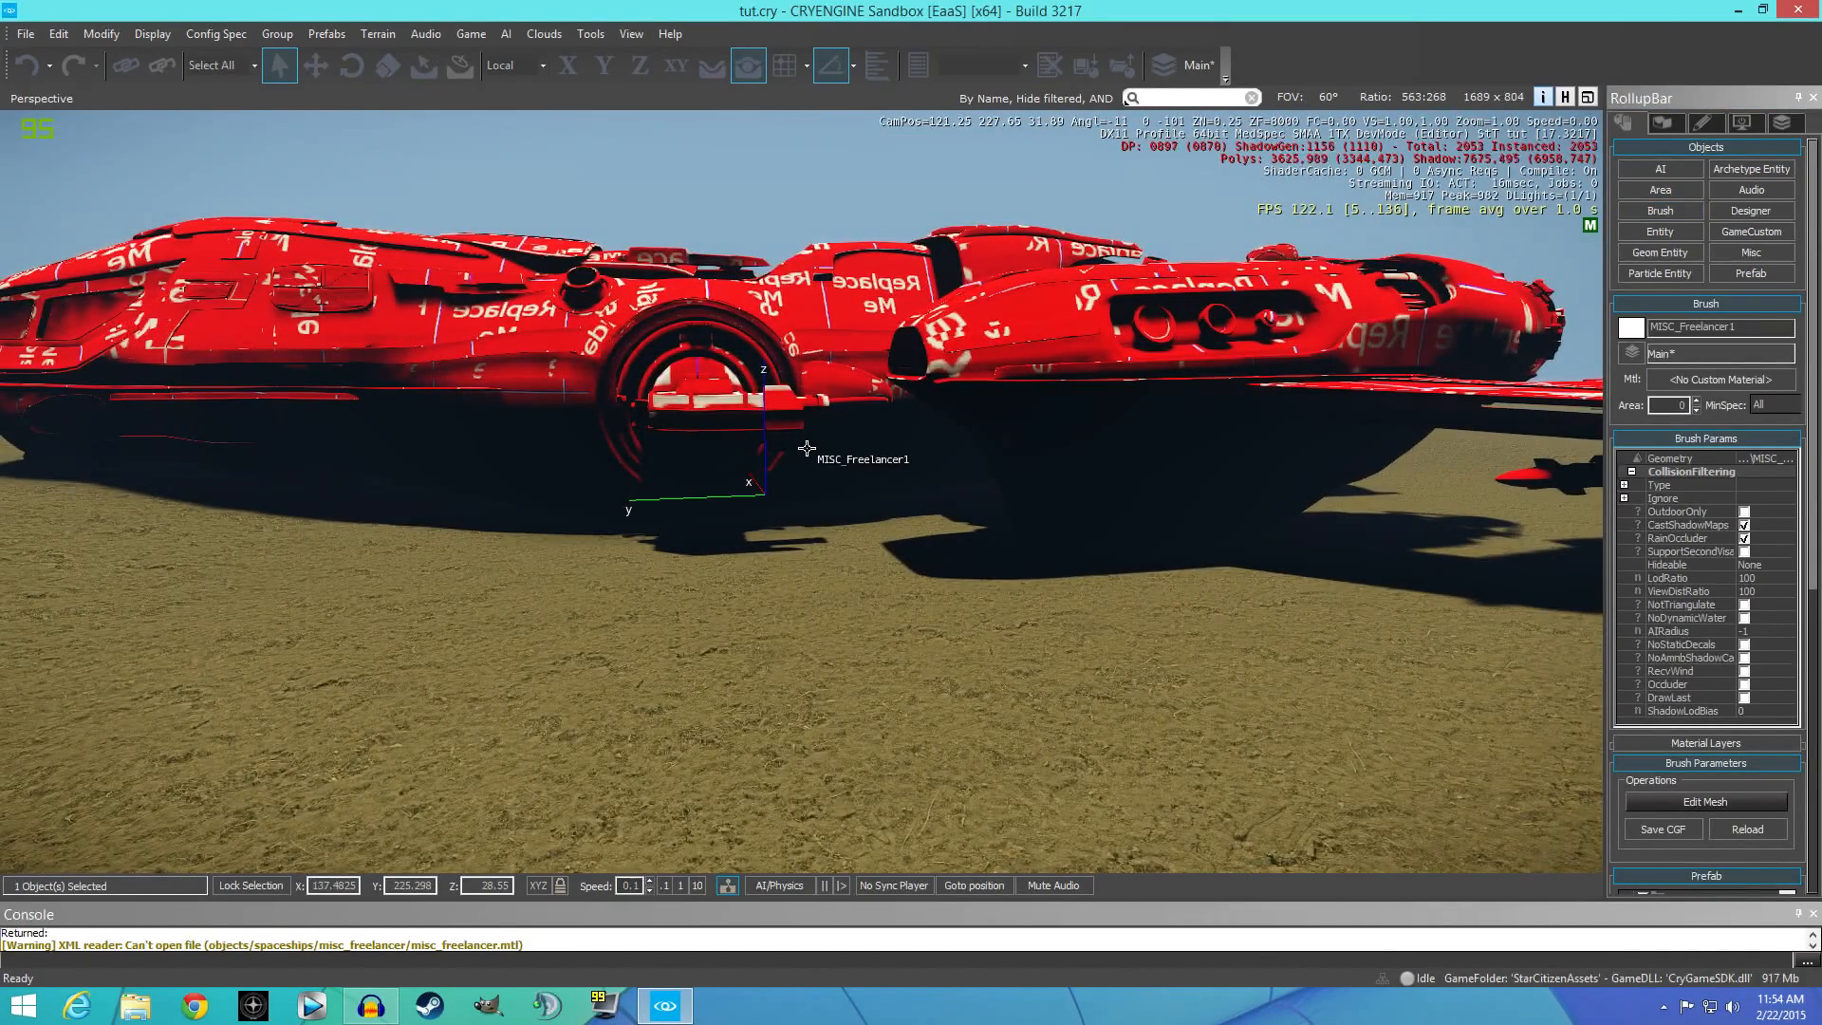
pyautogui.press('a')
pyautogui.press('a')
pyautogui.moveTo(713, 443); pyautogui.dragTo(801, 450, button='right')
pyautogui.press('s')
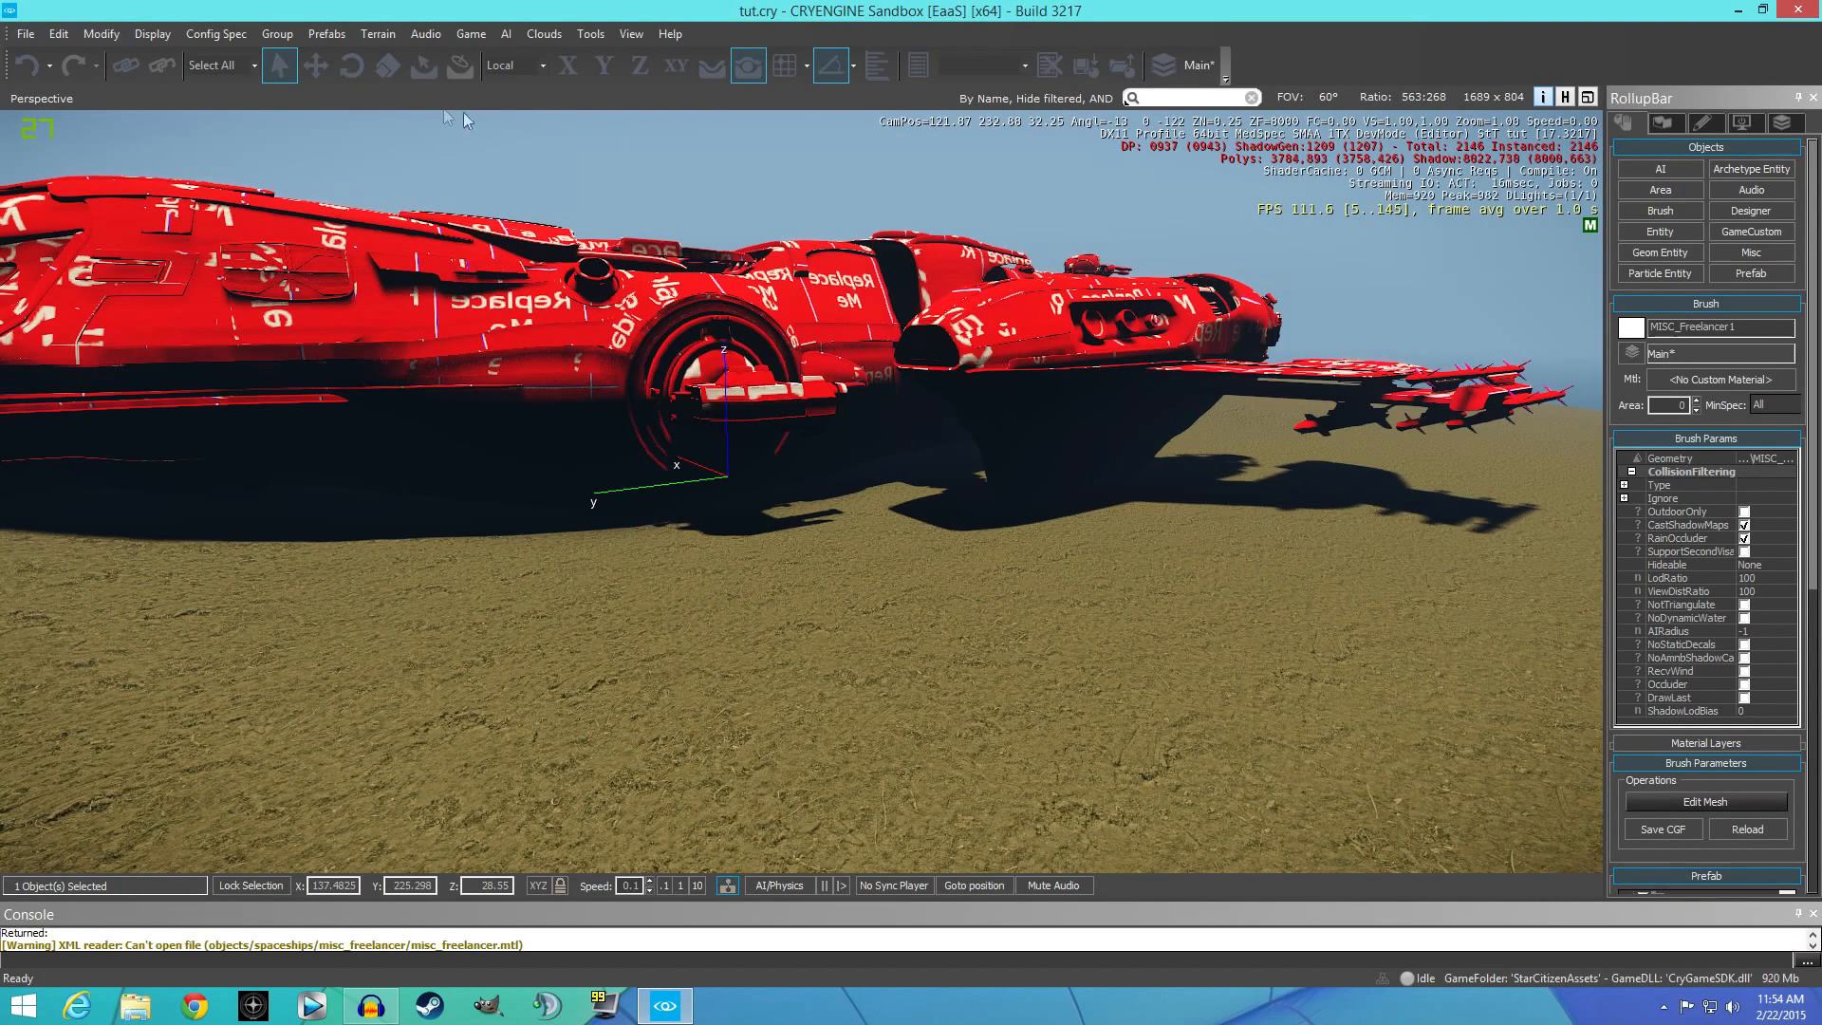
# Raise the Freelancer ship with the Move tool to a Z position of about 30.57, so its landing gear clears the ground.
pyautogui.click(315, 66)
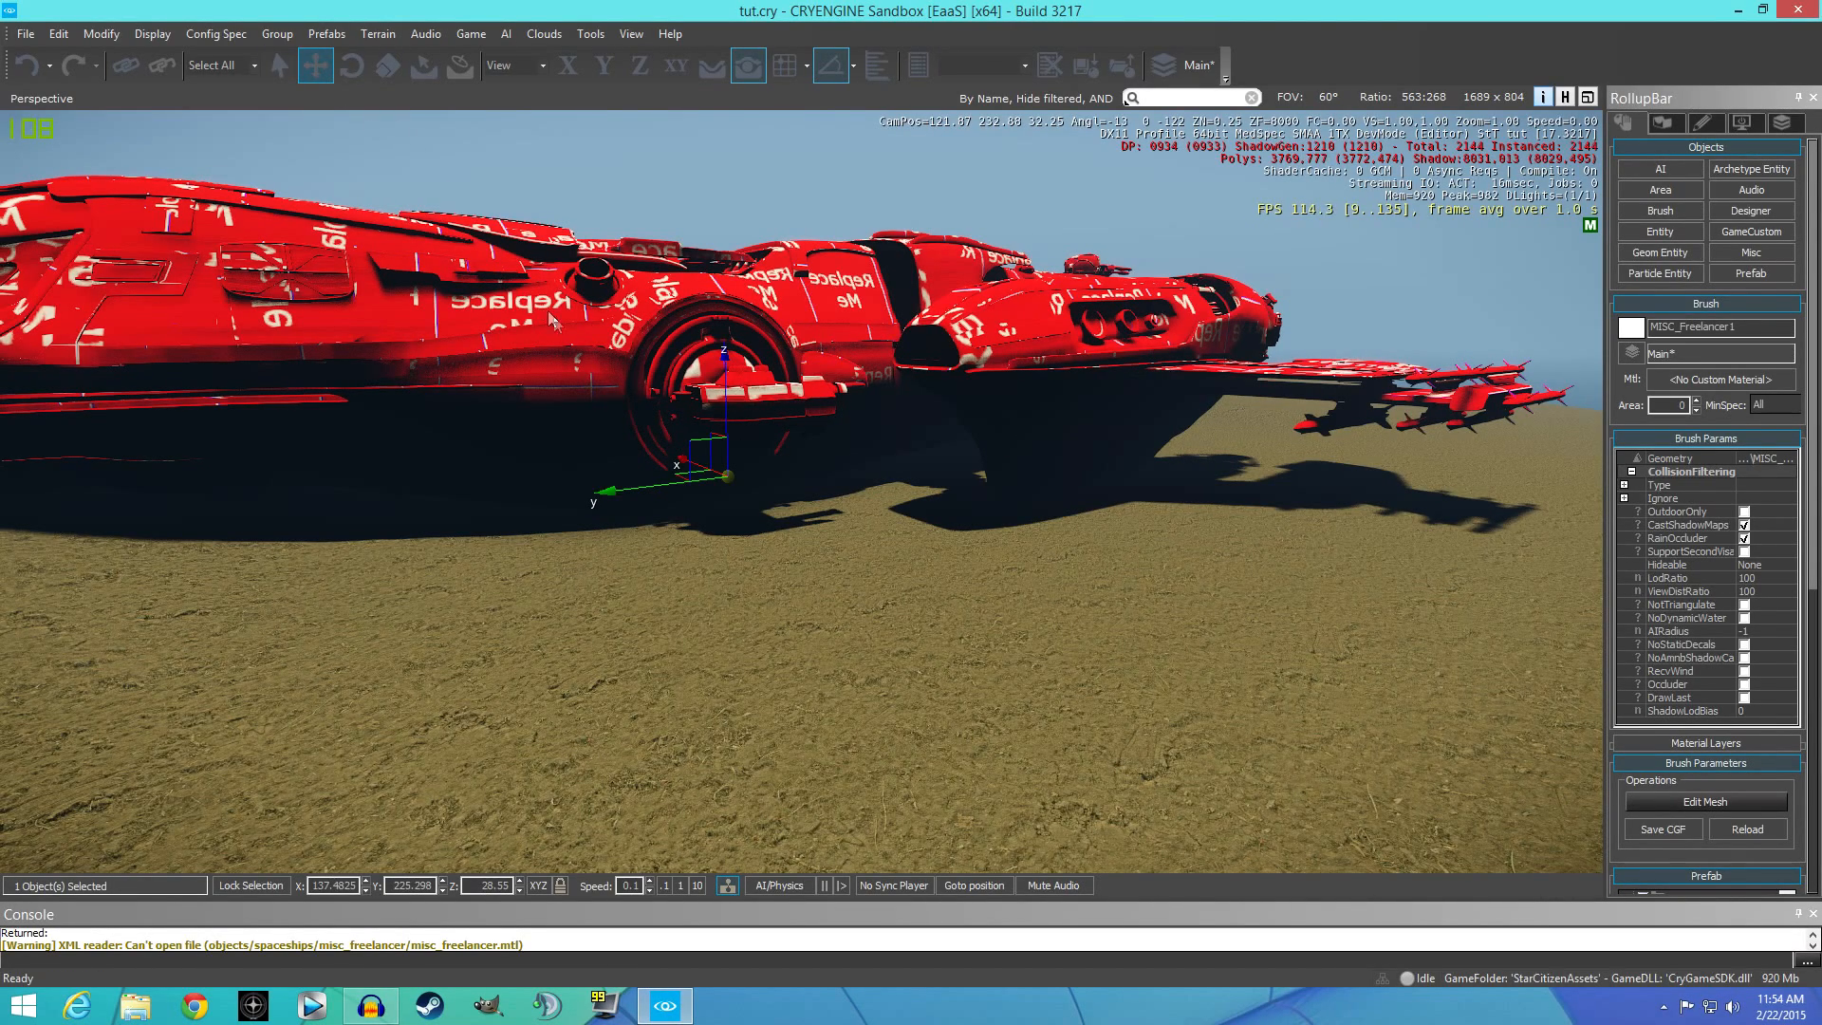
pyautogui.moveTo(728, 357); pyautogui.dragTo(724, 291)
pyautogui.press('s')
pyautogui.press('d')
pyautogui.moveTo(875, 359); pyautogui.dragTo(774, 366, button='right')
pyautogui.moveTo(1246, 376); pyautogui.dragTo(1446, 308, button='right')
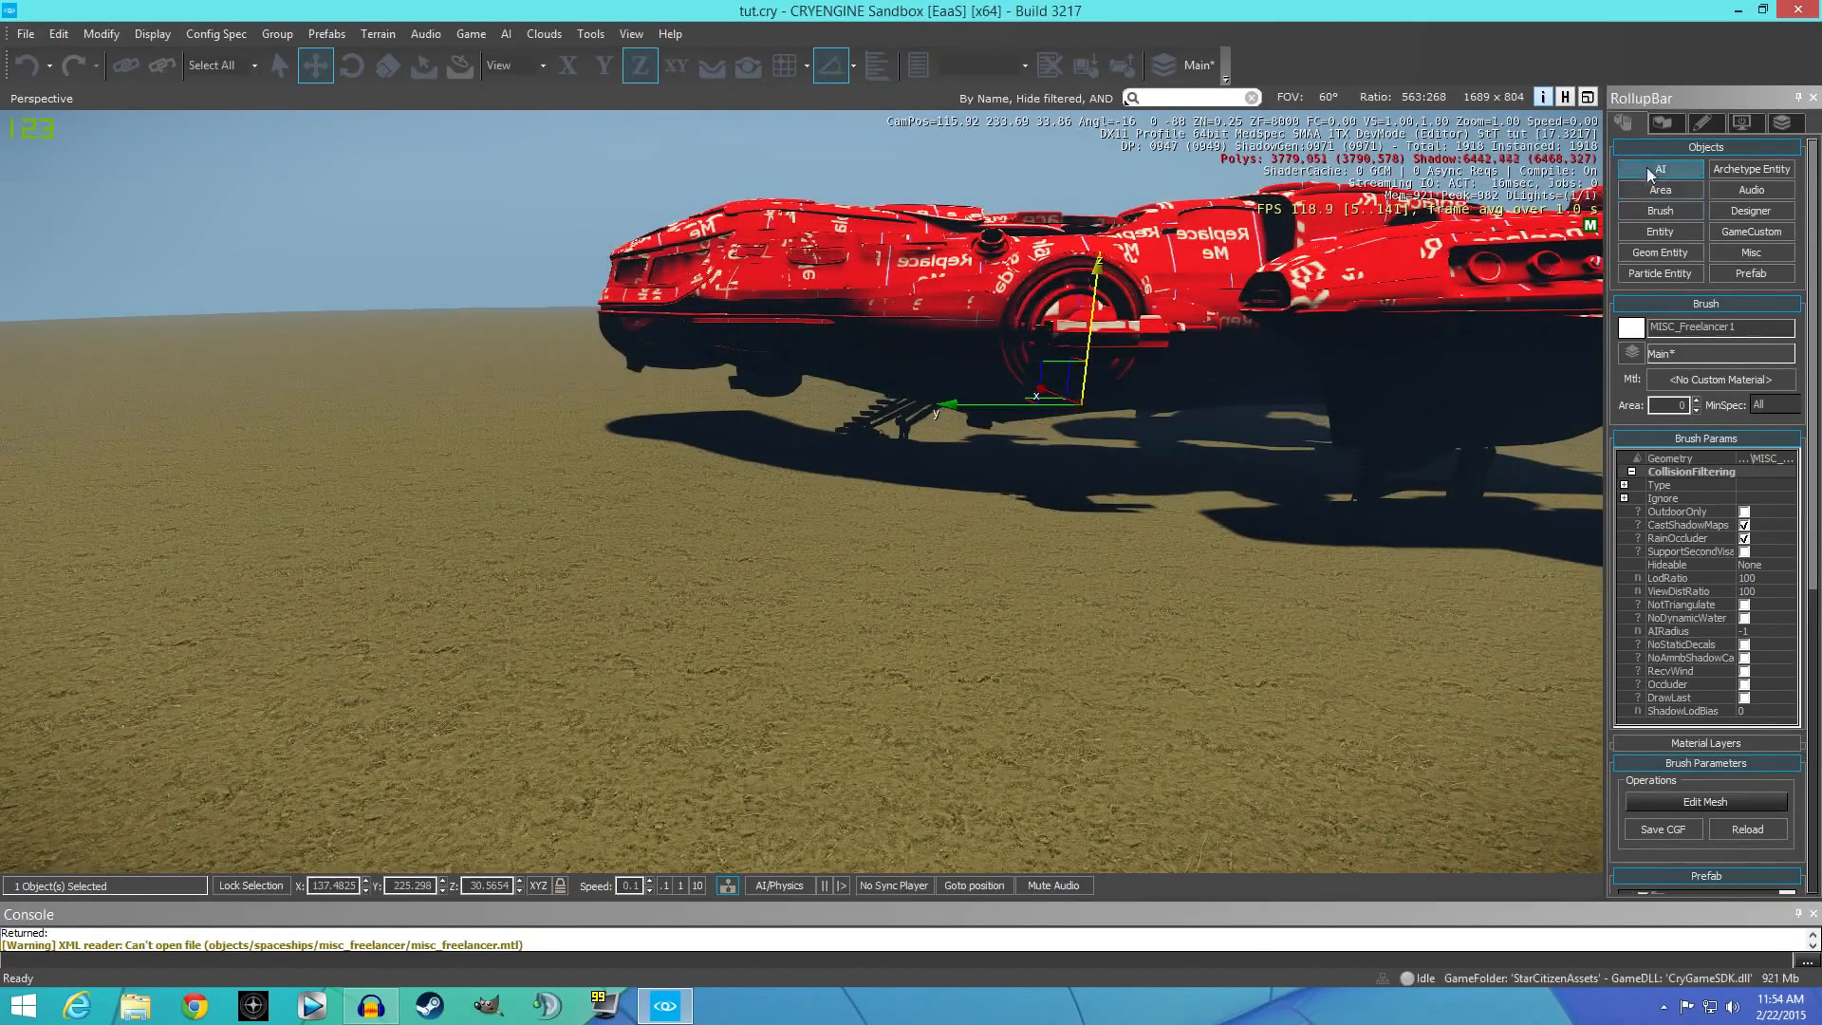
pyautogui.press('a')
pyautogui.moveTo(1129, 380); pyautogui.dragTo(1090, 321, button='right')
pyautogui.press('w')
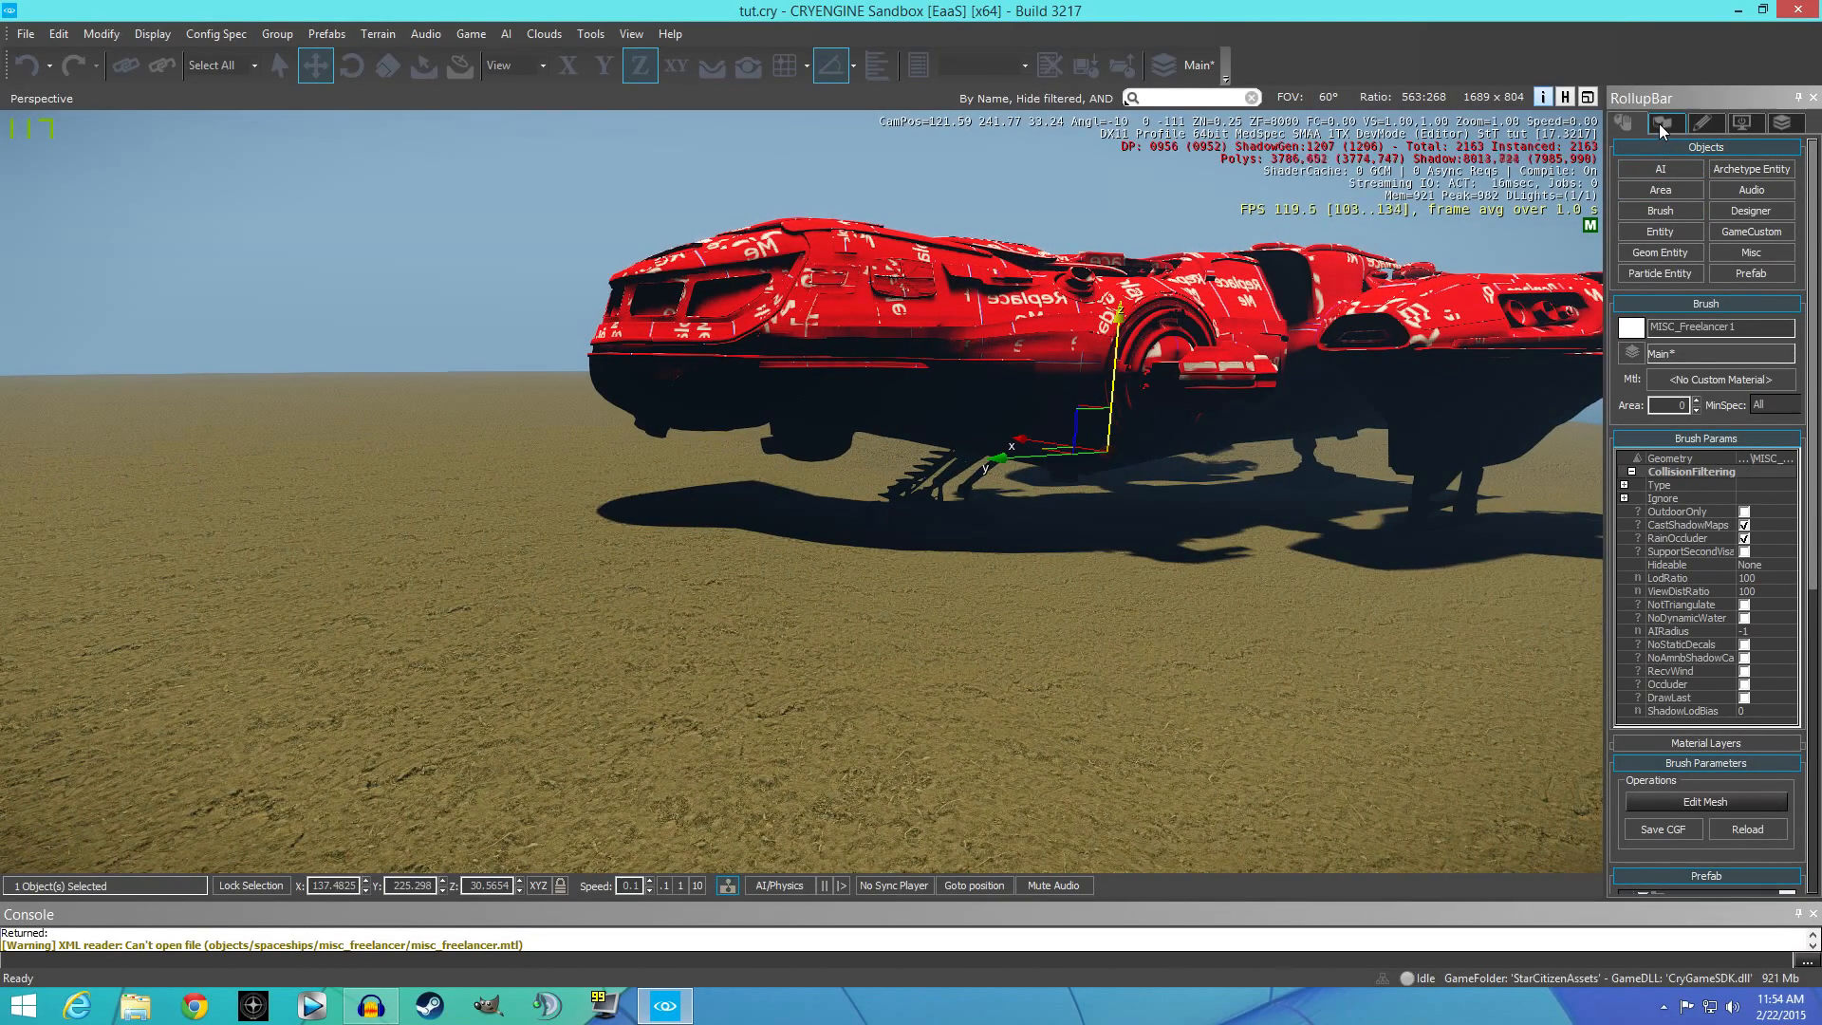
# Widen the object settings area and place an EnvironmentProbe on the open ground ahead of the ship's nose.
pyautogui.click(1751, 252)
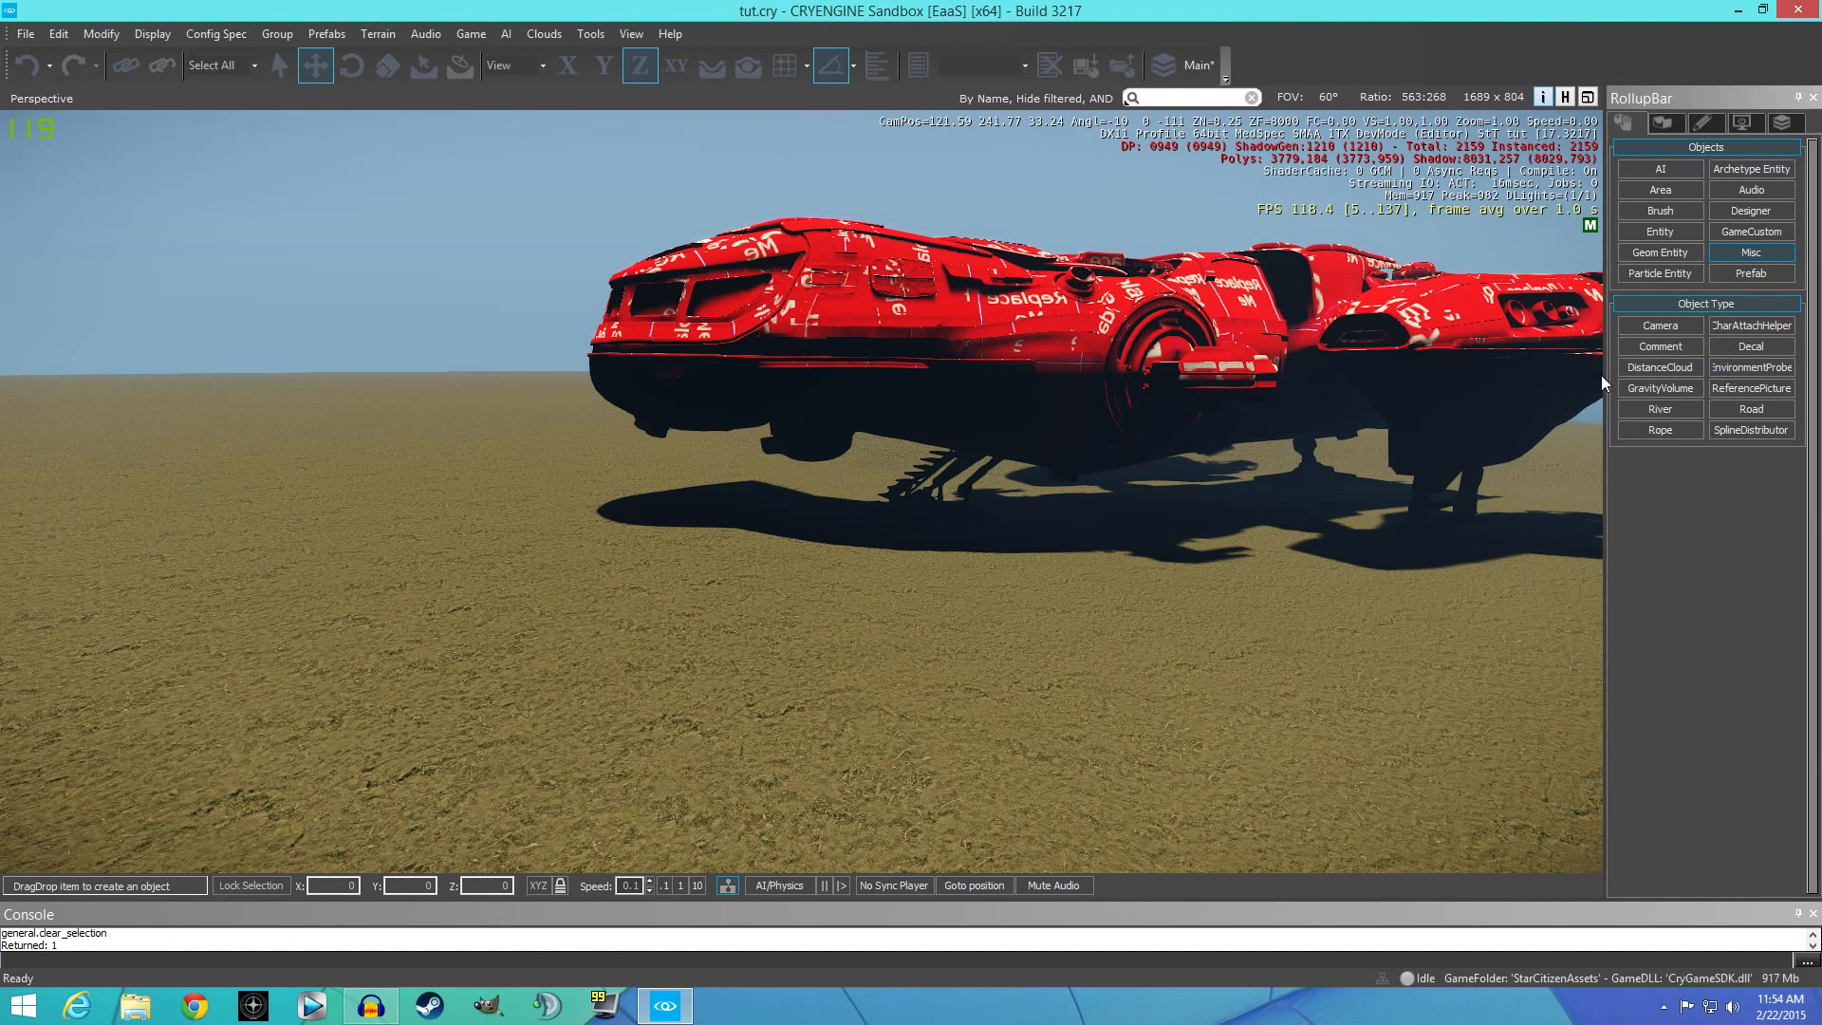
pyautogui.moveTo(1607, 373); pyautogui.dragTo(1527, 373)
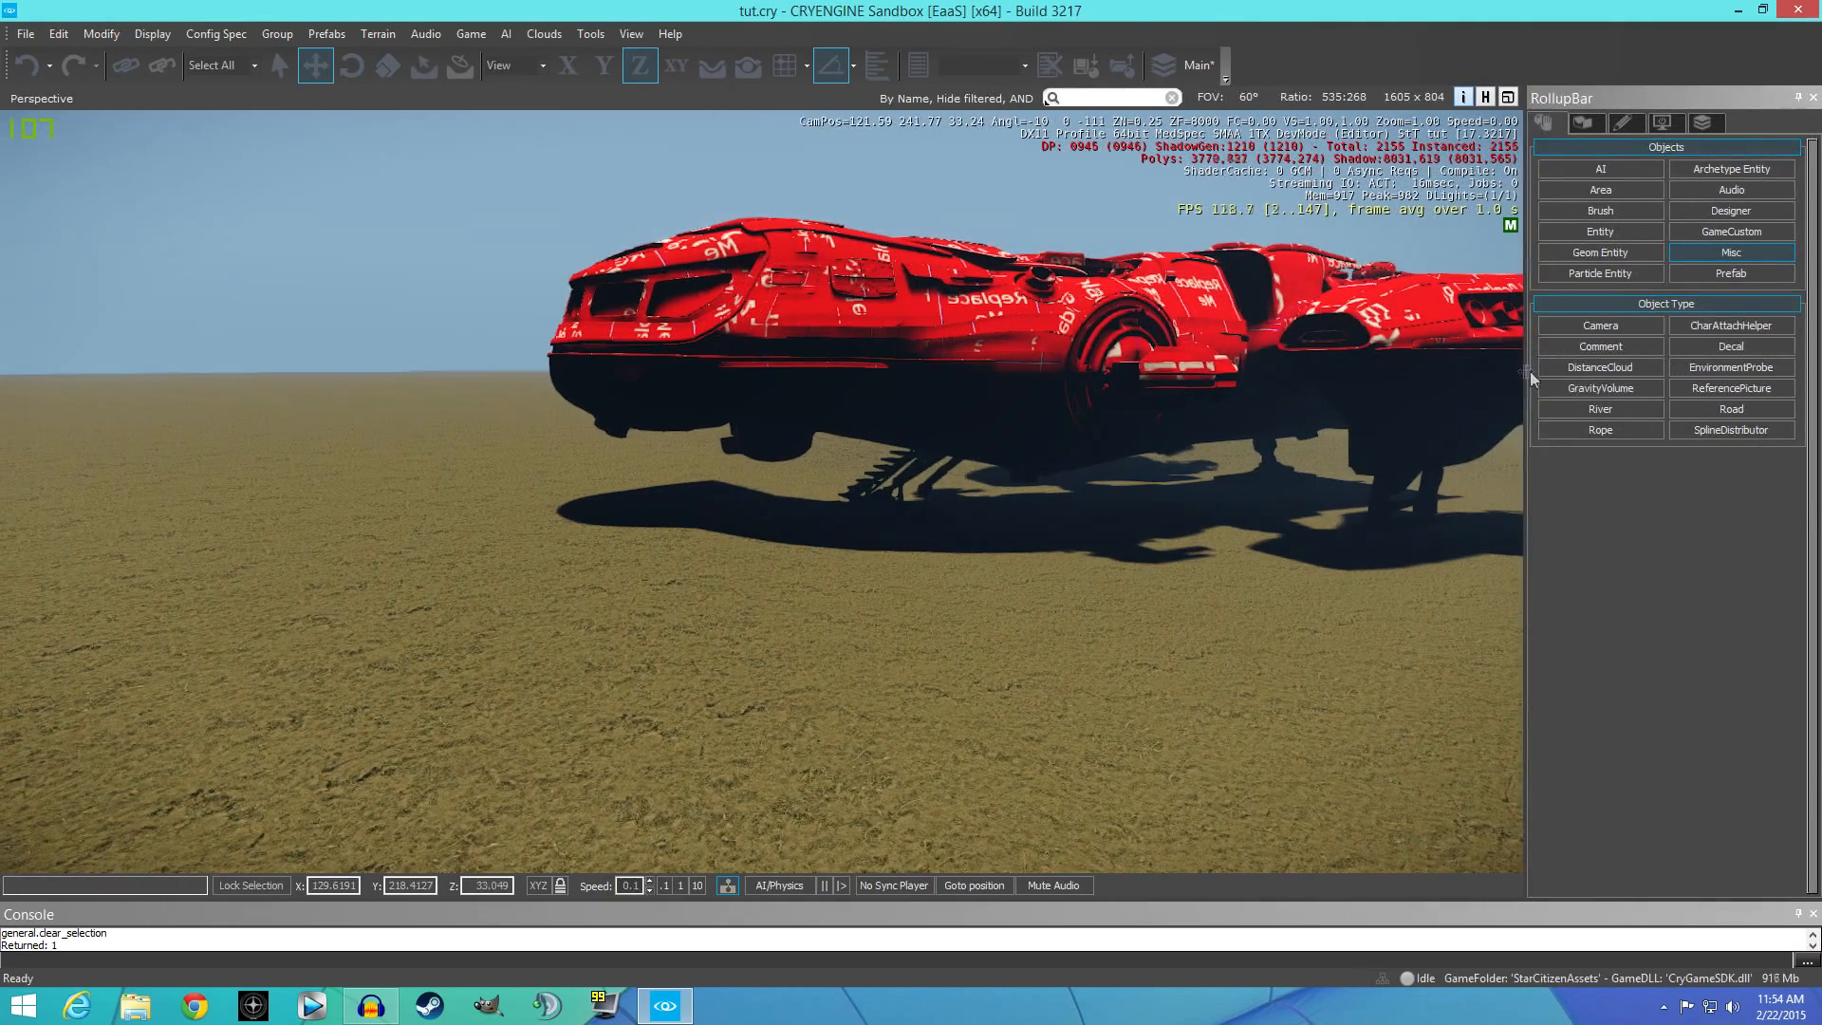
pyautogui.click(1712, 370)
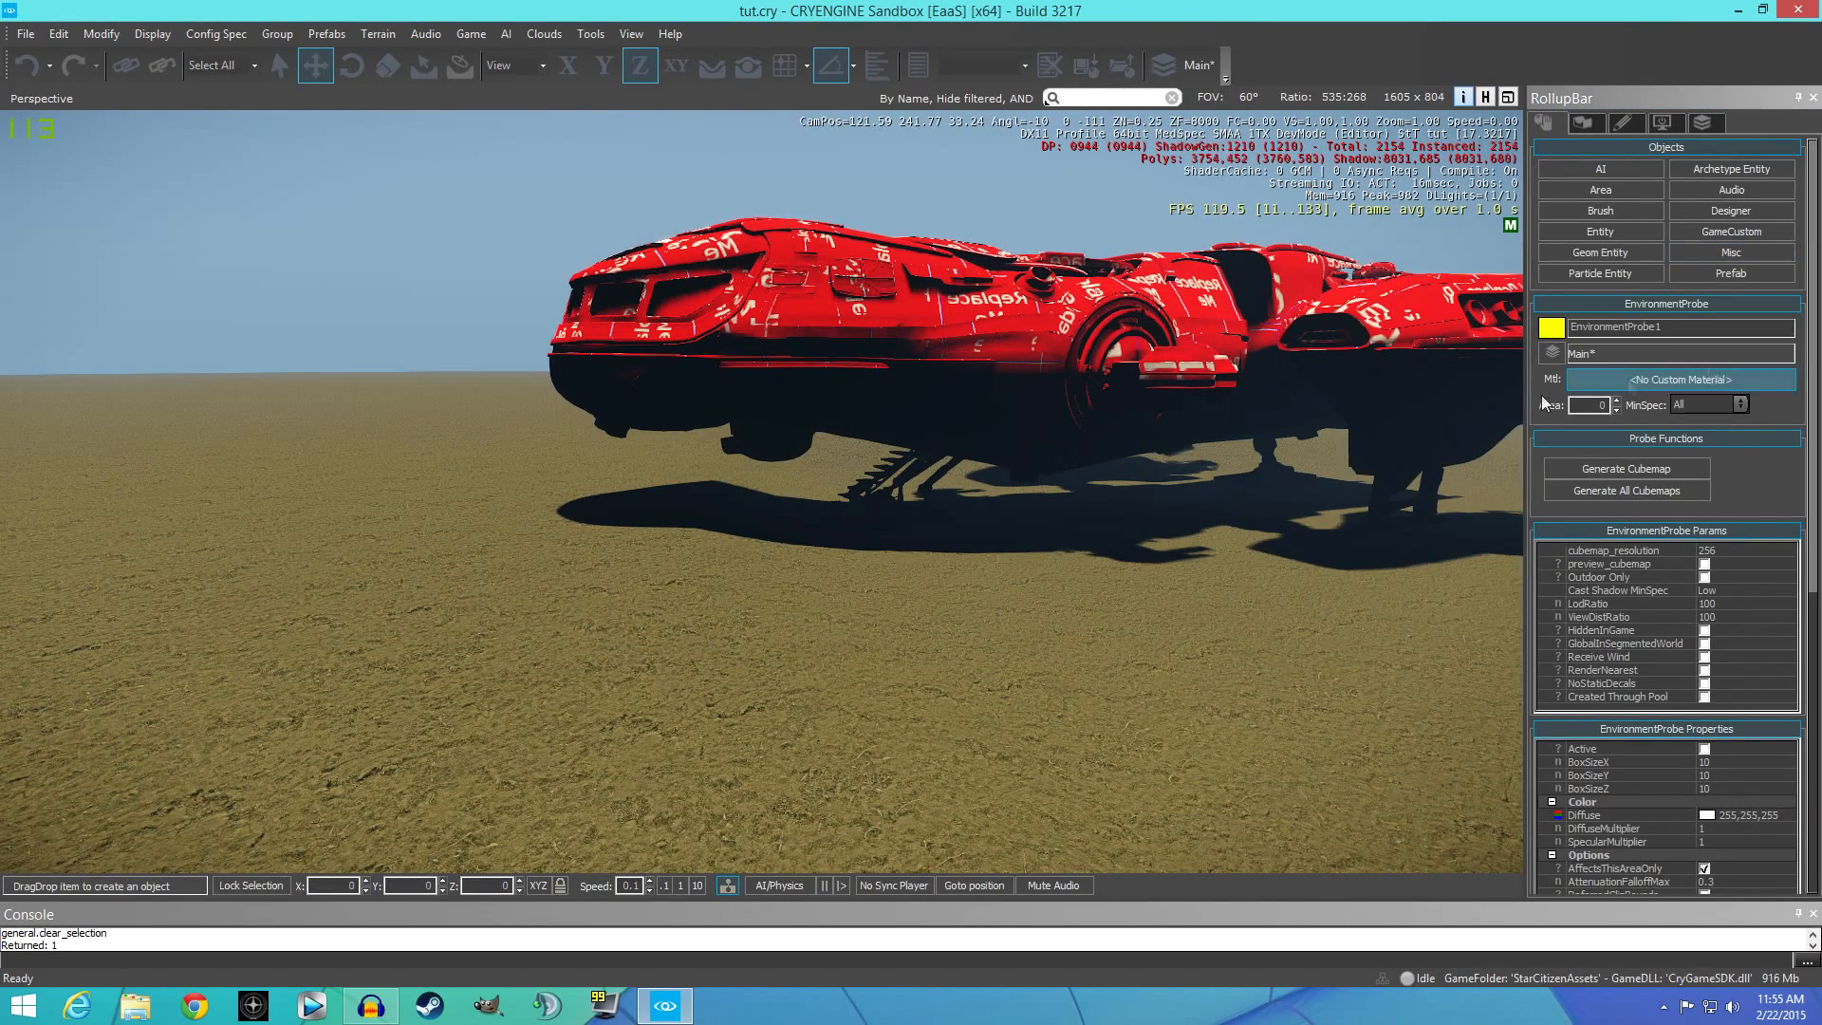
pyautogui.press('s')
pyautogui.moveTo(396, 416)
pyautogui.mouseDown(button='right')
pyautogui.moveTo(368, 410)
pyautogui.moveTo(406, 420)
pyautogui.mouseUp(button='right')
pyautogui.press('w')
pyautogui.press('a')
pyautogui.press('a')
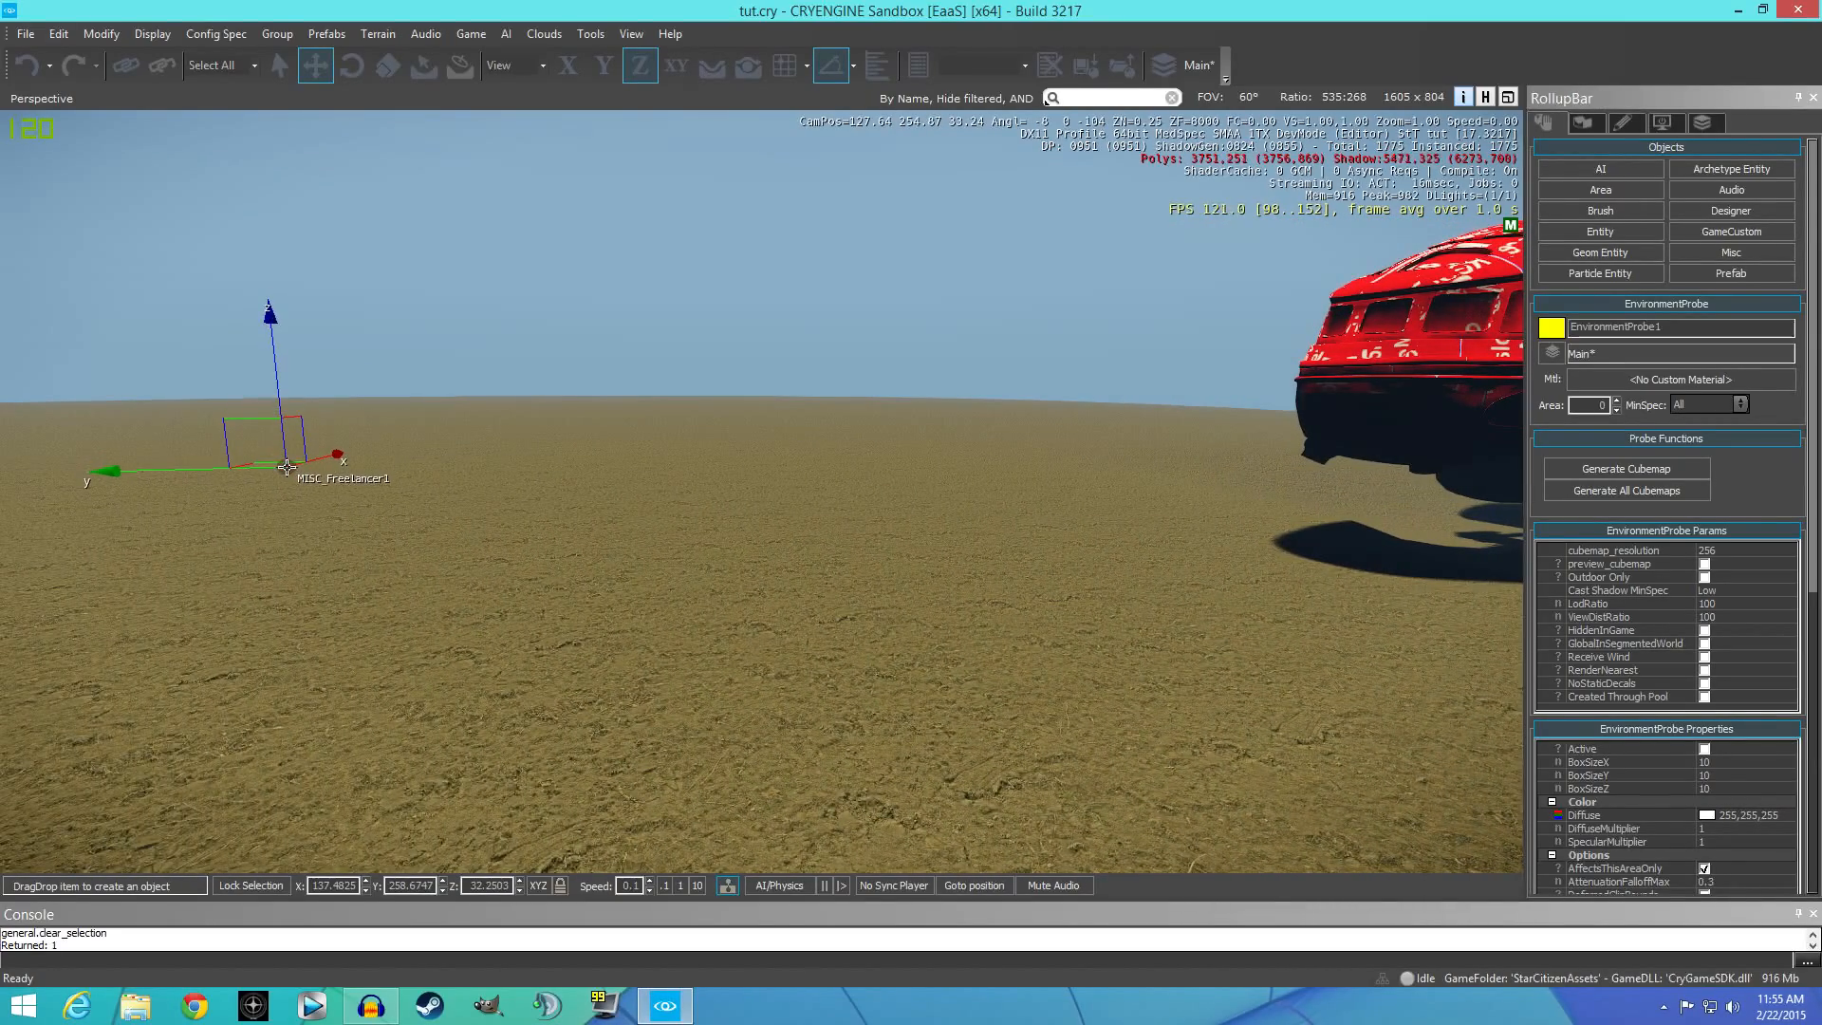
pyautogui.press('w')
pyautogui.moveTo(344, 492); pyautogui.dragTo(242, 402, button='right')
pyautogui.press('a')
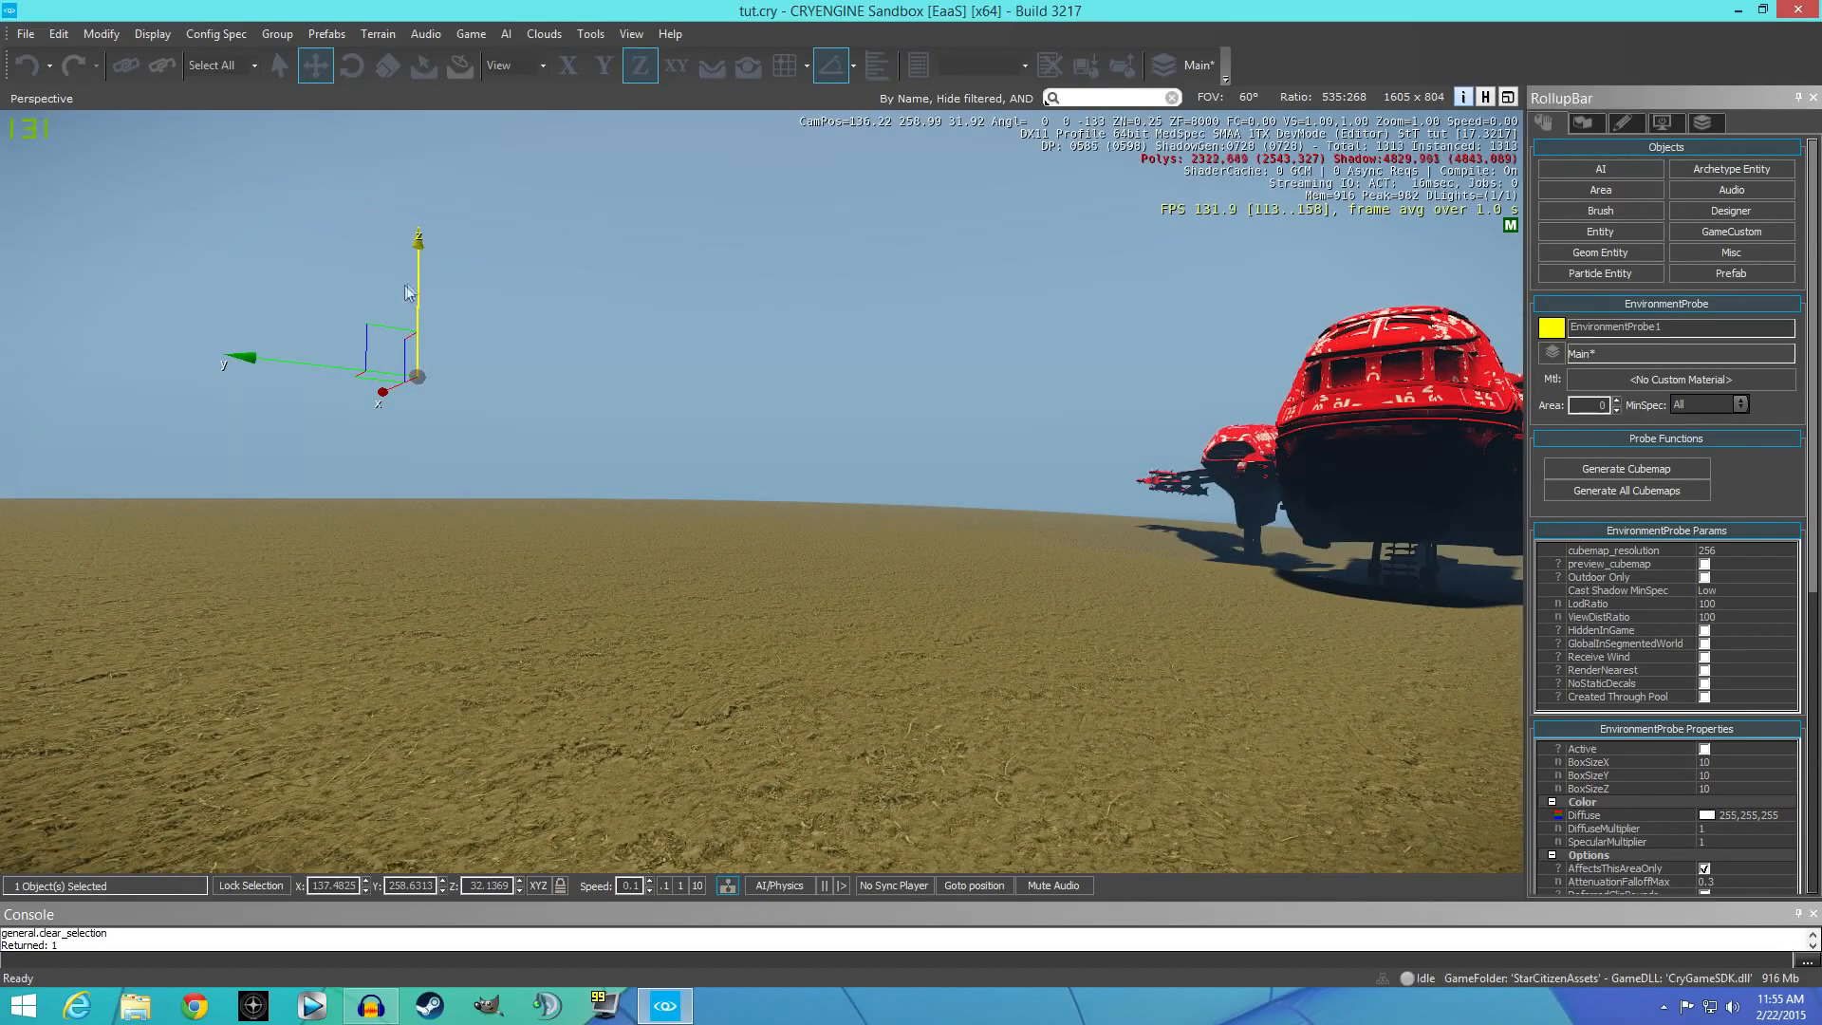
# Move the environment probe vertically to just above the terrain, at a Z position of about 30.47.
pyautogui.moveTo(416, 278); pyautogui.dragTo(417, 439)
pyautogui.moveTo(417, 438); pyautogui.dragTo(534, 181, button='right')
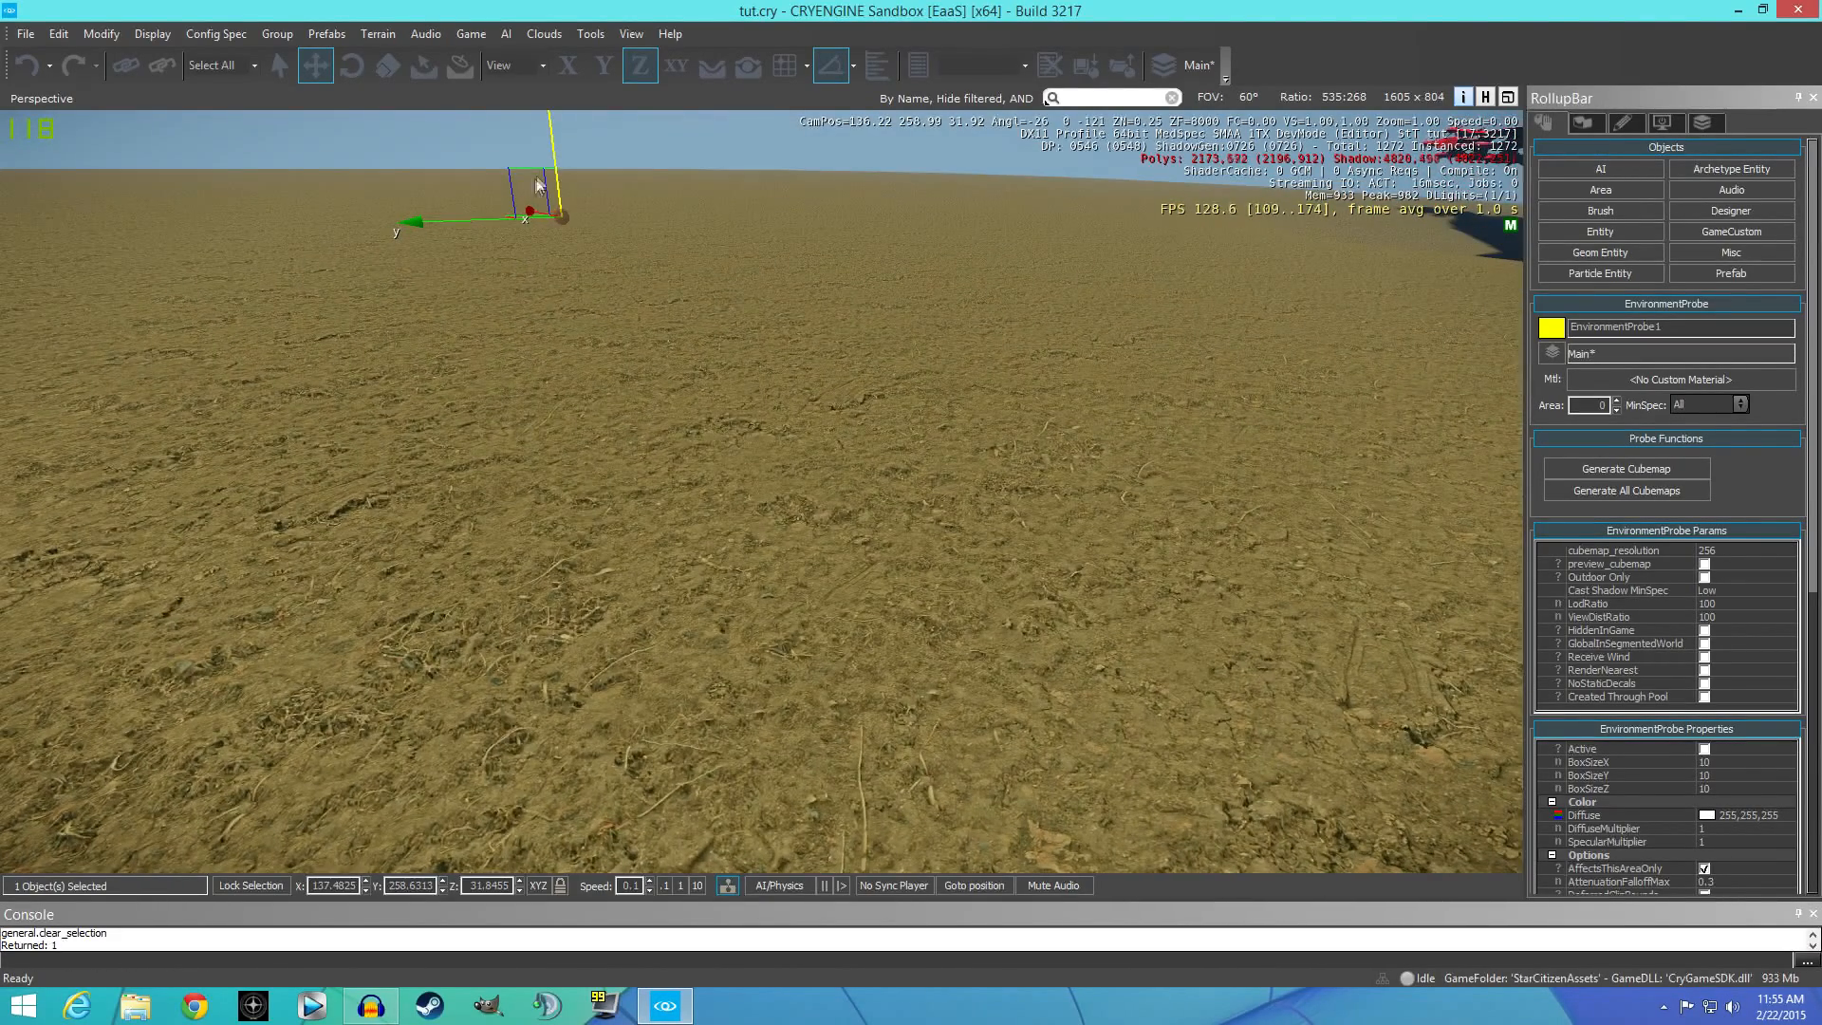
pyautogui.press('d')
pyautogui.moveTo(705, 269); pyautogui.dragTo(617, 208, button='right')
pyautogui.moveTo(533, 204); pyautogui.dragTo(588, 683)
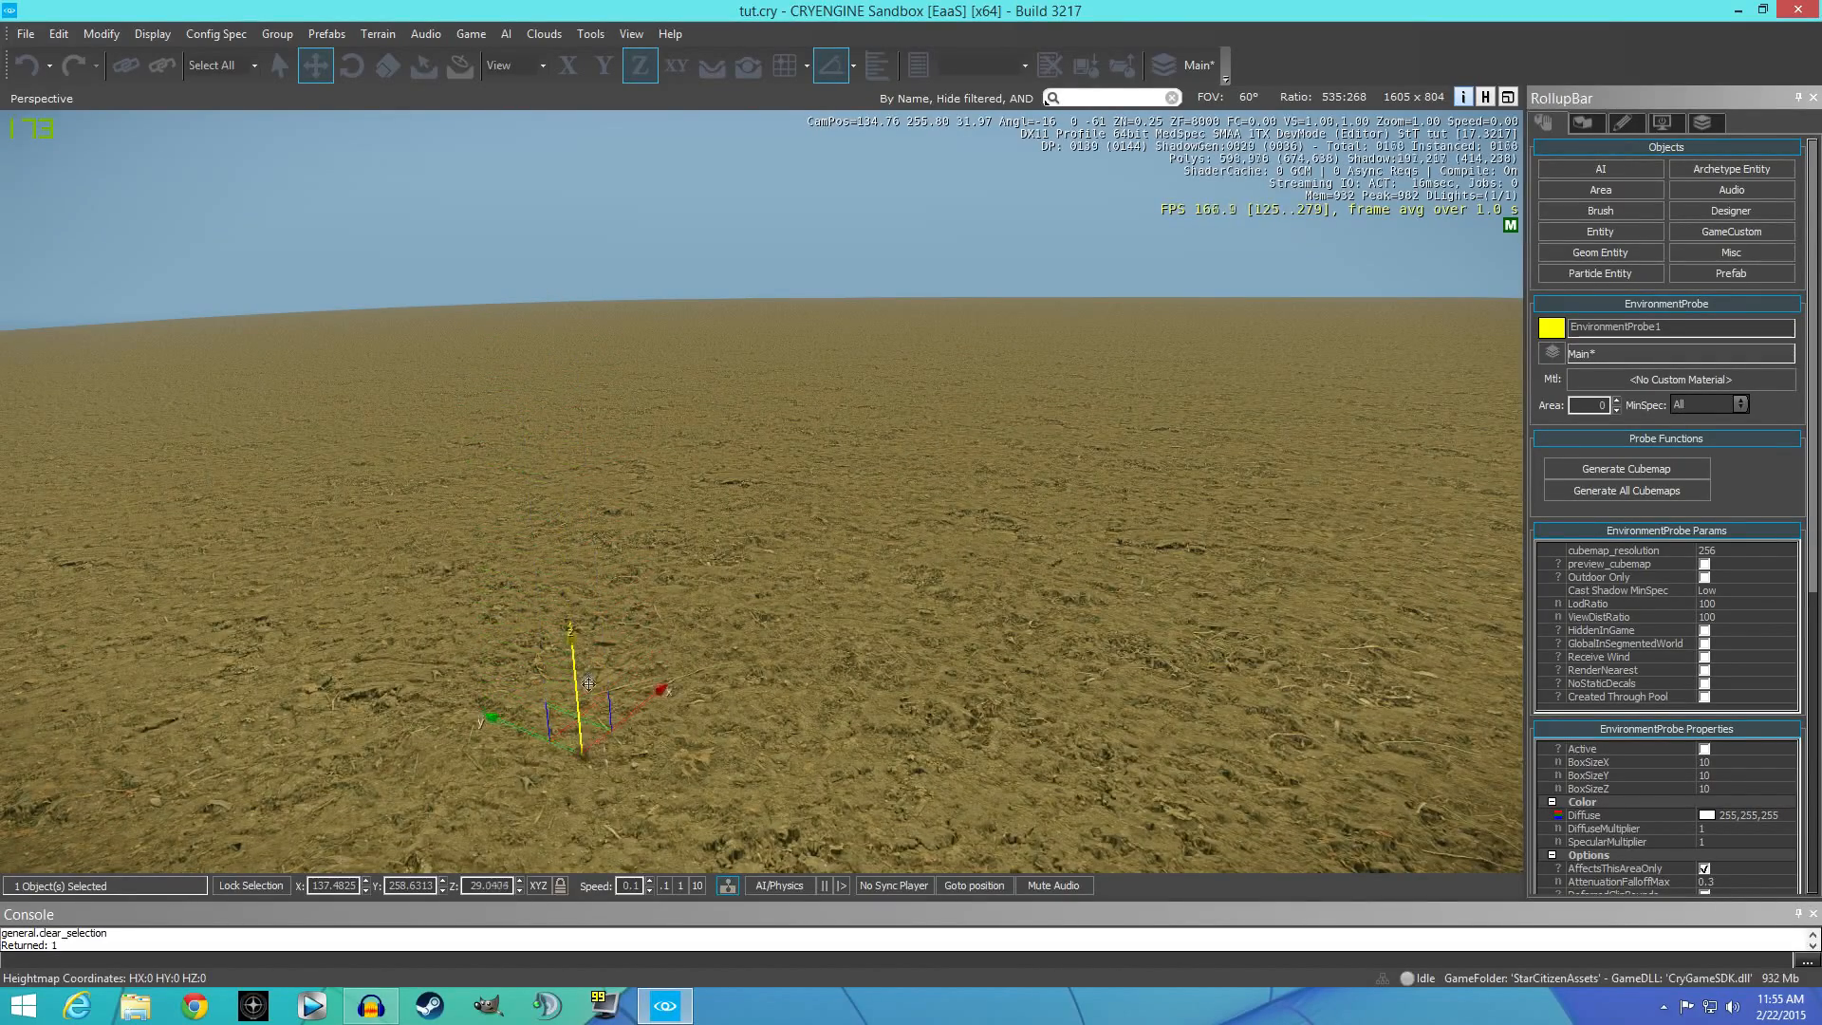
pyautogui.moveTo(581, 463); pyautogui.dragTo(710, 488, button='right')
pyautogui.press('w')
pyautogui.press('a')
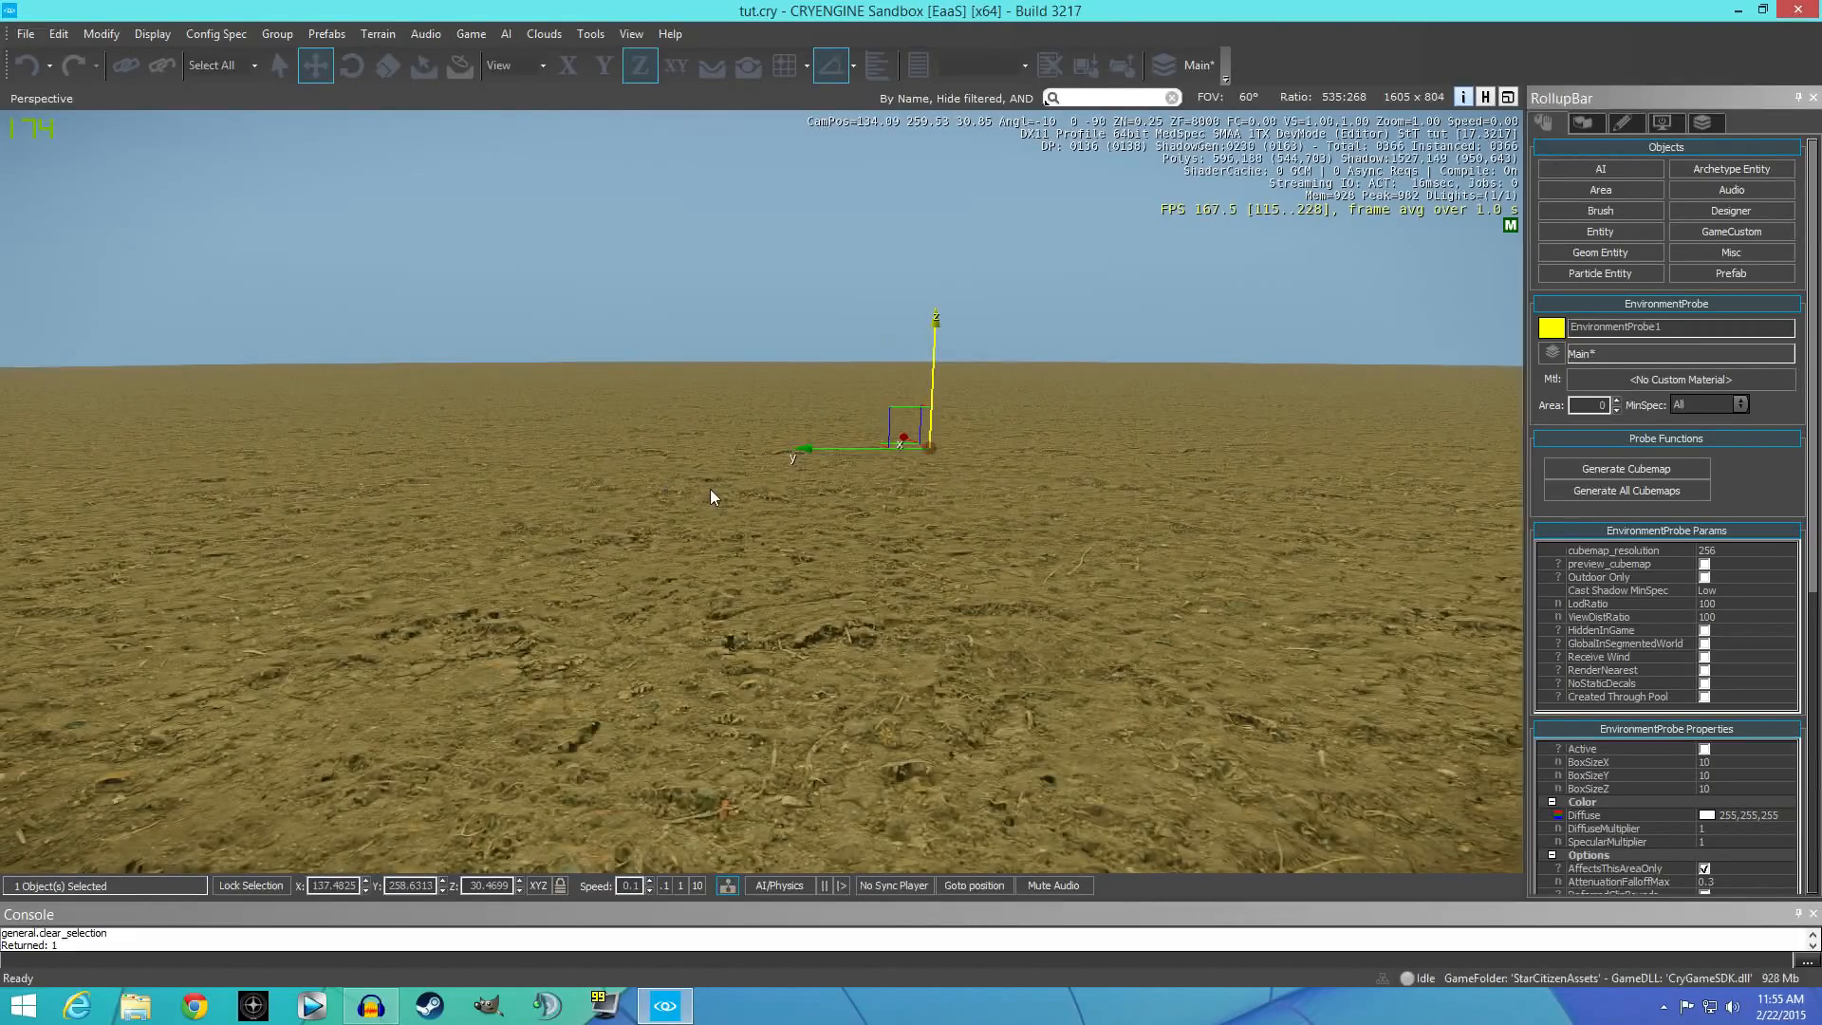
pyautogui.press('d')
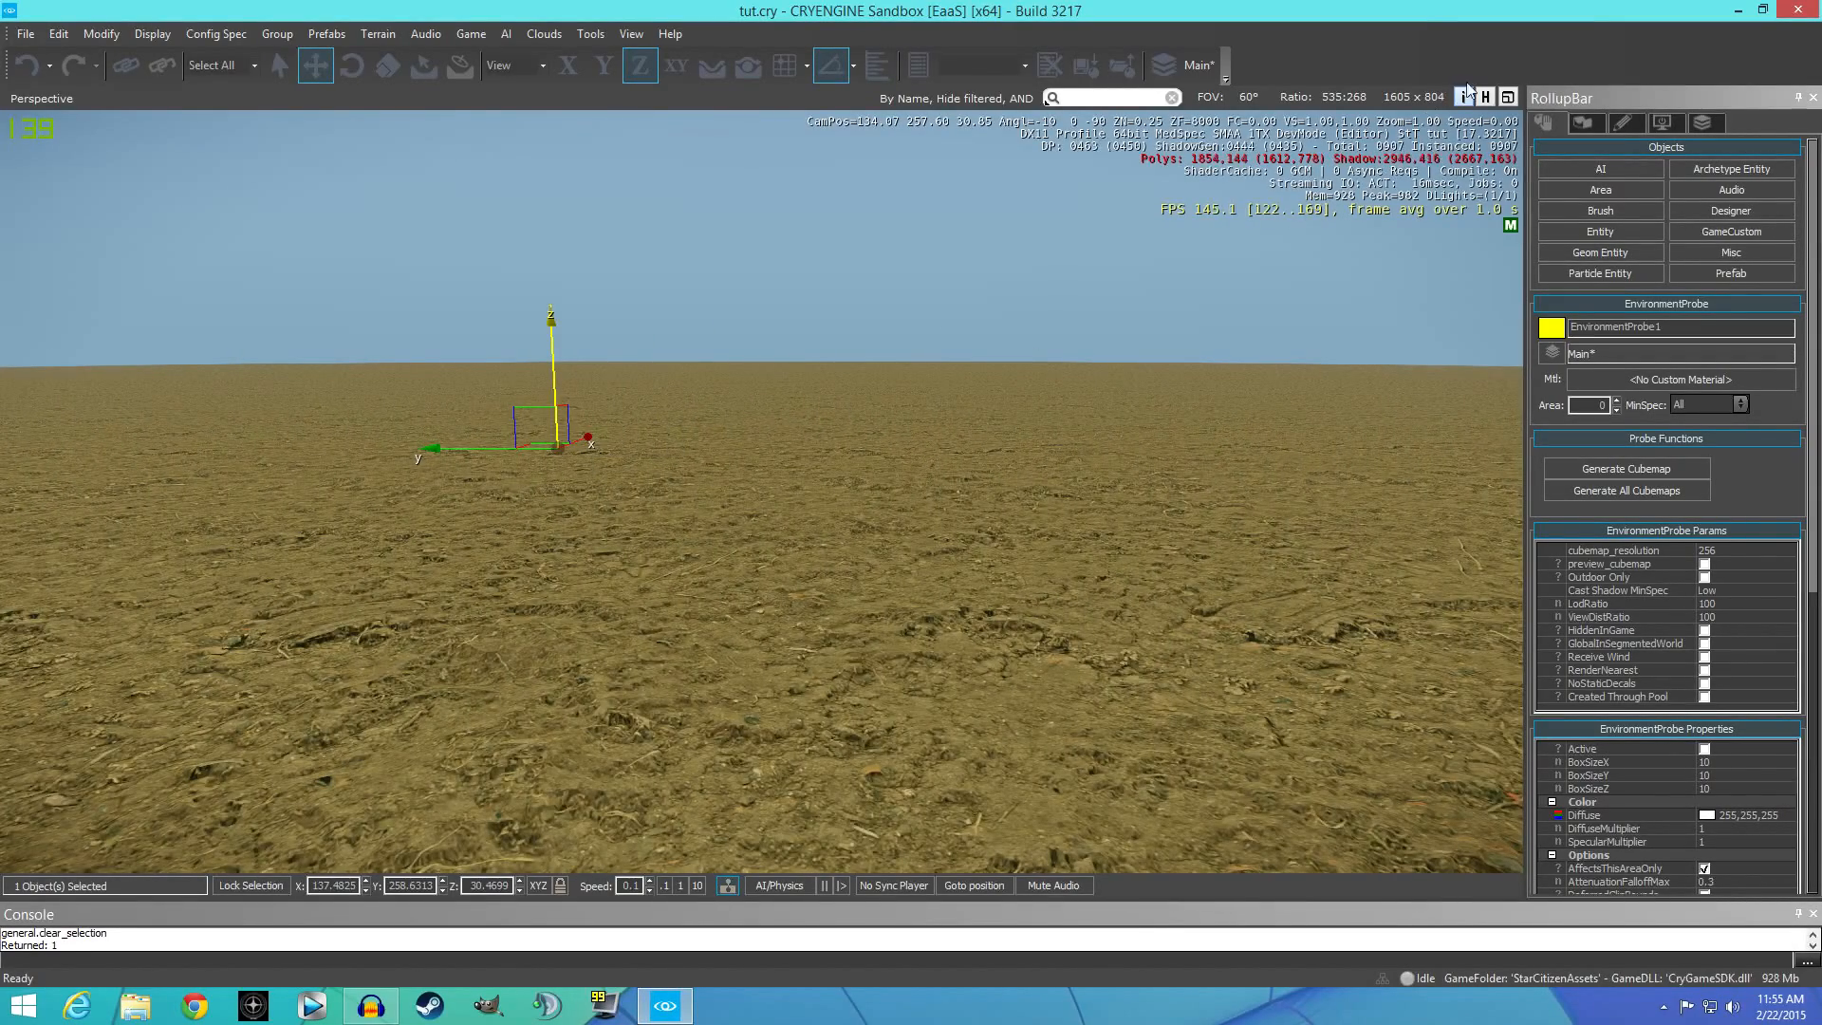
# Show the helpers to examine the environment probe's box, and hide them again.
pyautogui.hotkey('shift', 'space')
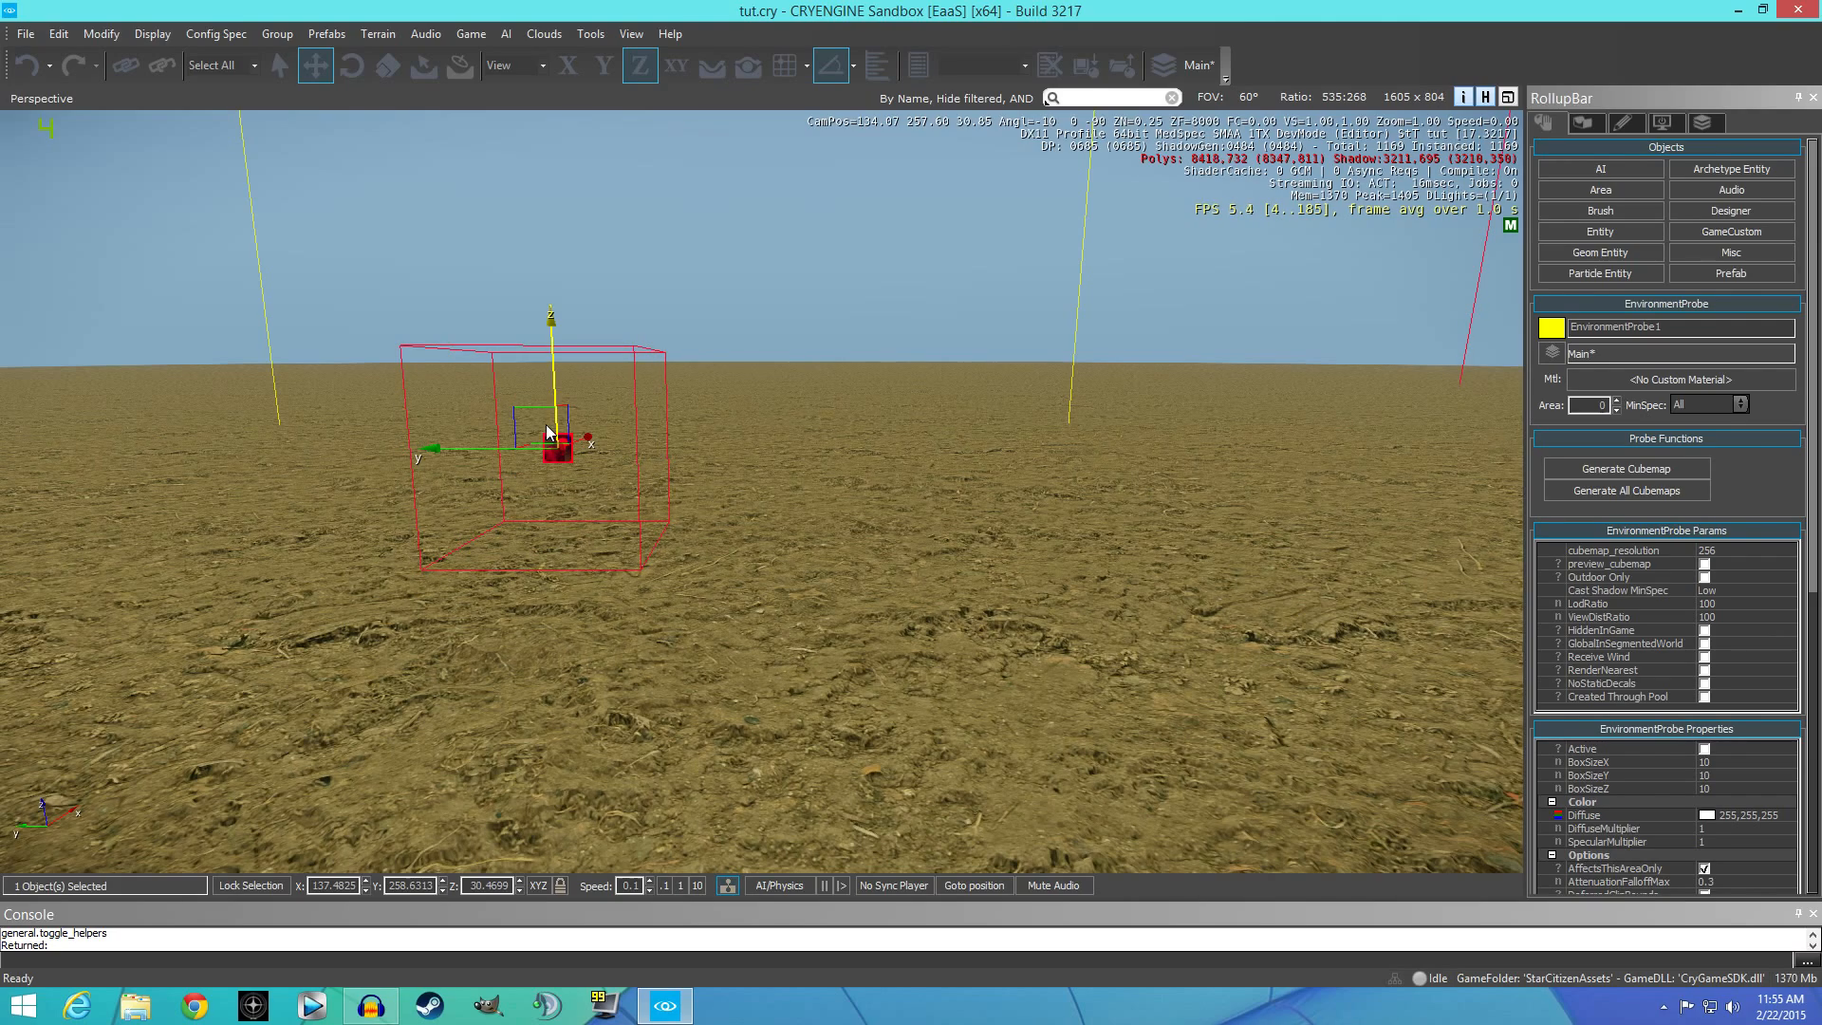
pyautogui.moveTo(698, 556); pyautogui.dragTo(698, 556, button='right')
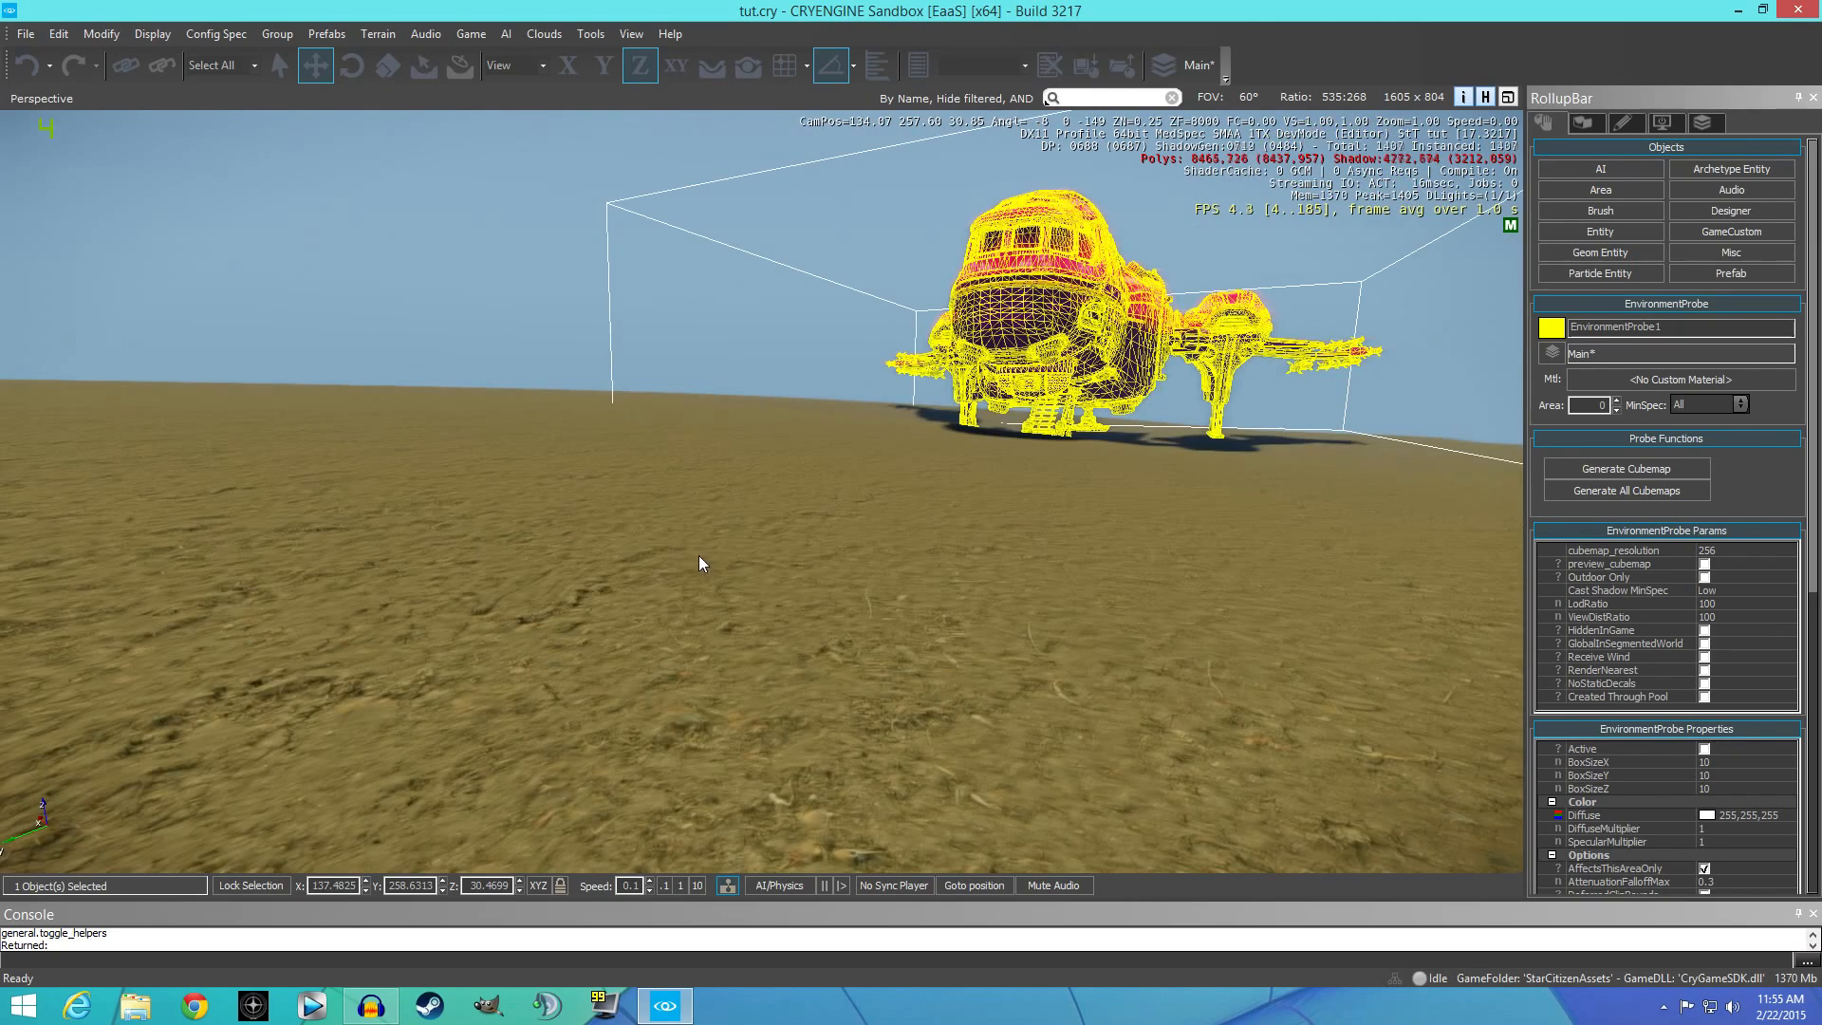
pyautogui.click(1486, 98)
pyautogui.moveTo(1139, 426); pyautogui.dragTo(1186, 514, button='right')
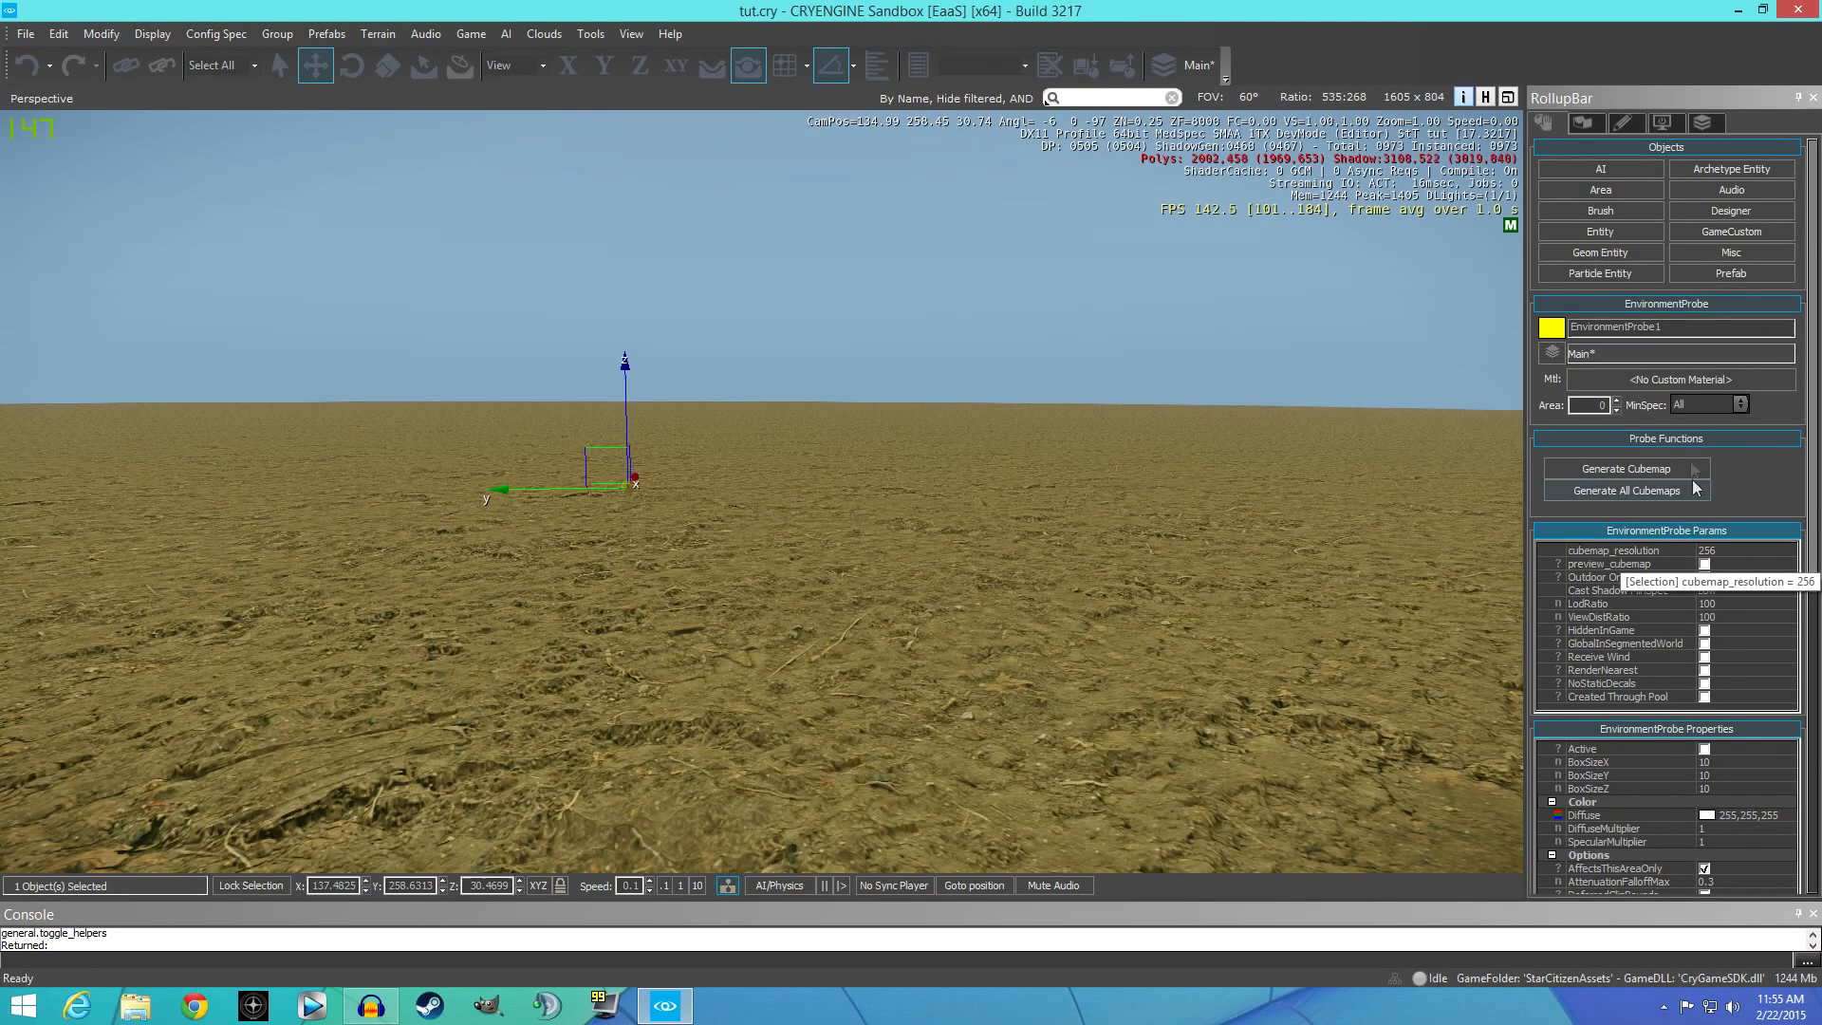
# Set the environment probe's BoxSizeX, BoxSizeY and BoxSizeZ to 2000 and its DiffuseMultiplier to 3.5.
pyautogui.click(1719, 761)
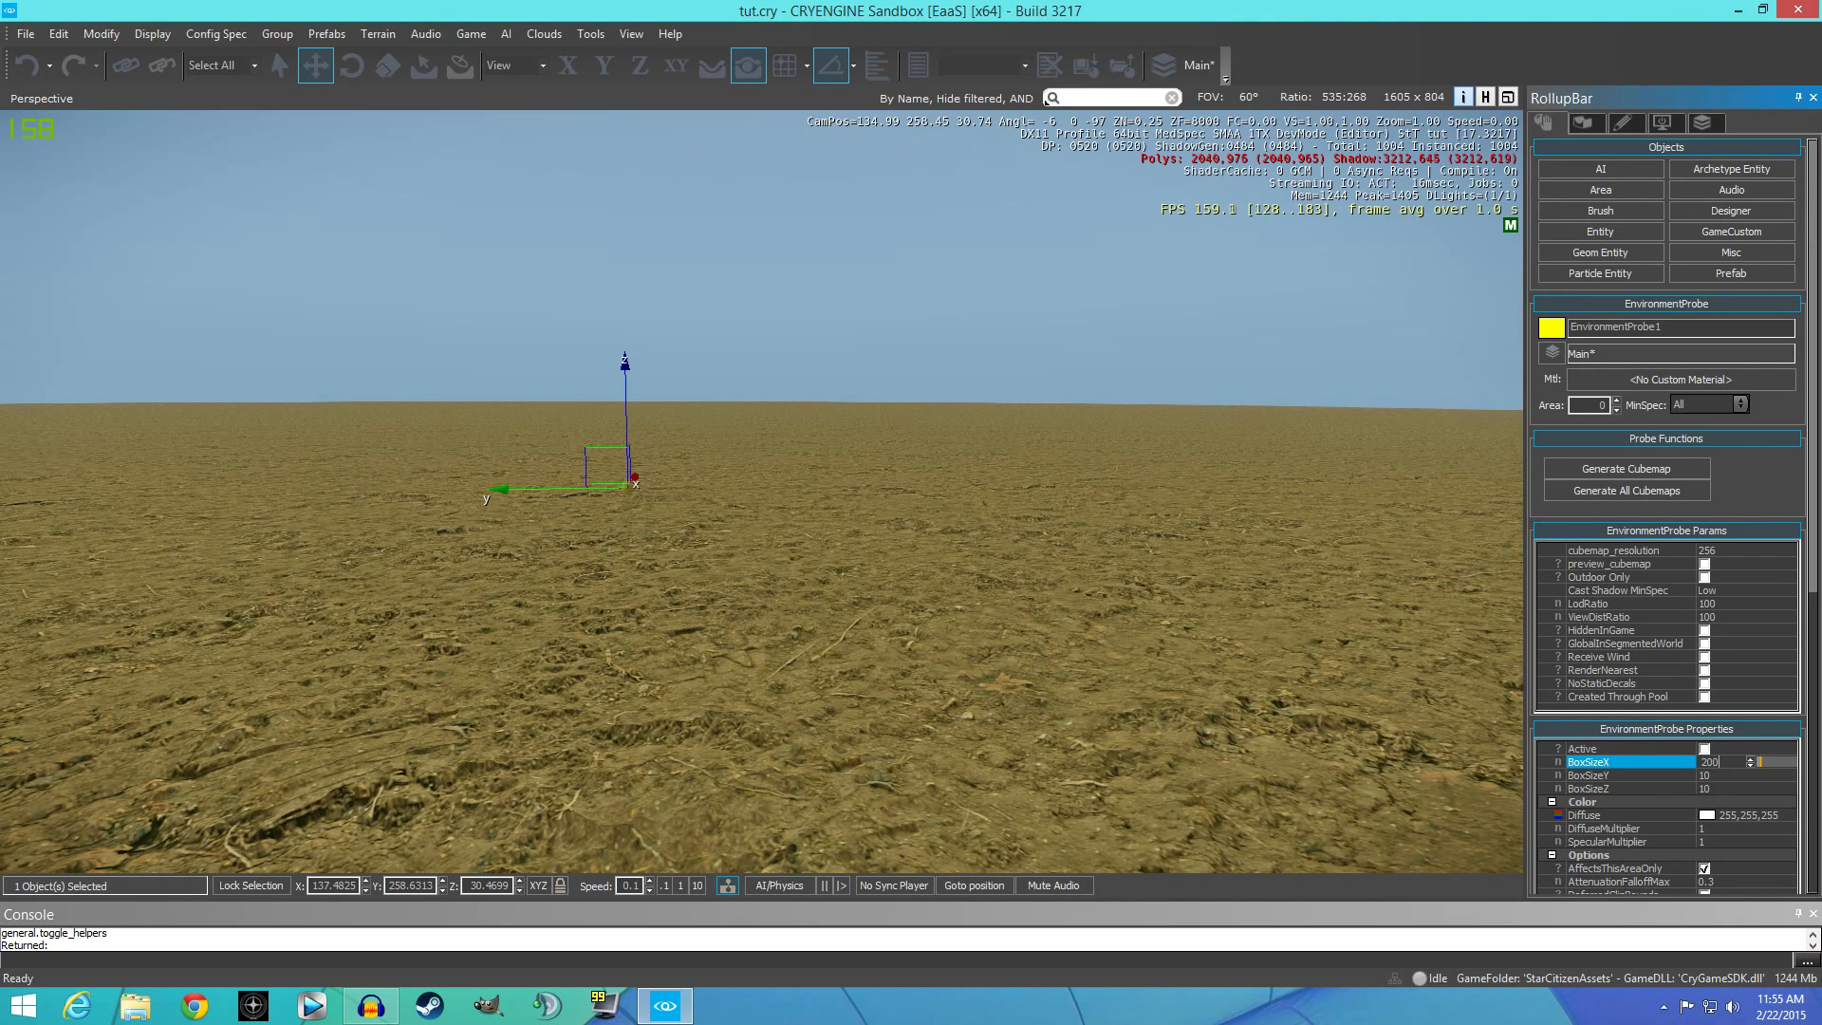
pyautogui.click(1718, 775)
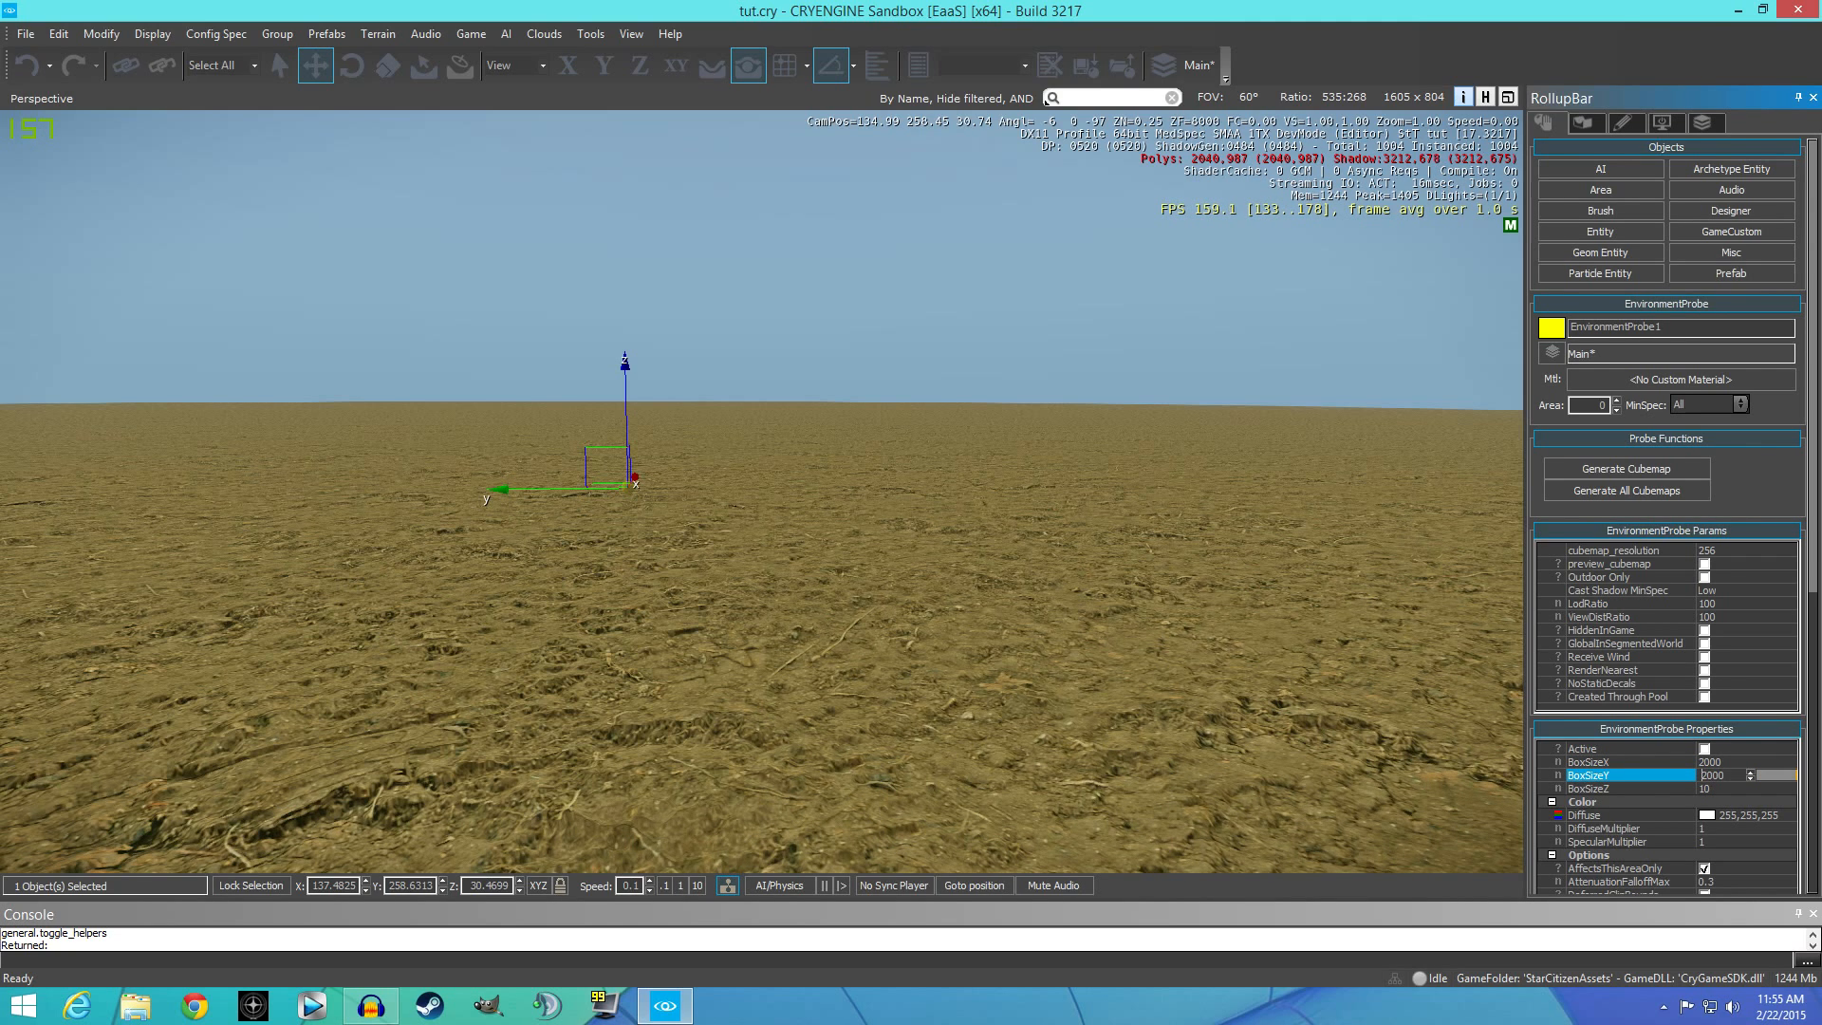
pyautogui.click(1718, 789)
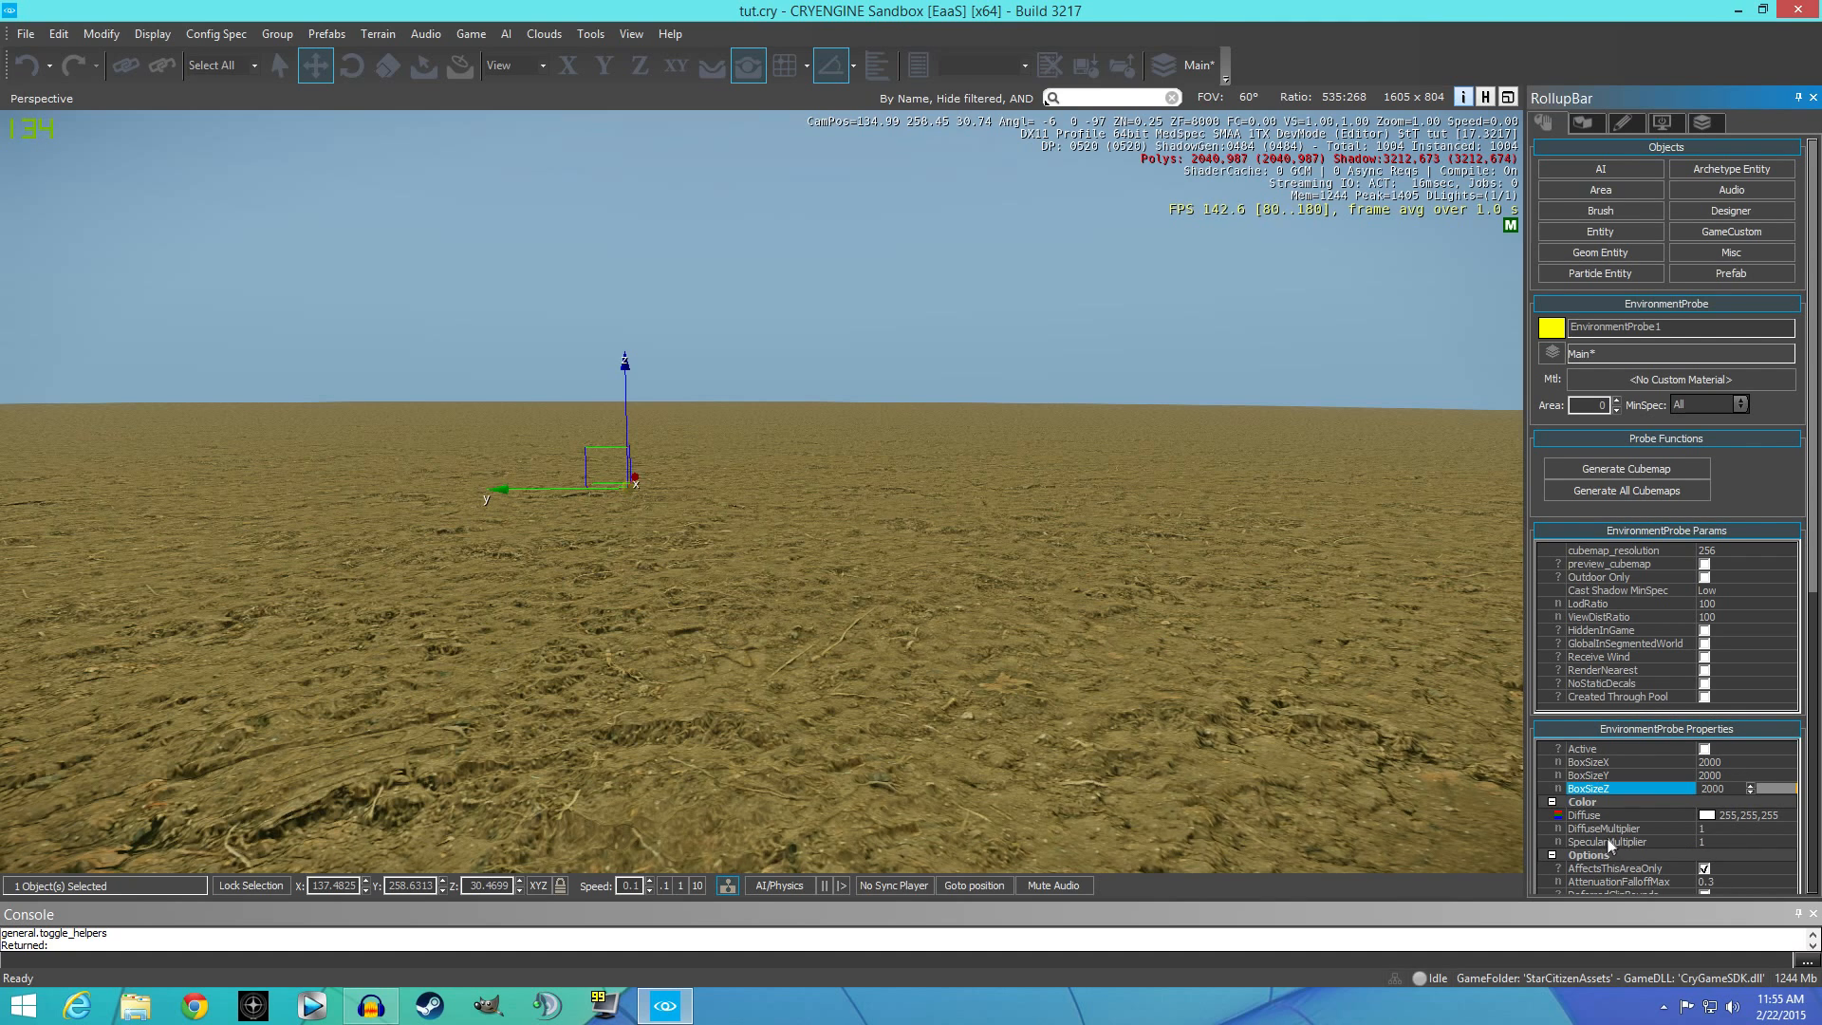
pyautogui.click(1717, 829)
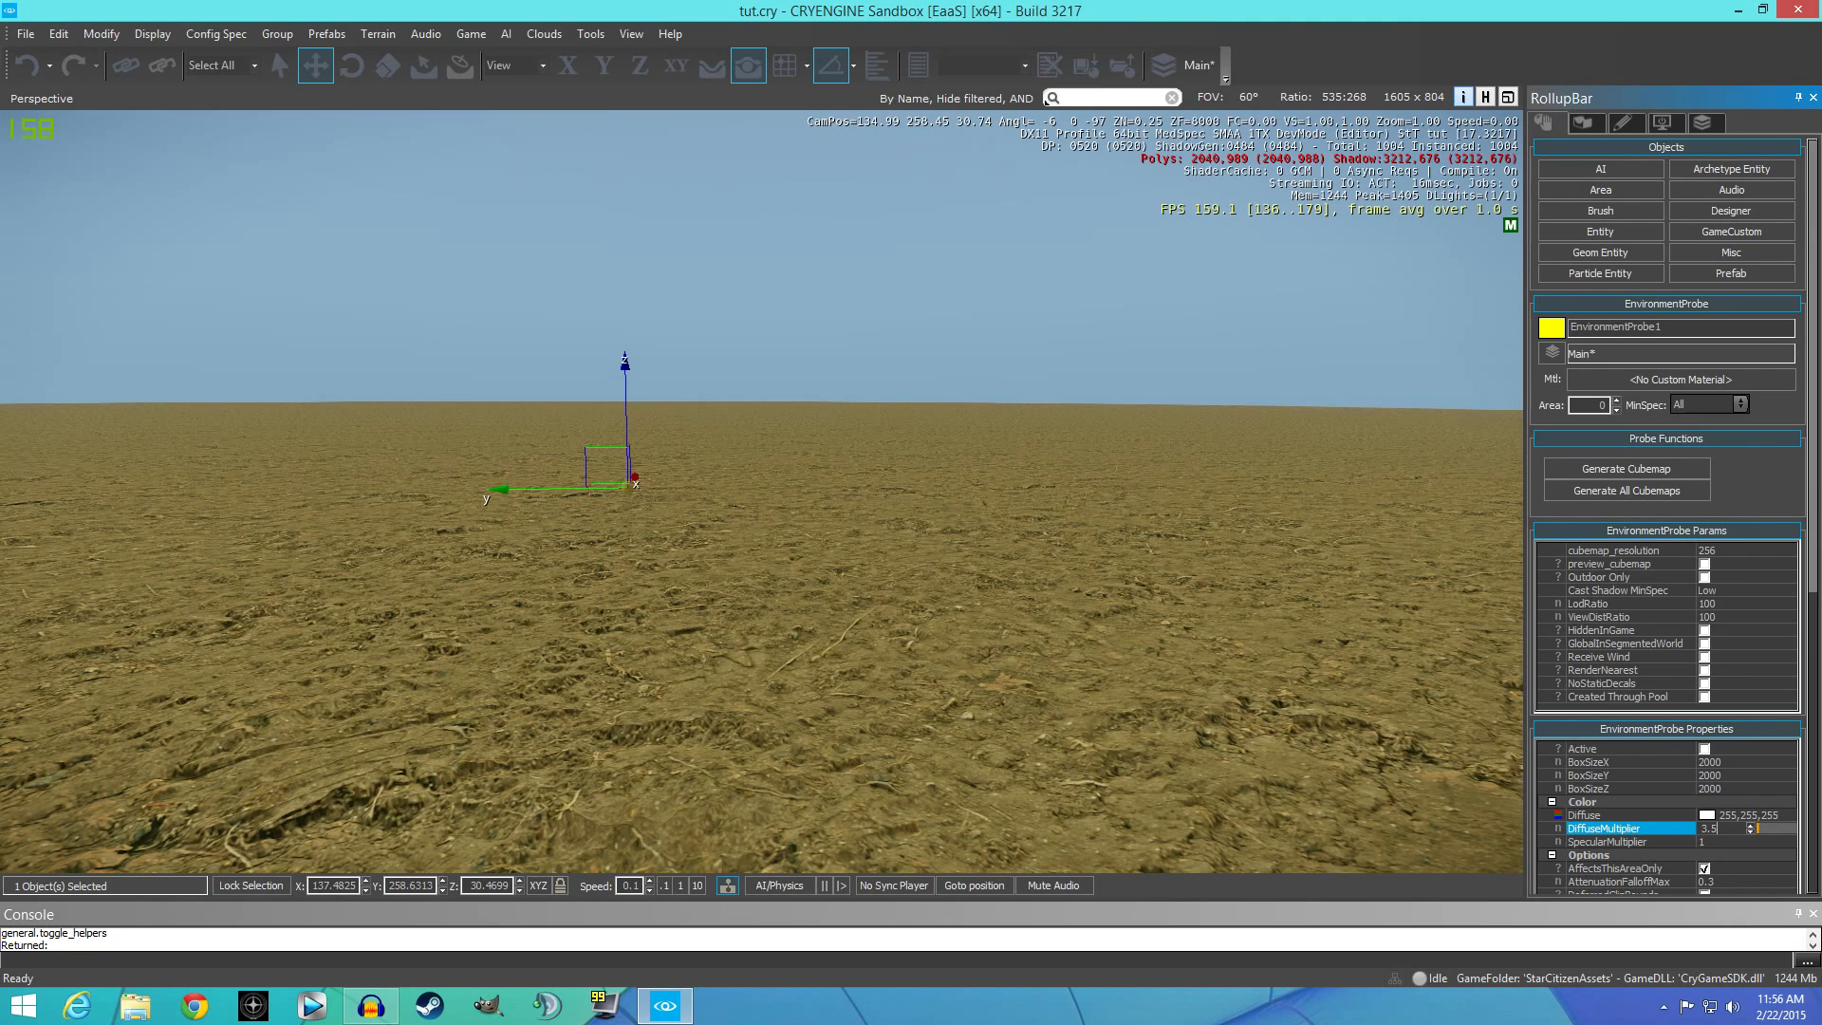
# Generate the environment probe's cubemap and make the probe active to light the Freelancer ship.
pyautogui.moveTo(933, 633); pyautogui.dragTo(750, 580, button='right')
pyautogui.press('w')
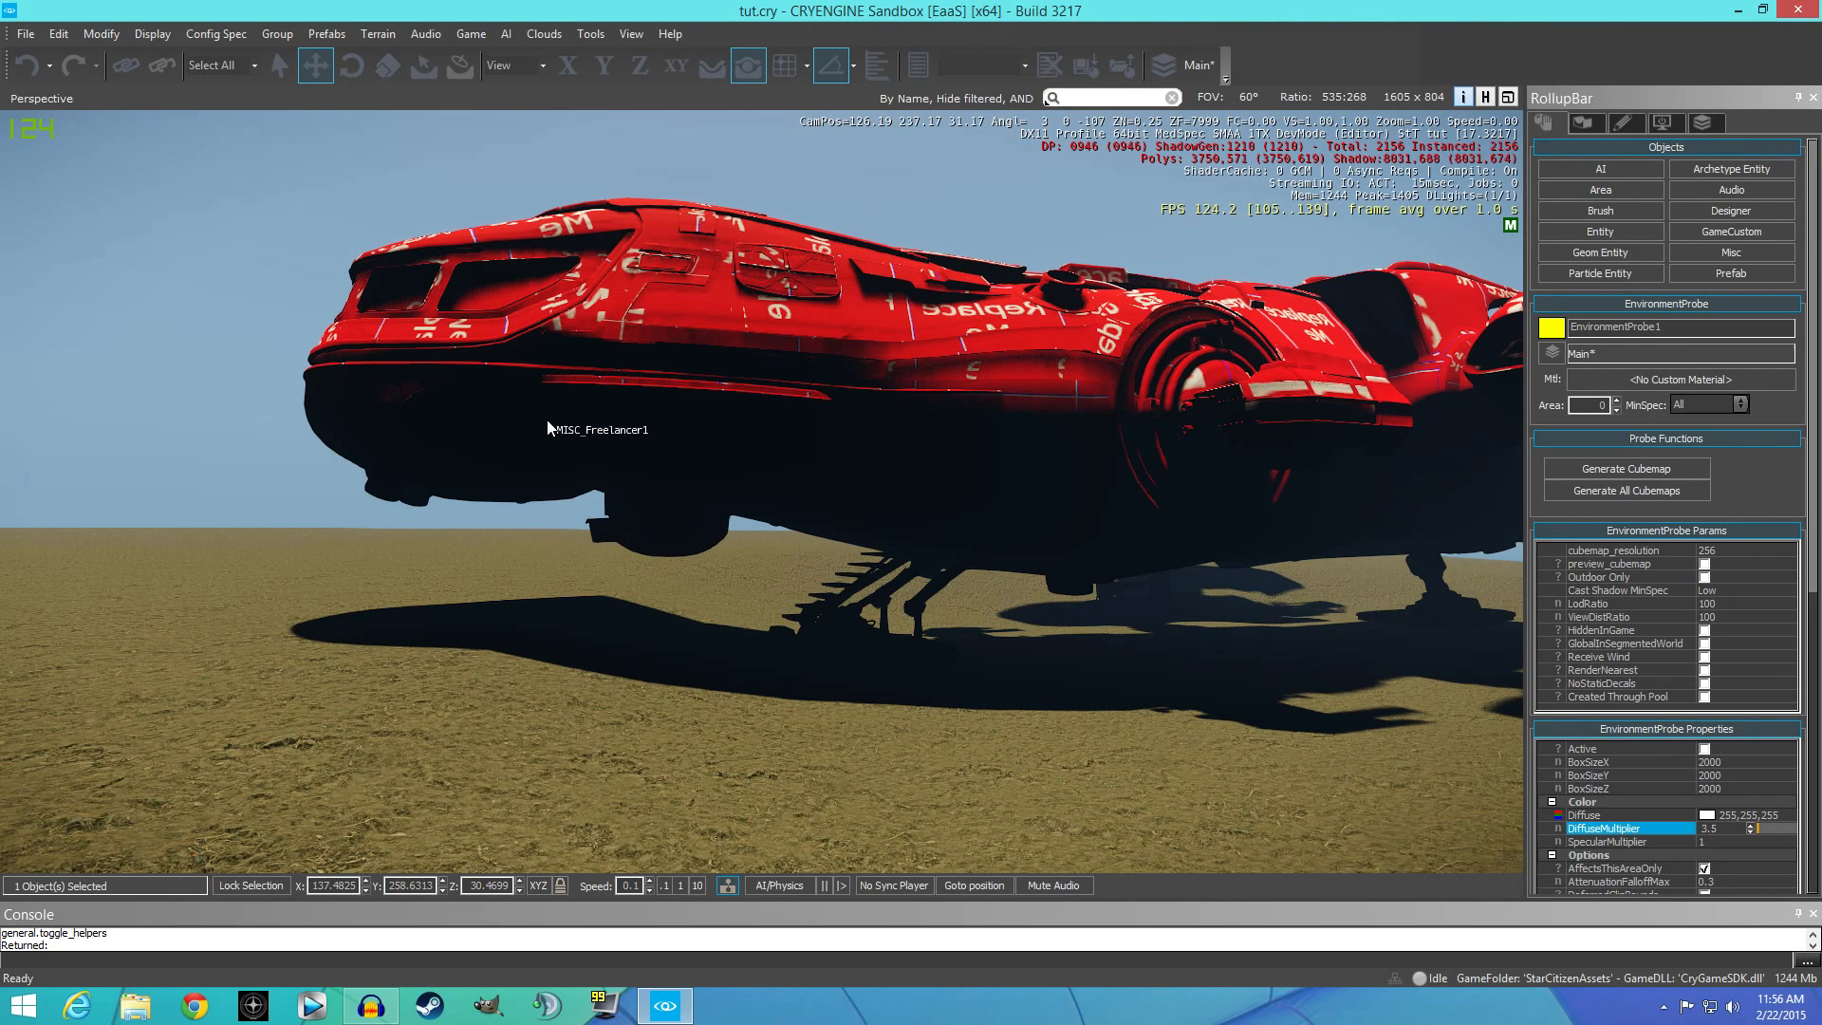
pyautogui.click(1626, 470)
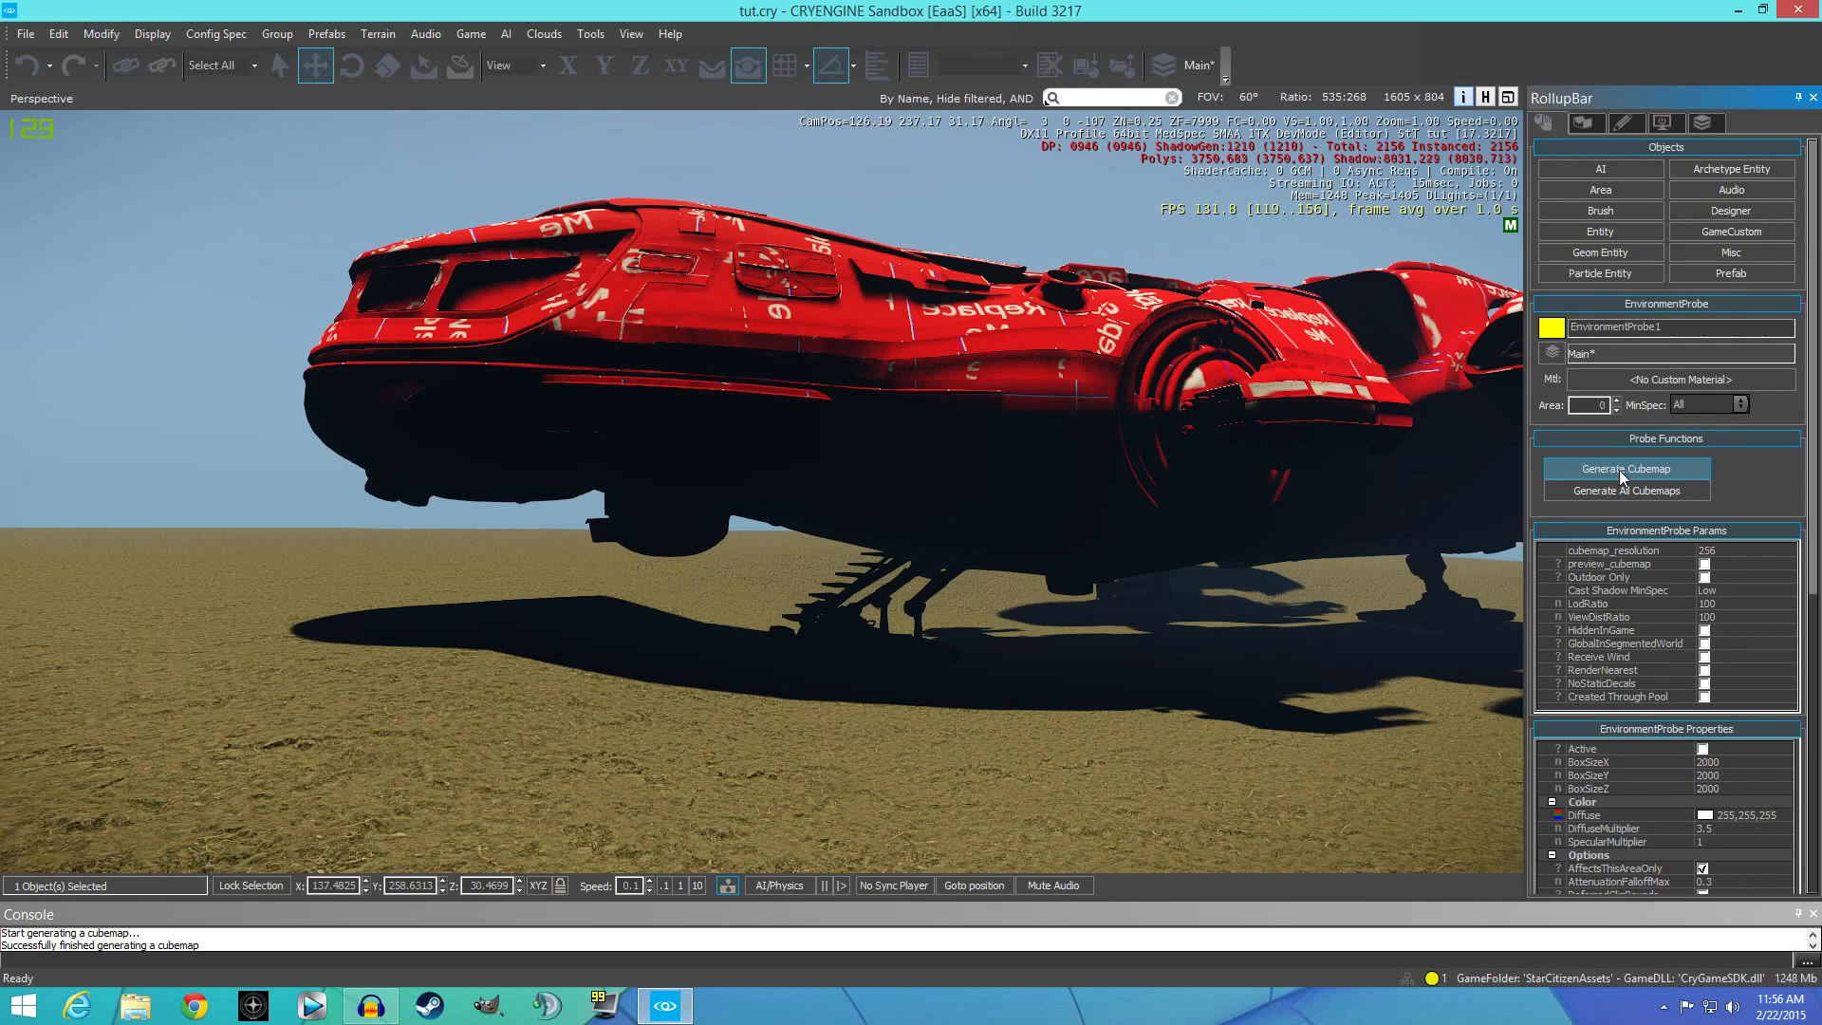
pyautogui.click(1703, 750)
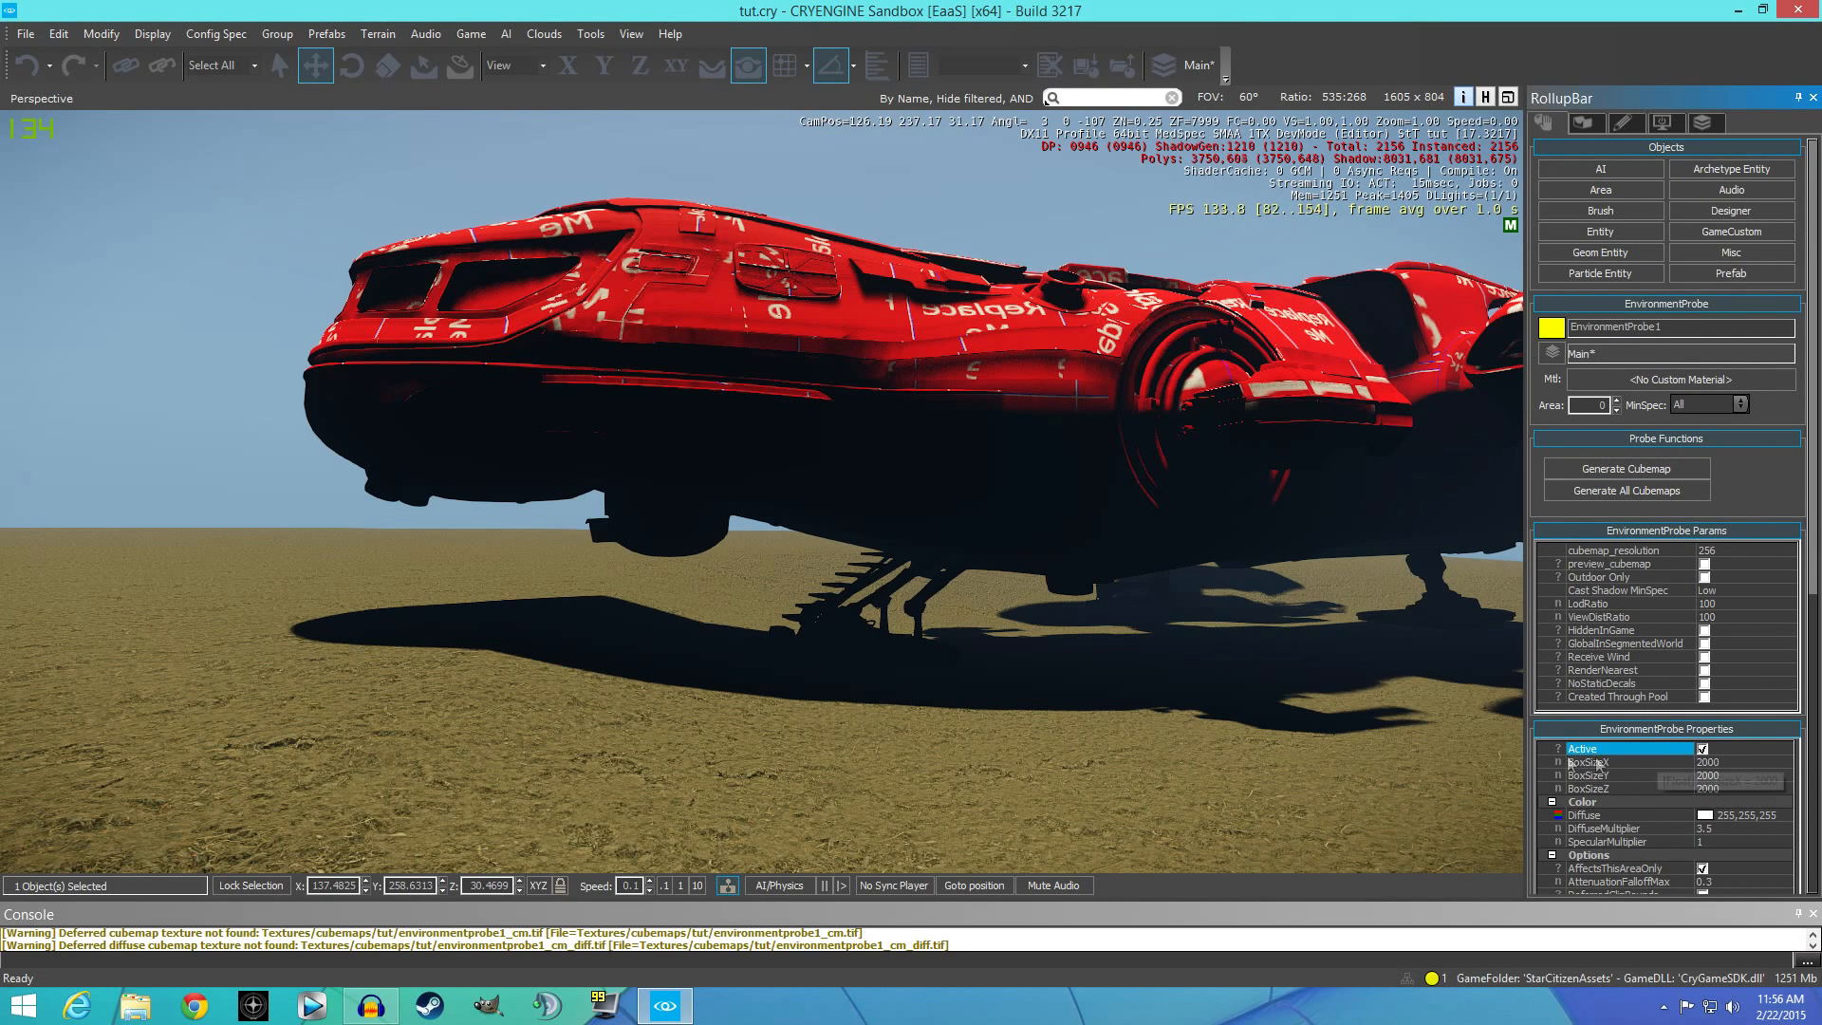
pyautogui.moveTo(1415, 738)
pyautogui.mouseDown(button='right')
pyautogui.moveTo(996, 738)
pyautogui.moveTo(1450, 744)
pyautogui.mouseUp(button='right')
pyautogui.press('s')
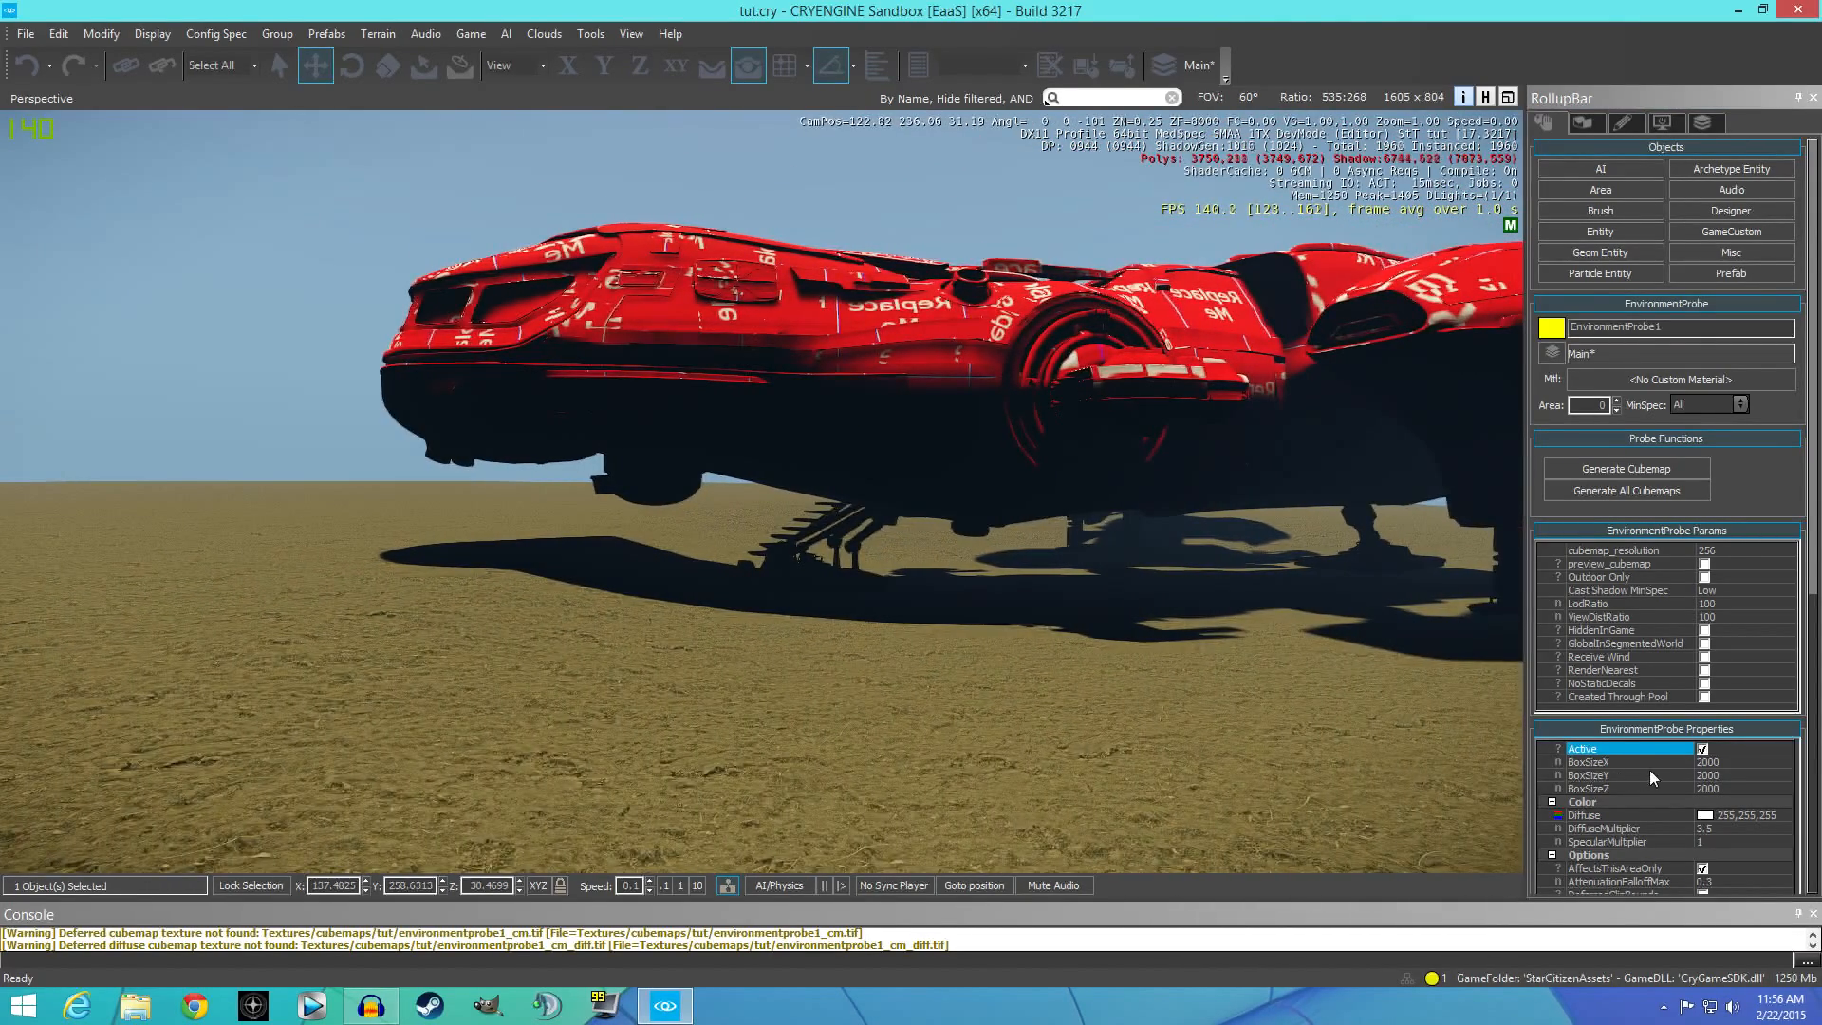
pyautogui.click(1702, 750)
pyautogui.click(1703, 749)
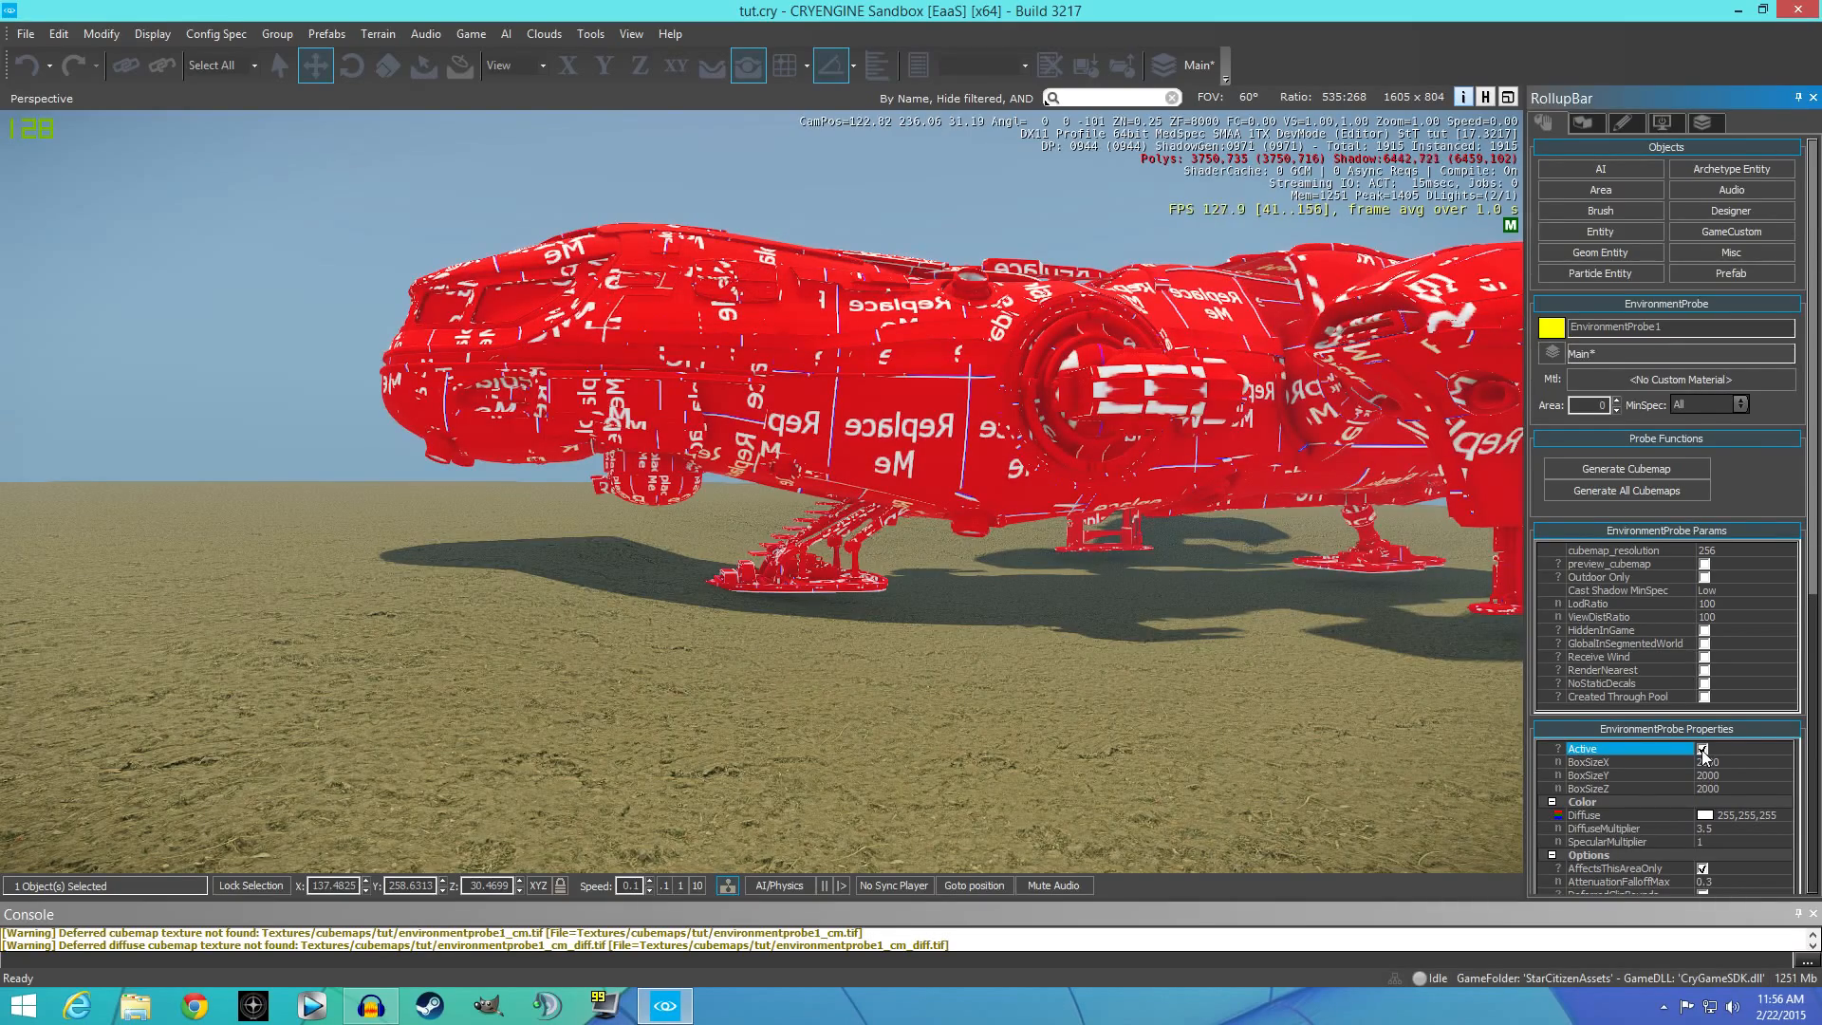
# Set the environment probe's DiffuseMultiplier to 2.5 and then reduce it to 1.75.
pyautogui.moveTo(1252, 740)
pyautogui.mouseDown(button='right')
pyautogui.moveTo(697, 693)
pyautogui.moveTo(1224, 740)
pyautogui.mouseUp(button='right')
pyautogui.press('a')
pyautogui.press('d')
pyautogui.moveTo(1049, 770); pyautogui.dragTo(1090, 776, button='right')
pyautogui.press('w')
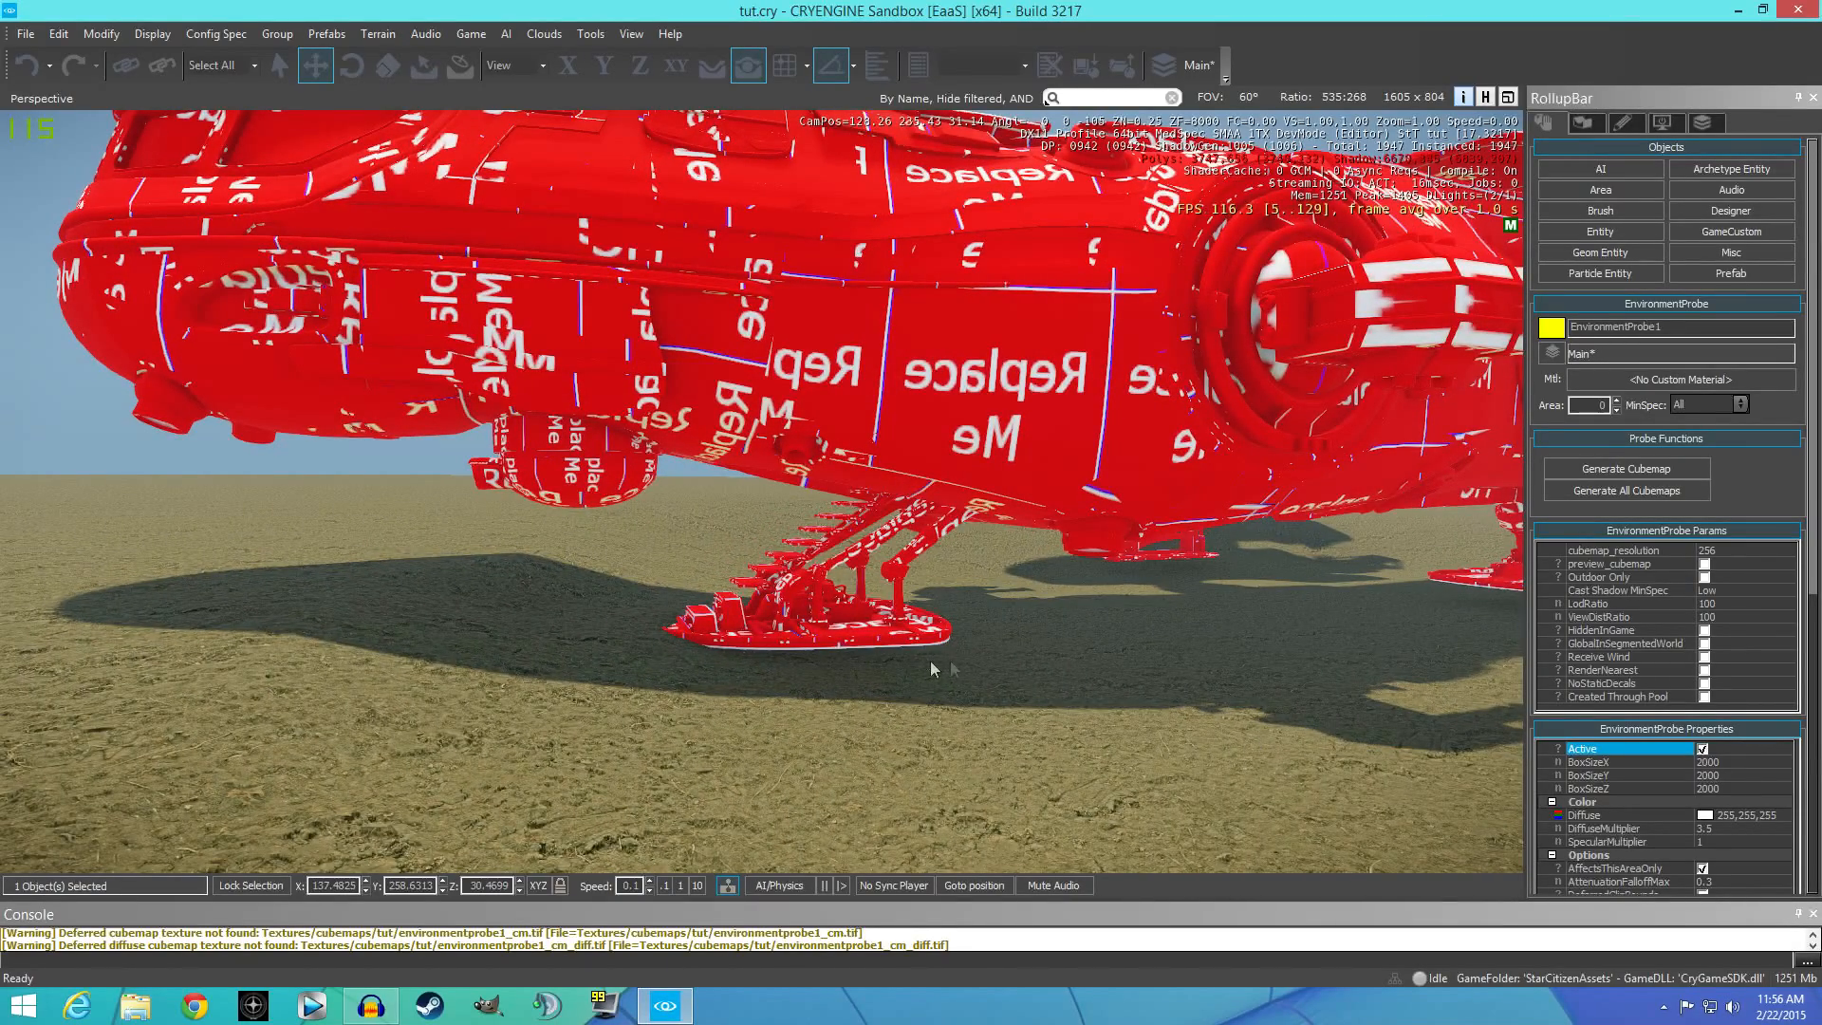
pyautogui.click(1717, 828)
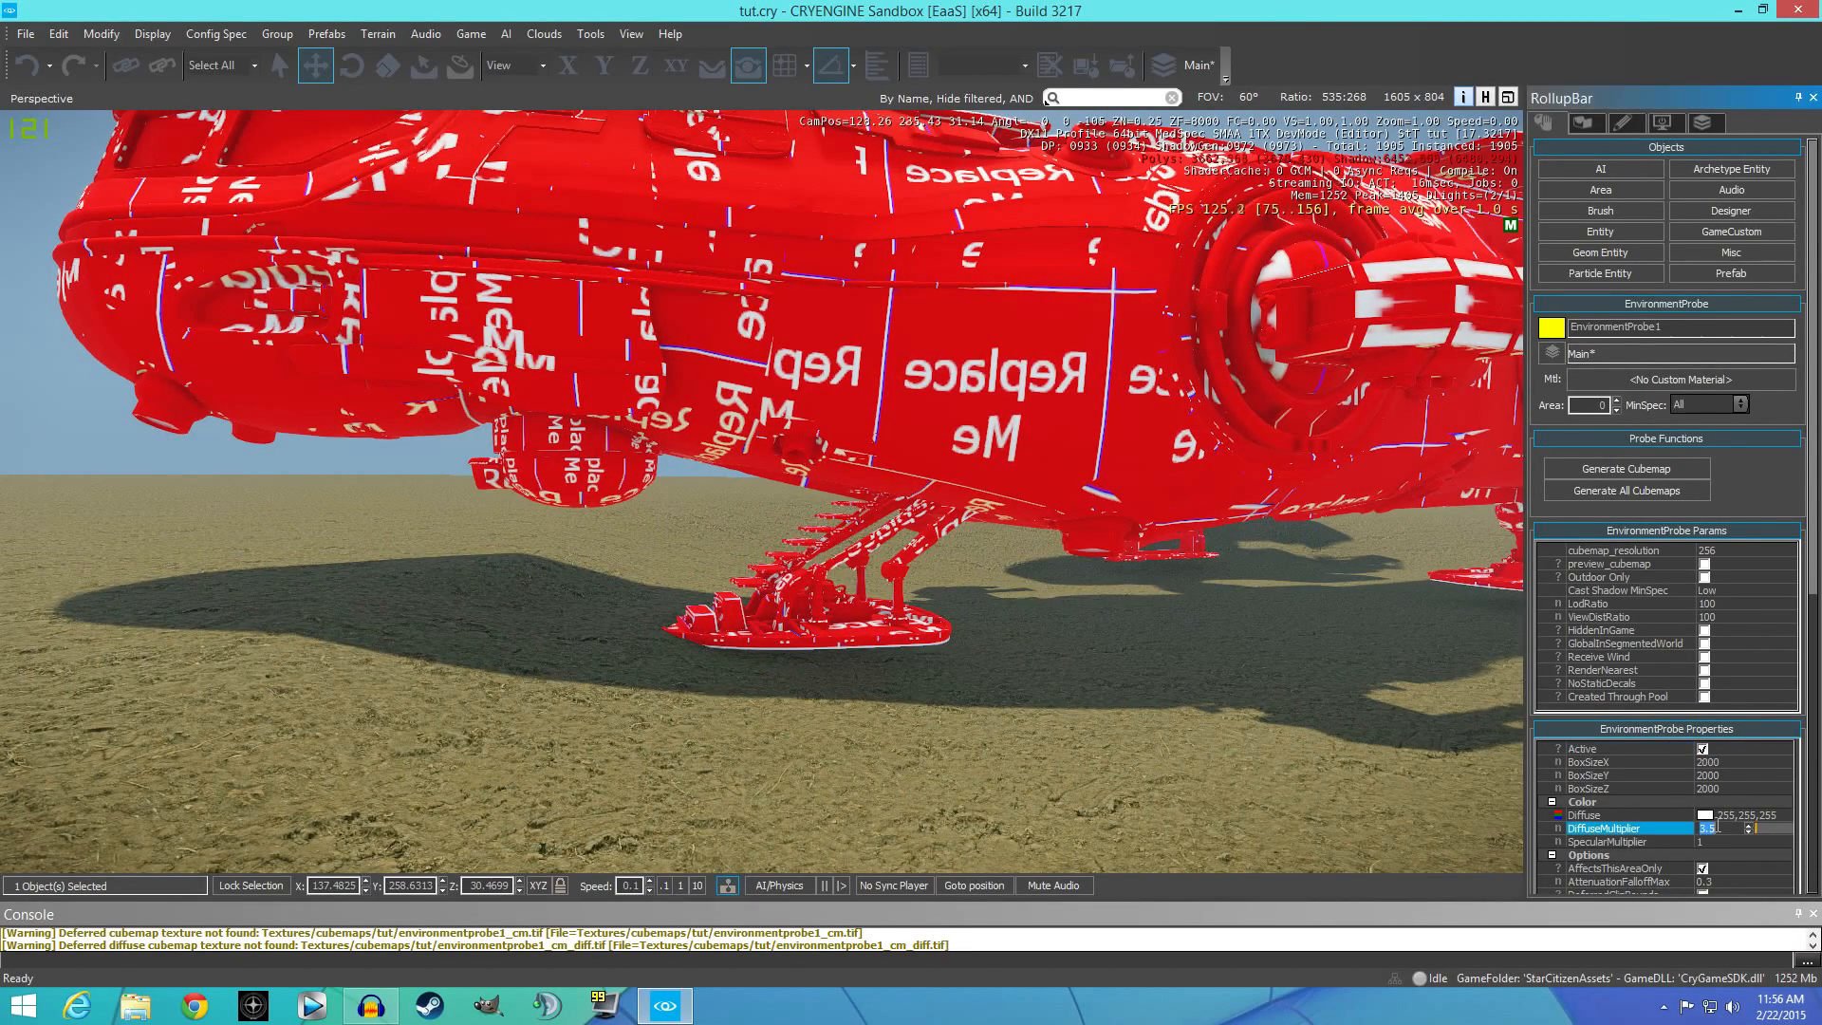
pyautogui.write('2.')
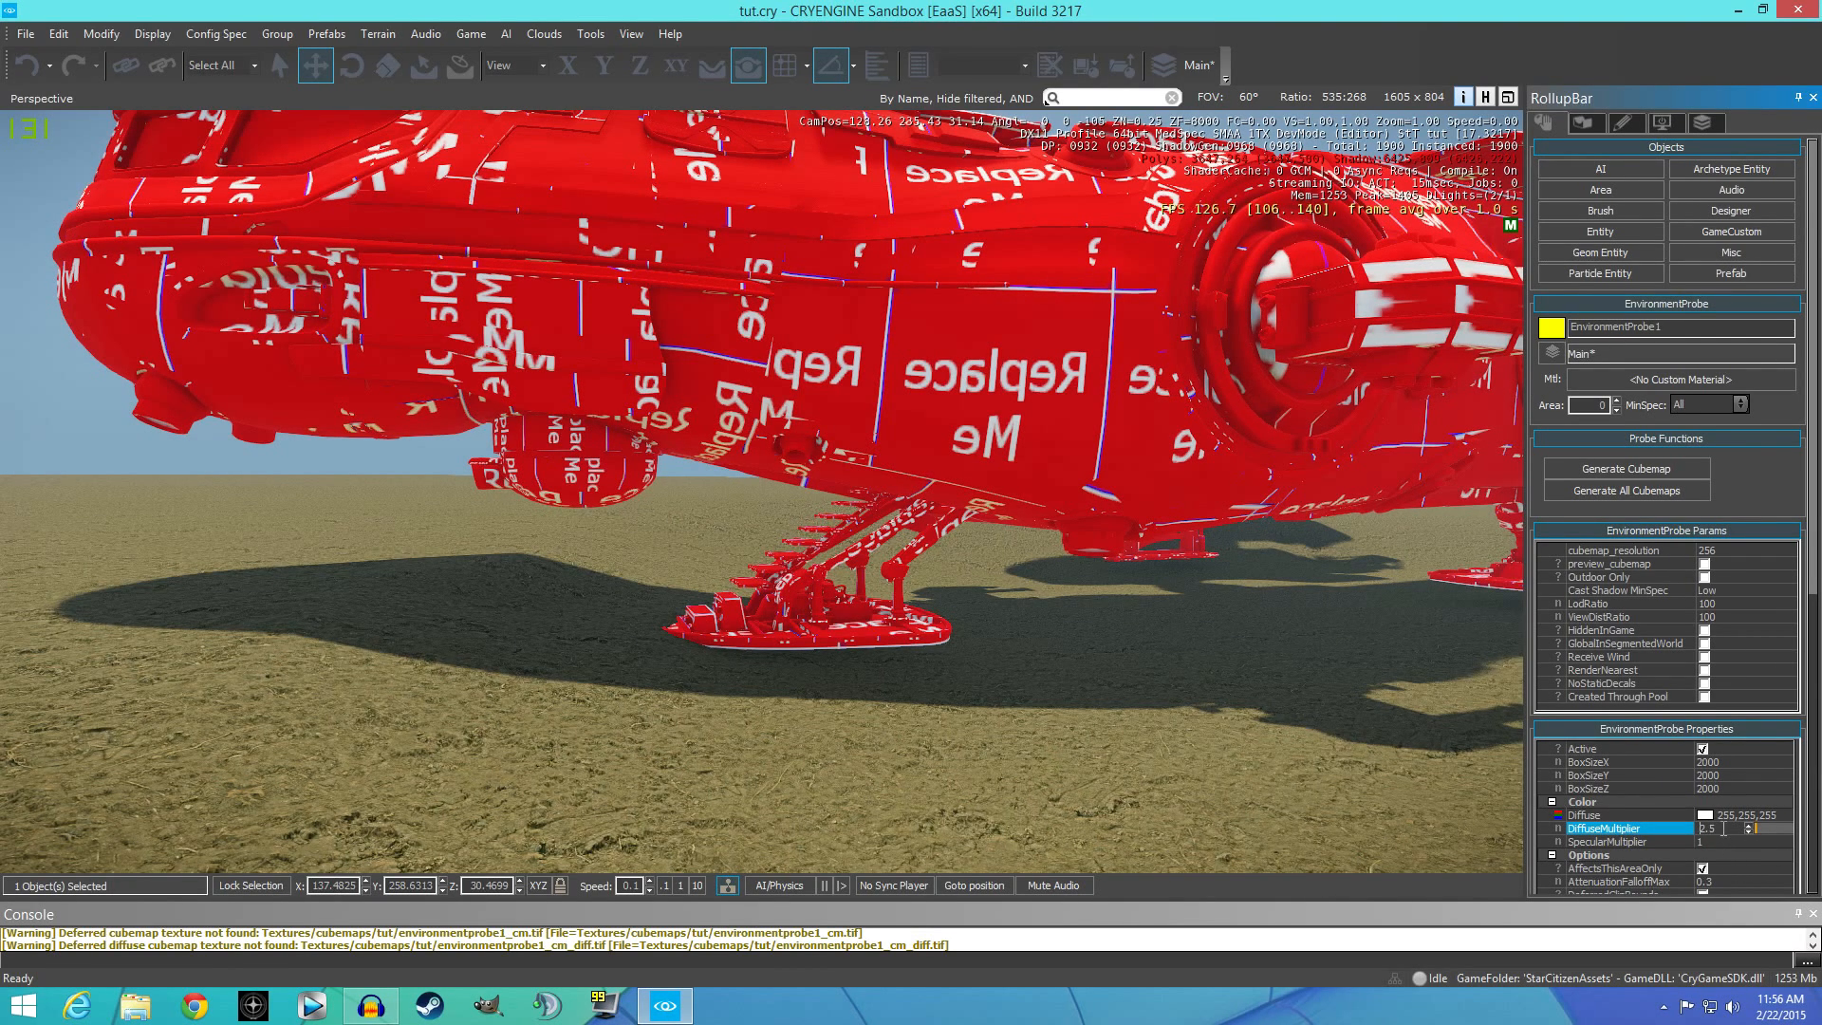
pyautogui.write('1.7')
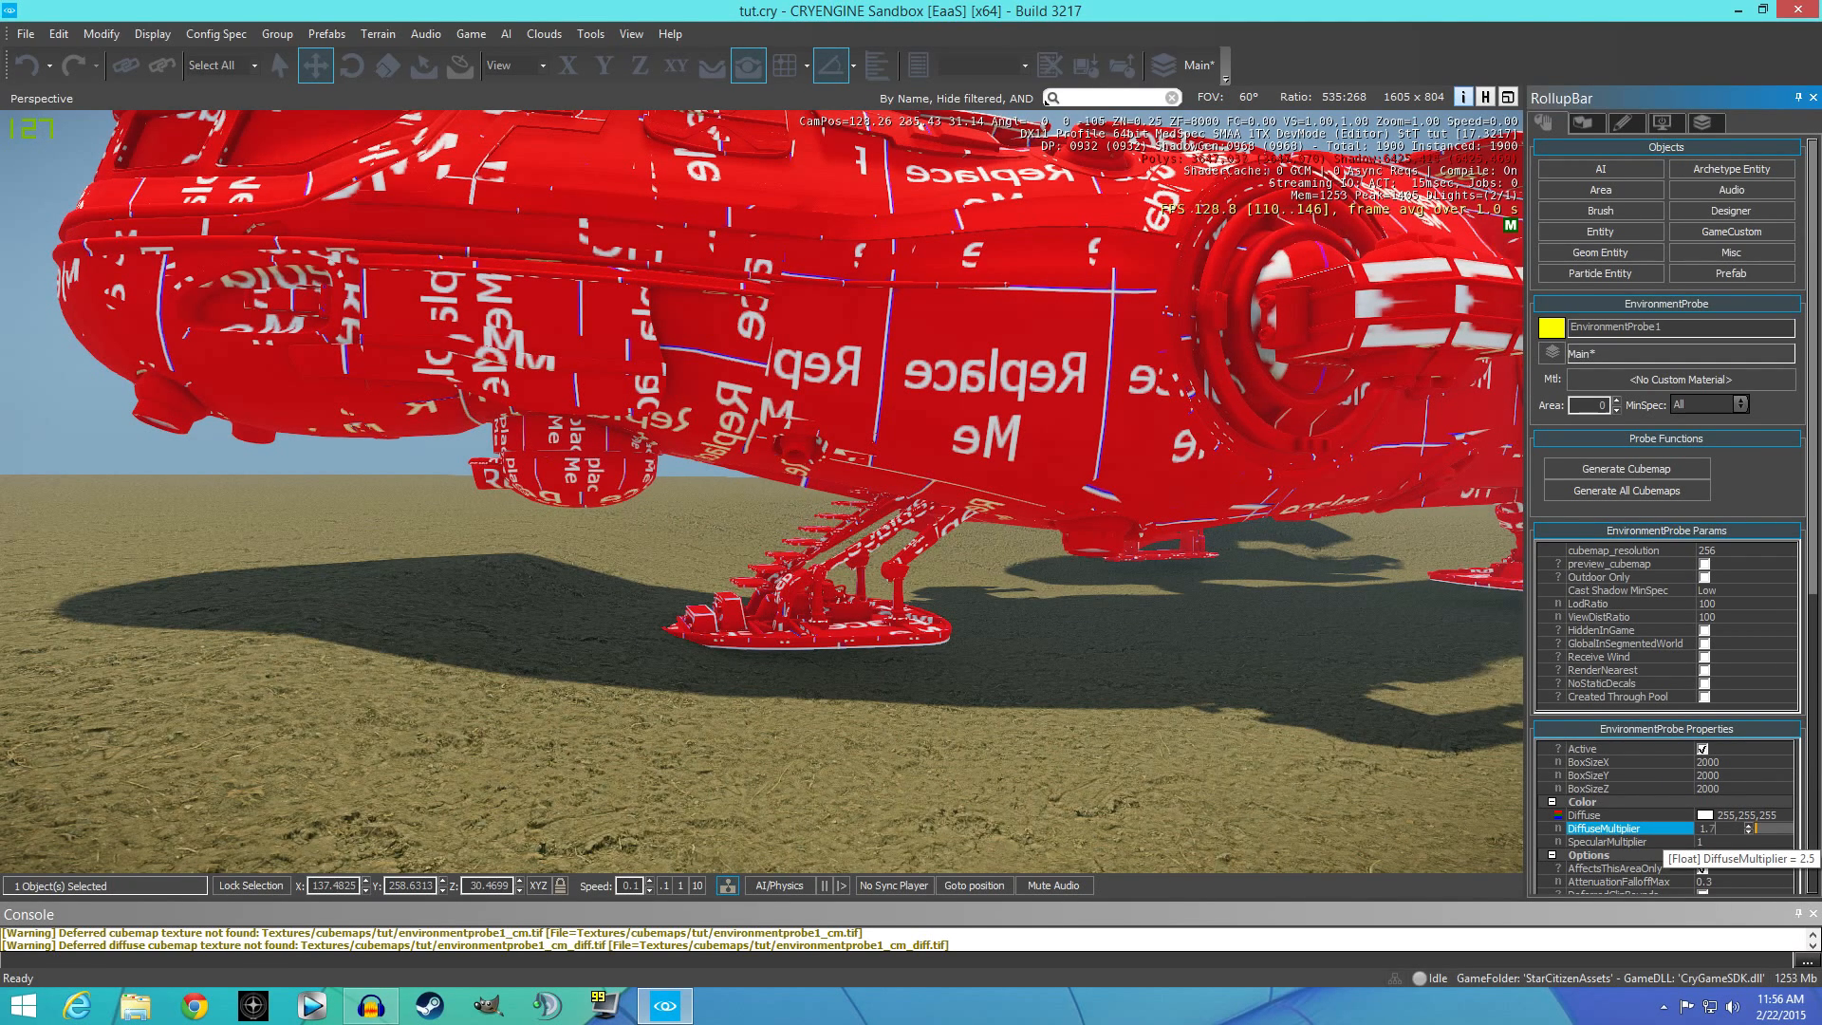
pyautogui.write('5')
# Examine how the environment probe lights the Freelancer ship and its shadow from several angles.
pyautogui.moveTo(949, 594)
pyautogui.mouseDown(button='right')
pyautogui.moveTo(952, 627)
pyautogui.moveTo(949, 594)
pyautogui.mouseUp(button='right')
pyautogui.press('s')
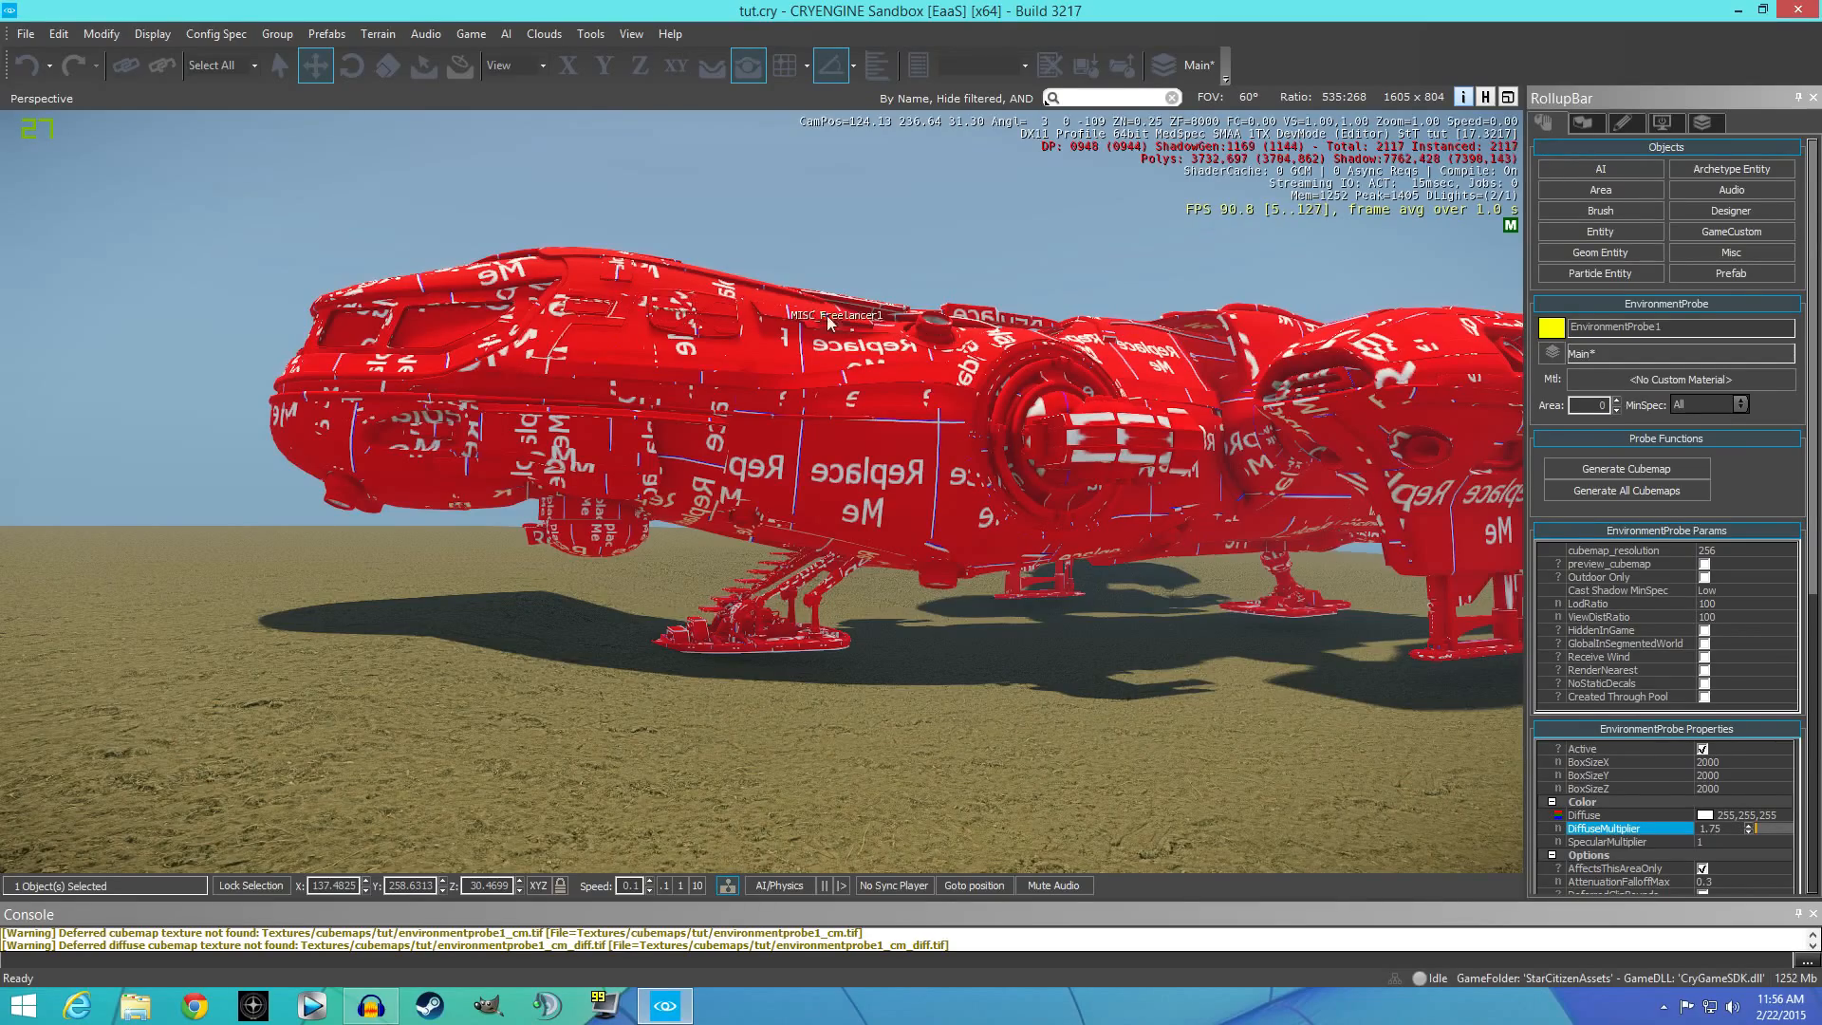
pyautogui.moveTo(827, 315); pyautogui.dragTo(710, 589, button='right')
pyautogui.press('w')
pyautogui.press('s')
pyautogui.moveTo(854, 558); pyautogui.dragTo(847, 492, button='right')
pyautogui.press('s')
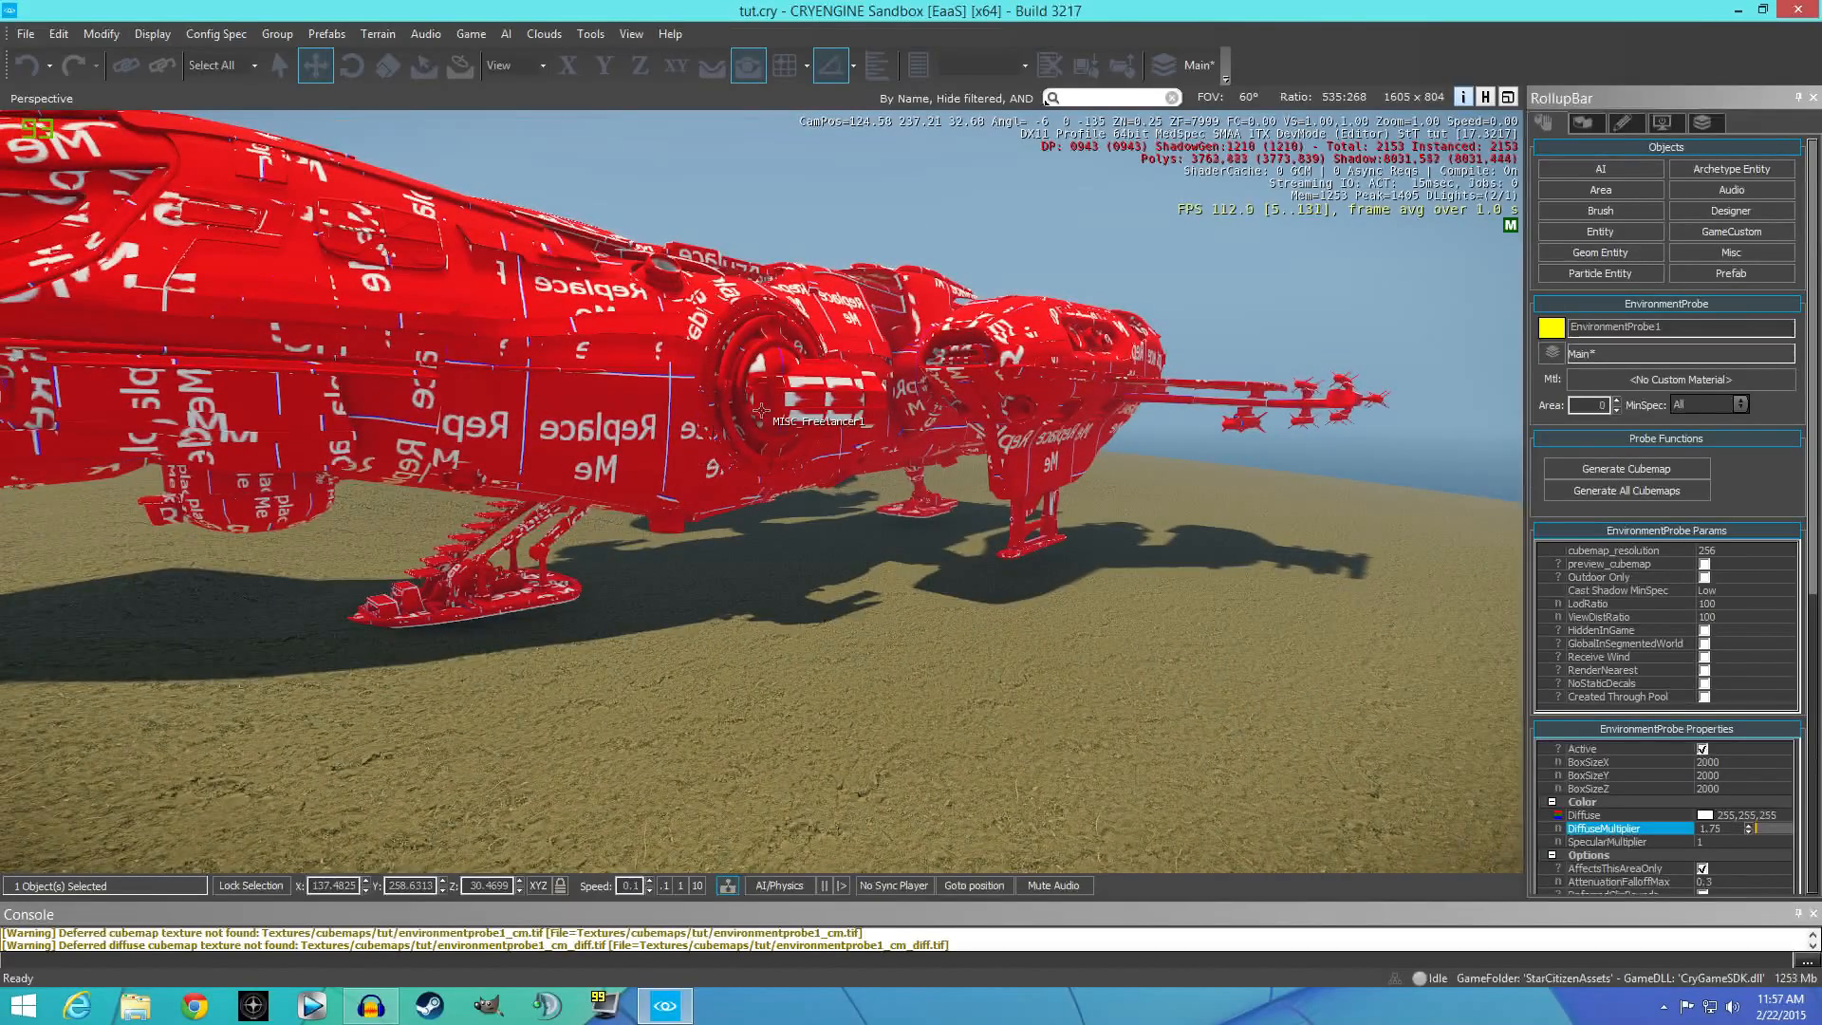
pyautogui.moveTo(761, 410); pyautogui.dragTo(761, 410, button='right')
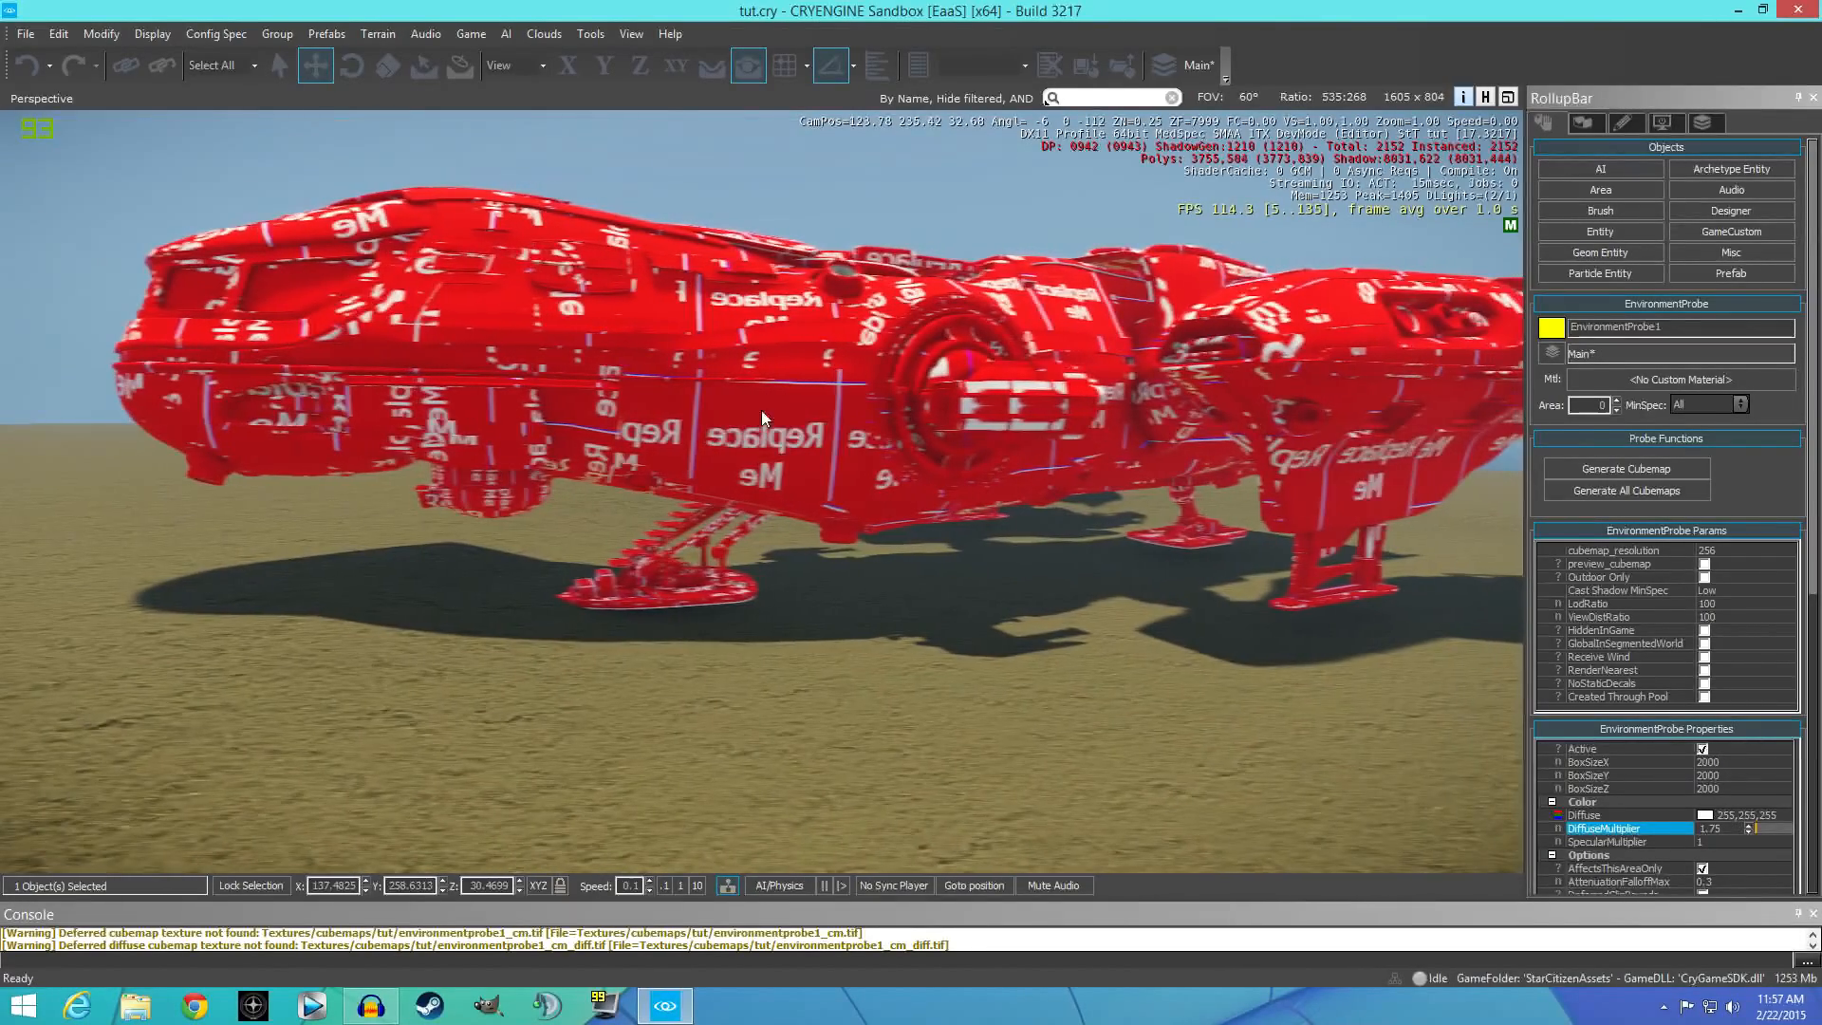
# Open the Material Editor for the Freelancer ship brush and expand the material folders Objects, Spaceships and Ships.
pyautogui.click(1029, 402)
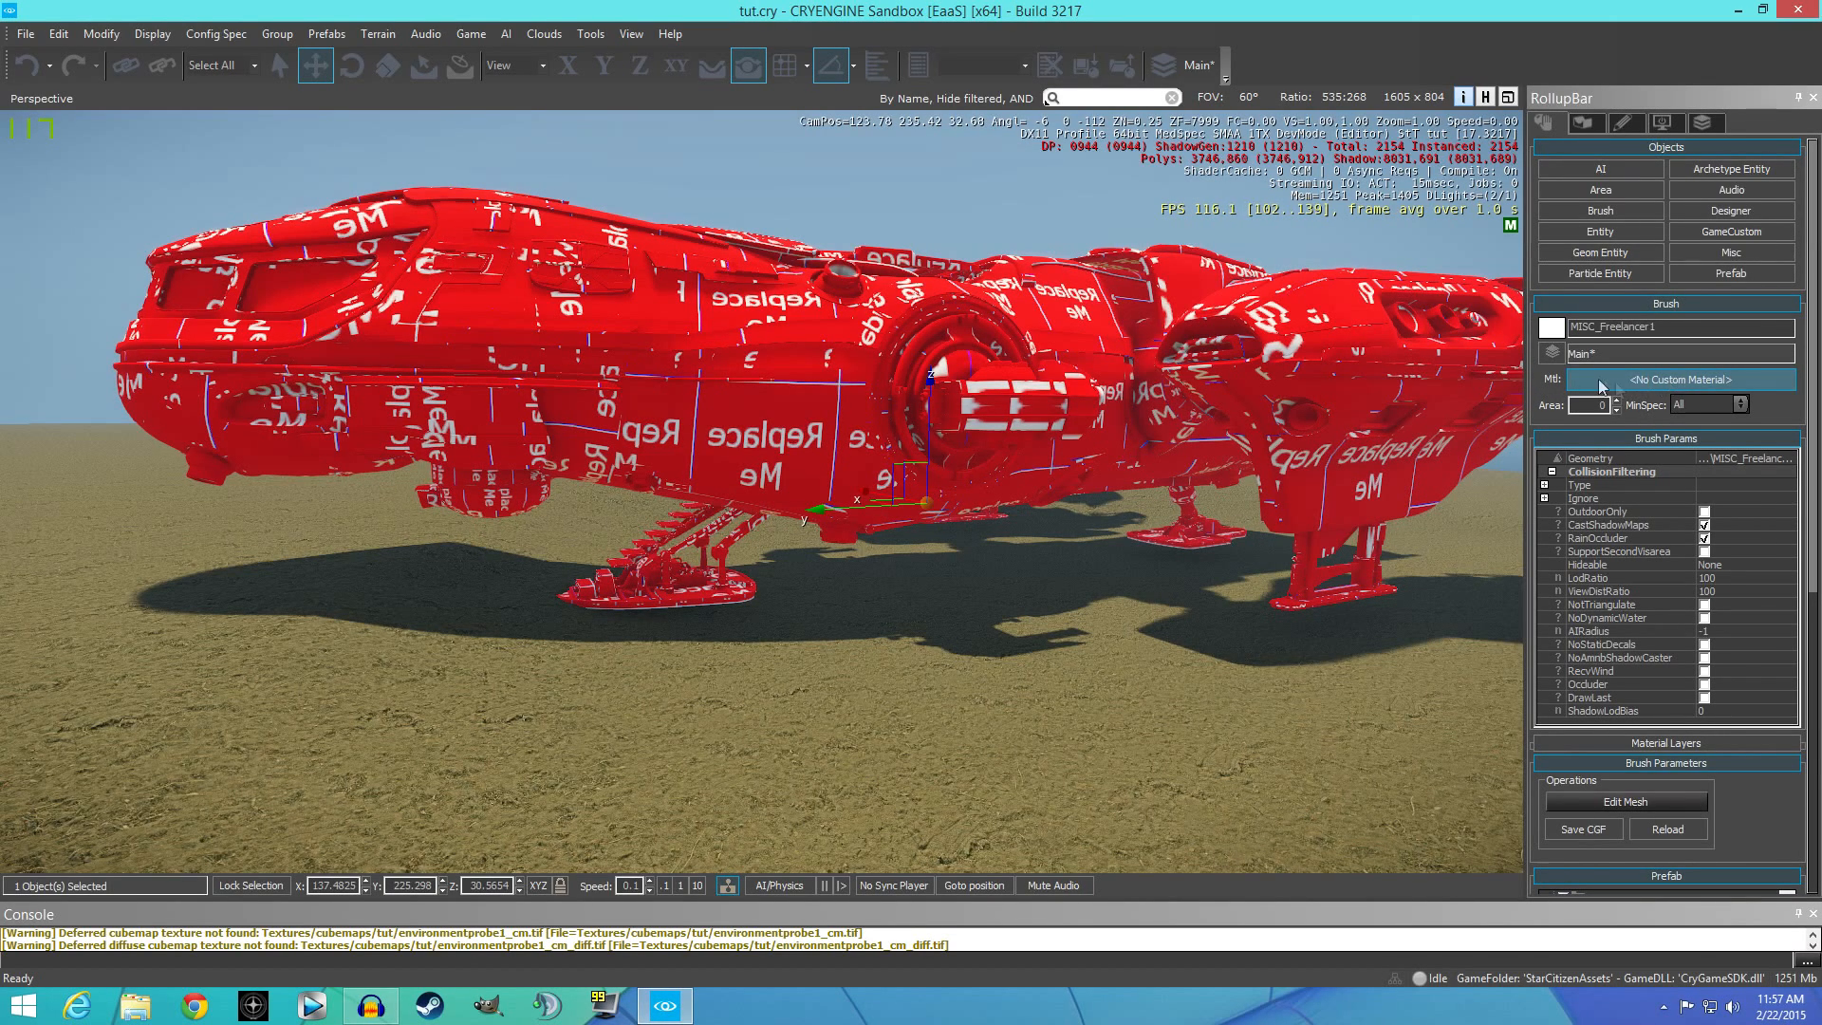
pyautogui.click(1665, 380)
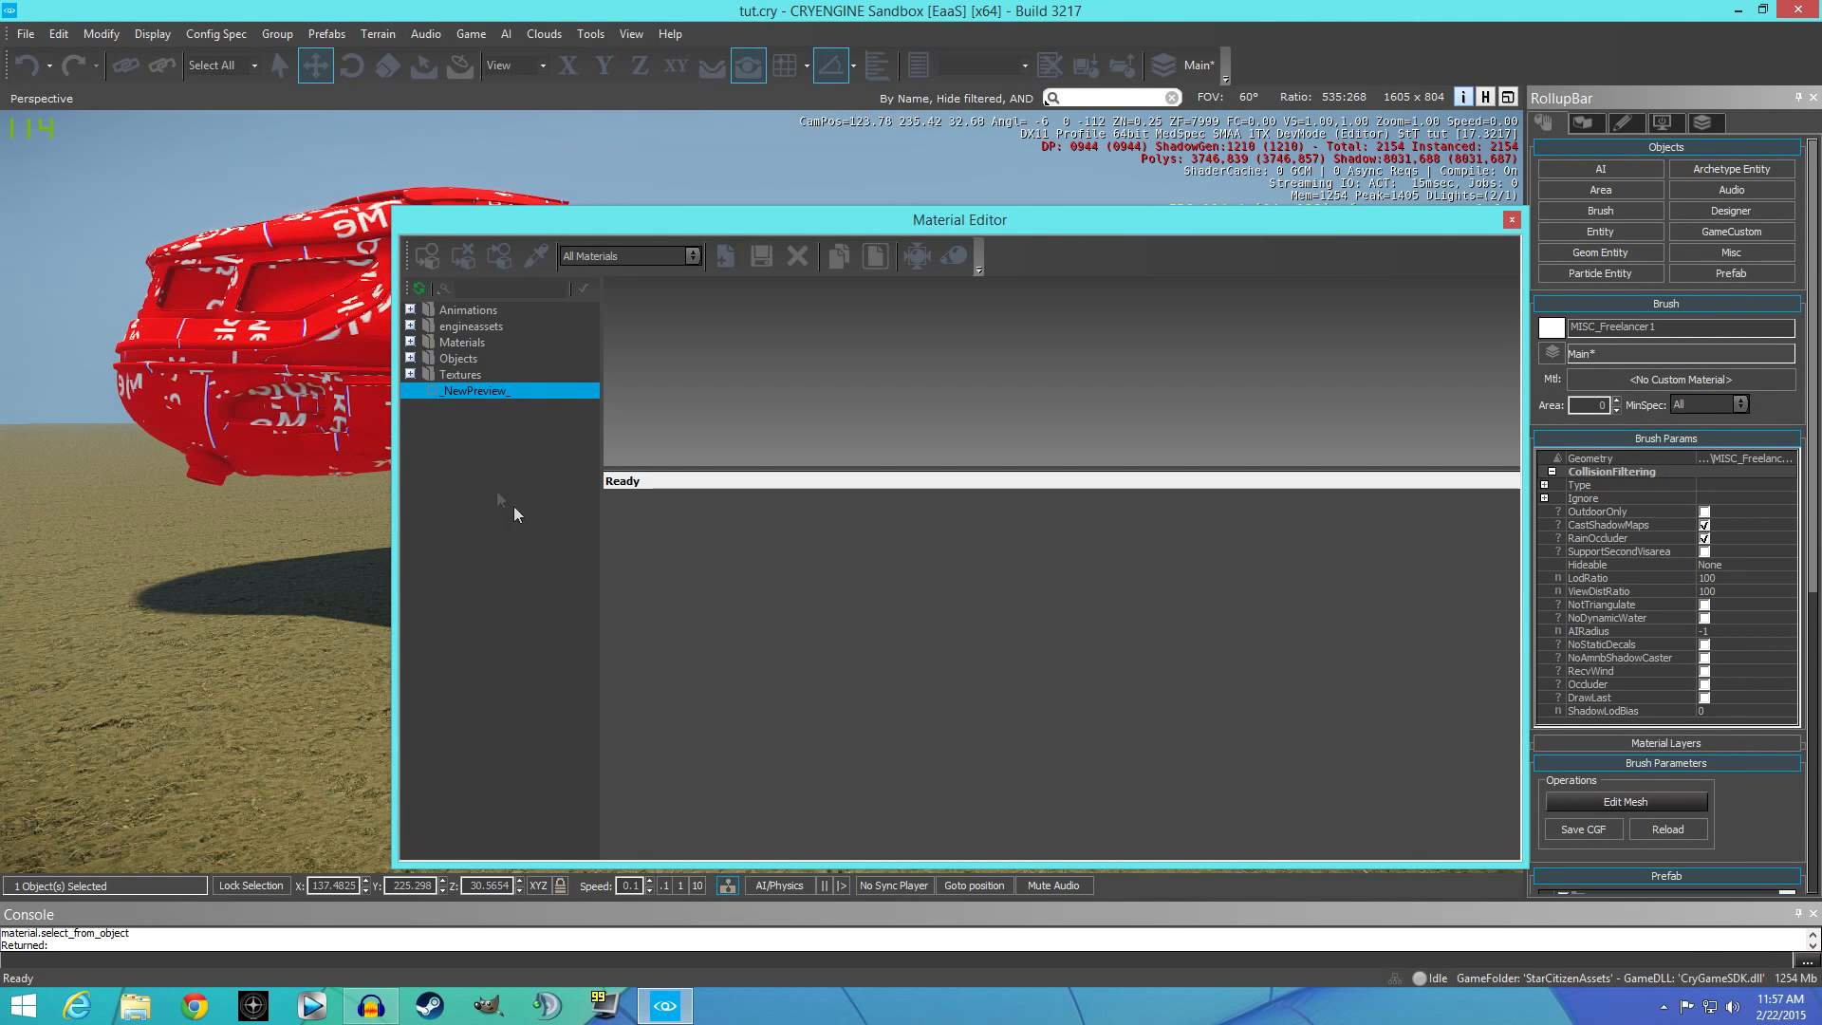
pyautogui.doubleClick(446, 359)
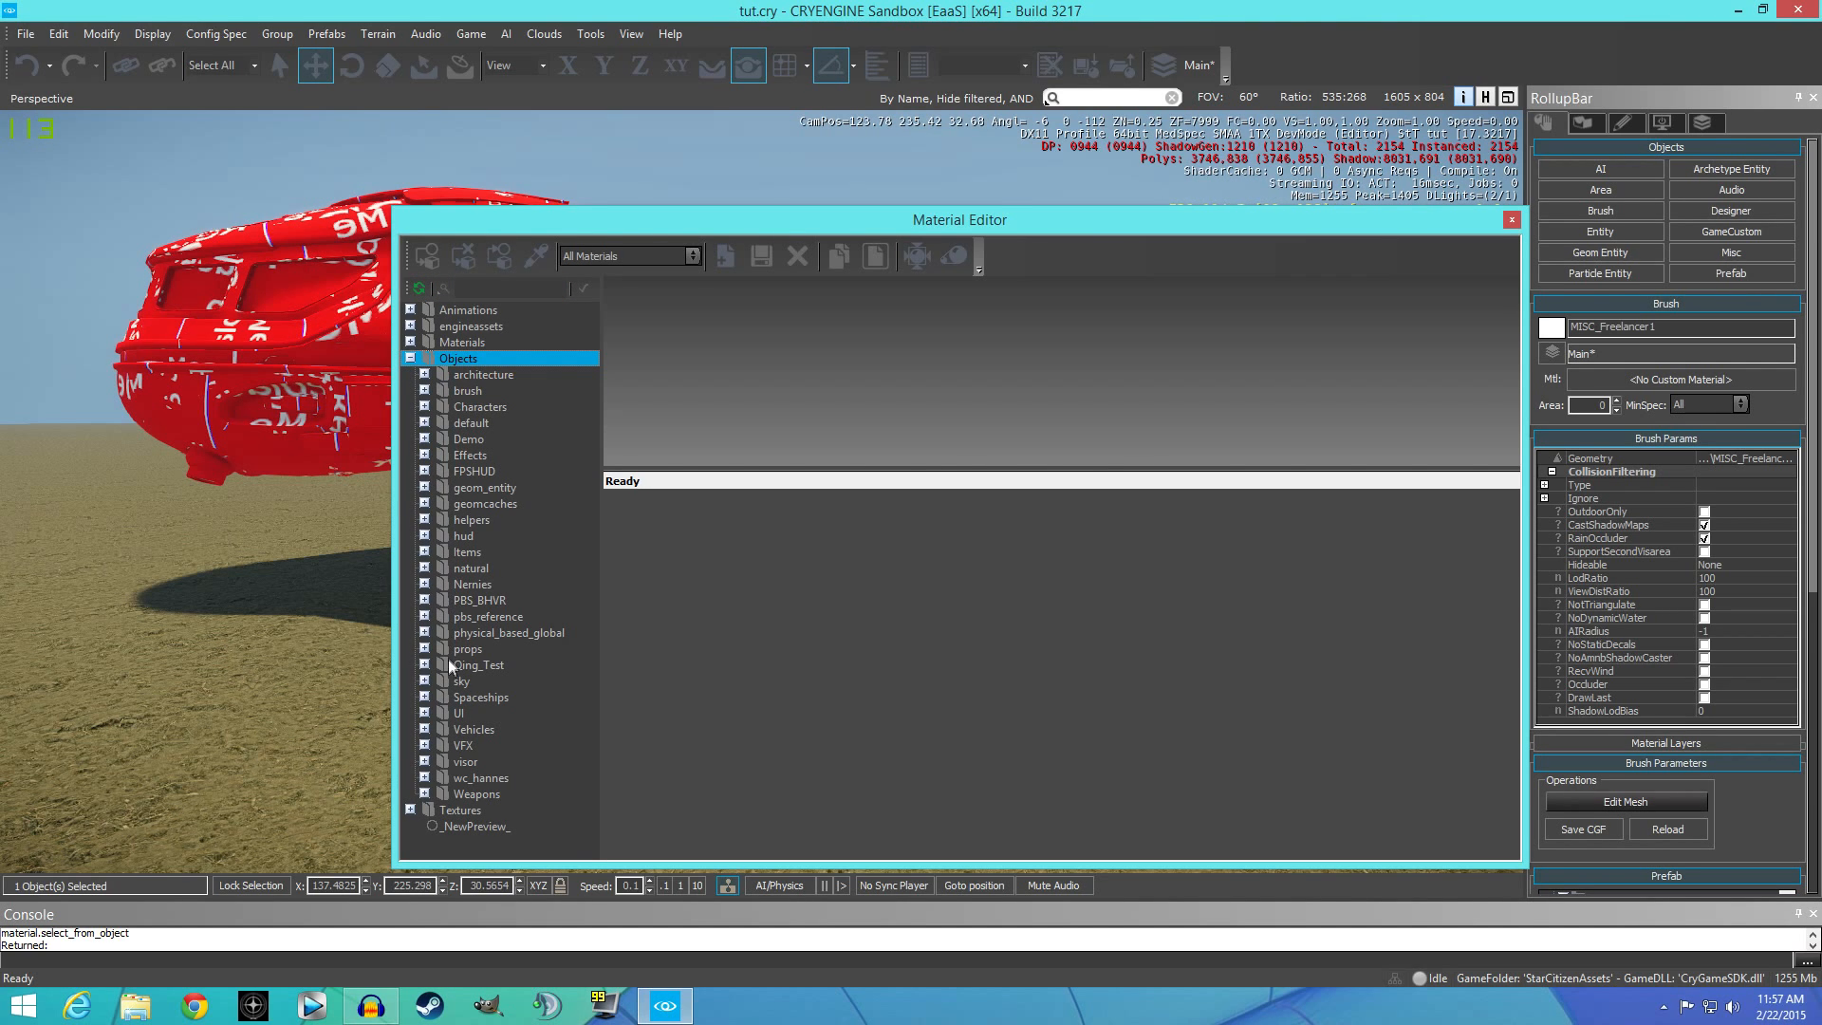
pyautogui.doubleClick(465, 697)
pyautogui.scroll(-6, 473, 675)
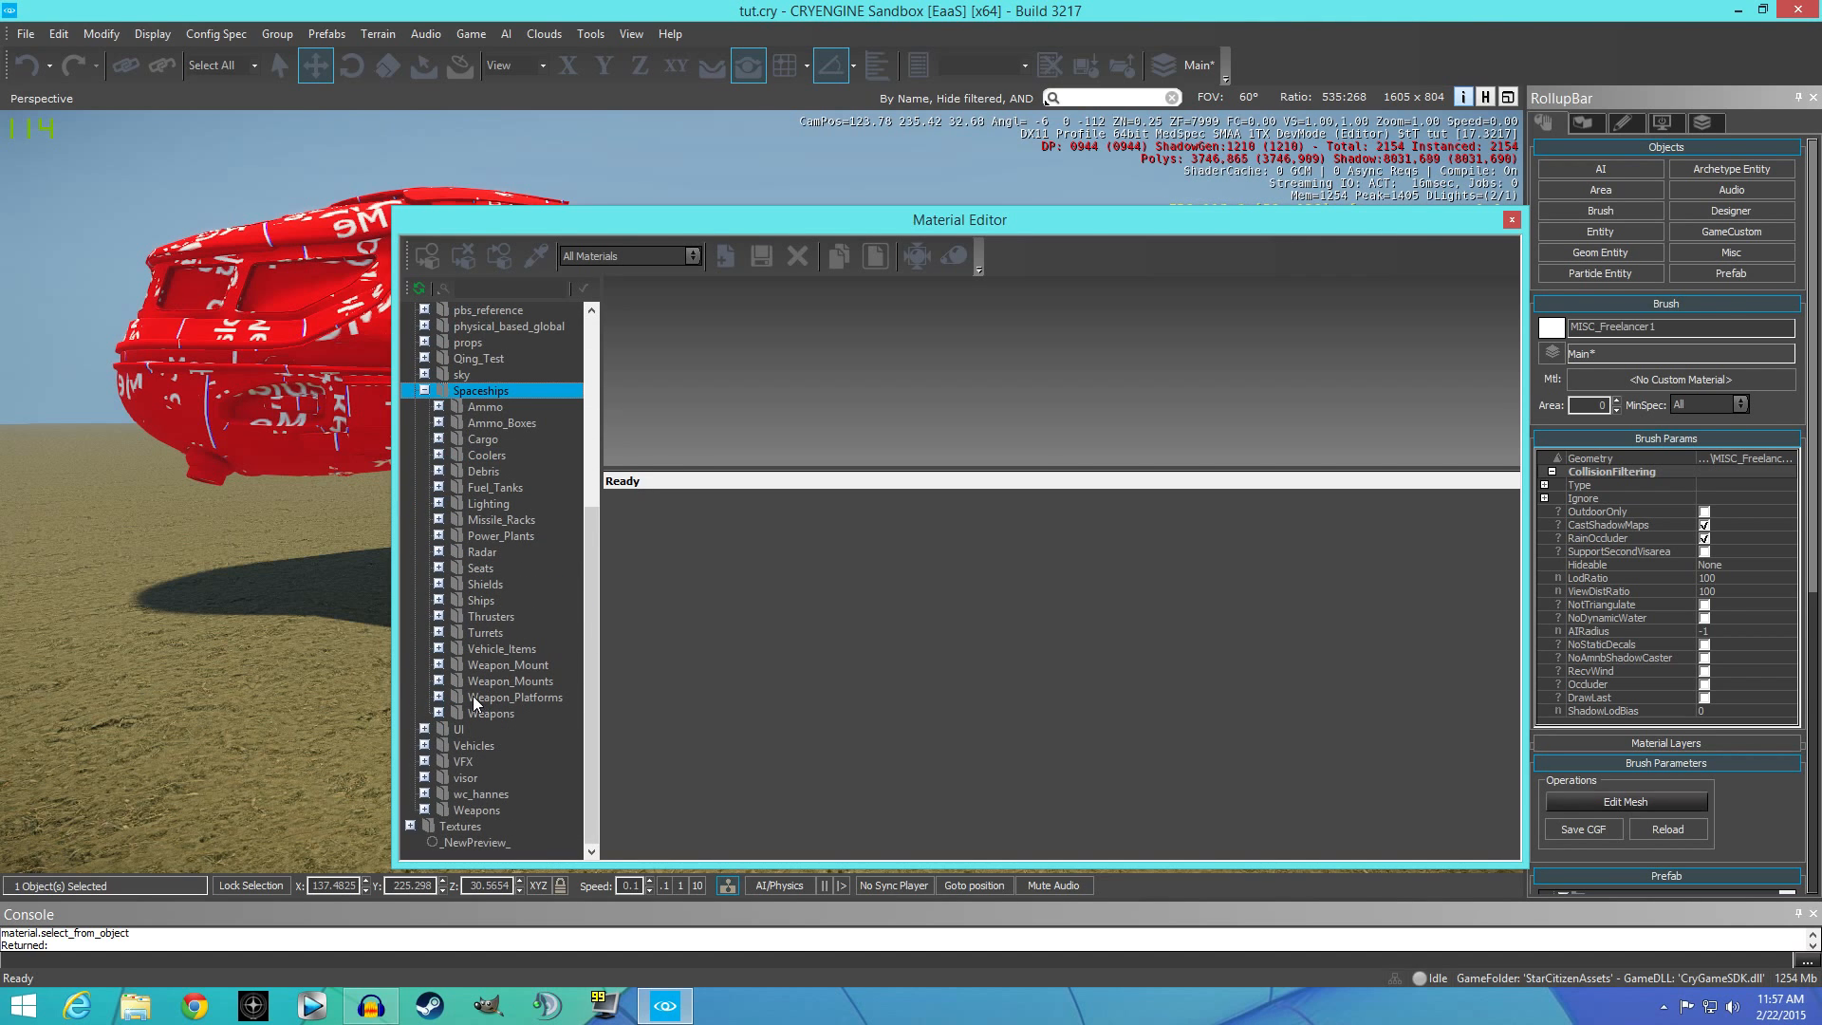
pyautogui.doubleClick(442, 603)
pyautogui.scroll(-3, 503, 574)
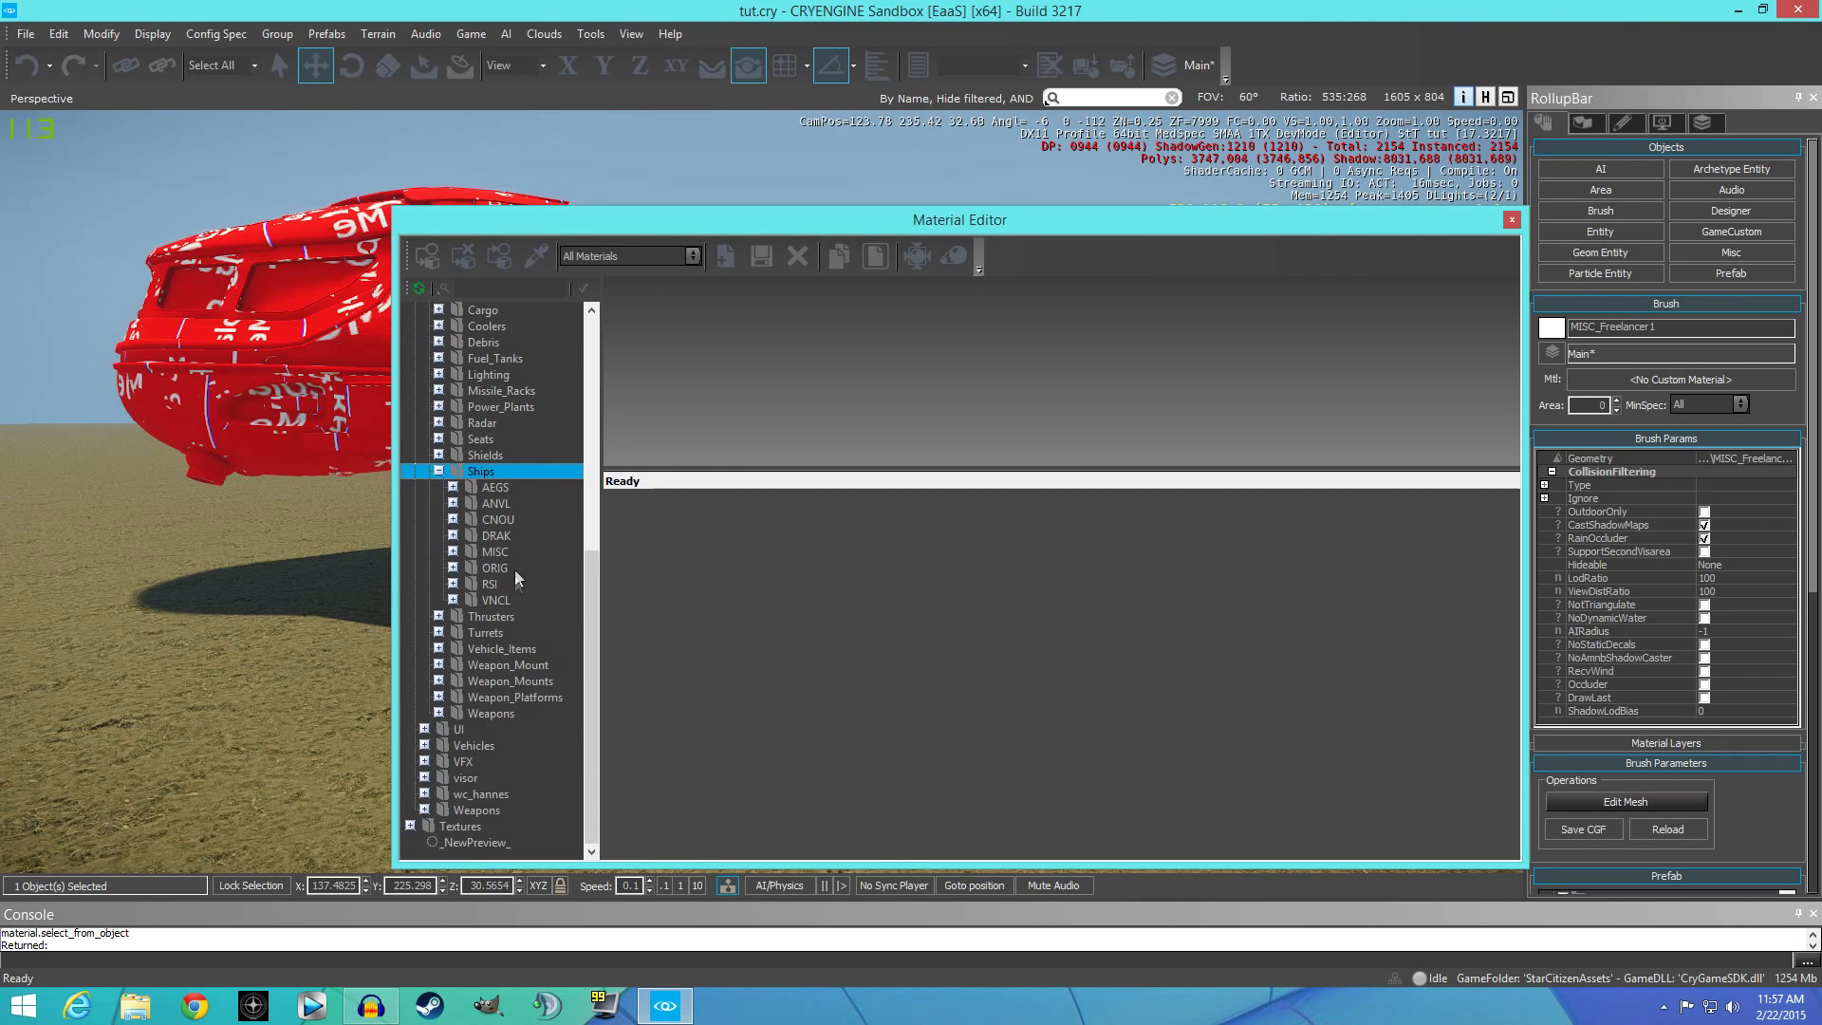
# Assign the MISC_Freelancer material from MISC/Freelancer to the ship brush and close the Material Editor.
pyautogui.click(454, 552)
pyautogui.click(467, 568)
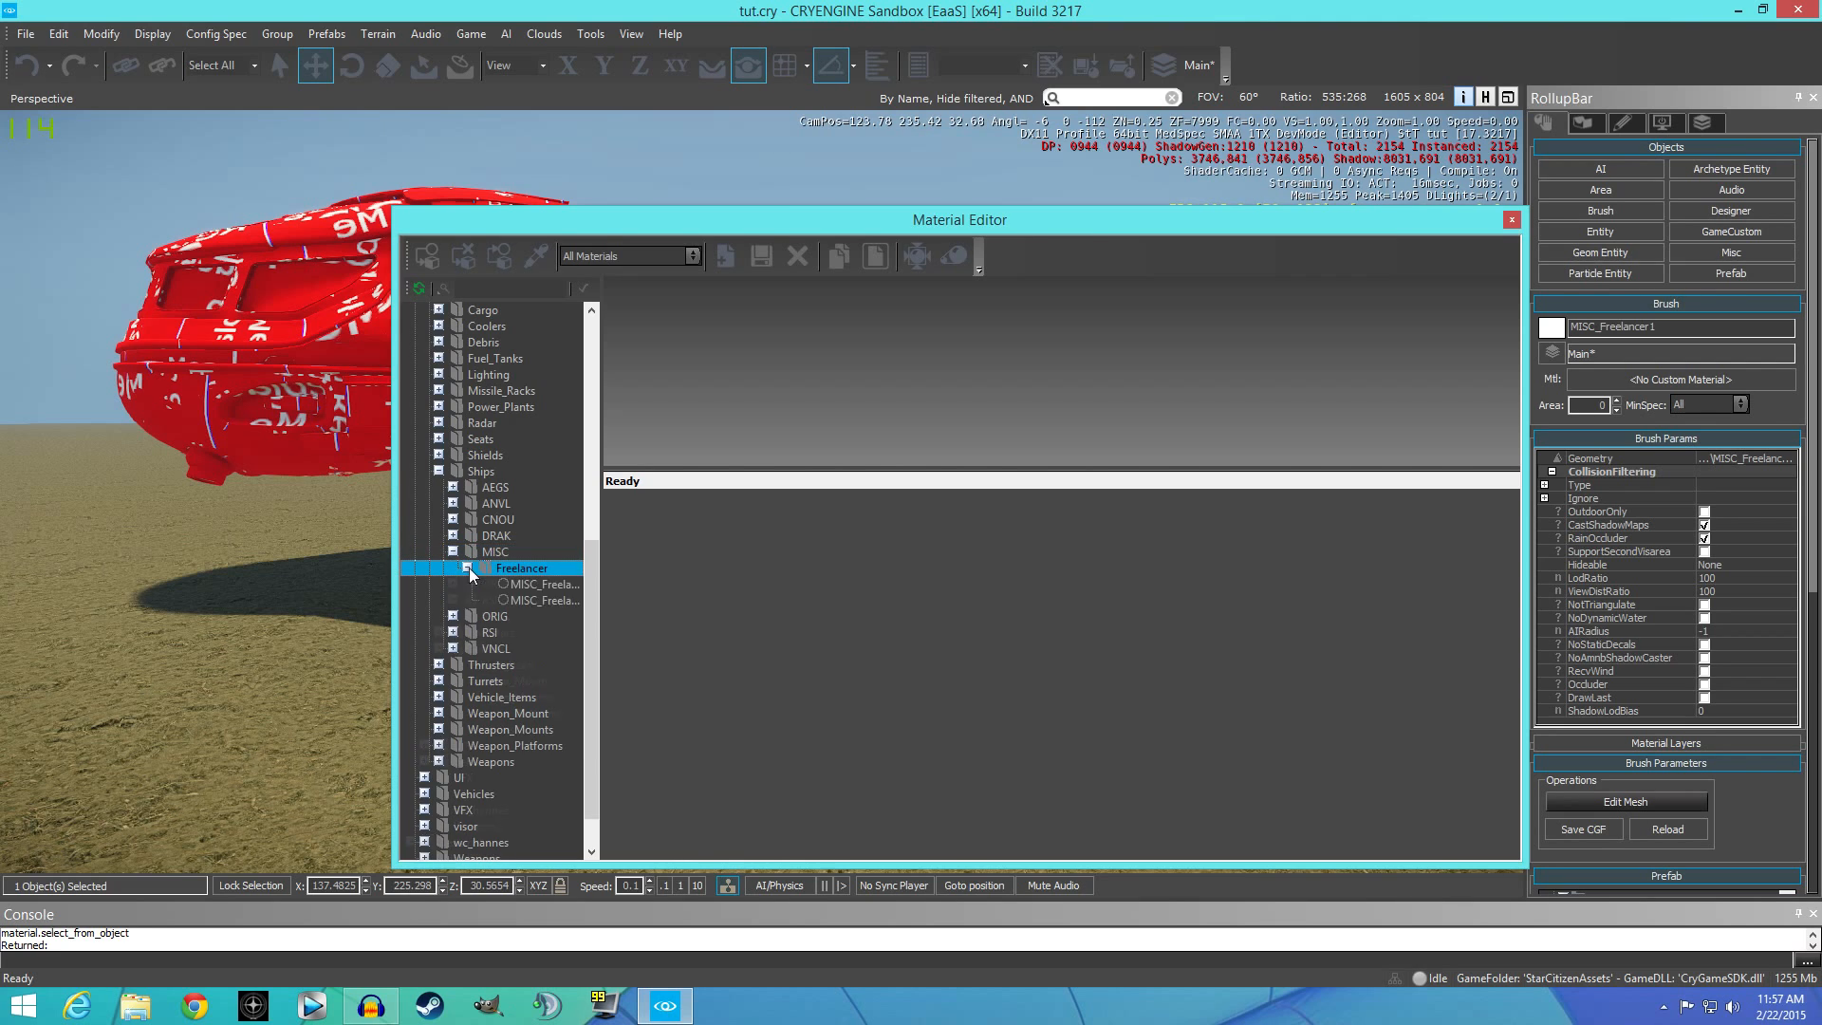
pyautogui.scroll(-1, 535, 579)
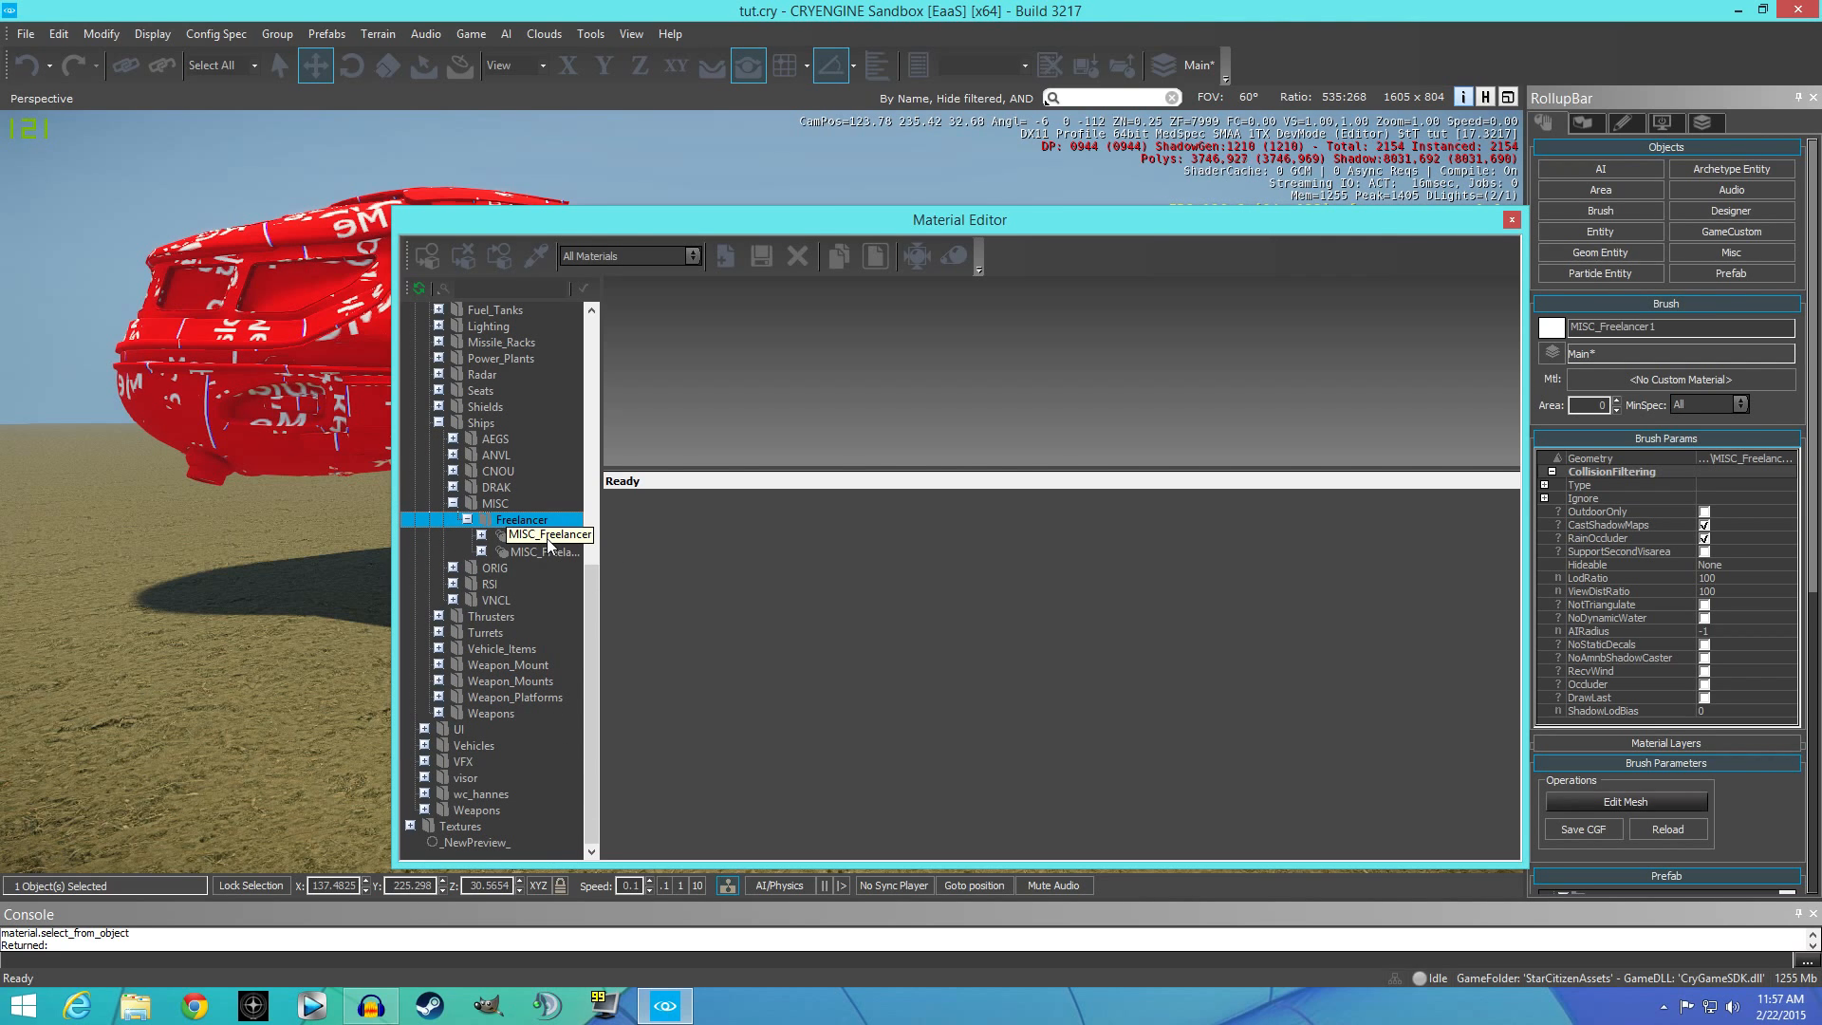
pyautogui.click(549, 537)
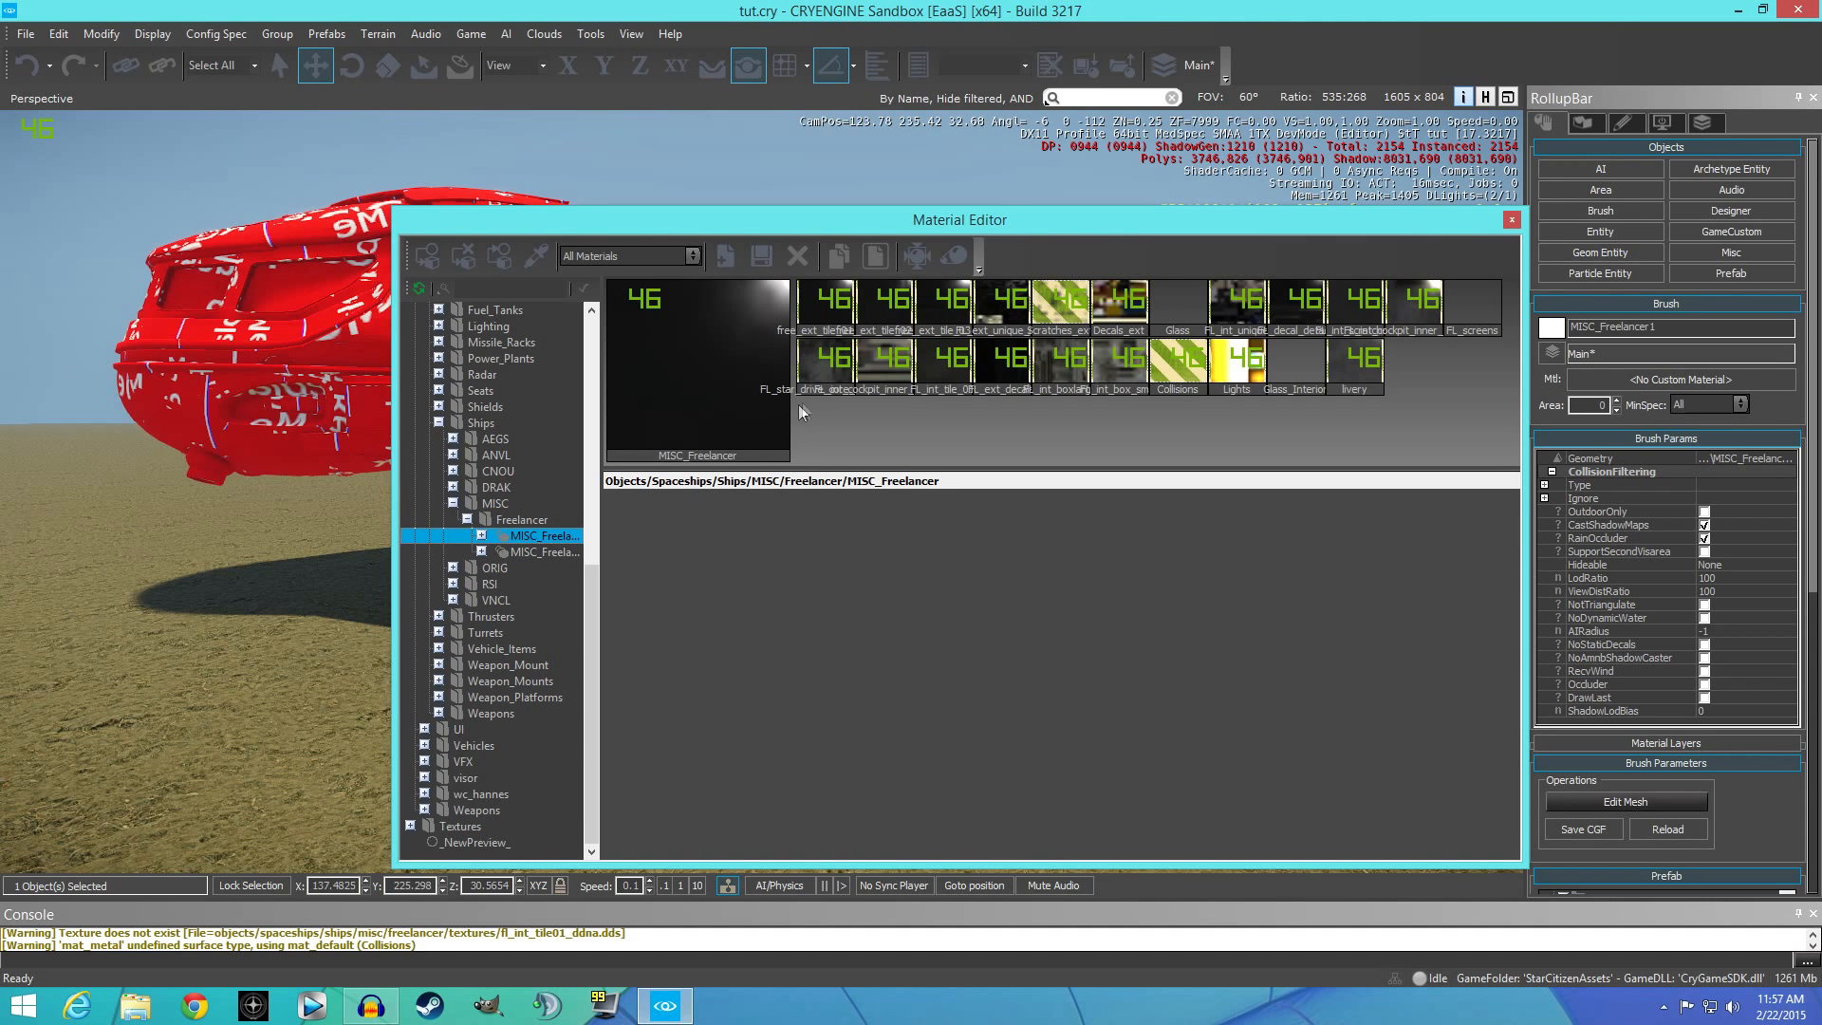
pyautogui.click(431, 263)
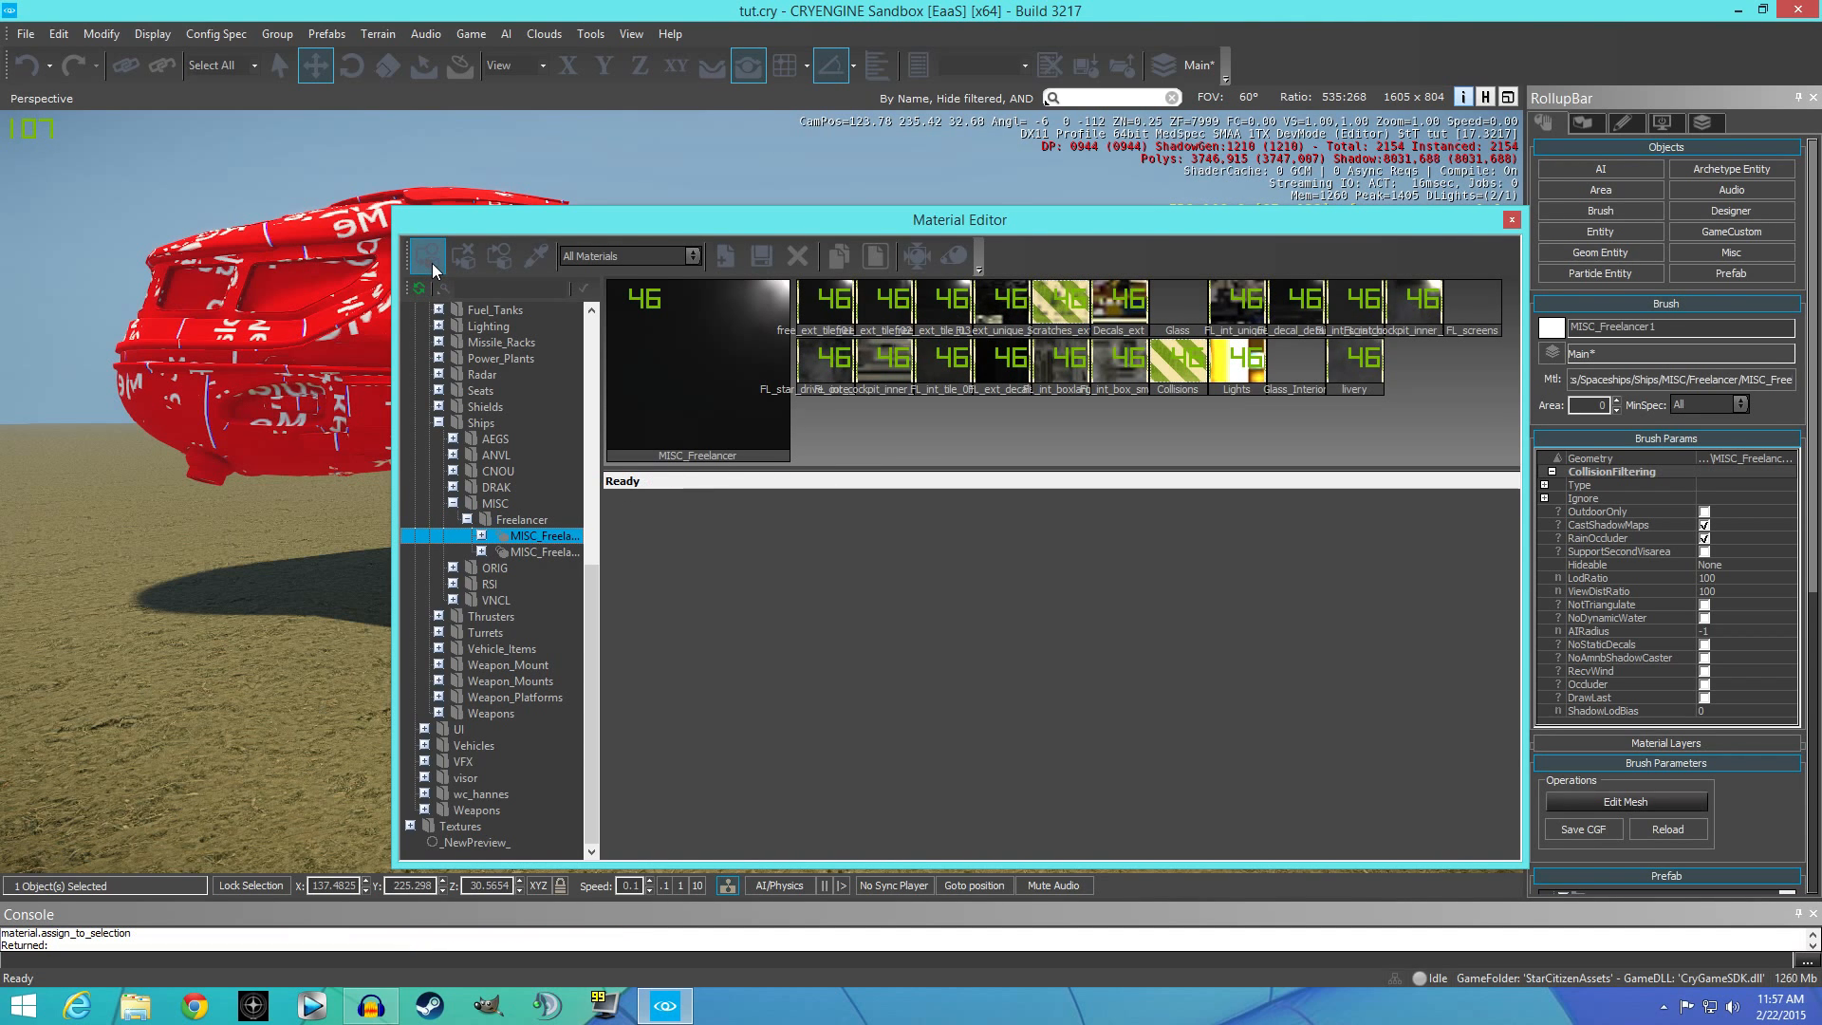
pyautogui.click(1511, 221)
# Examine the ship's hull, engines and landing gear with the assigned material from several angles and distances.
pyautogui.press('d')
pyautogui.moveTo(960, 378)
pyautogui.mouseDown(button='right')
pyautogui.moveTo(1025, 417)
pyautogui.moveTo(978, 387)
pyautogui.mouseUp(button='right')
pyautogui.moveTo(731, 313); pyautogui.dragTo(783, 327, button='right')
pyautogui.press('a')
pyautogui.press('w')
pyautogui.press('s')
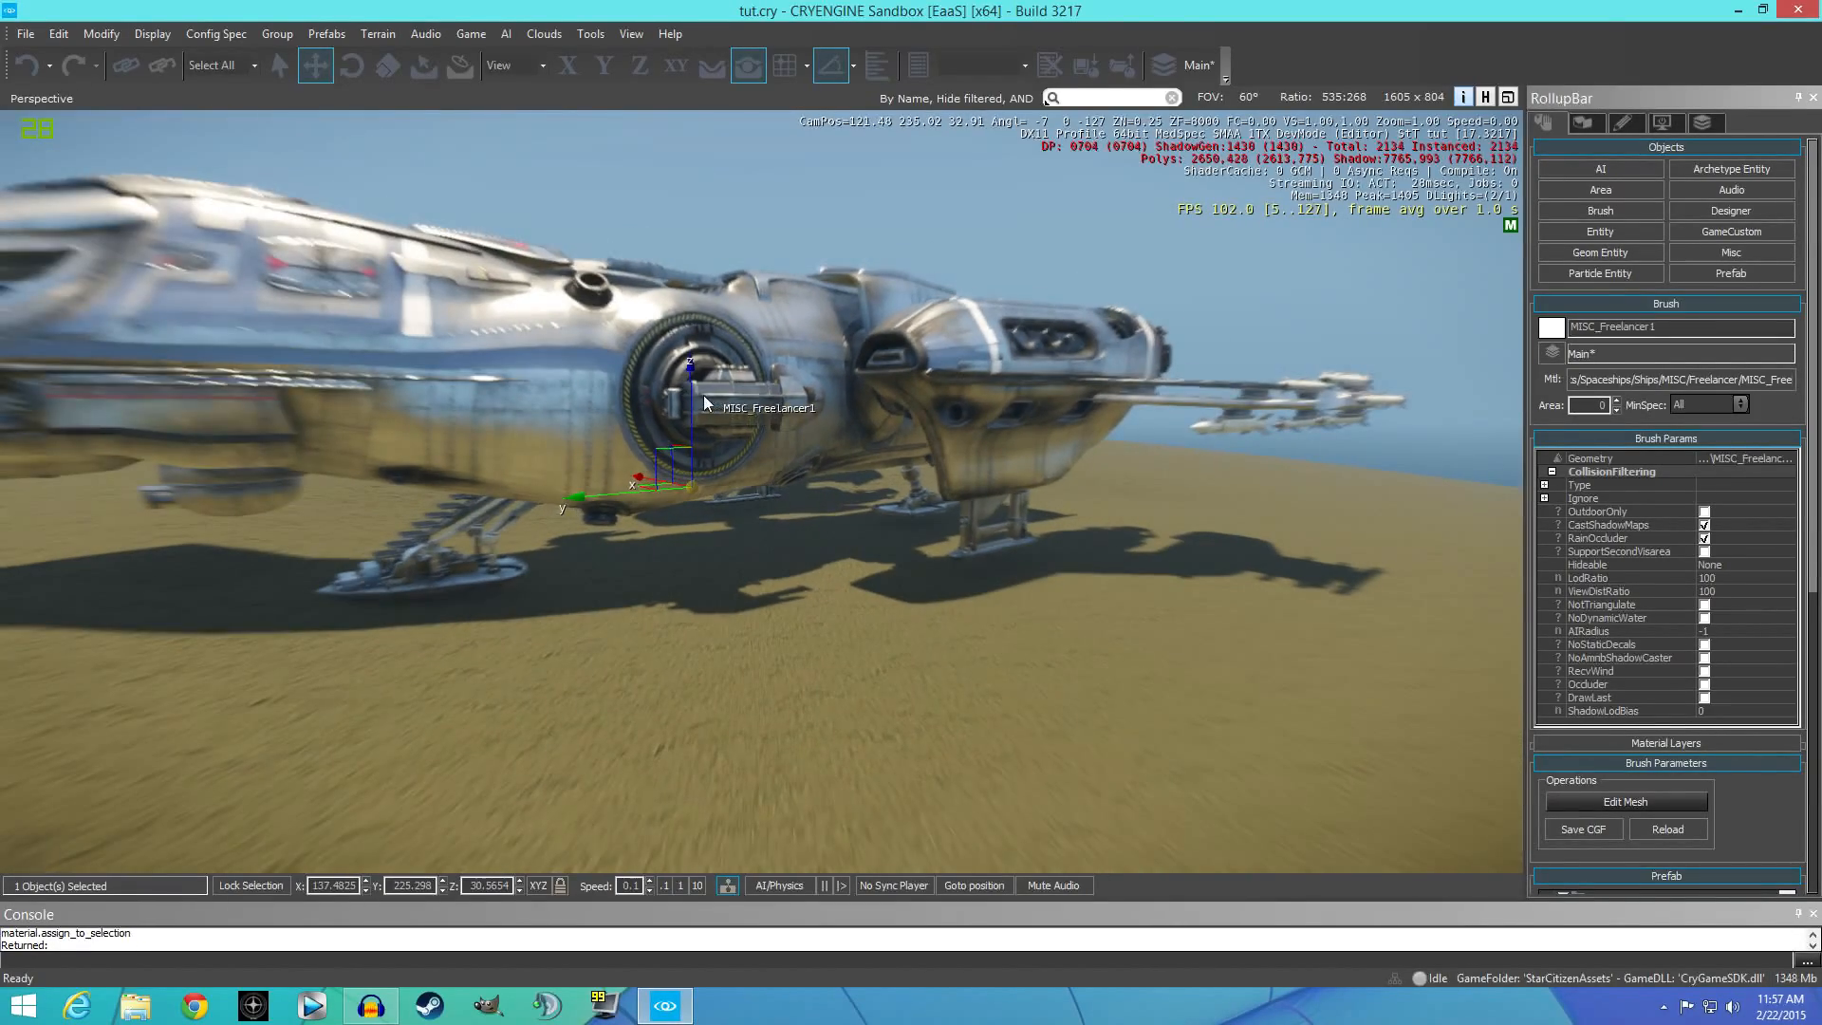
pyautogui.moveTo(703, 395); pyautogui.dragTo(325, 484, button='right')
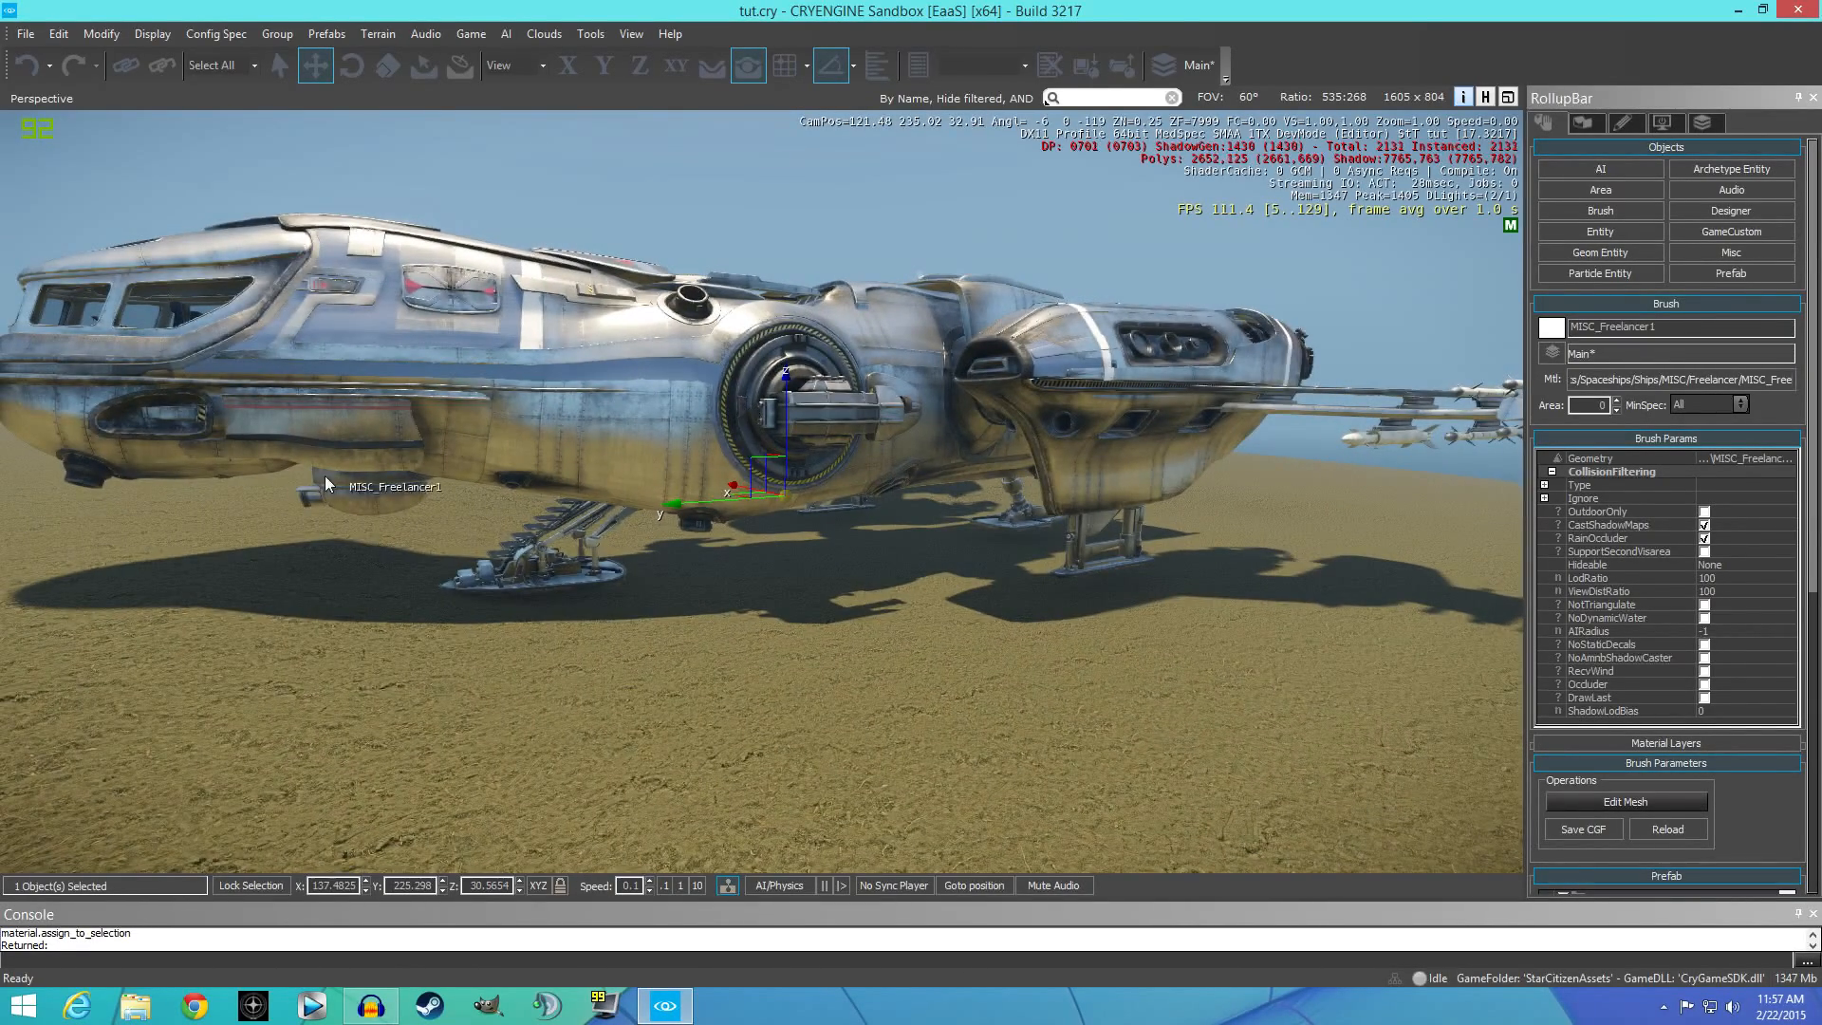
pyautogui.press('a')
pyautogui.moveTo(221, 339)
pyautogui.mouseDown(button='right')
pyautogui.moveTo(292, 359)
pyautogui.moveTo(209, 337)
pyautogui.mouseUp(button='right')
pyautogui.press('d')
pyautogui.press('d')
pyautogui.moveTo(797, 442); pyautogui.dragTo(786, 442, button='right')
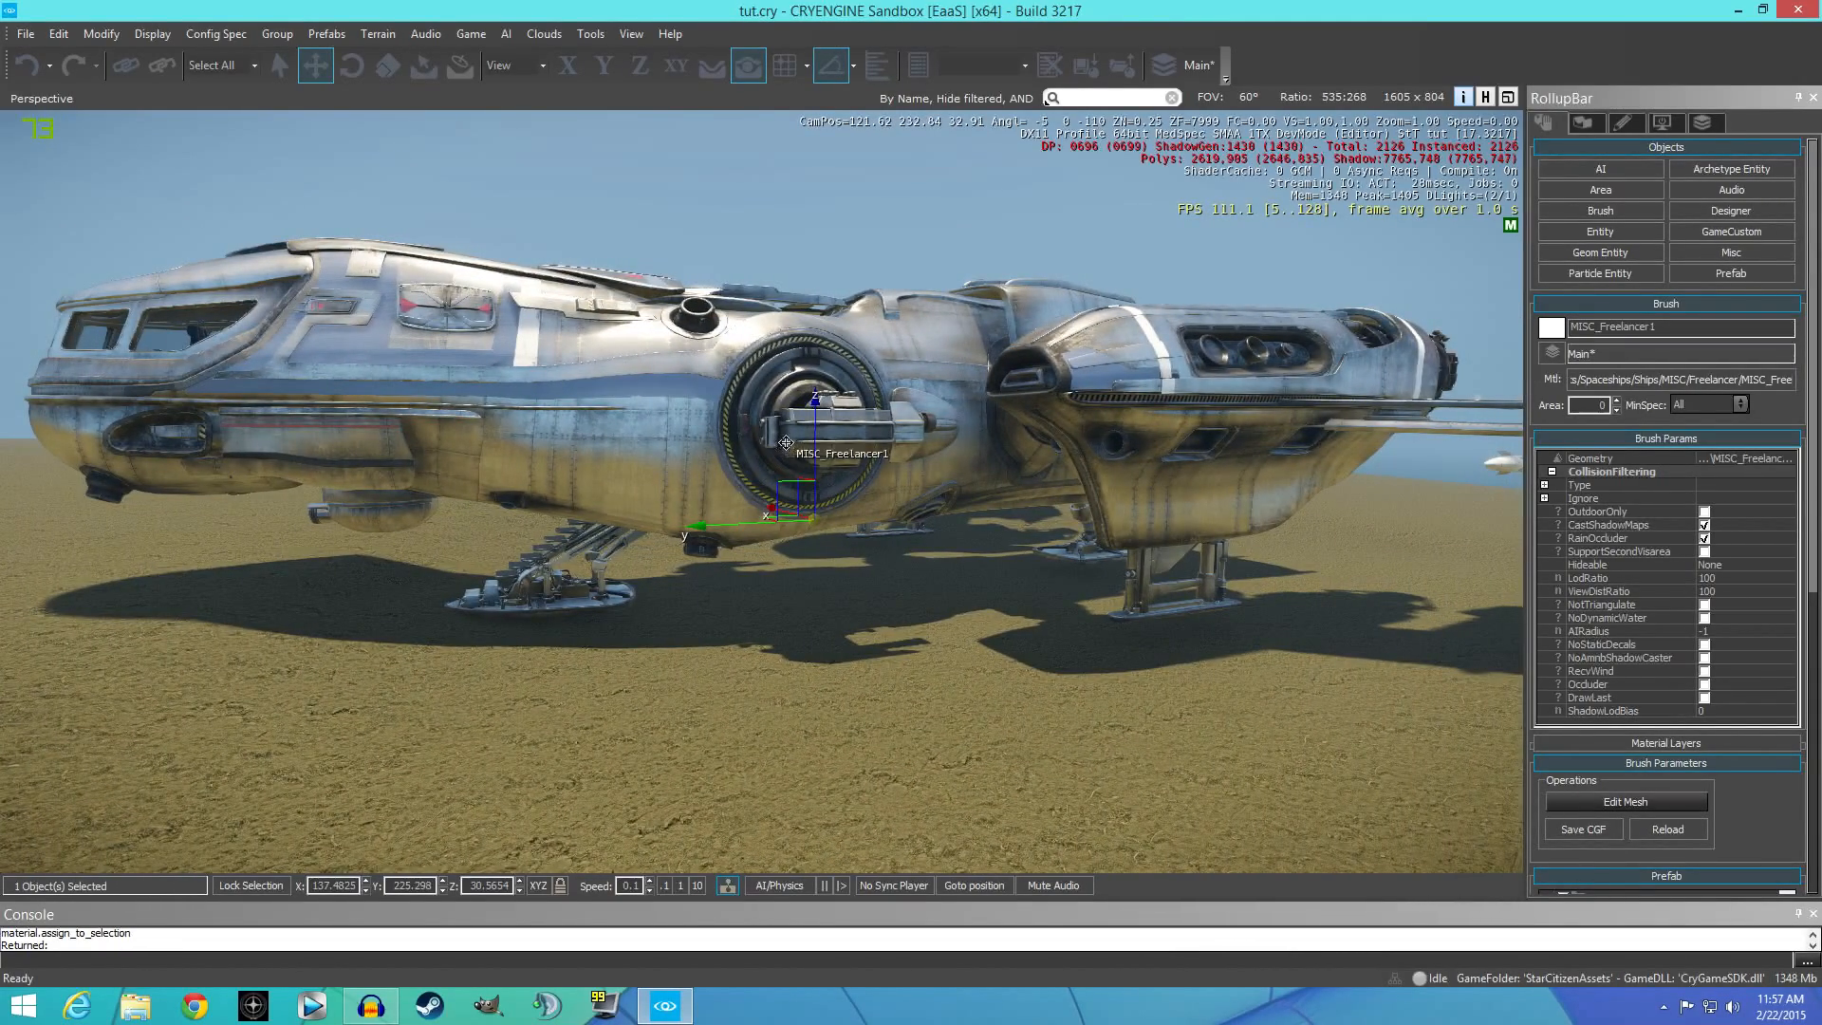
pyautogui.press('w')
pyautogui.press('w')
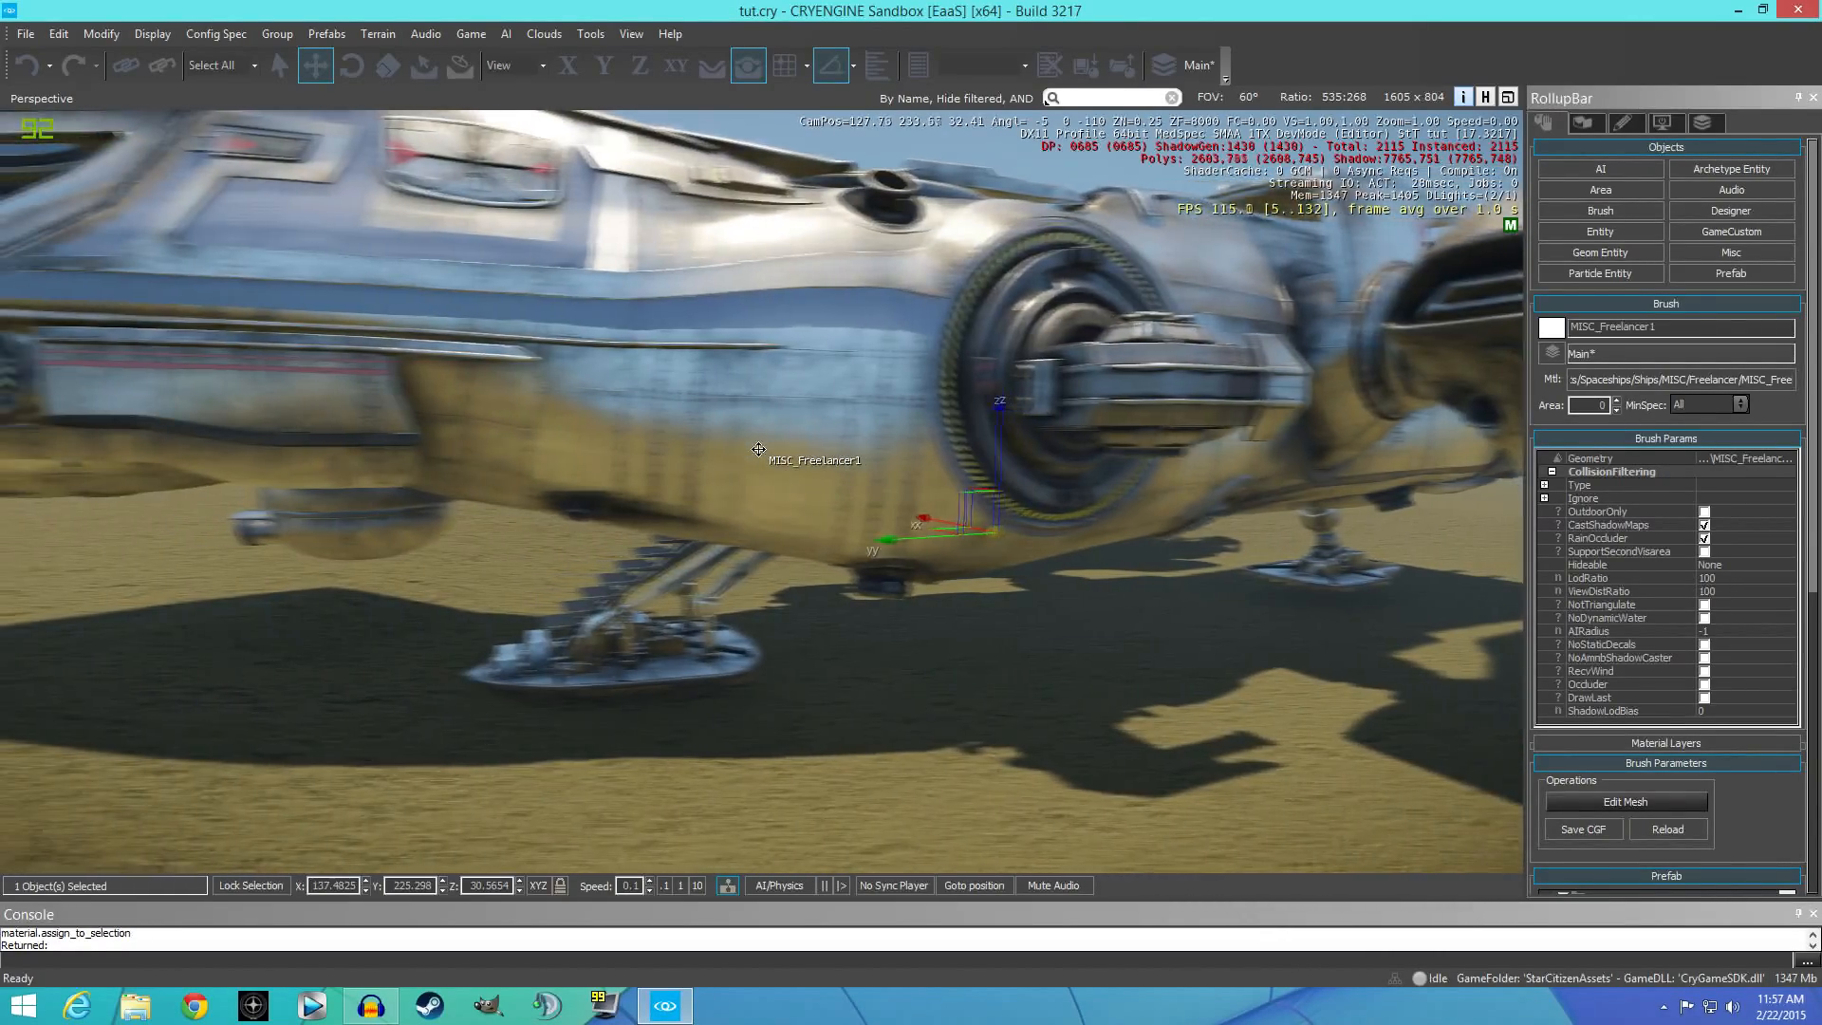
pyautogui.press('s')
pyautogui.press('d')
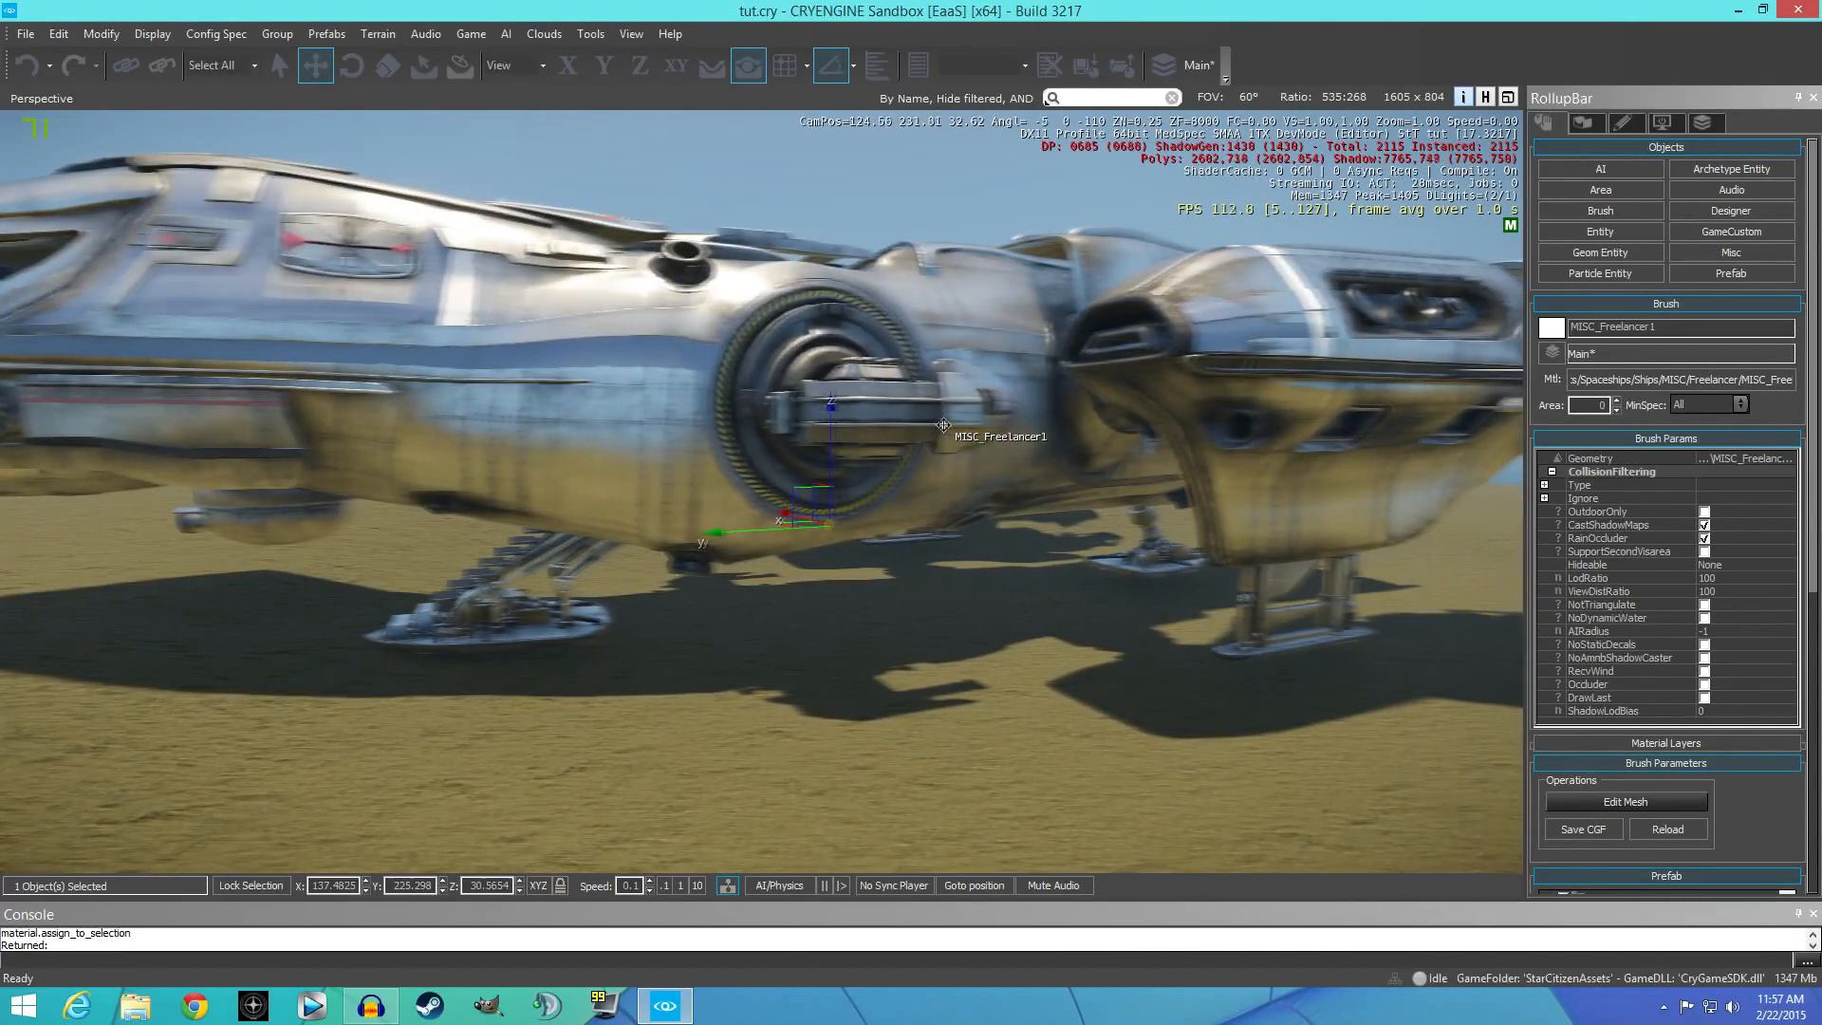
# Delete the Freelancer ship brush and open the Geom Entity object browser.
pyautogui.press('Delete')
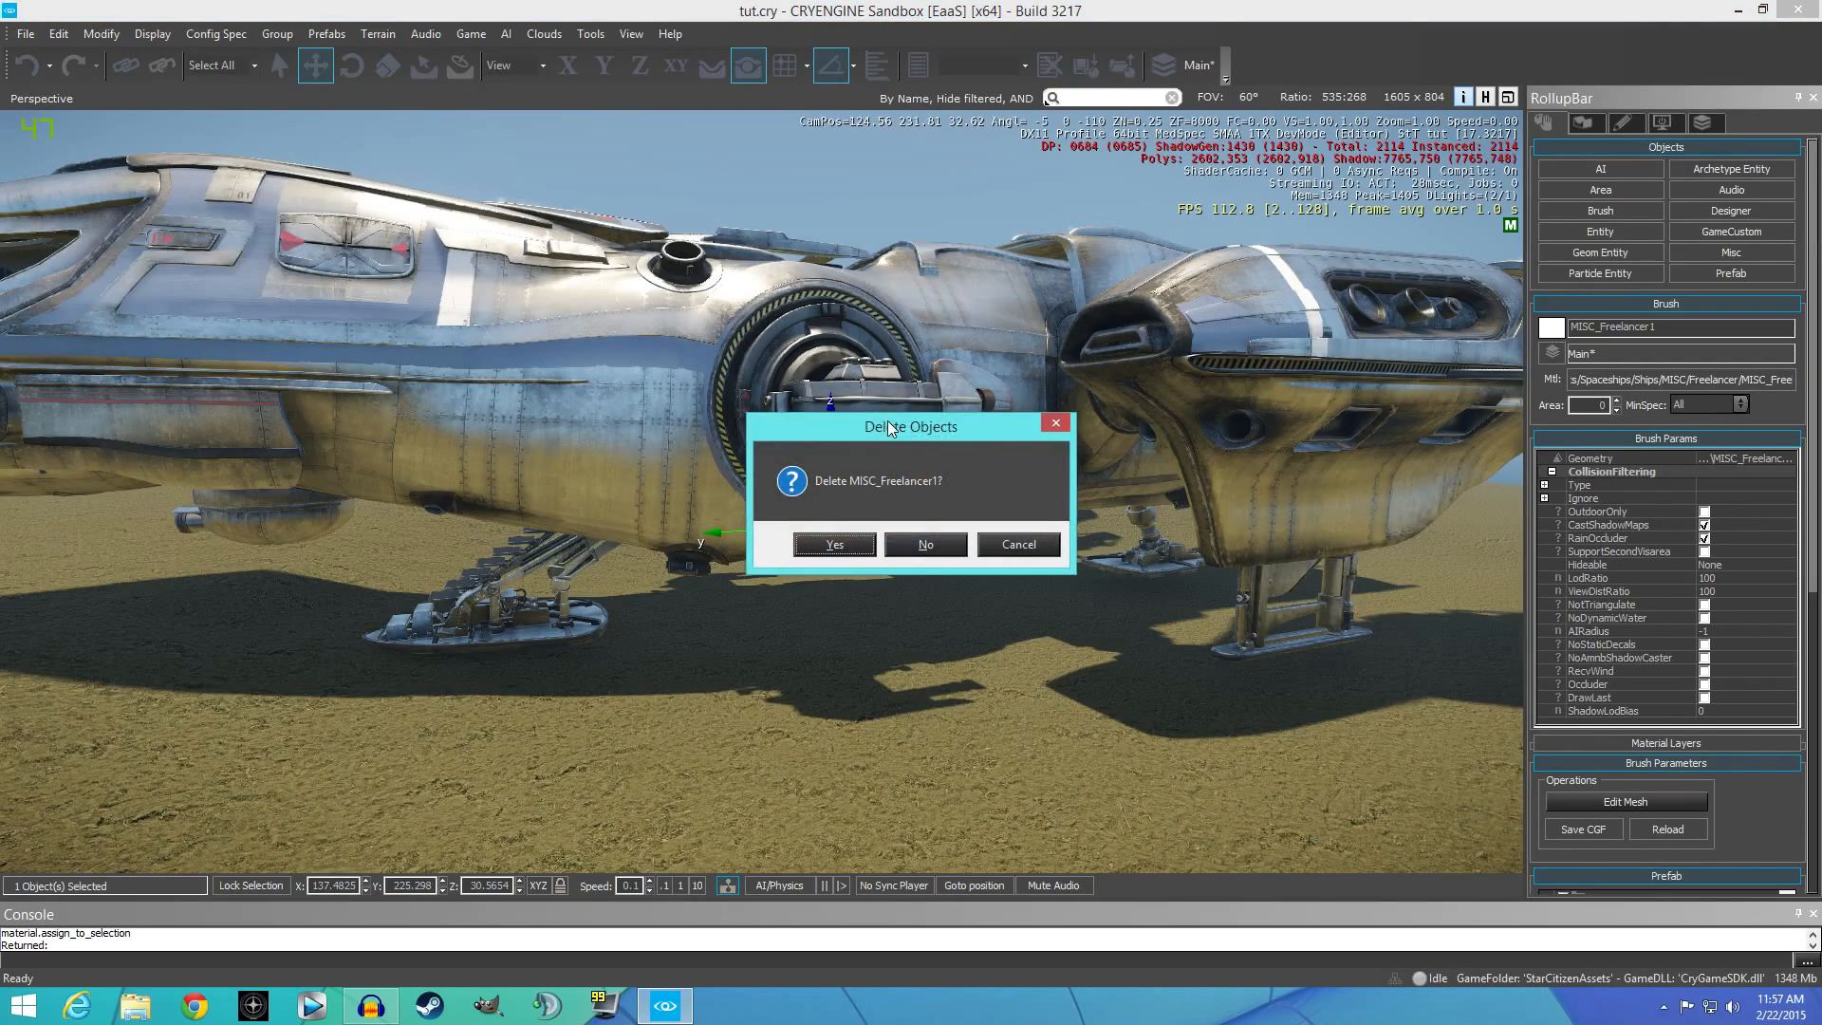
pyautogui.click(833, 544)
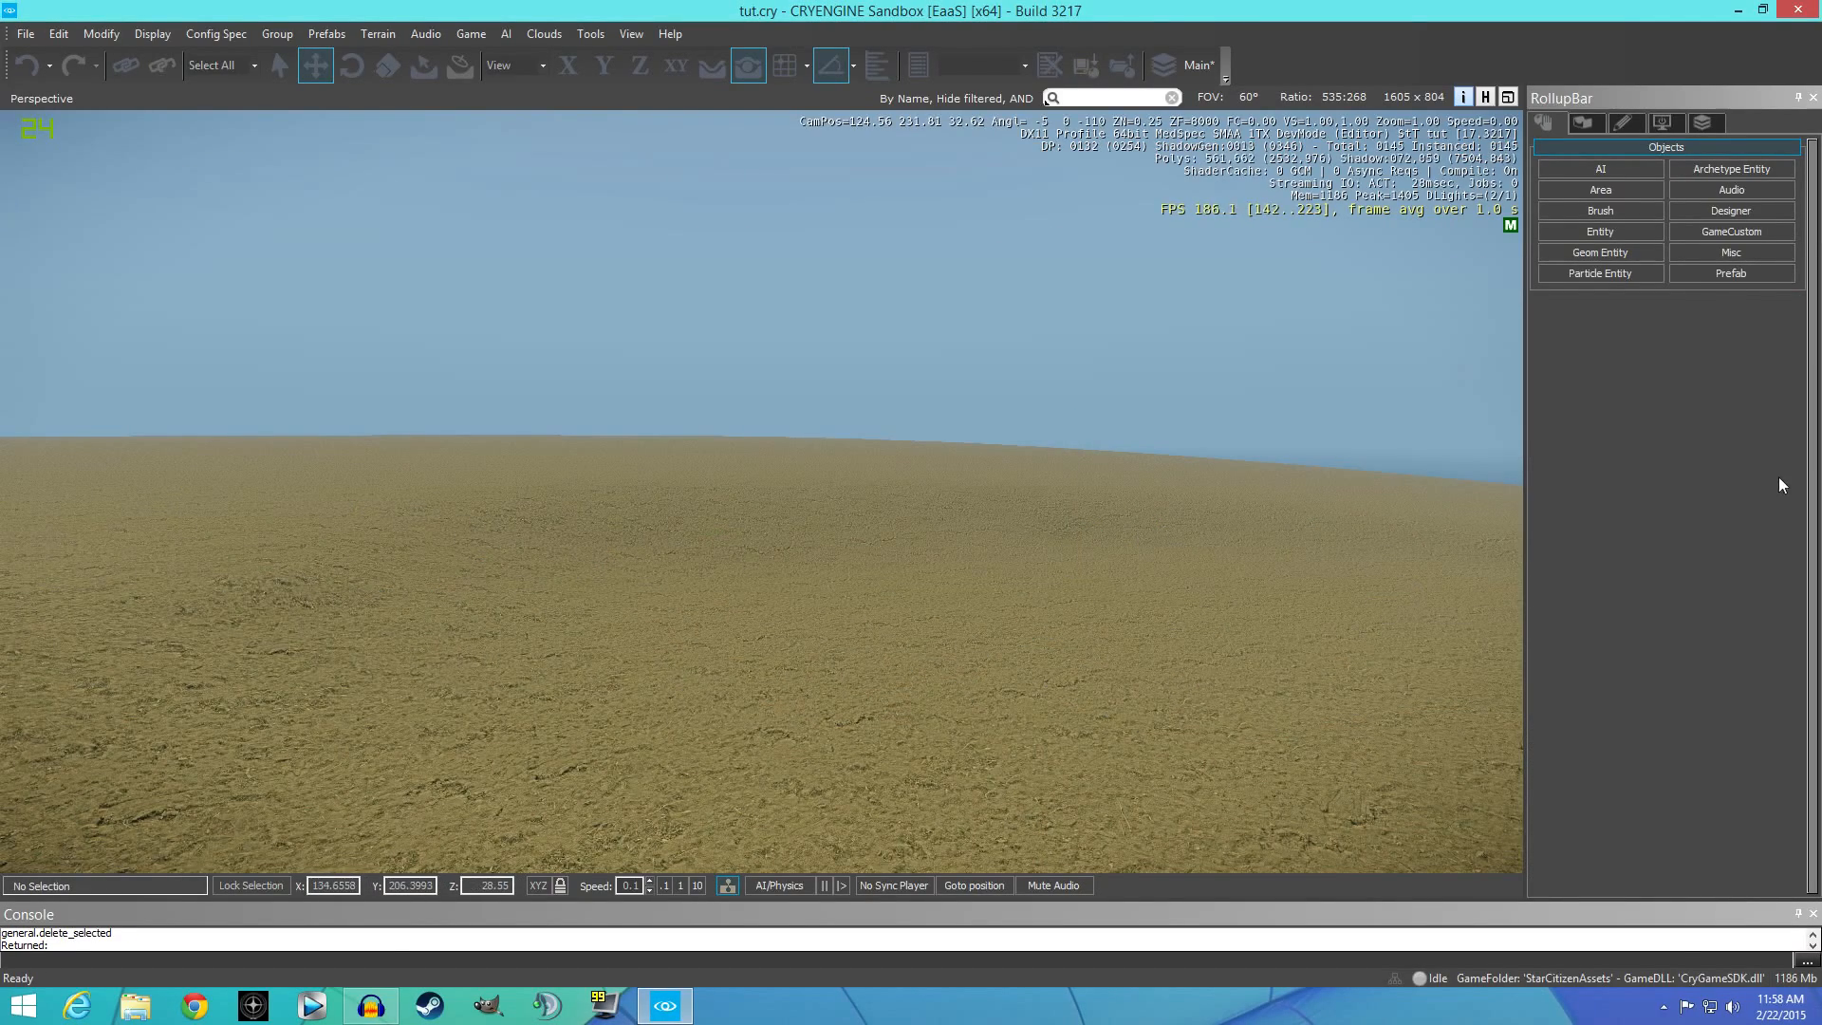
pyautogui.click(1598, 211)
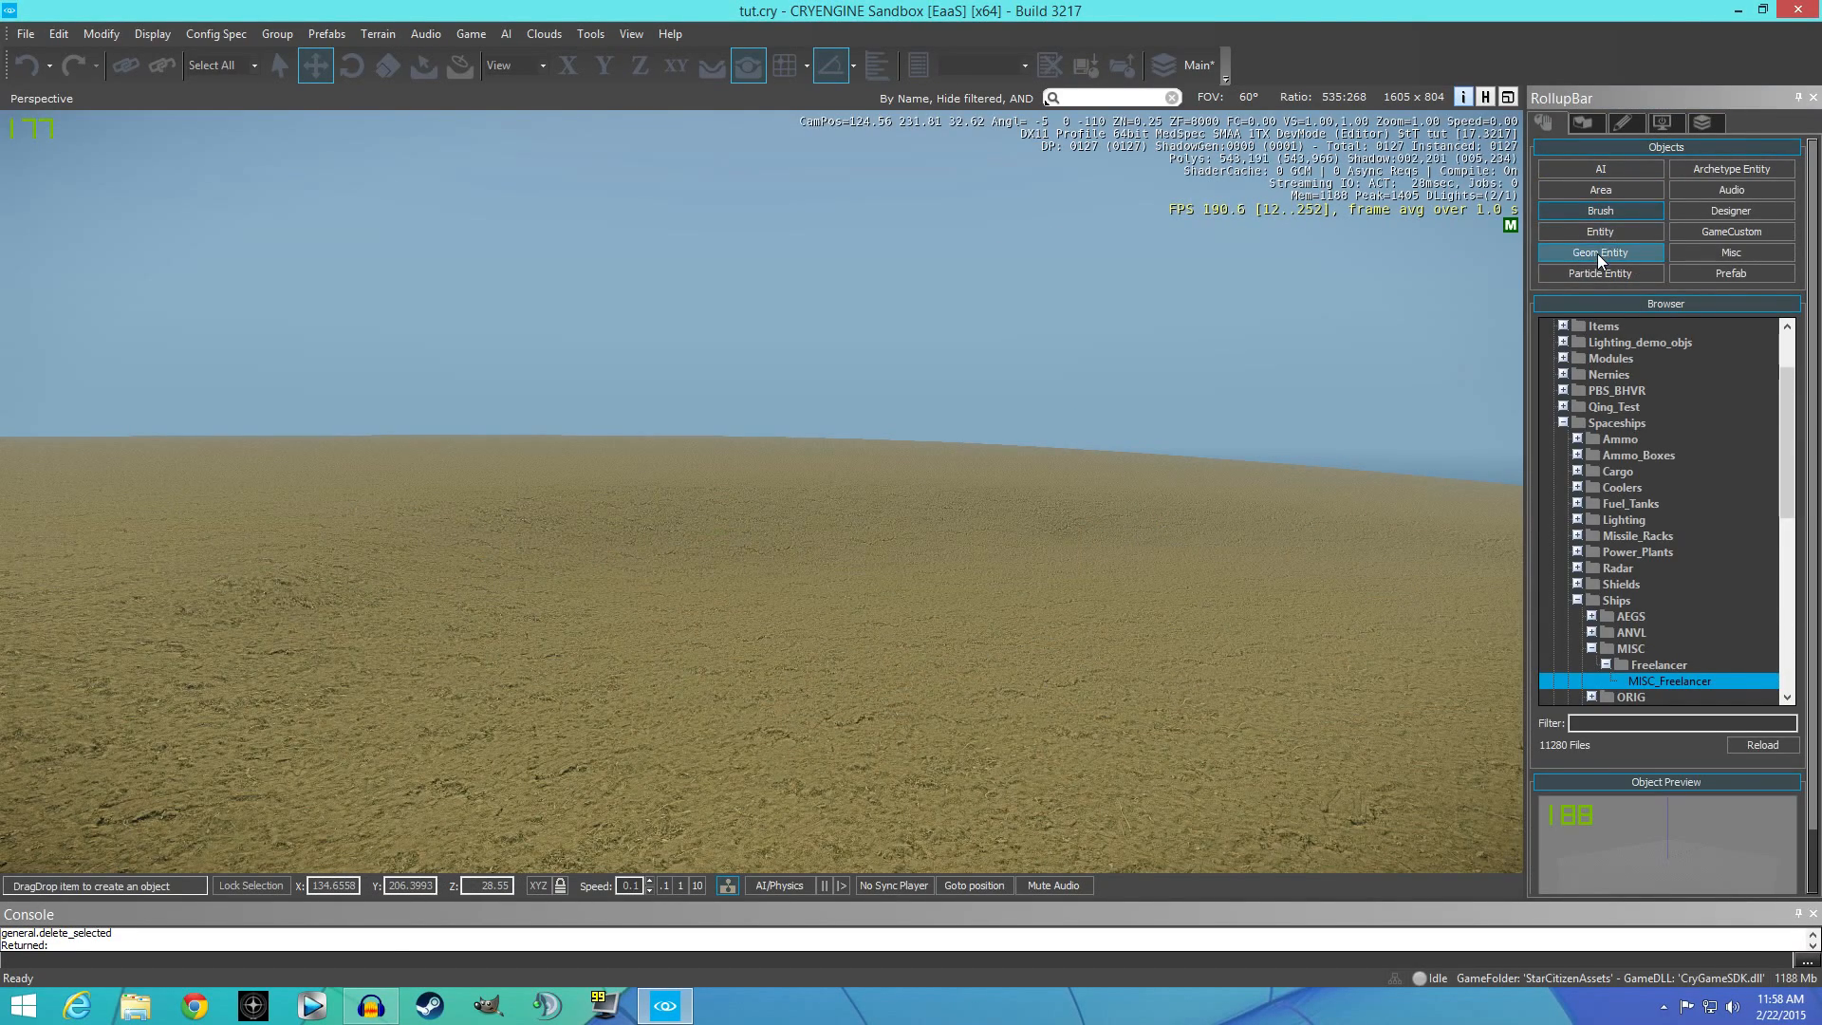
pyautogui.click(1597, 253)
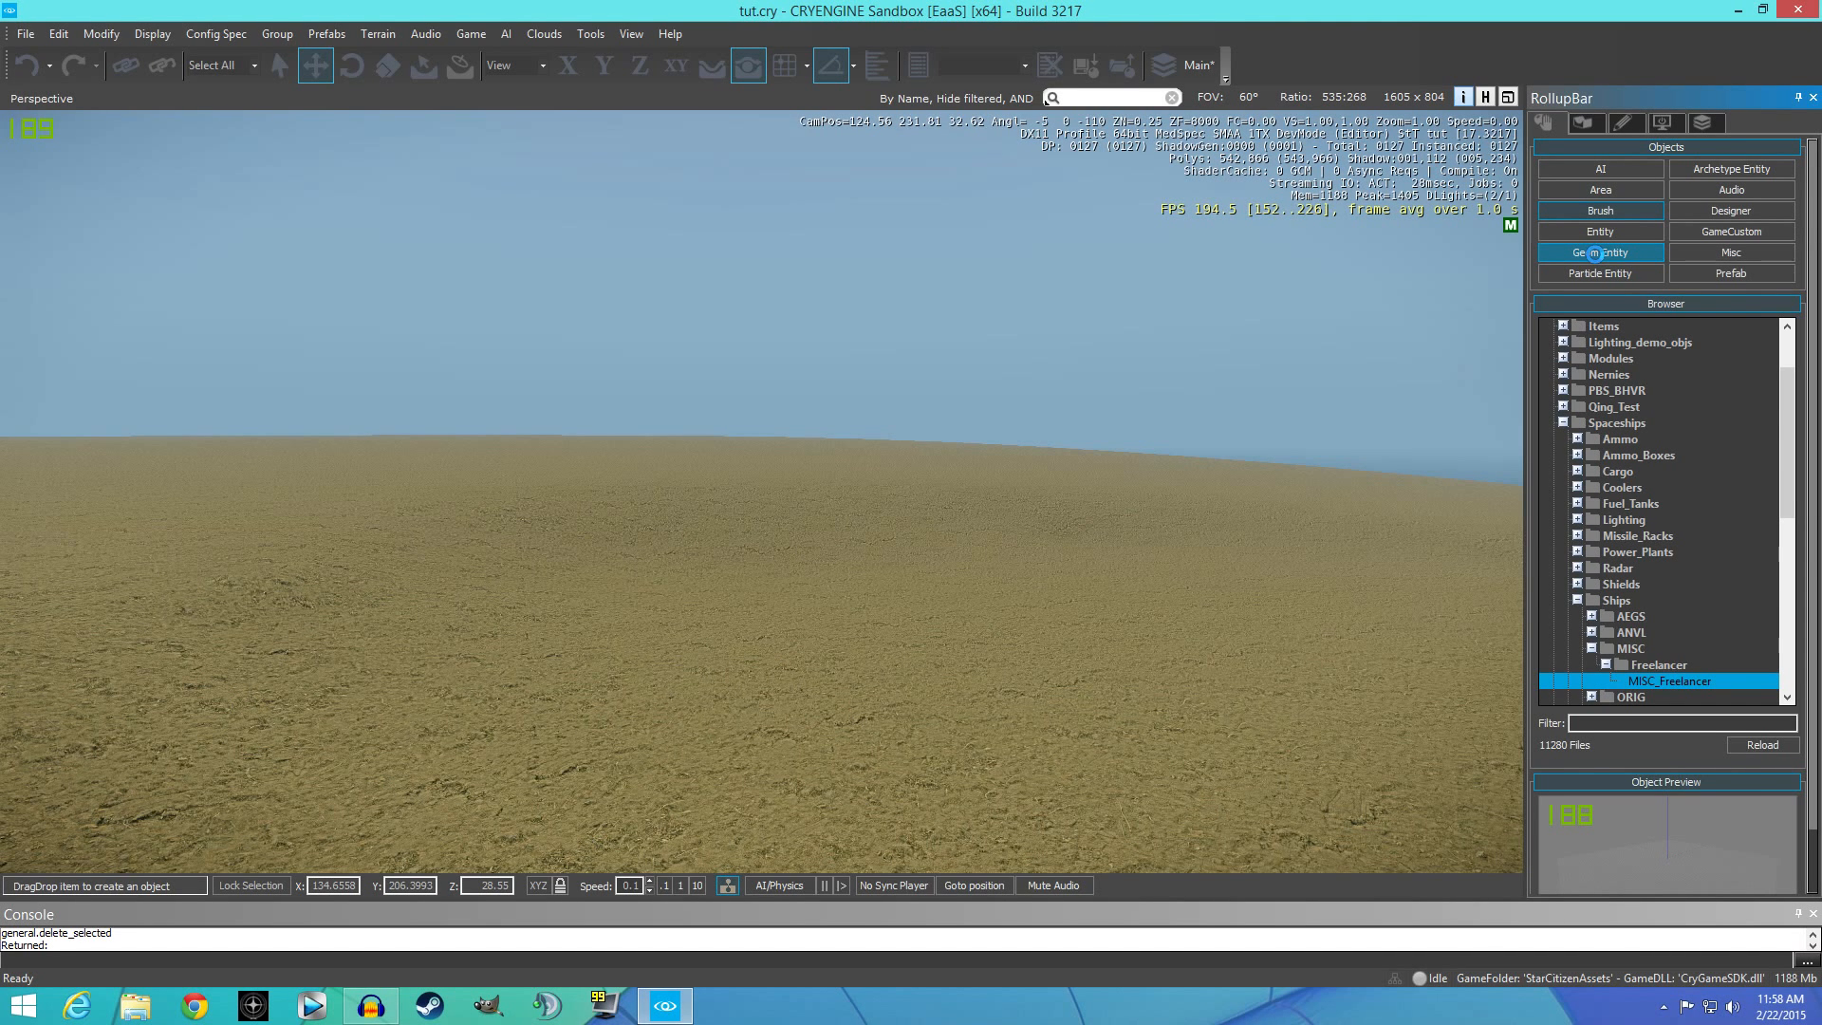
pyautogui.click(1609, 212)
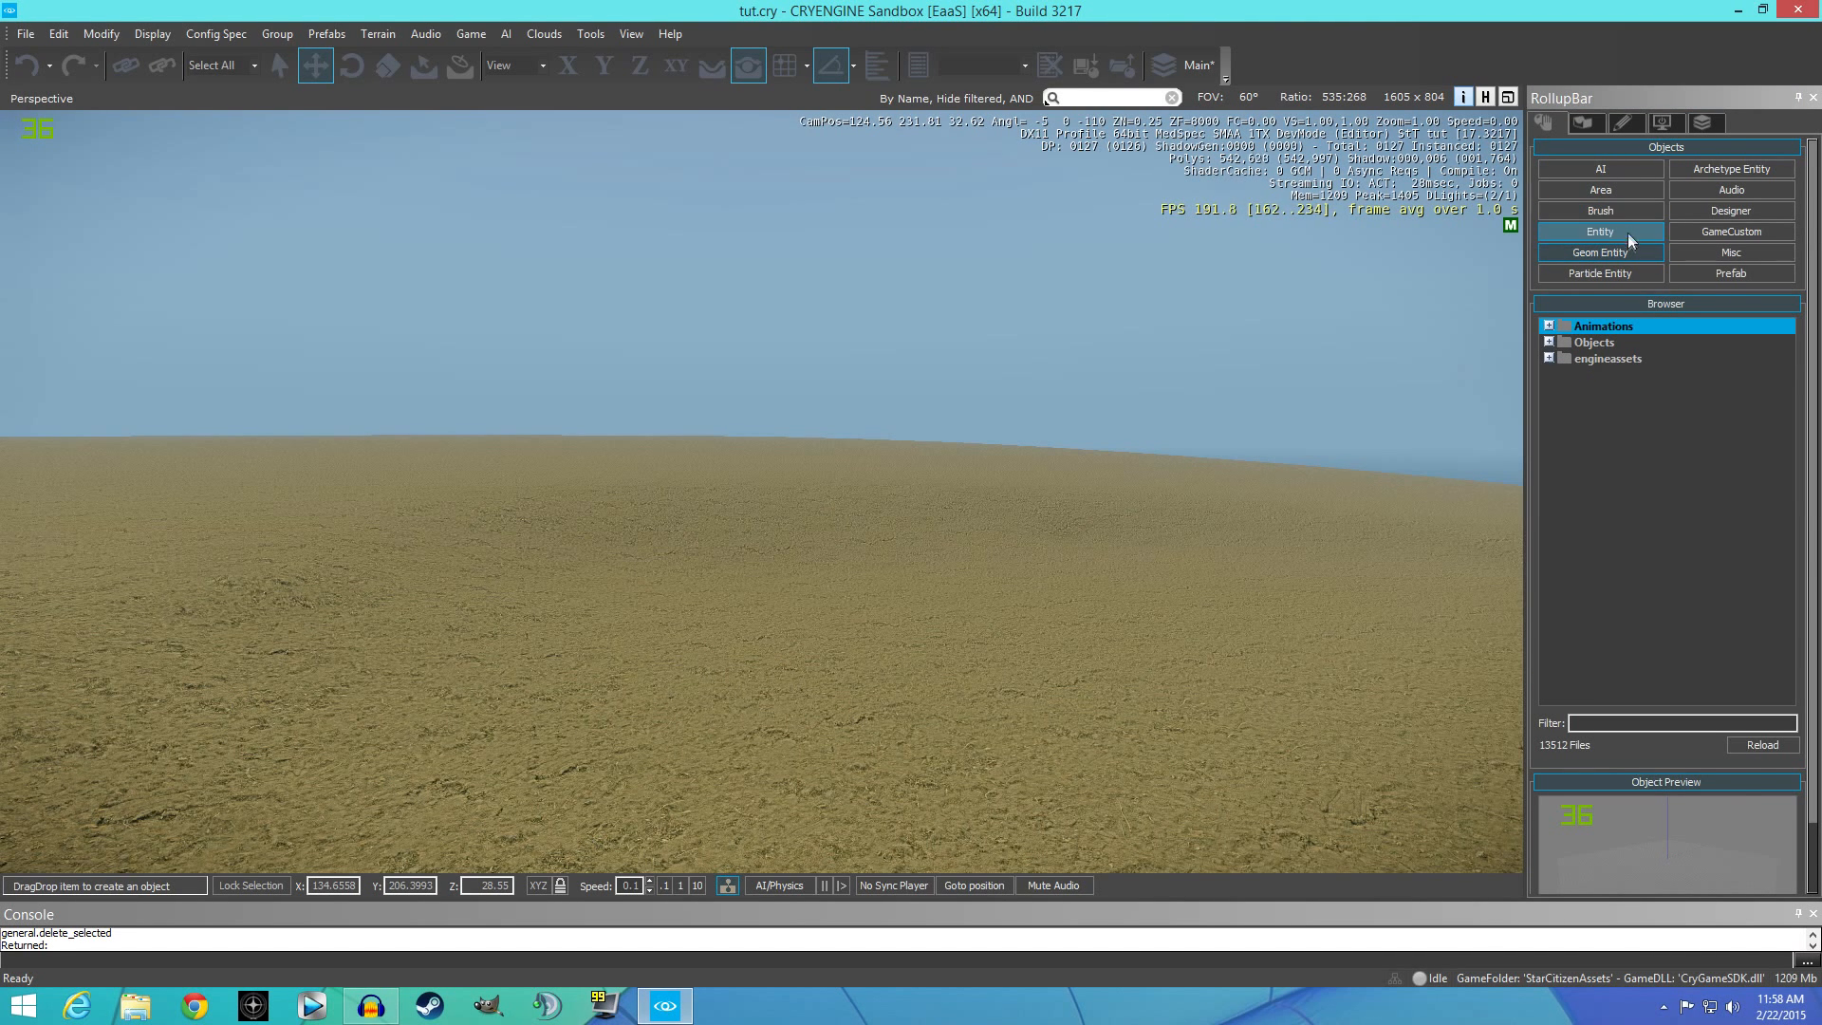
# Place the geom entity MISC_Freelancer_MAX from Objects/Spaceships/Ships/MISC/Freelancer on the terrain at about X 141.9, Y 223.6, Z 30.3.
pyautogui.click(1549, 342)
pyautogui.scroll(-5, 1614, 514)
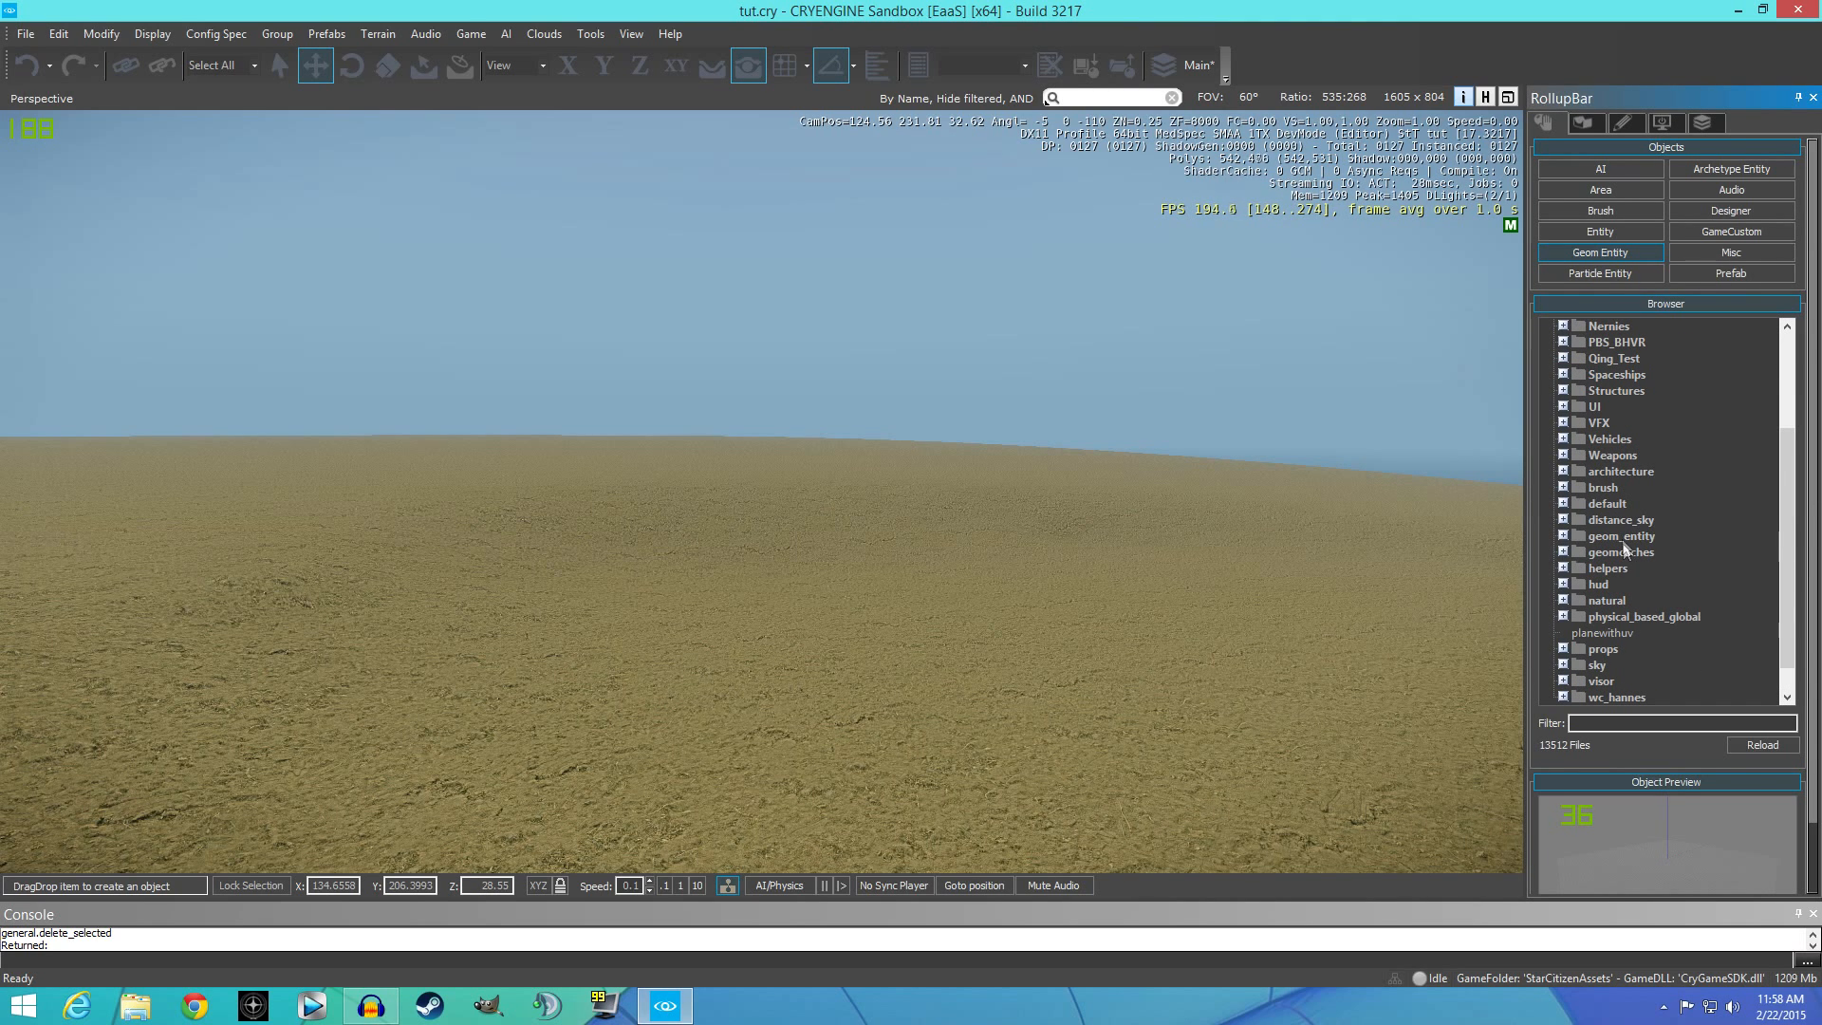
pyautogui.scroll(-1, 1622, 536)
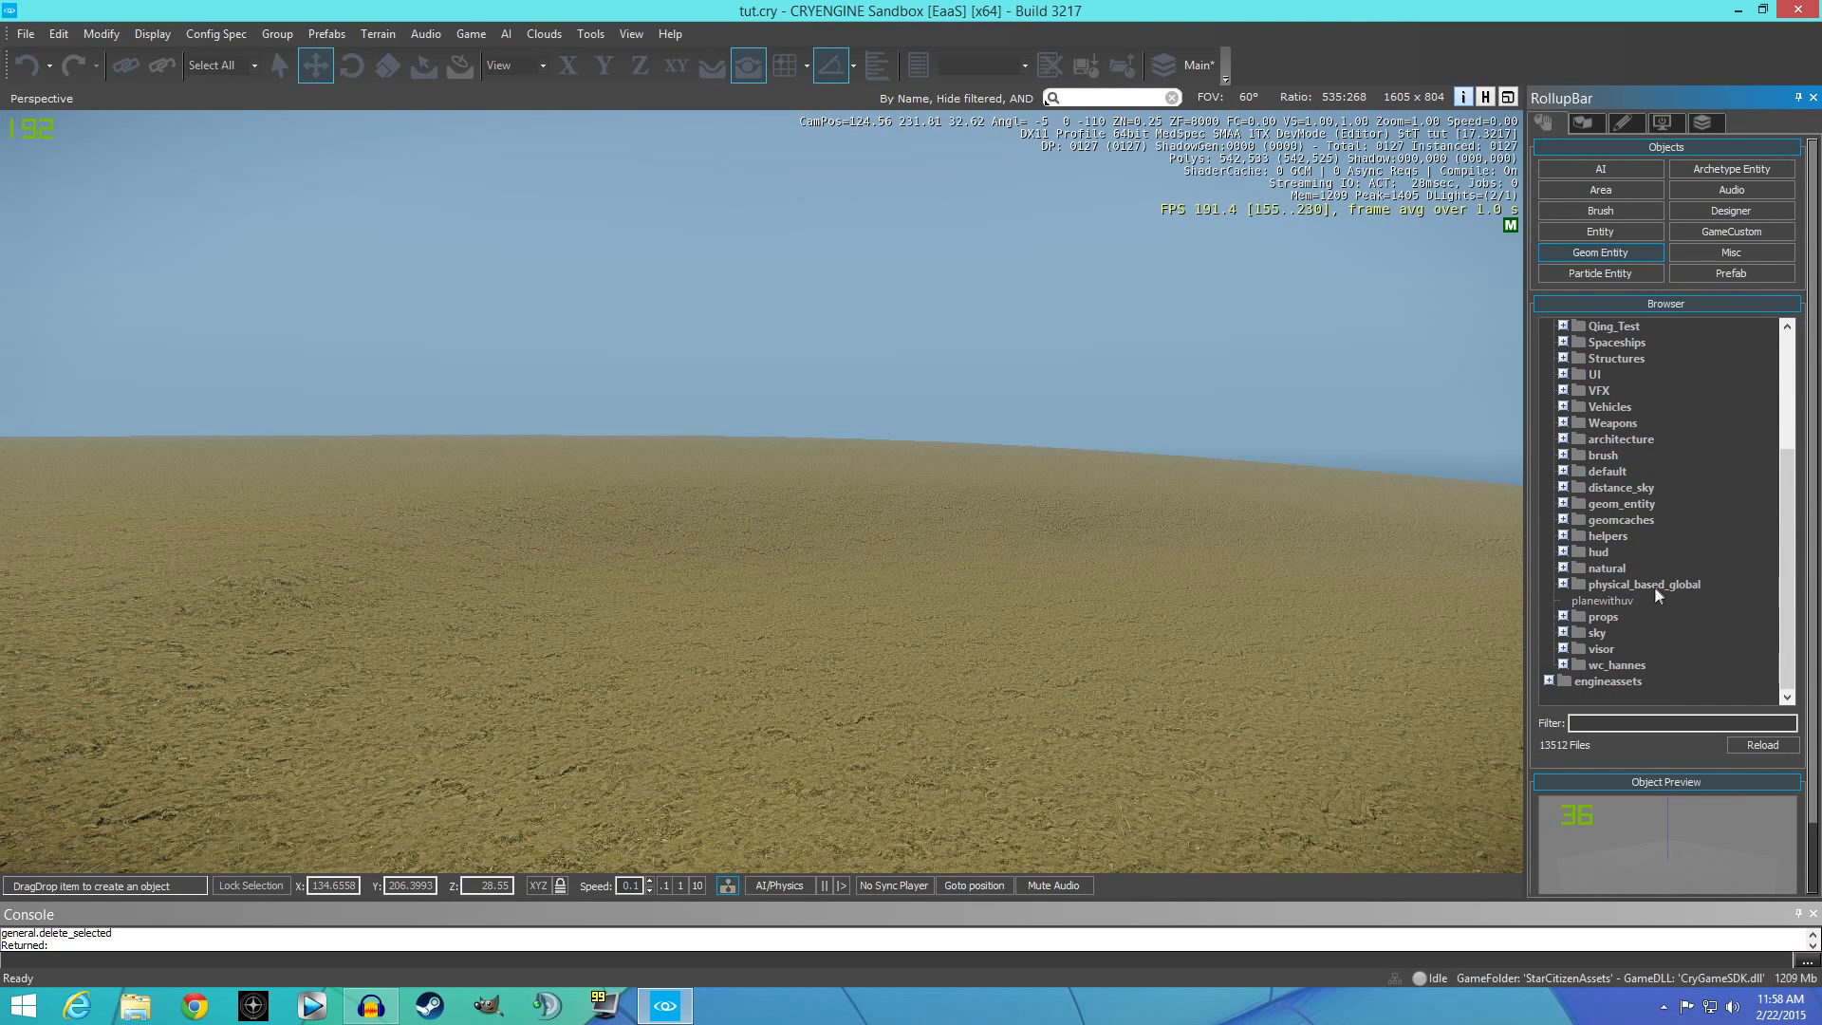
pyautogui.scroll(4, 1613, 457)
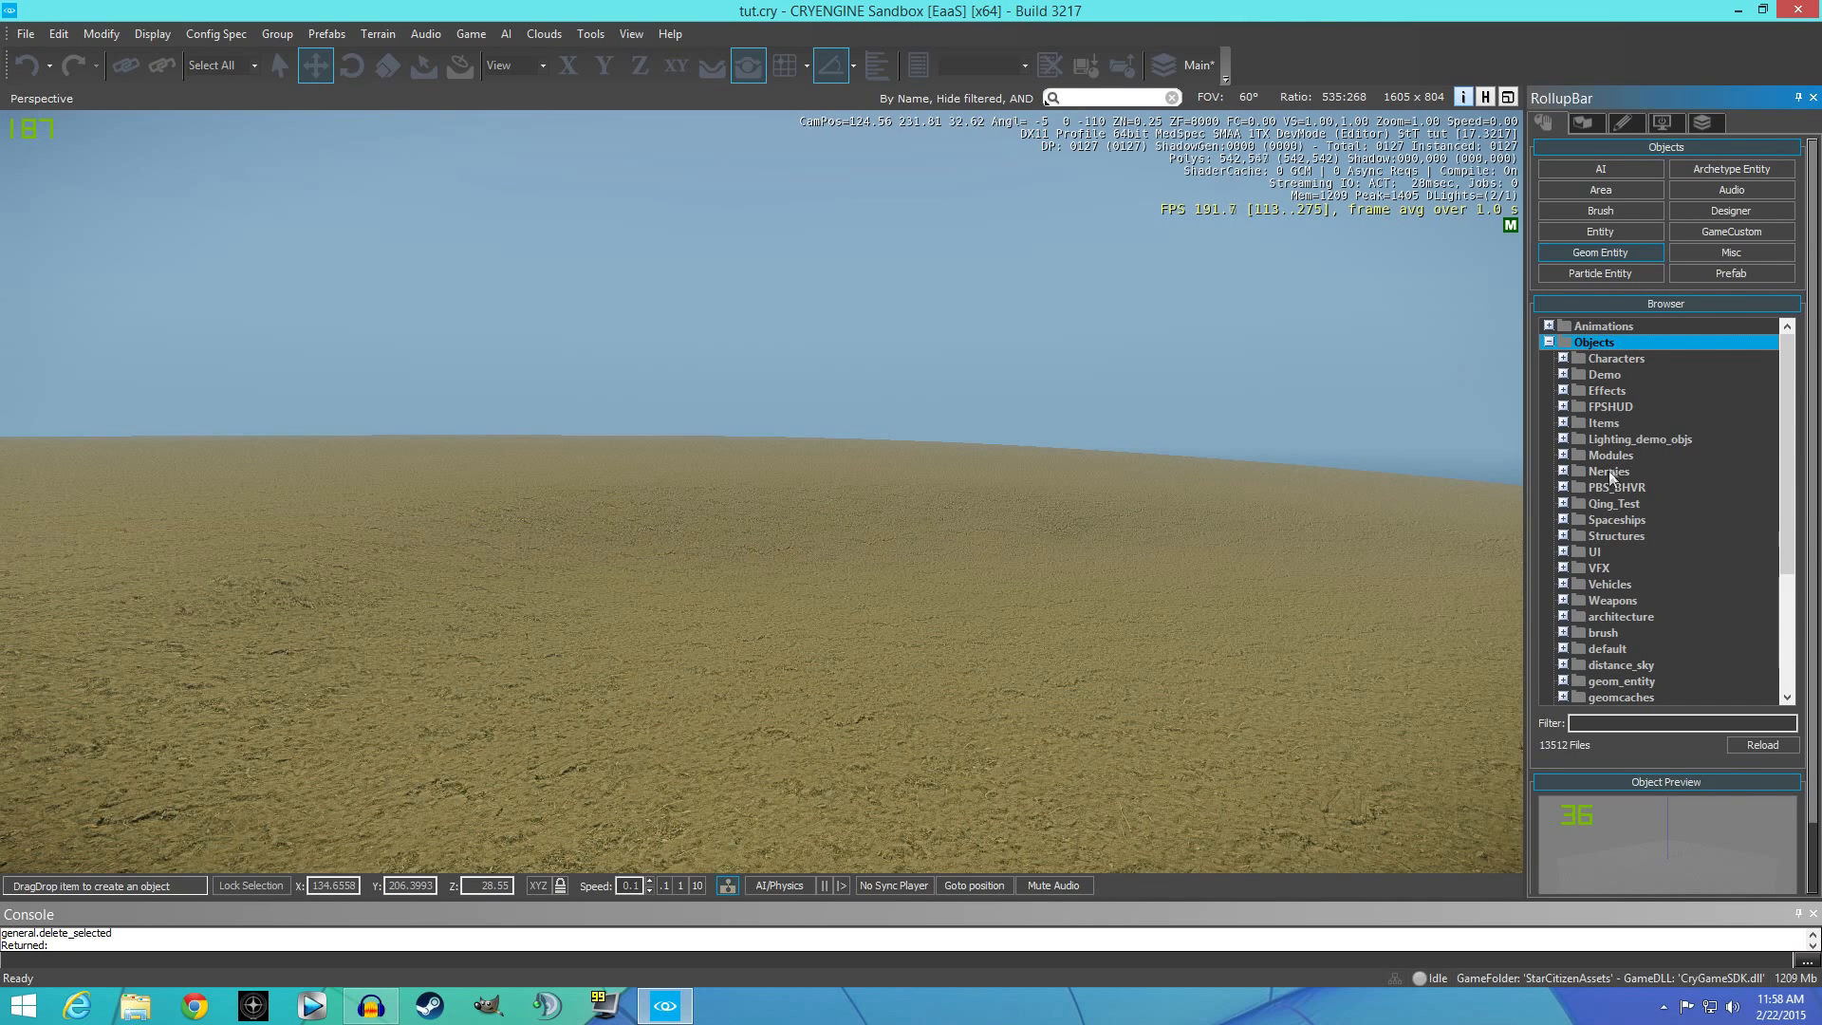
pyautogui.click(1564, 522)
pyautogui.scroll(-5, 1640, 557)
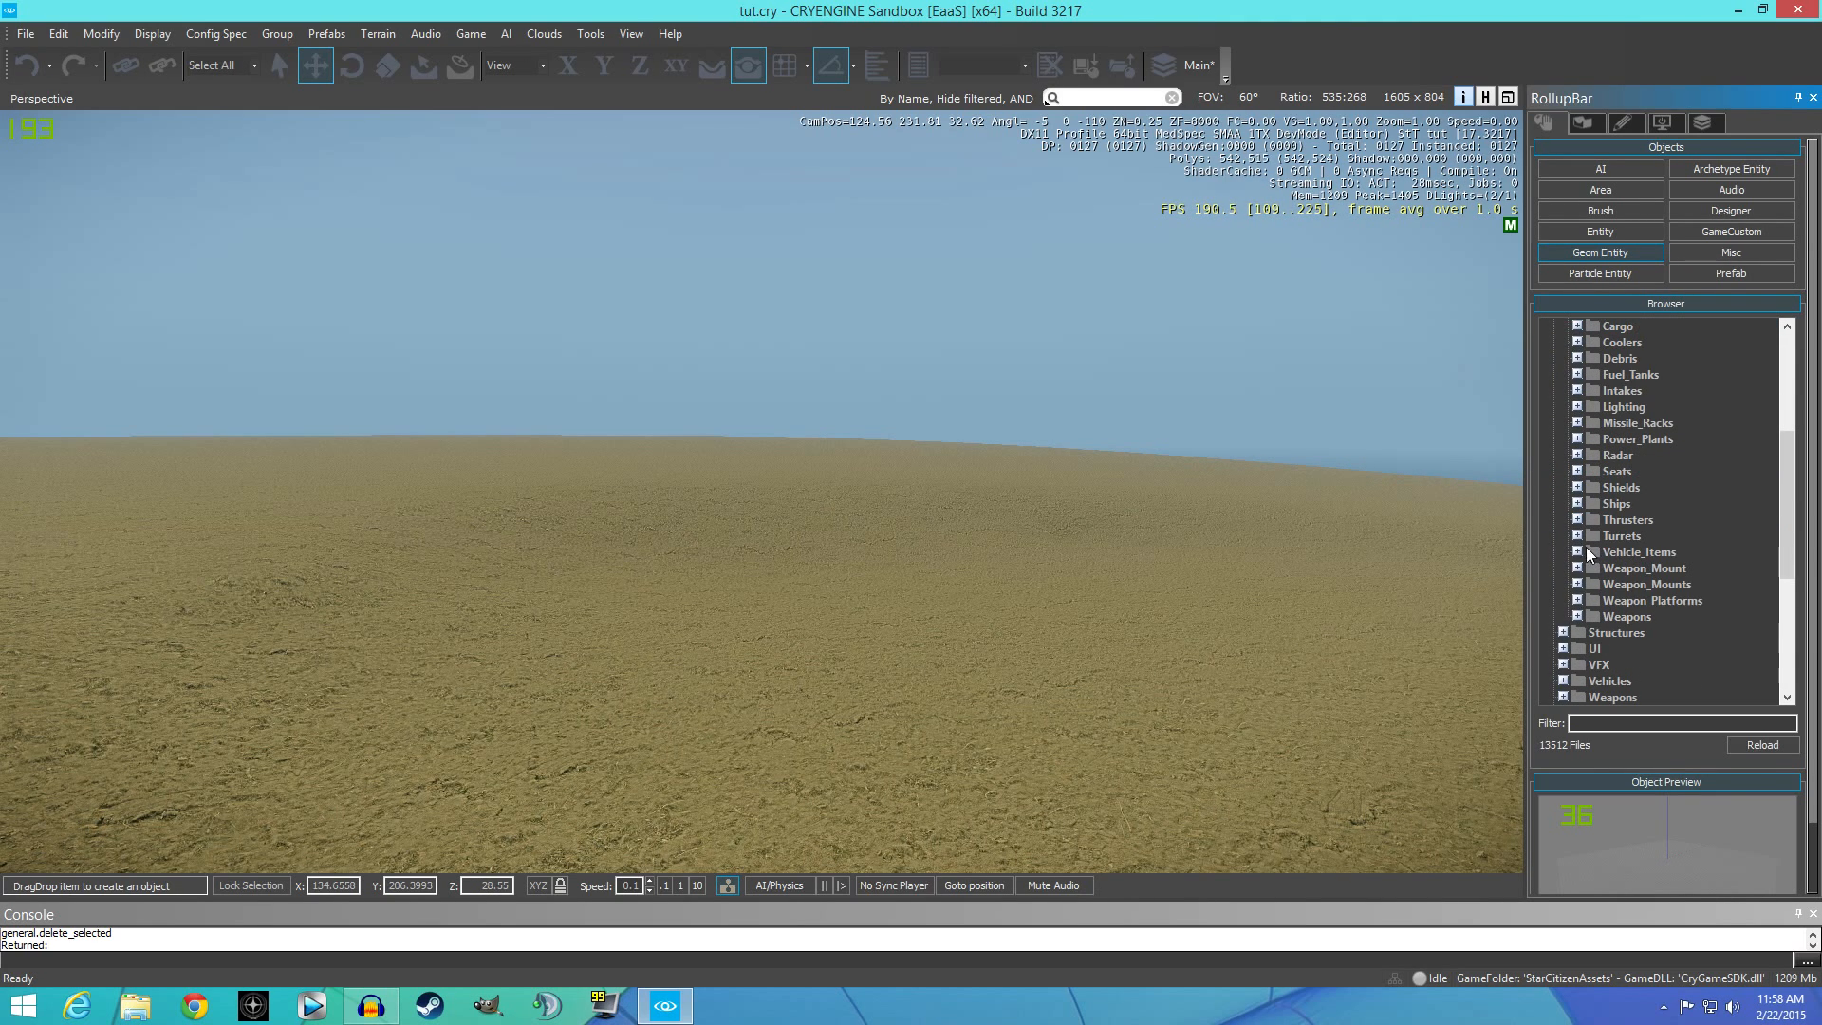
pyautogui.click(1577, 505)
pyautogui.scroll(-1, 1654, 522)
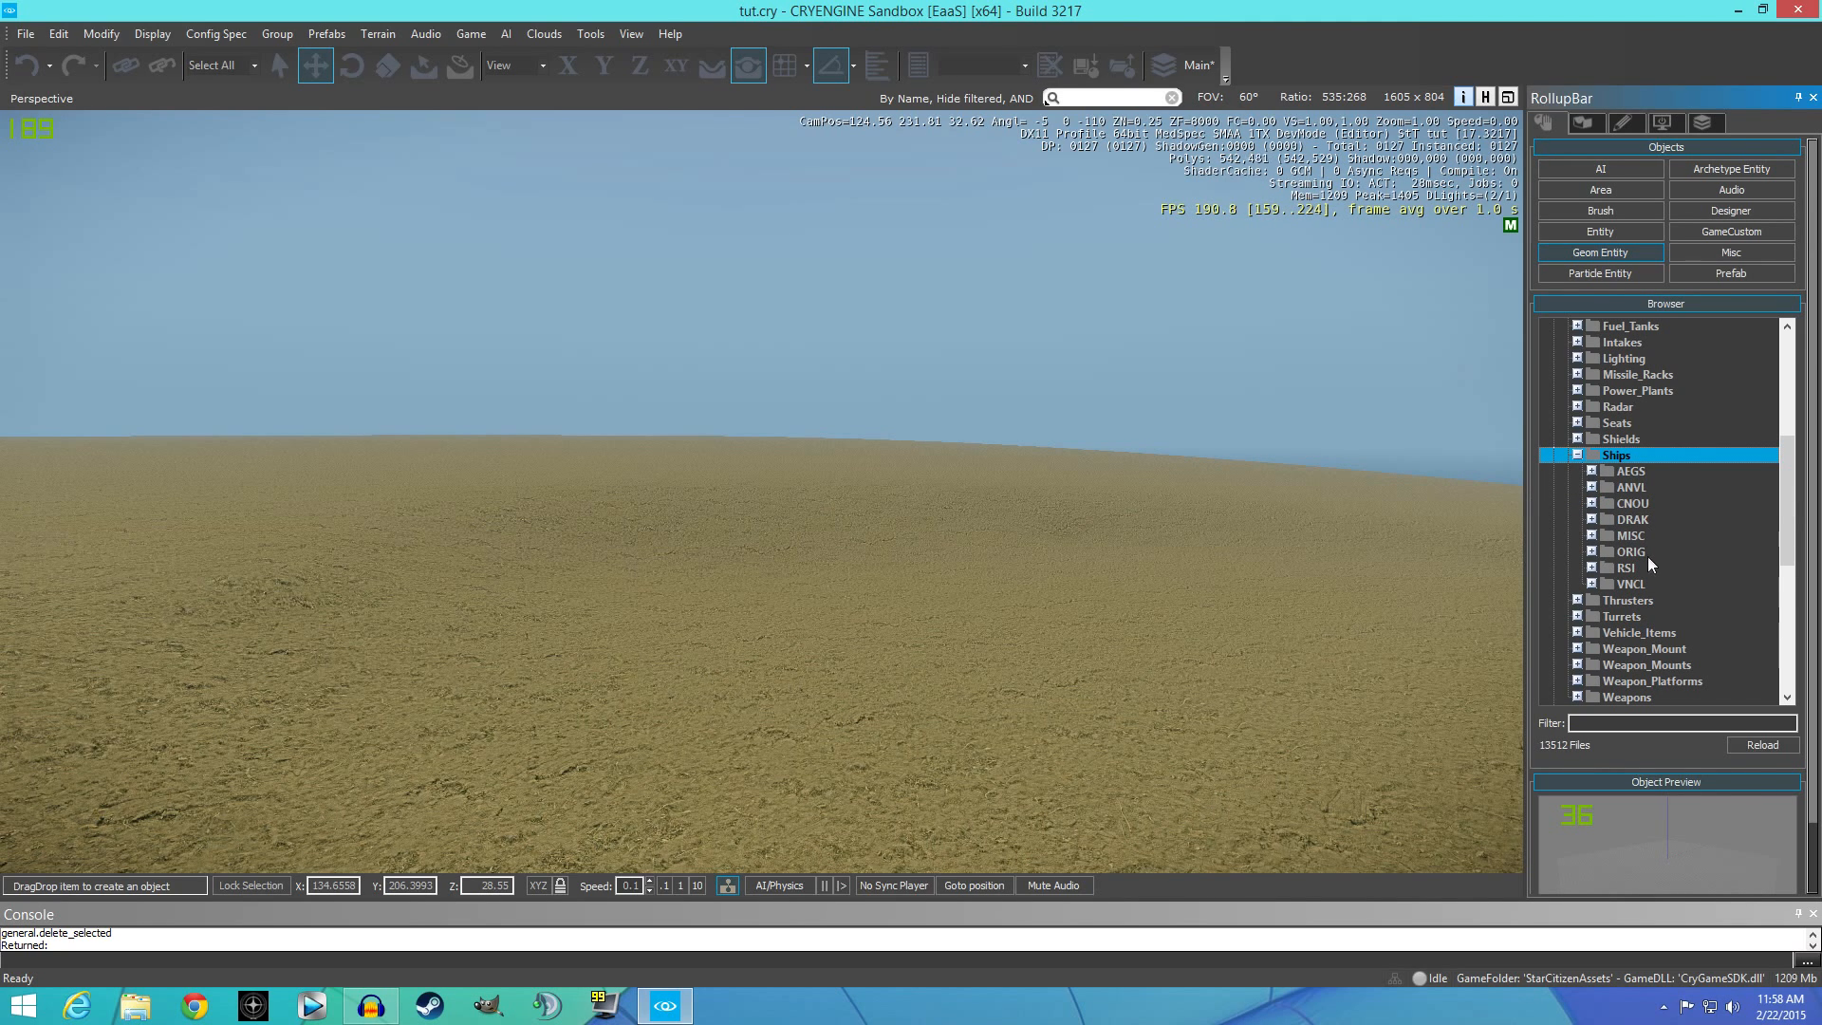
pyautogui.click(1606, 537)
pyautogui.click(1605, 552)
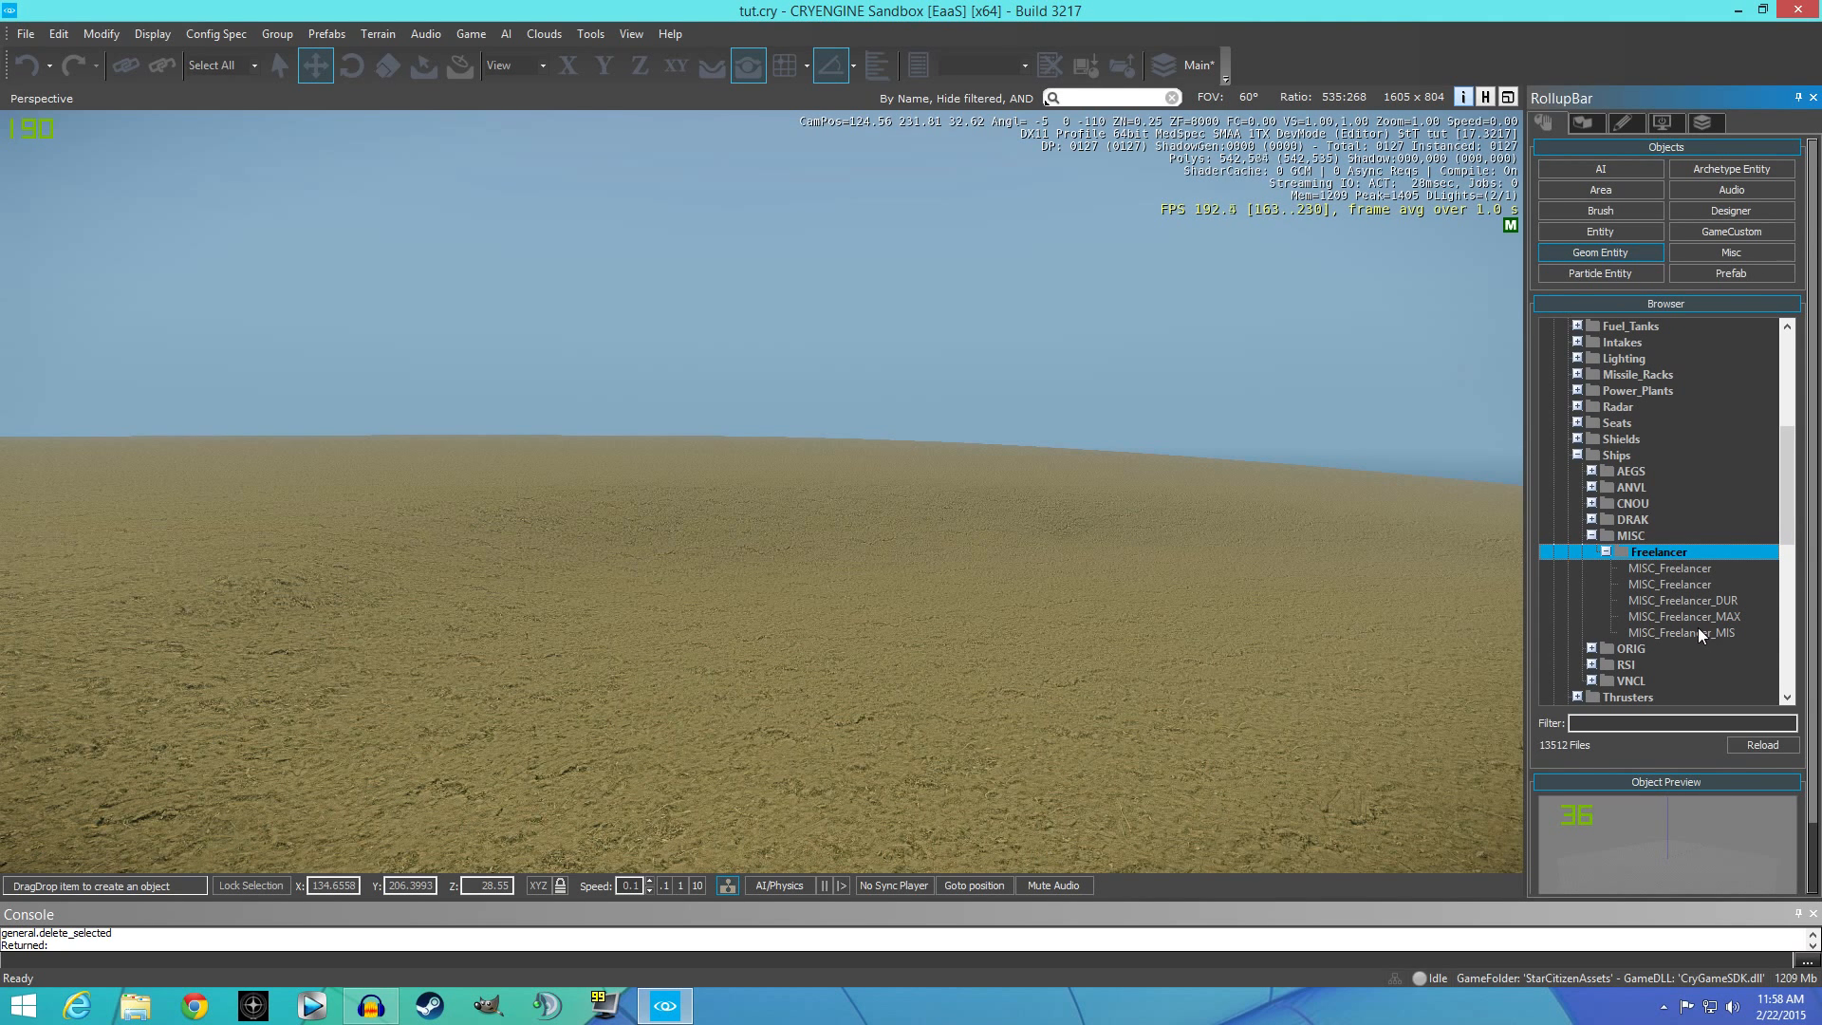
pyautogui.moveTo(1691, 614); pyautogui.dragTo(813, 578)
# Examine the placed Freelancer MAX ship's textures, attached parts and lighting from several angles.
pyautogui.press('a')
pyautogui.moveTo(814, 578); pyautogui.dragTo(977, 598, button='right')
pyautogui.press('a')
pyautogui.press('d')
pyautogui.press('s')
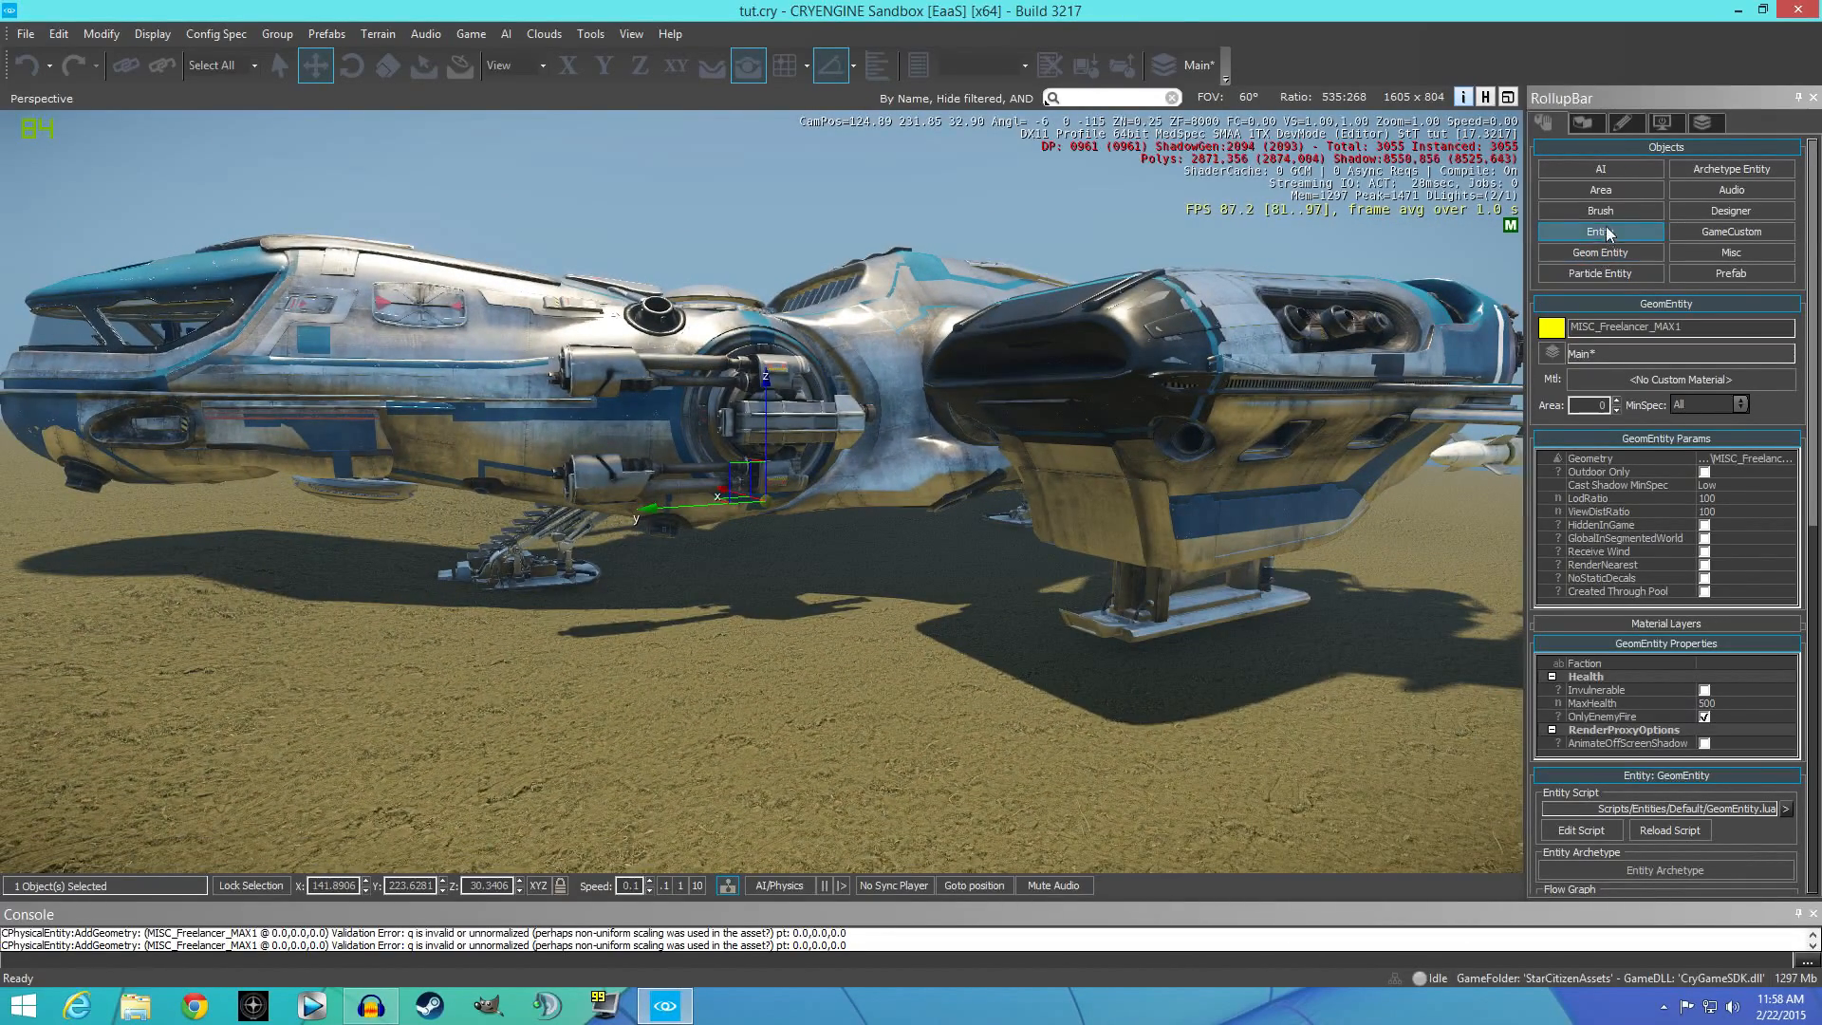
pyautogui.press('a')
pyautogui.press('s')
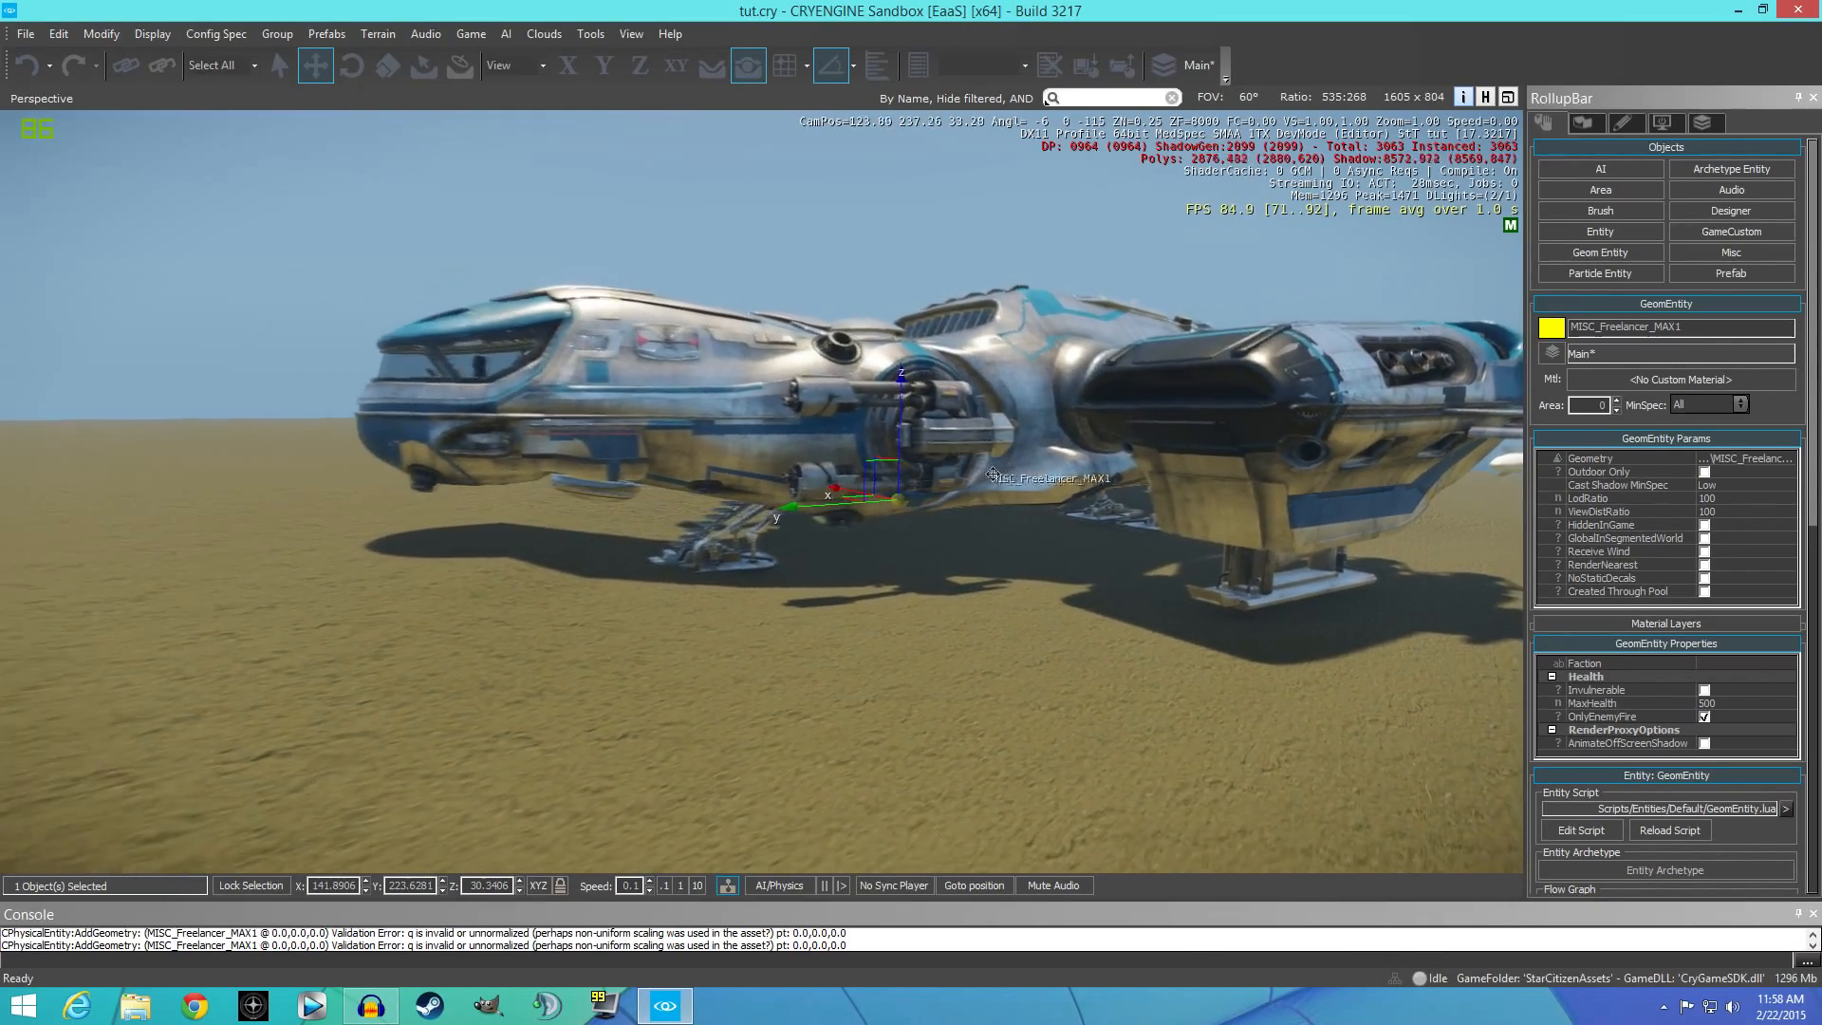
pyautogui.moveTo(983, 429); pyautogui.dragTo(1021, 491, button='right')
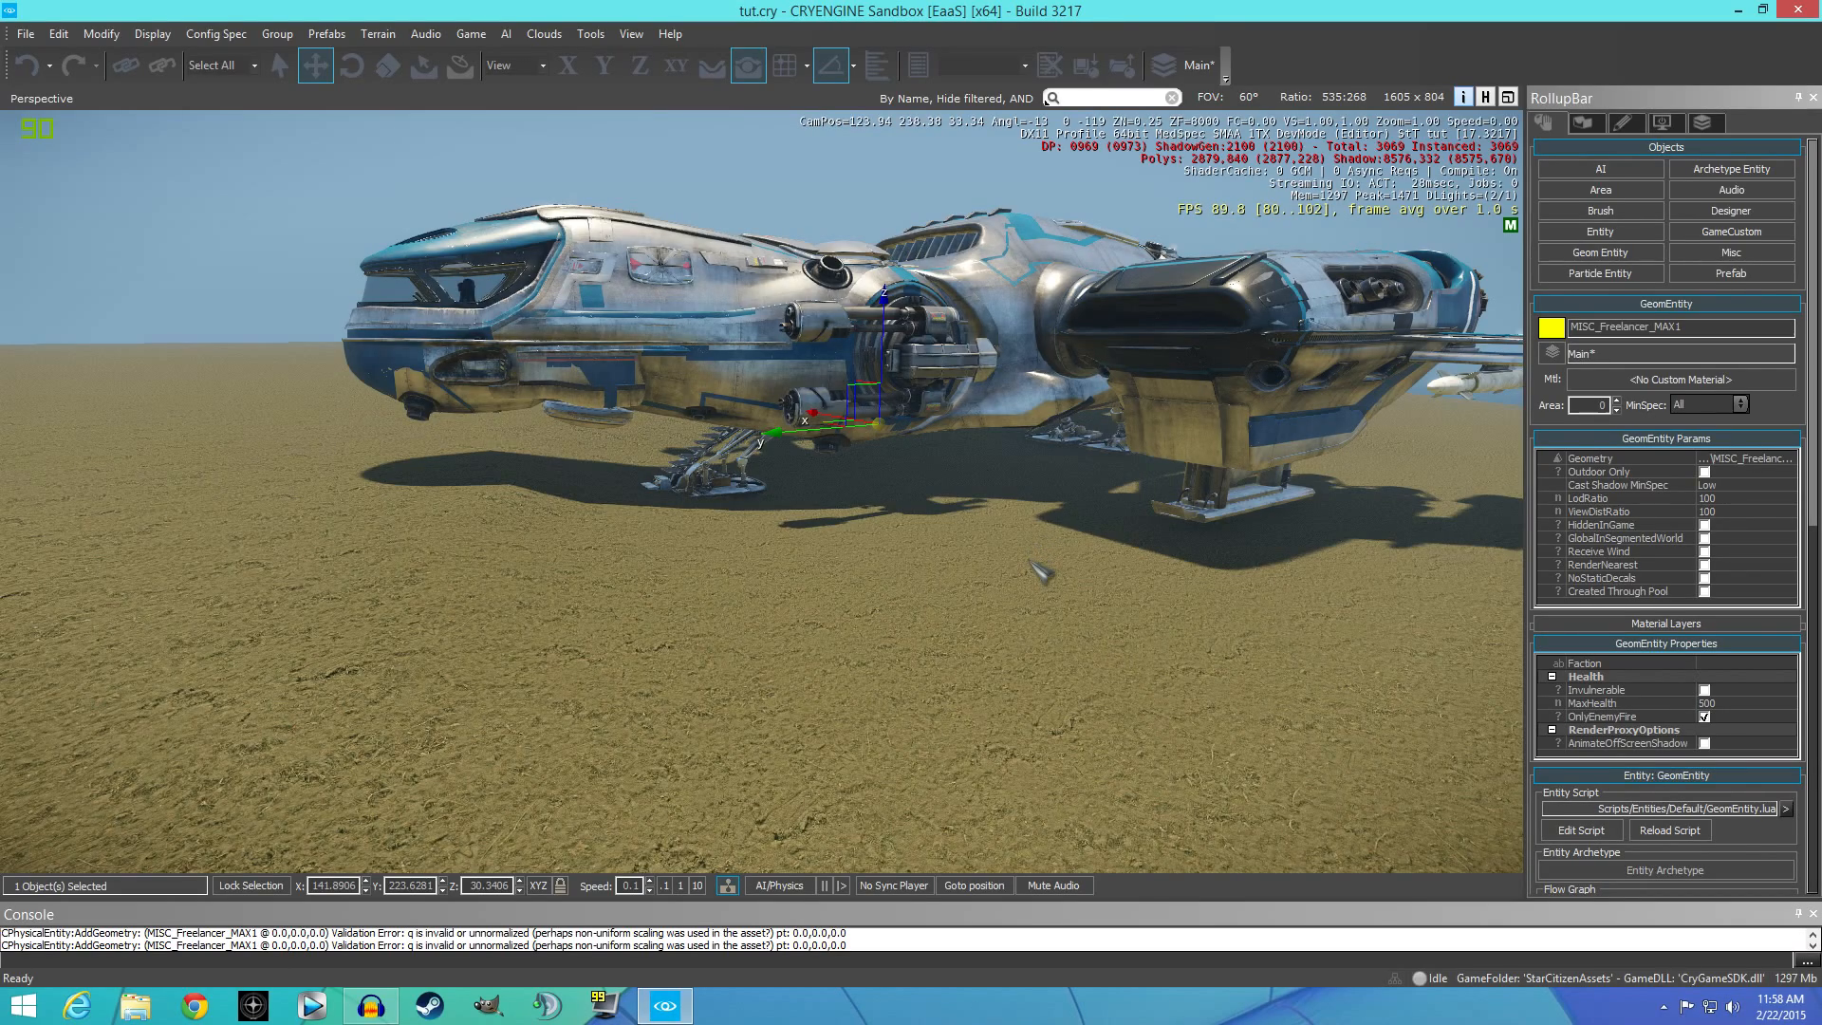
# Walk around the Freelancer MAX in game mode to examine its guns, missiles, landing gear and rear hull, and return to editing.
pyautogui.hotkey('ctrl', 'g')
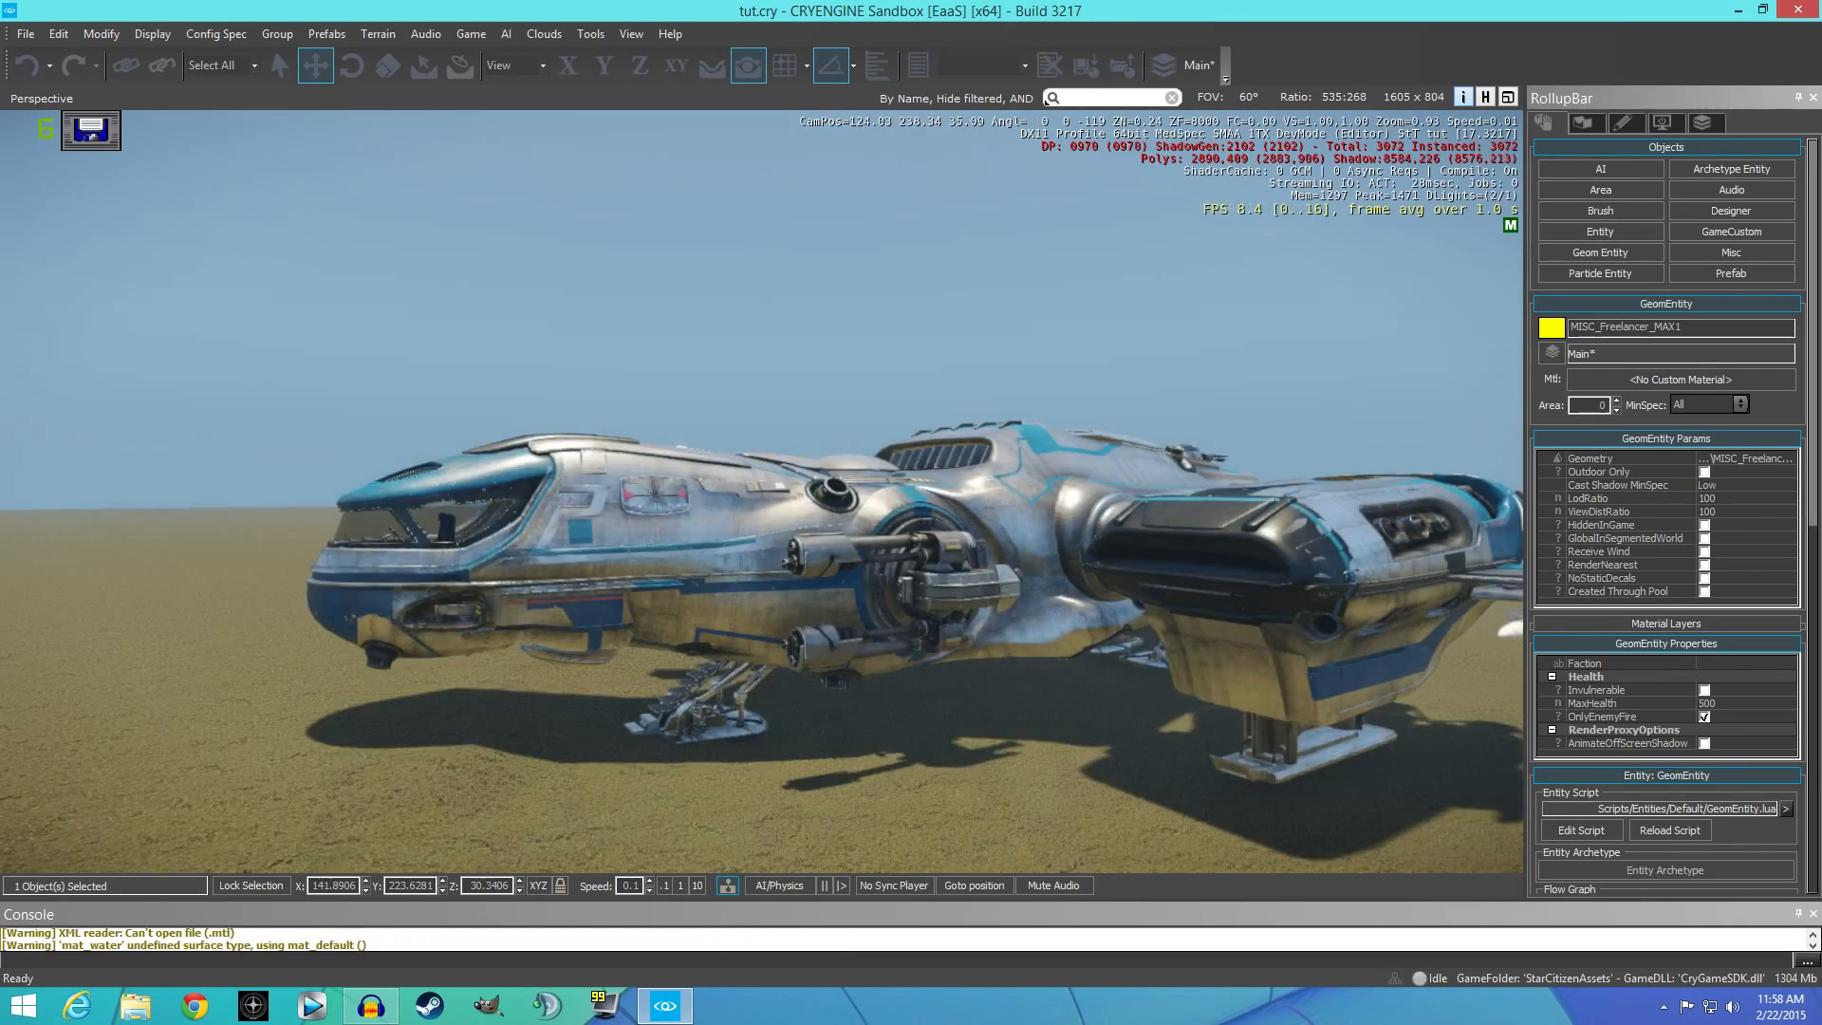
pyautogui.press('w')
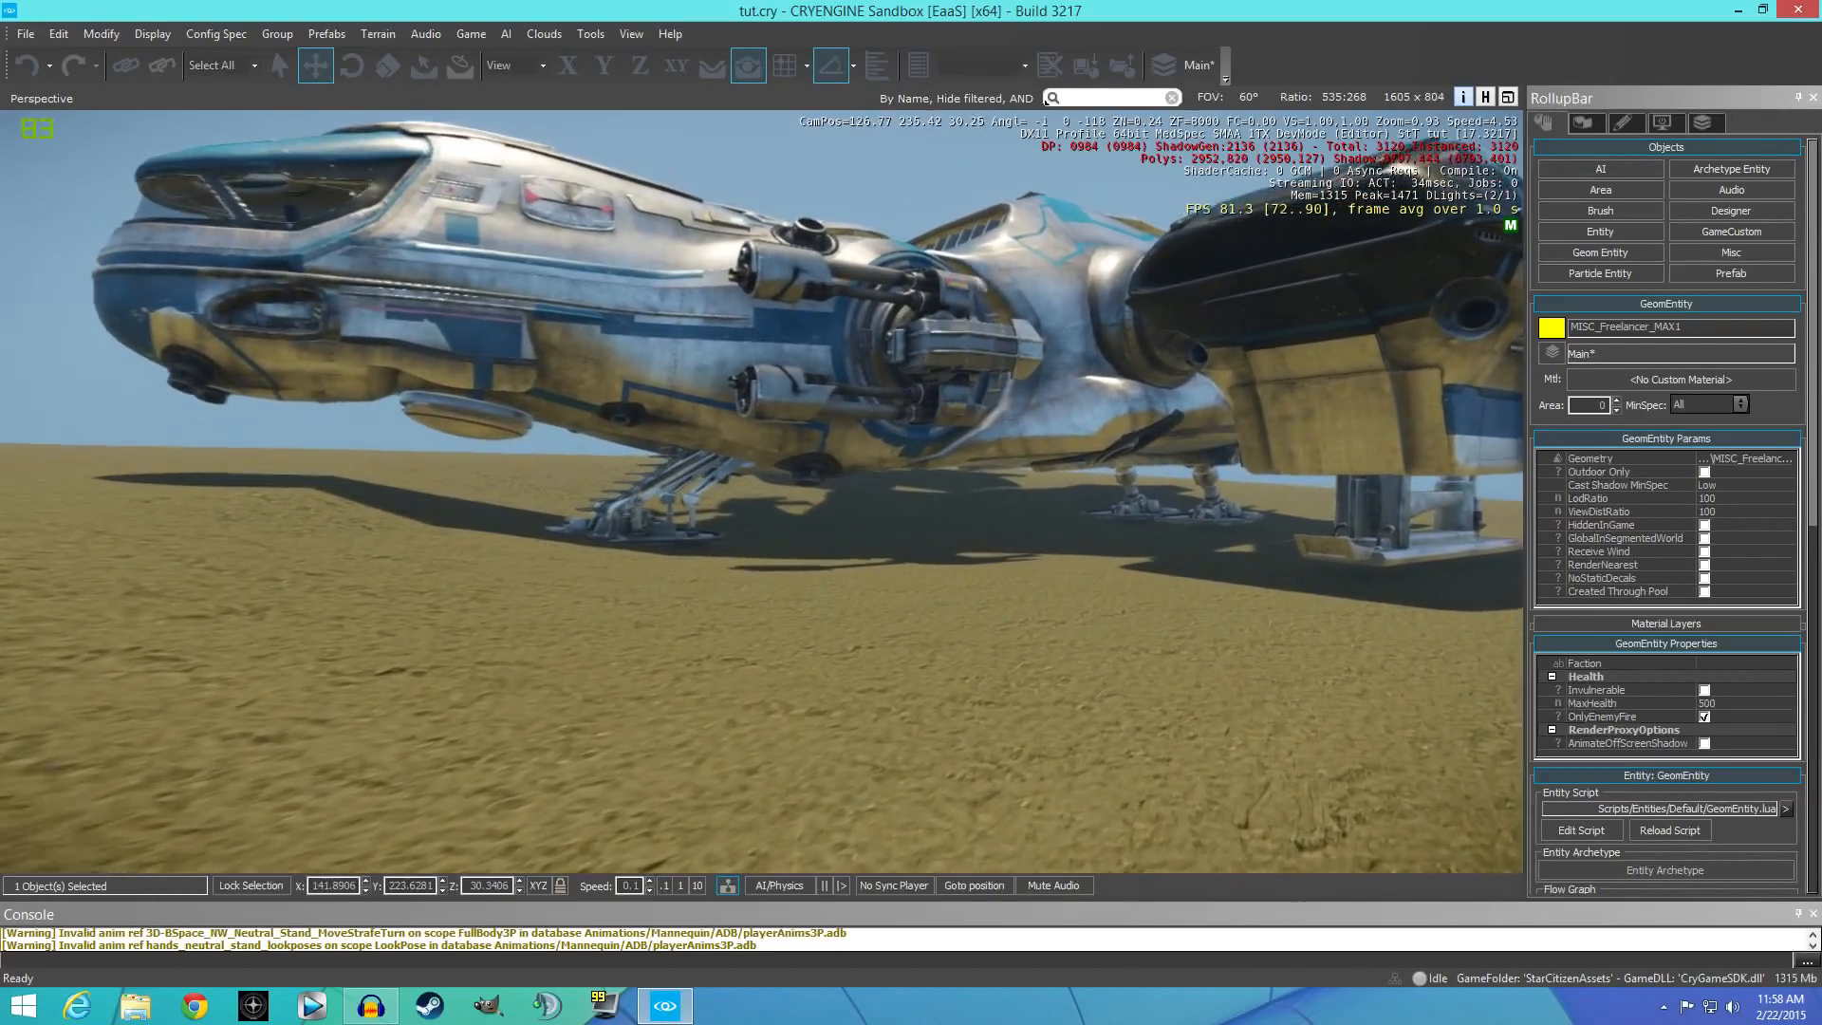
pyautogui.press('d')
pyautogui.press('d')
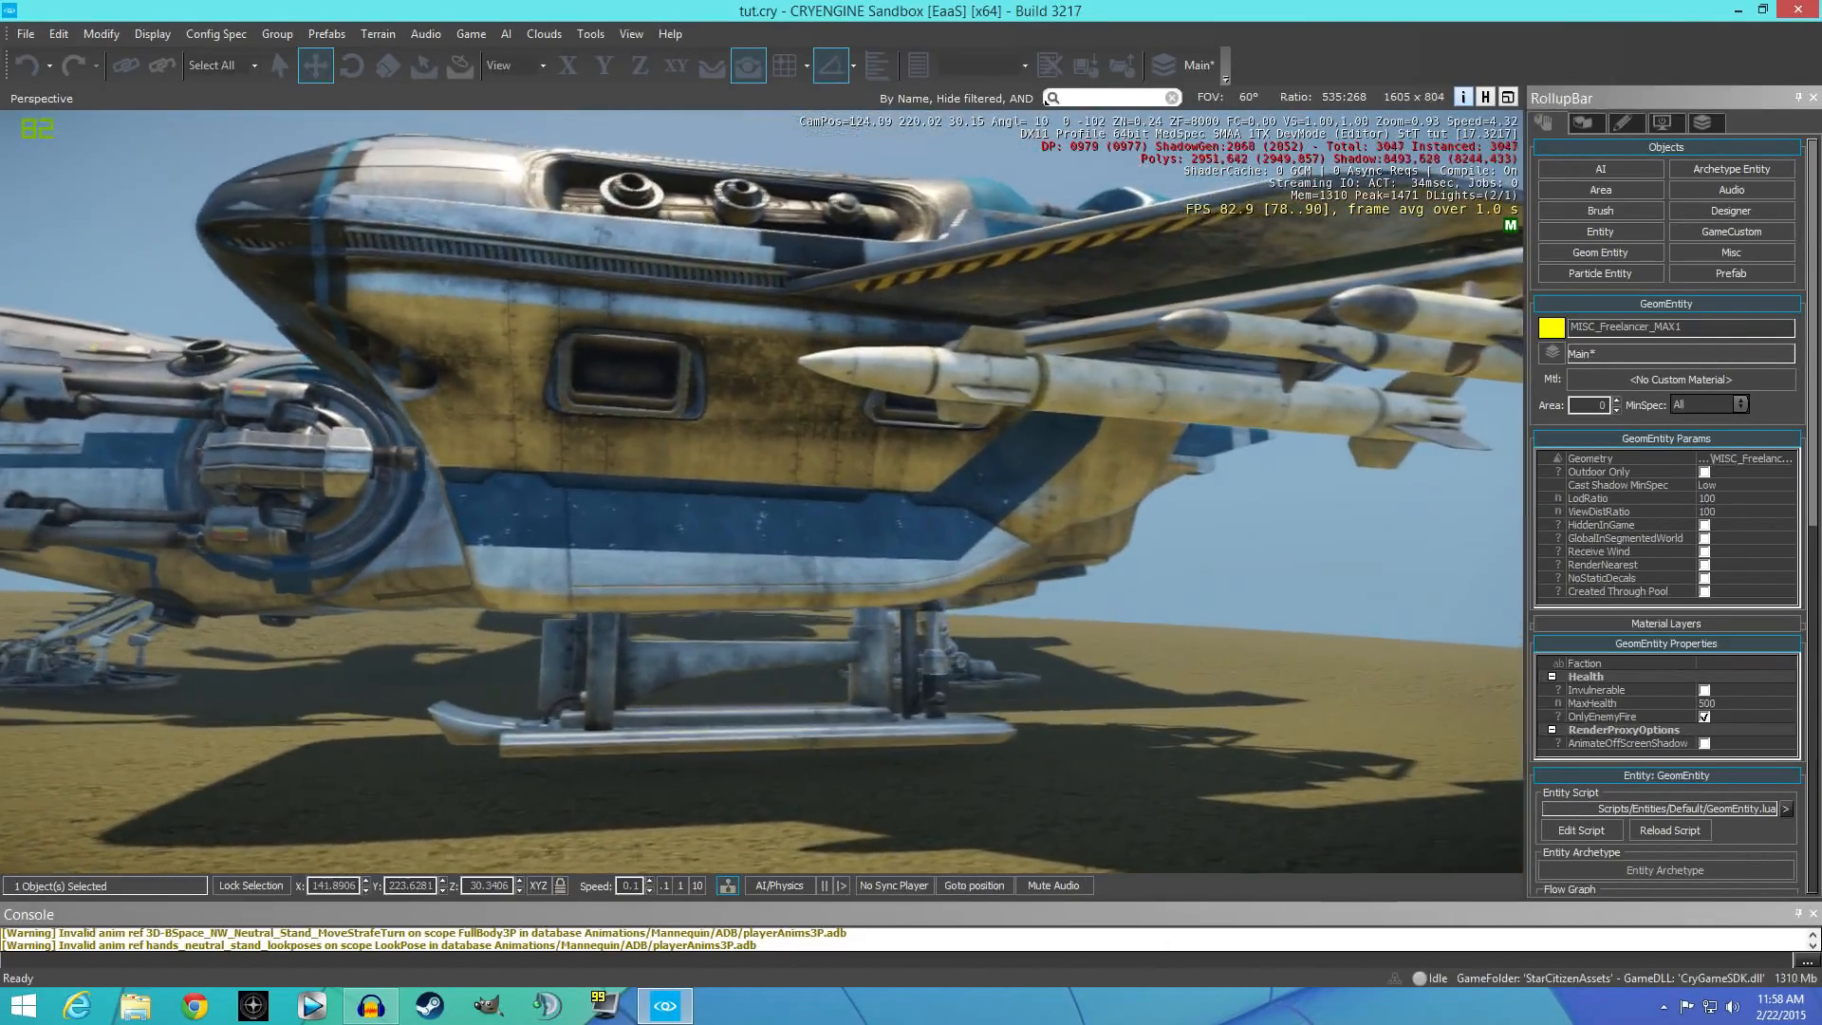
pyautogui.press('a')
pyautogui.press('a')
pyautogui.press('w')
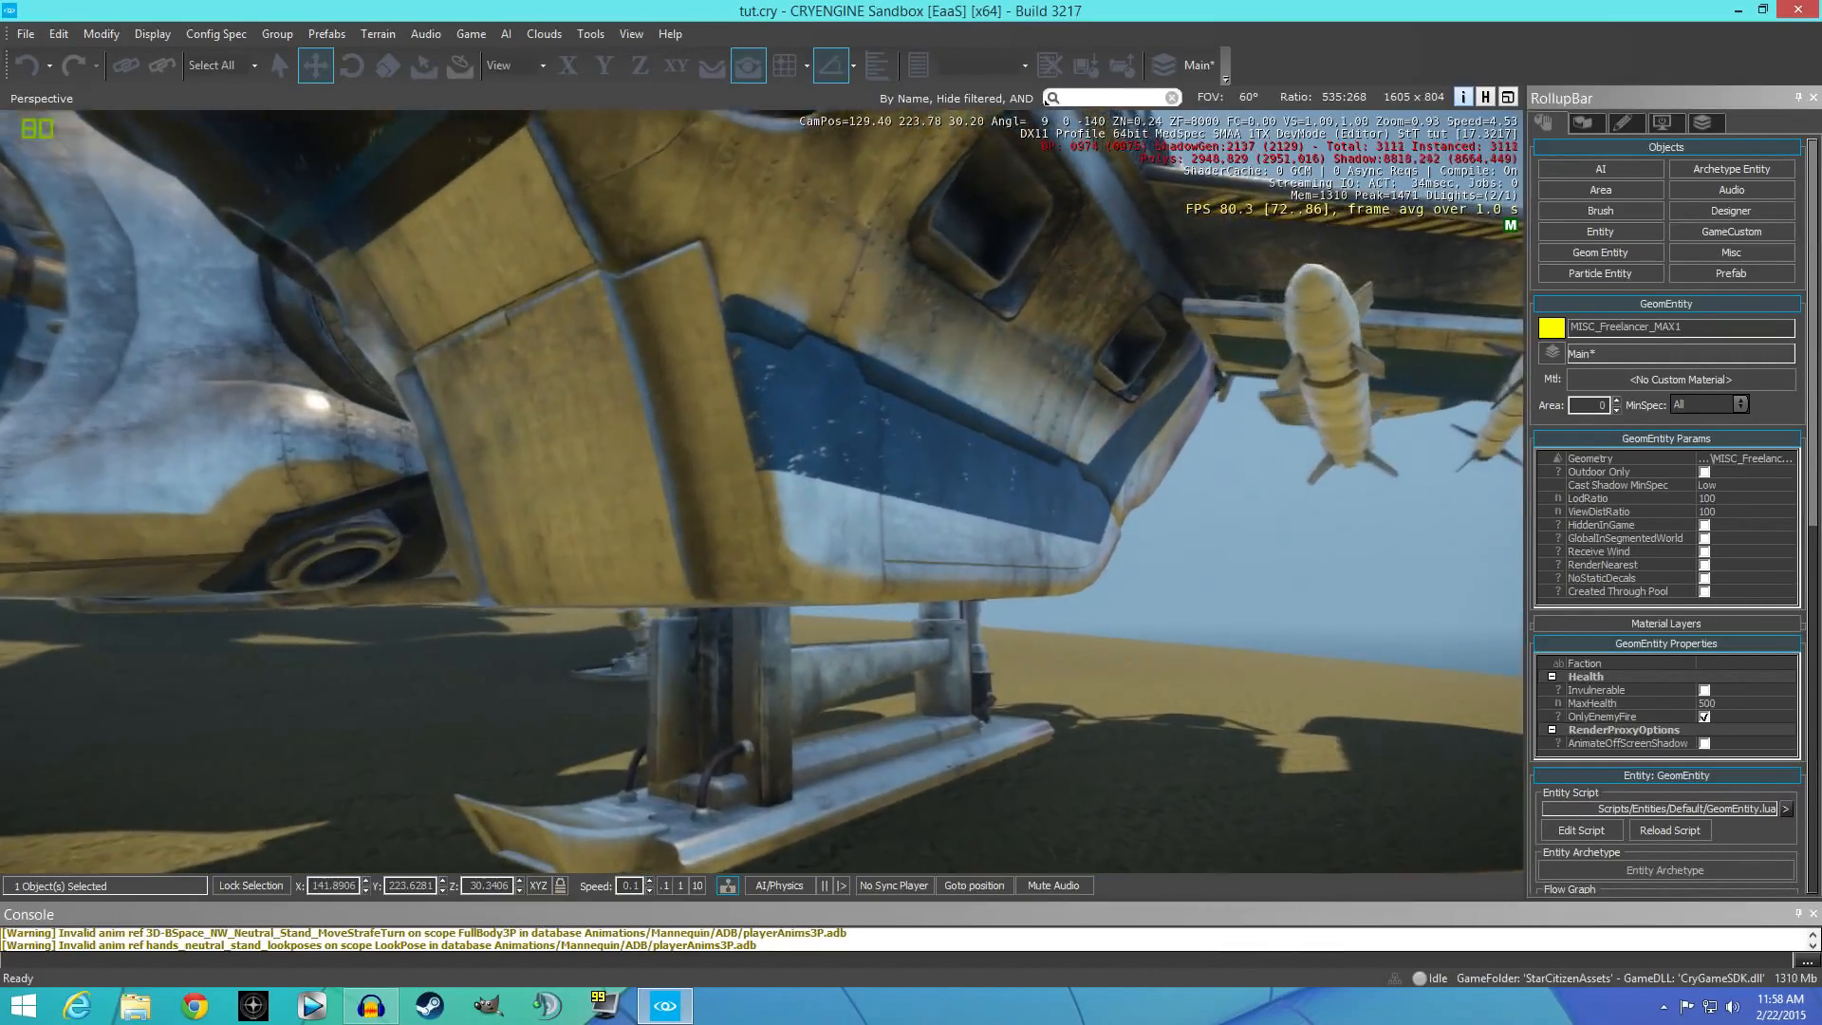
pyautogui.press('d')
pyautogui.press('d')
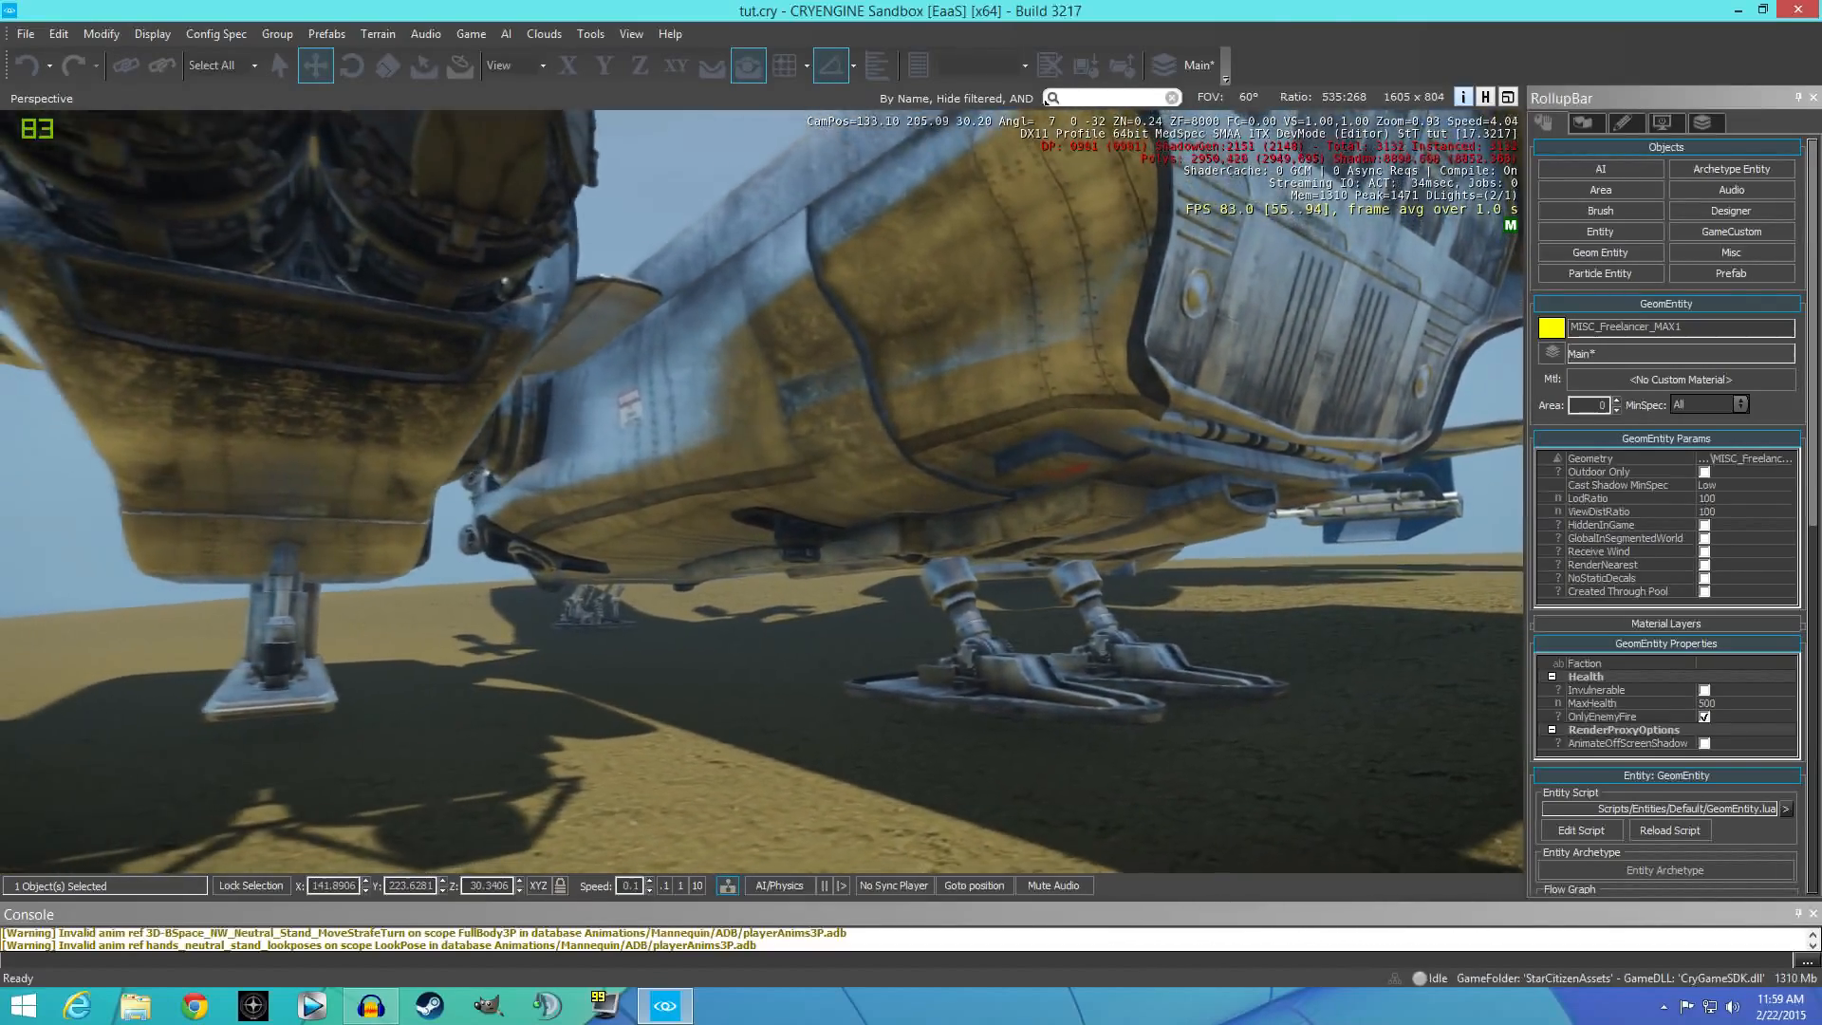
pyautogui.press('a')
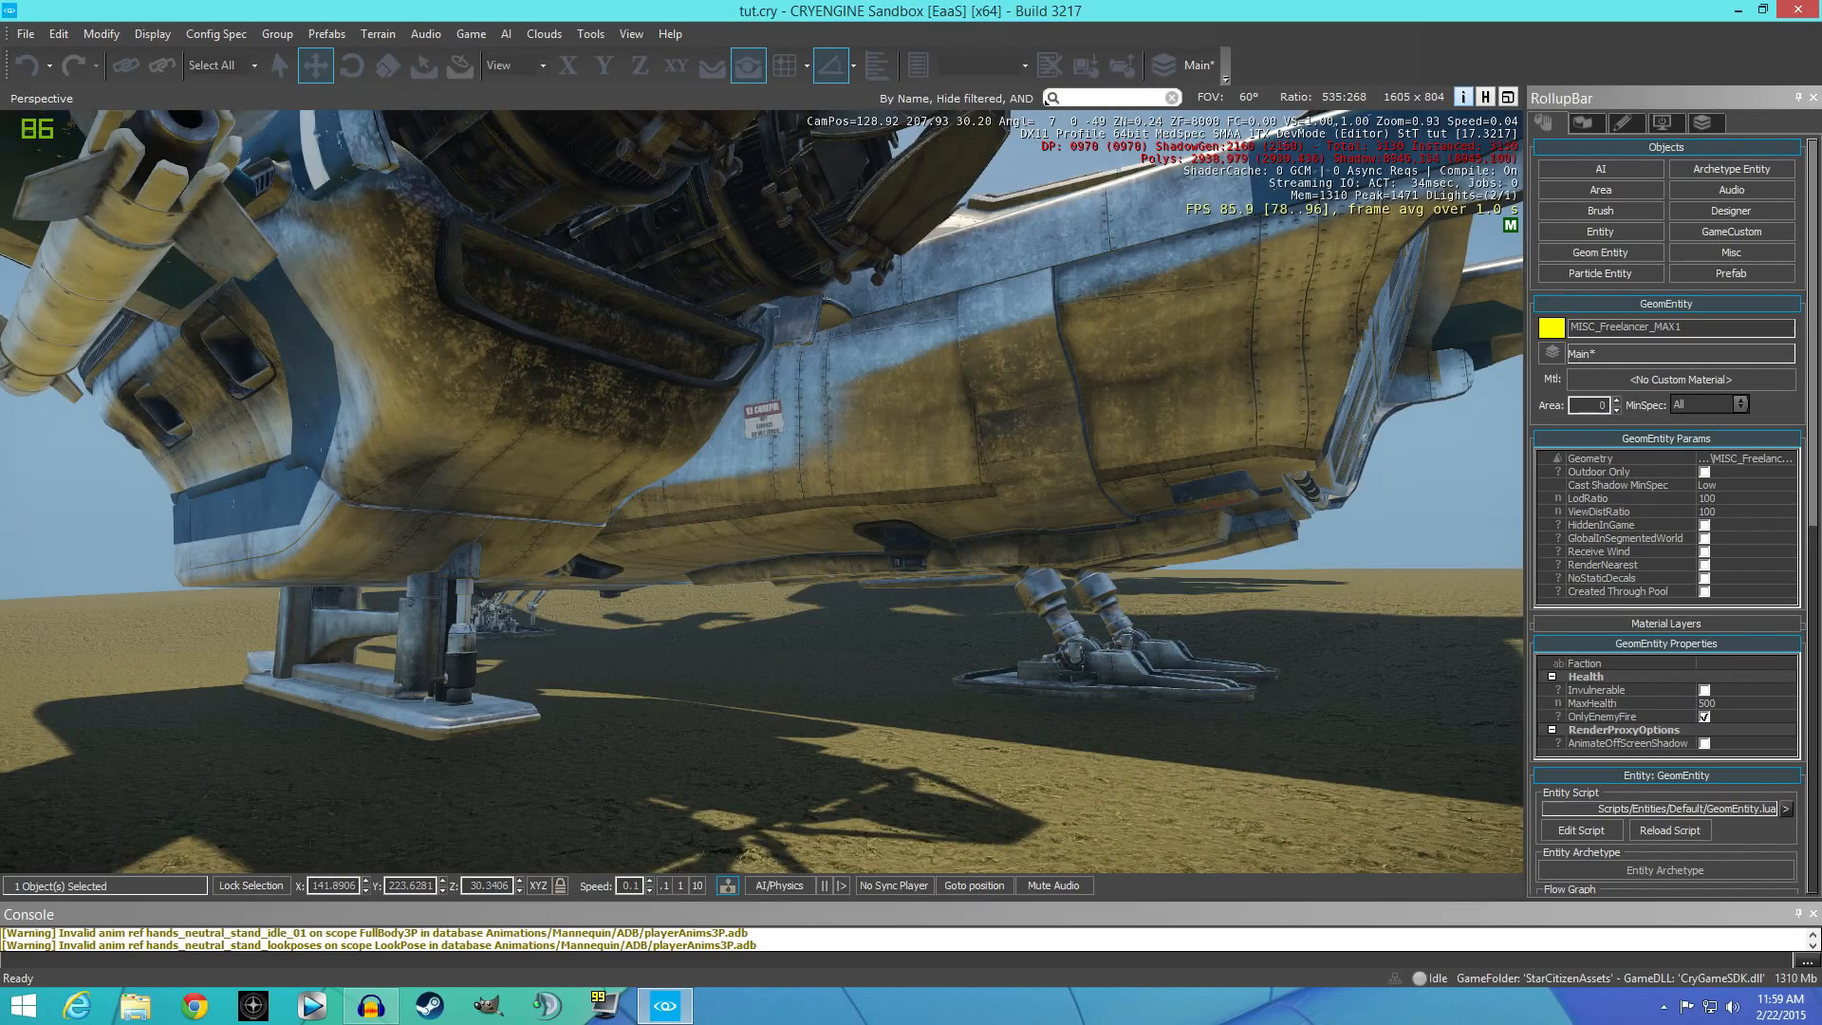
pyautogui.press('d')
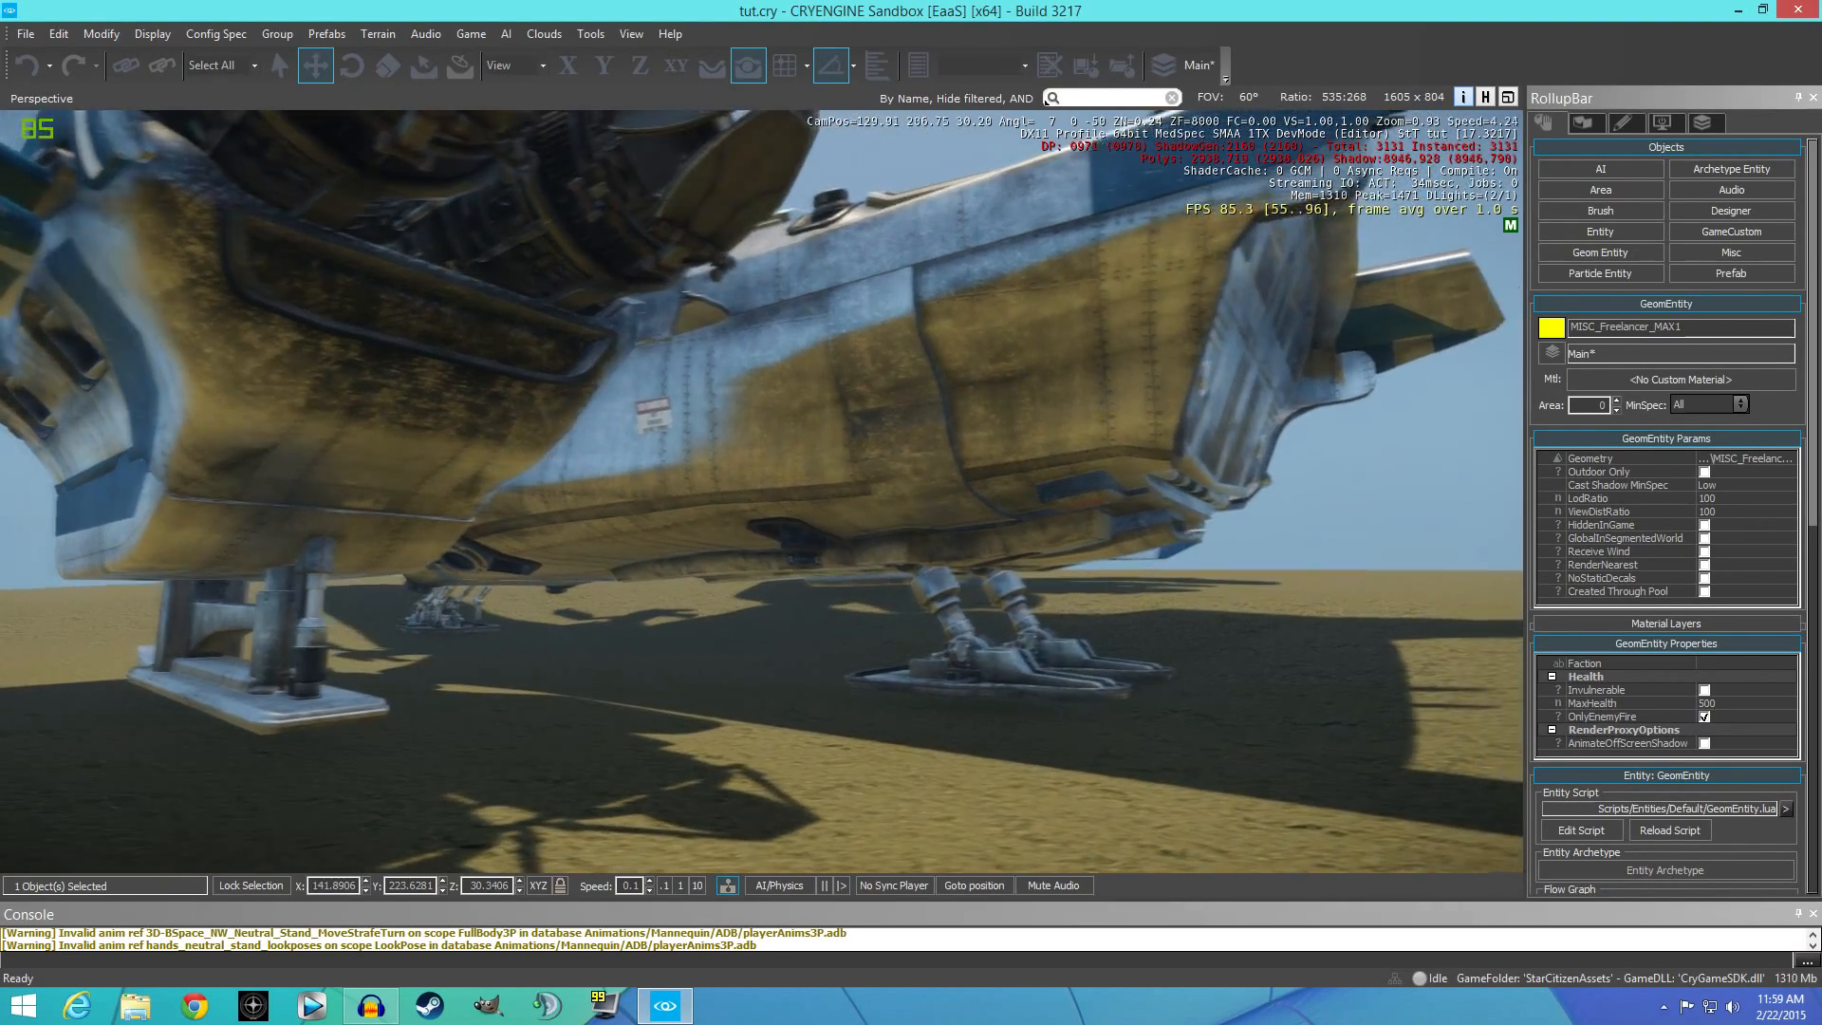
pyautogui.press('d')
pyautogui.press('d')
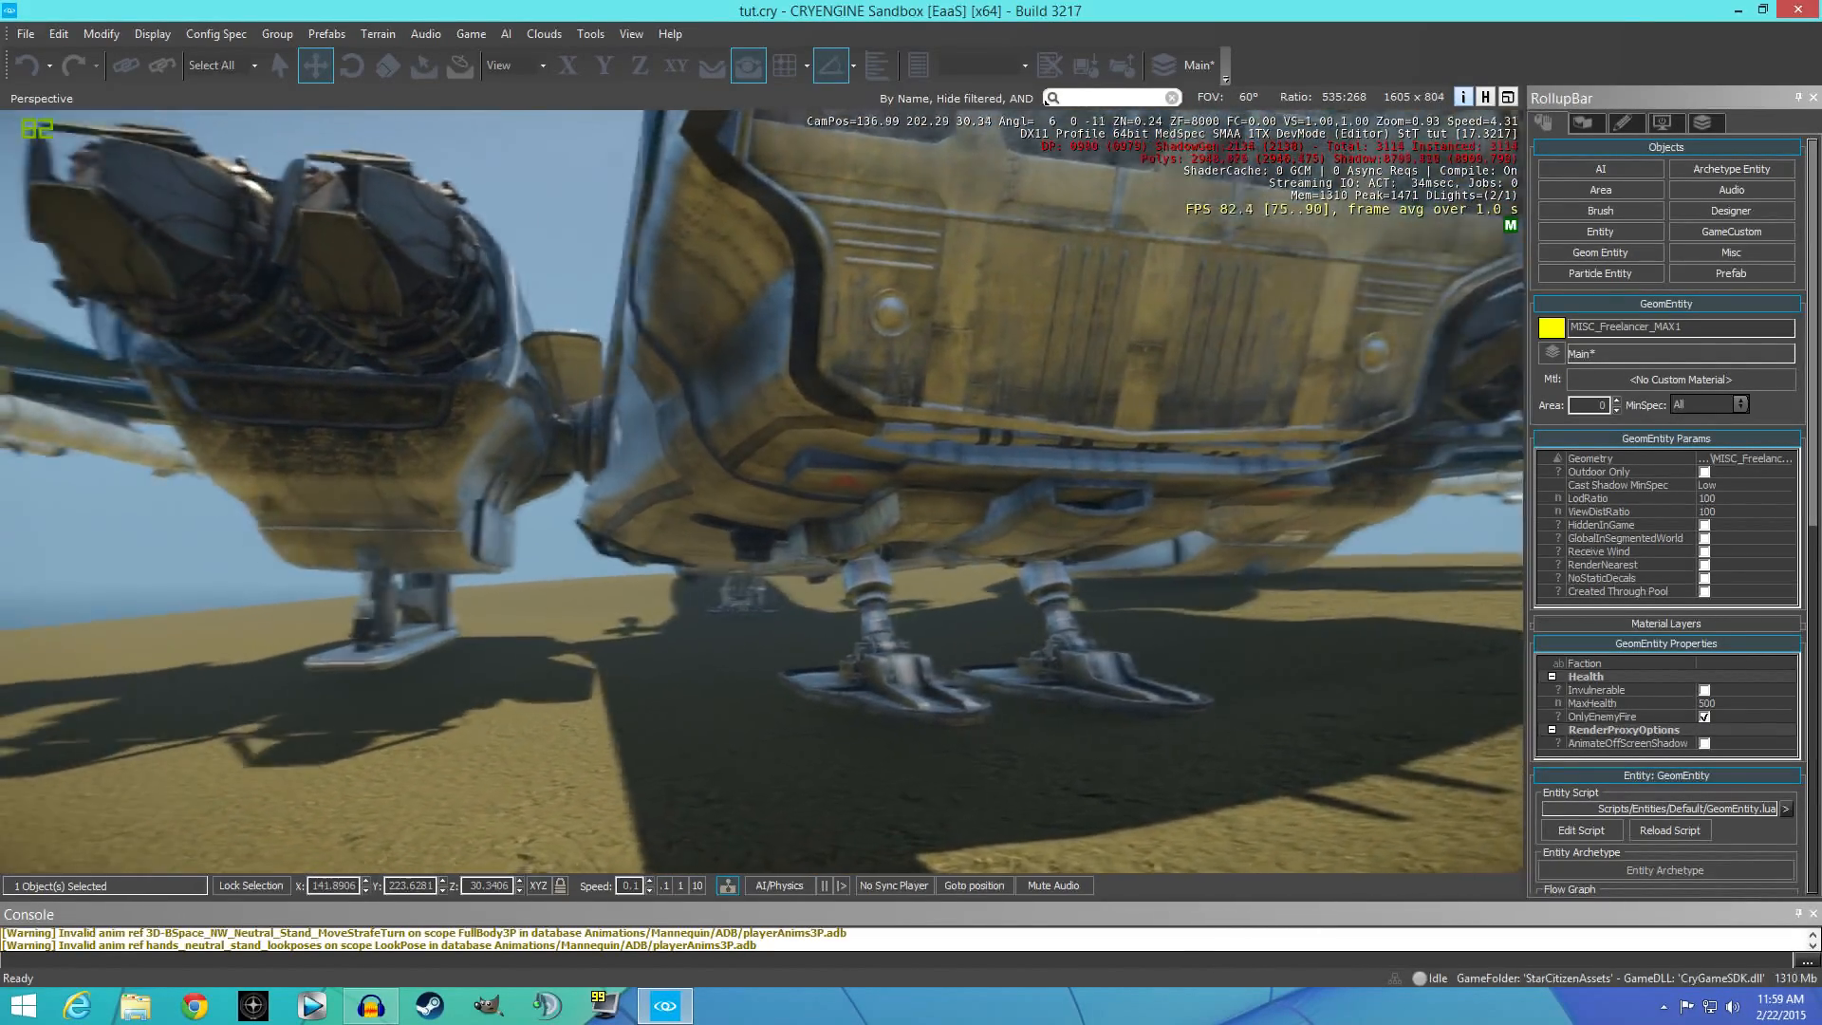
pyautogui.press('s')
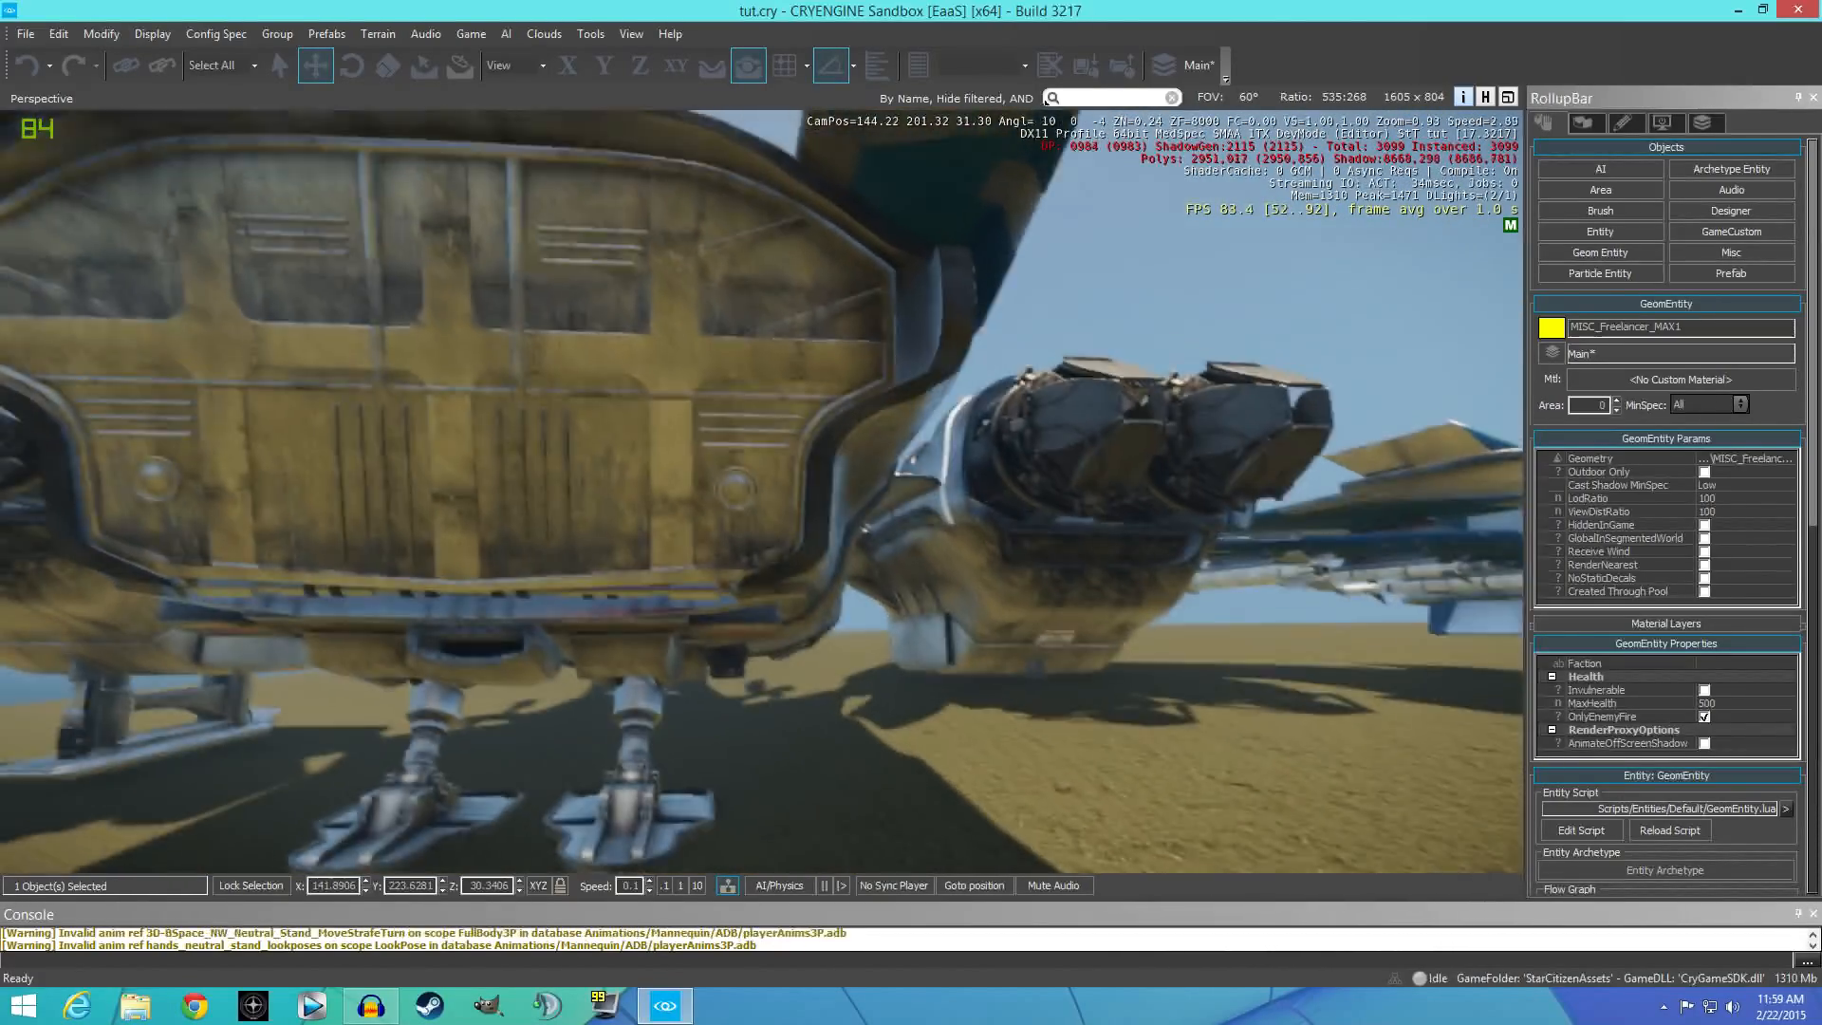
pyautogui.press('Escape')
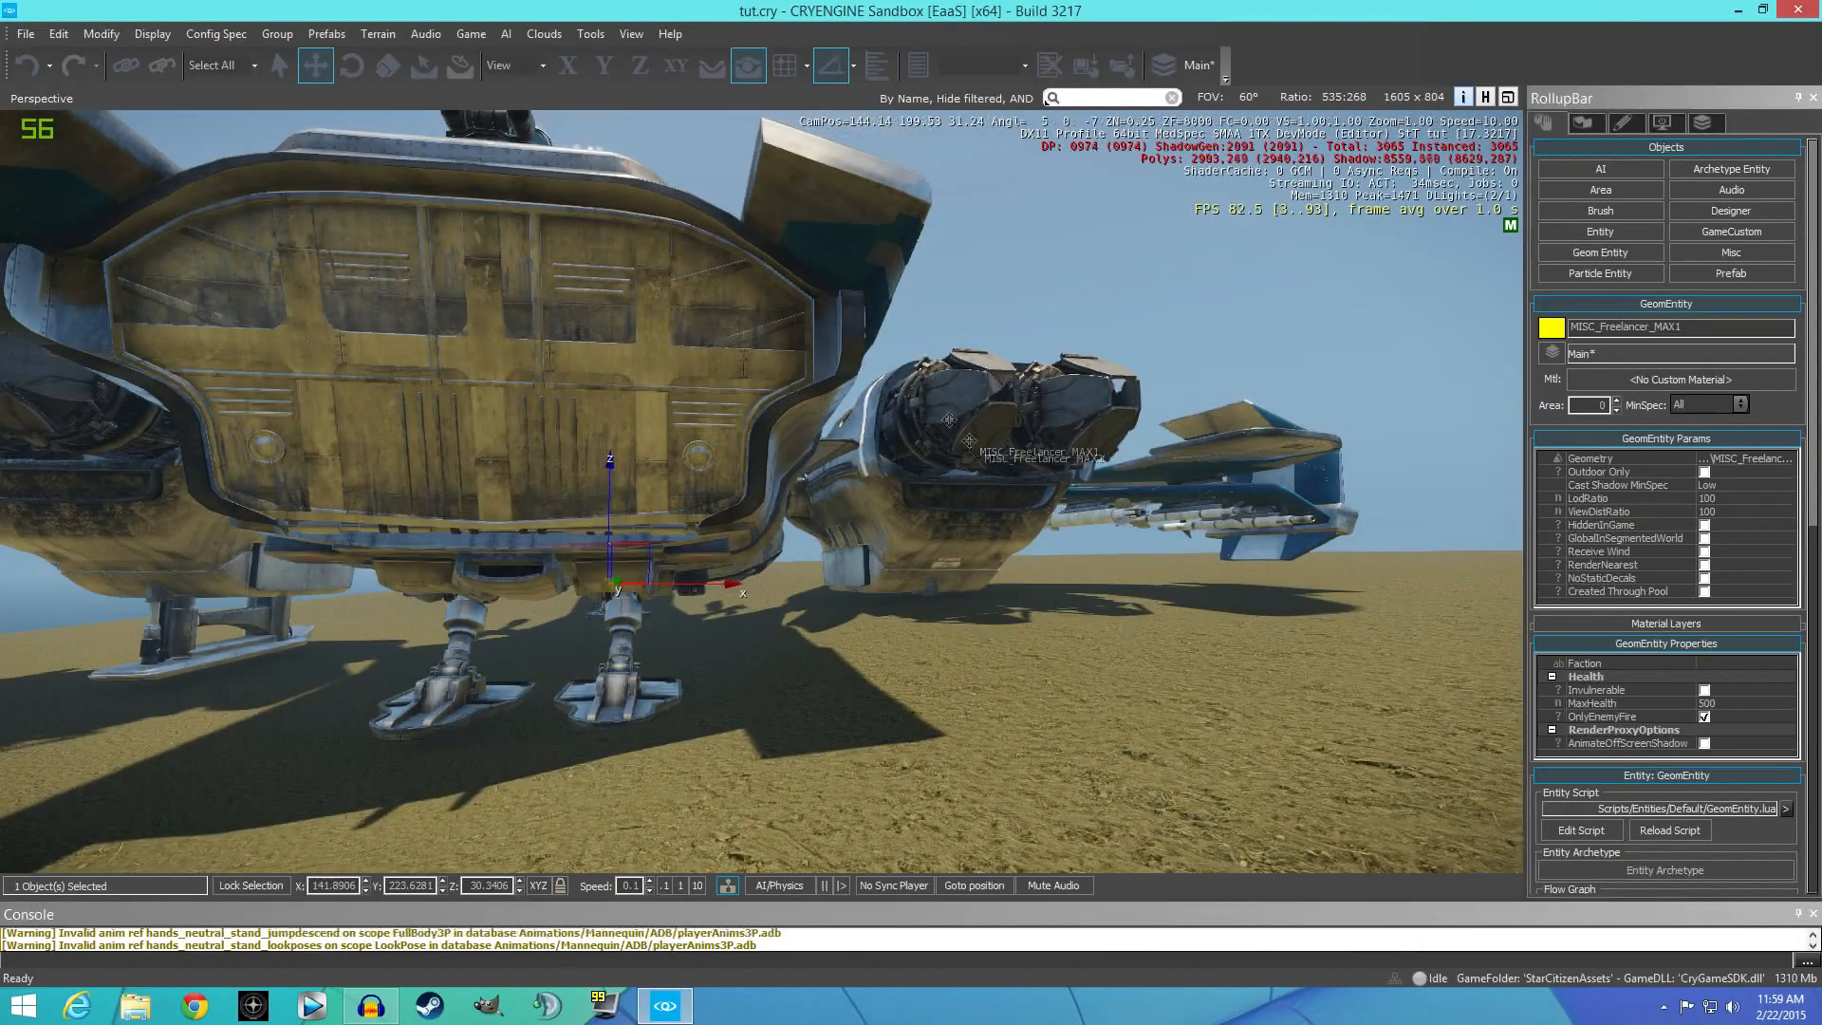
# Move the Freelancer MAX along X to about 132.05, adjust its height to about Z 30.09, and deselect it.
pyautogui.moveTo(731, 583); pyautogui.dragTo(462, 583)
pyautogui.press('a')
pyautogui.moveTo(461, 583); pyautogui.dragTo(522, 617, button='right')
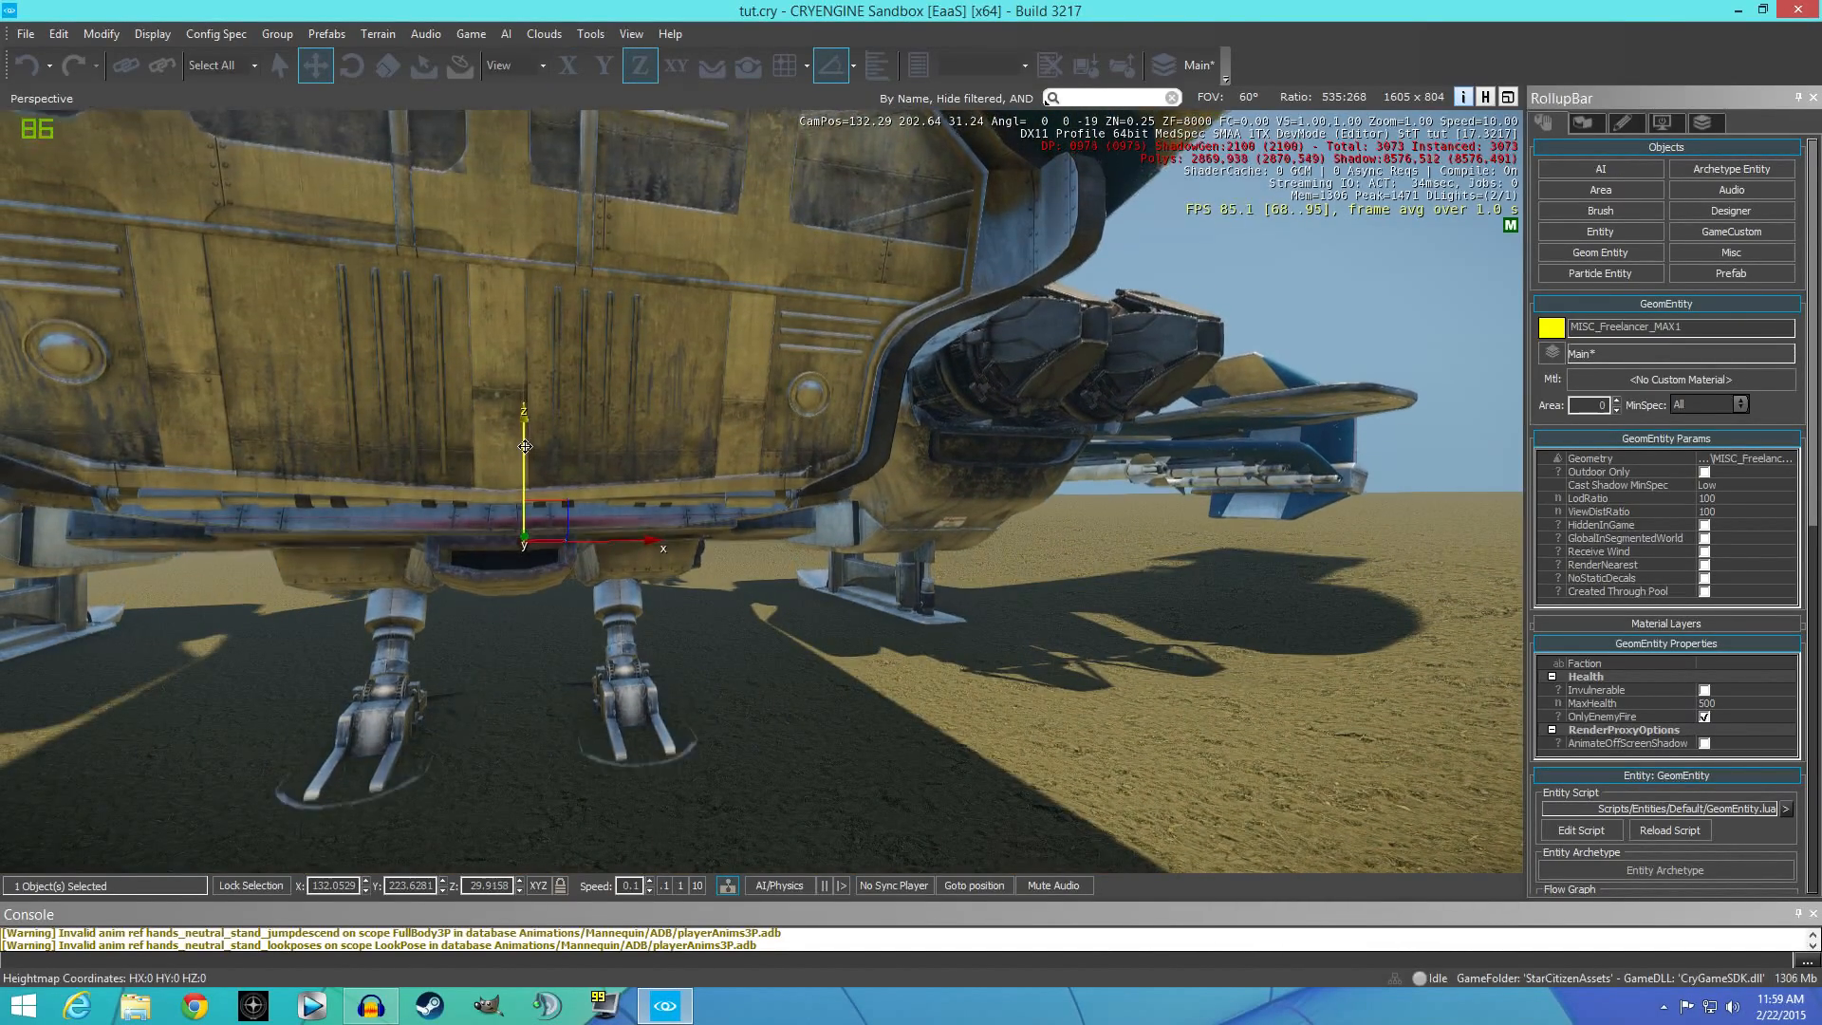
pyautogui.moveTo(524, 439); pyautogui.dragTo(525, 469)
pyautogui.press('a')
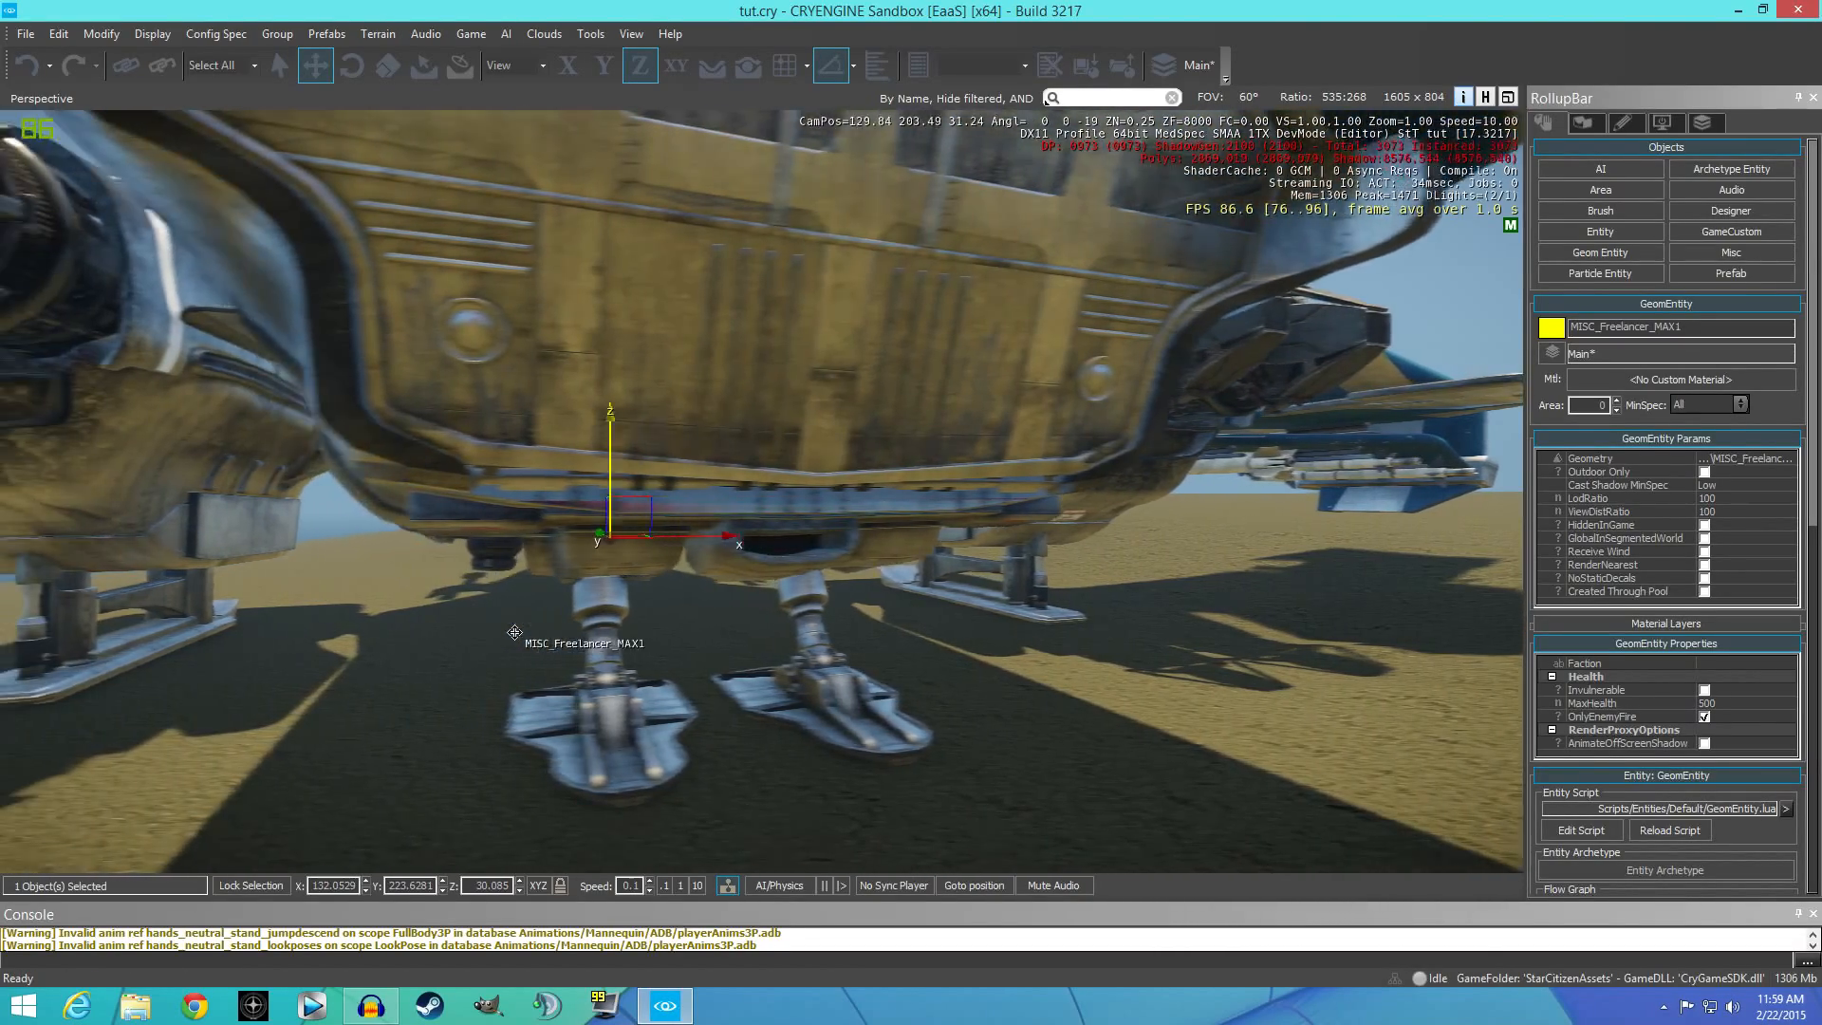
pyautogui.click(516, 675)
# Examine the repositioned ship's underside, nose, guns and ground shadows on foot in game mode and from the editor view.
pyautogui.hotkey('ctrl', 'g')
pyautogui.press('w')
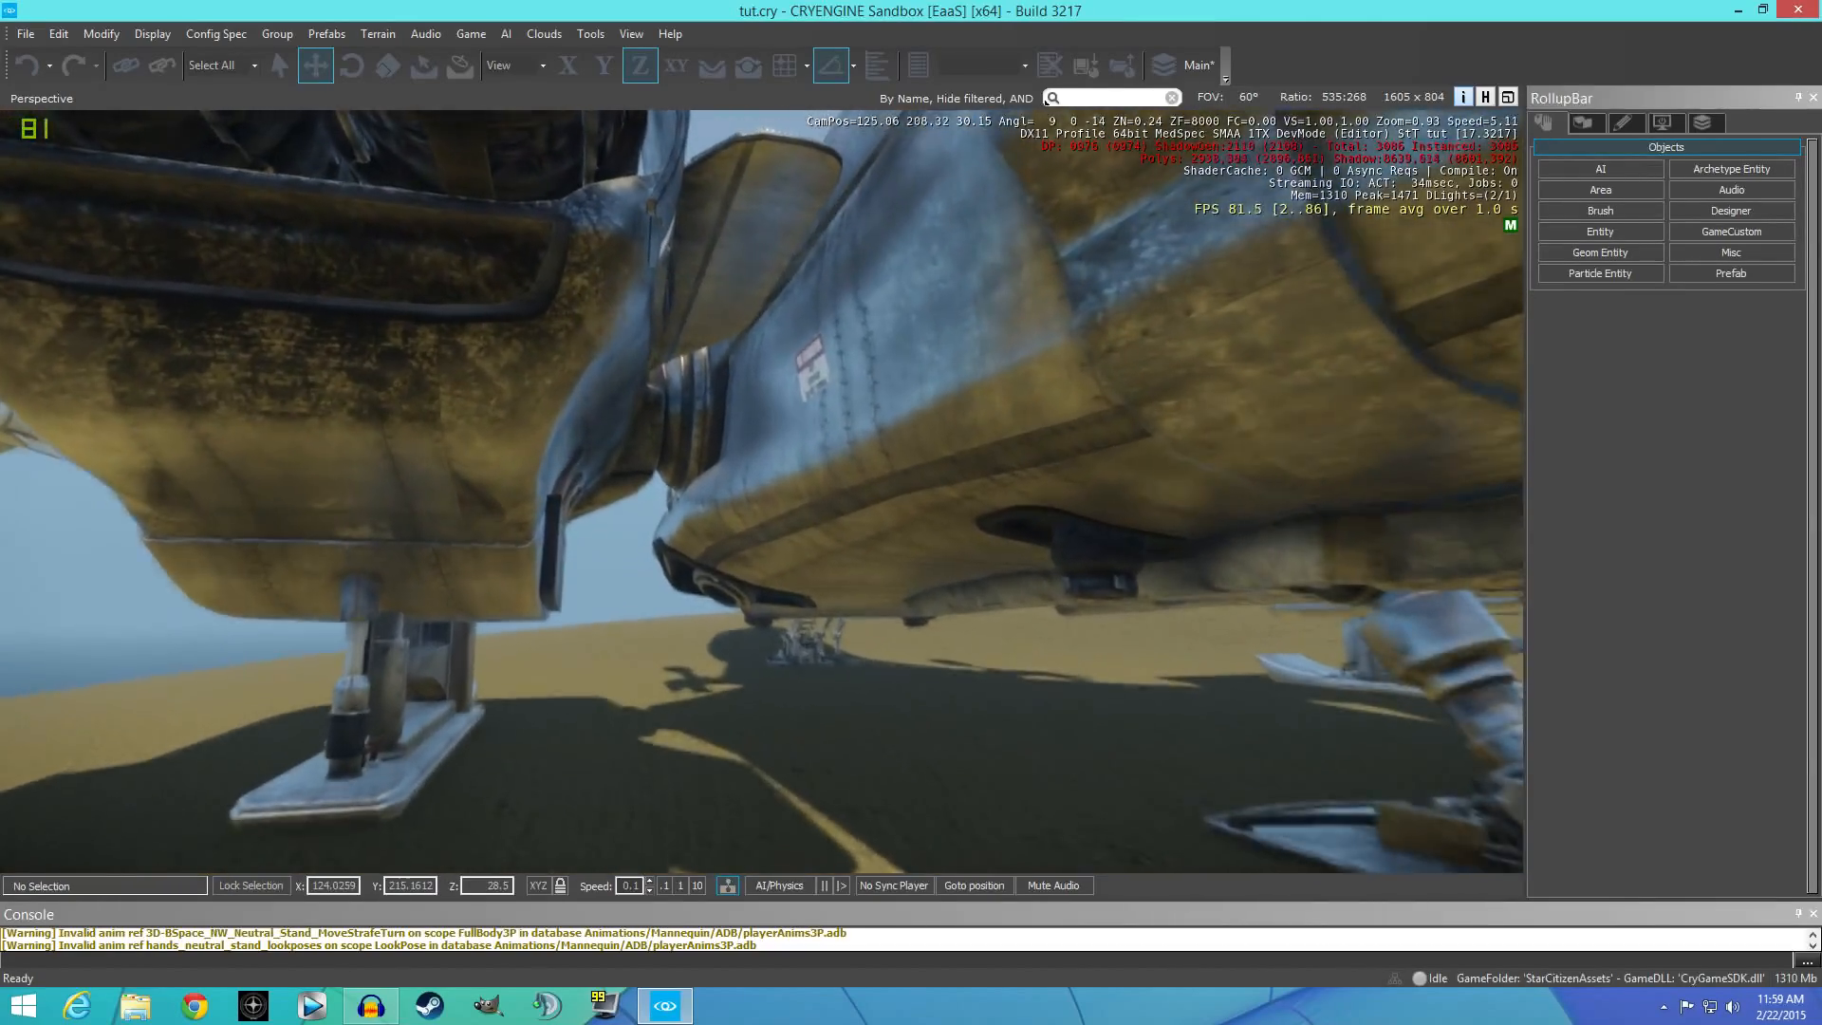
pyautogui.press('w')
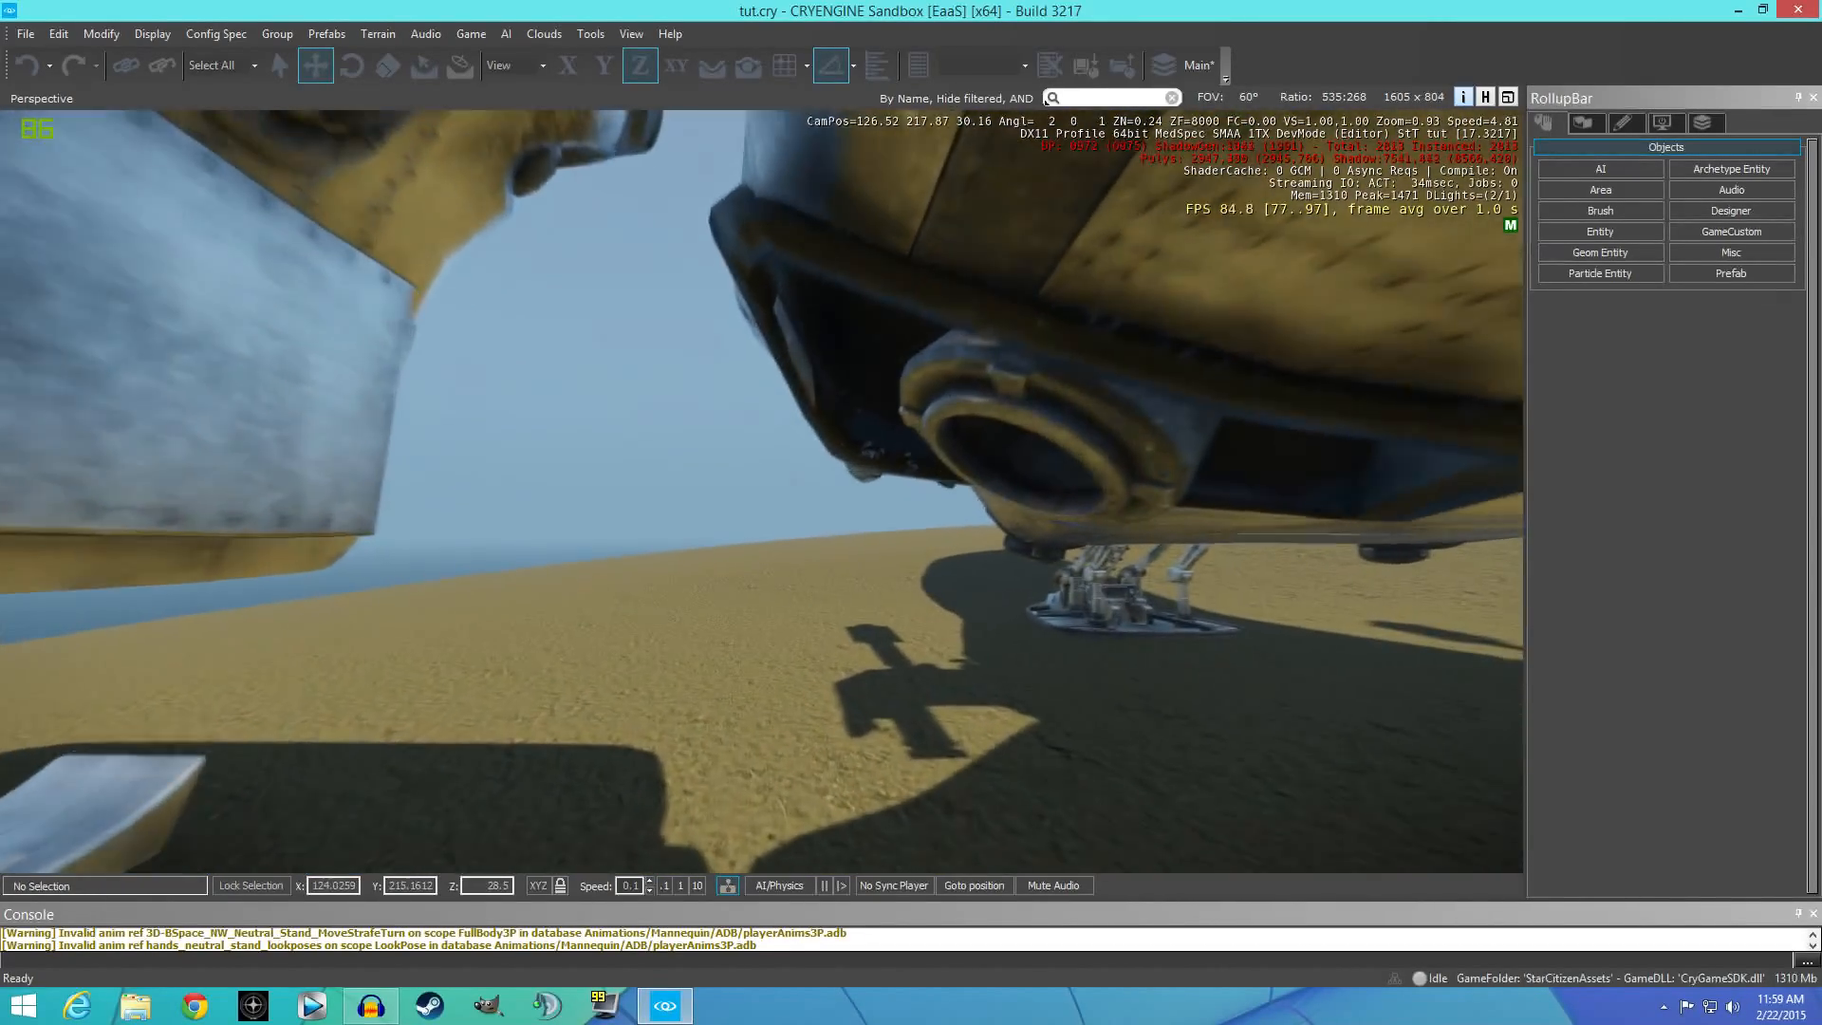
pyautogui.press('w')
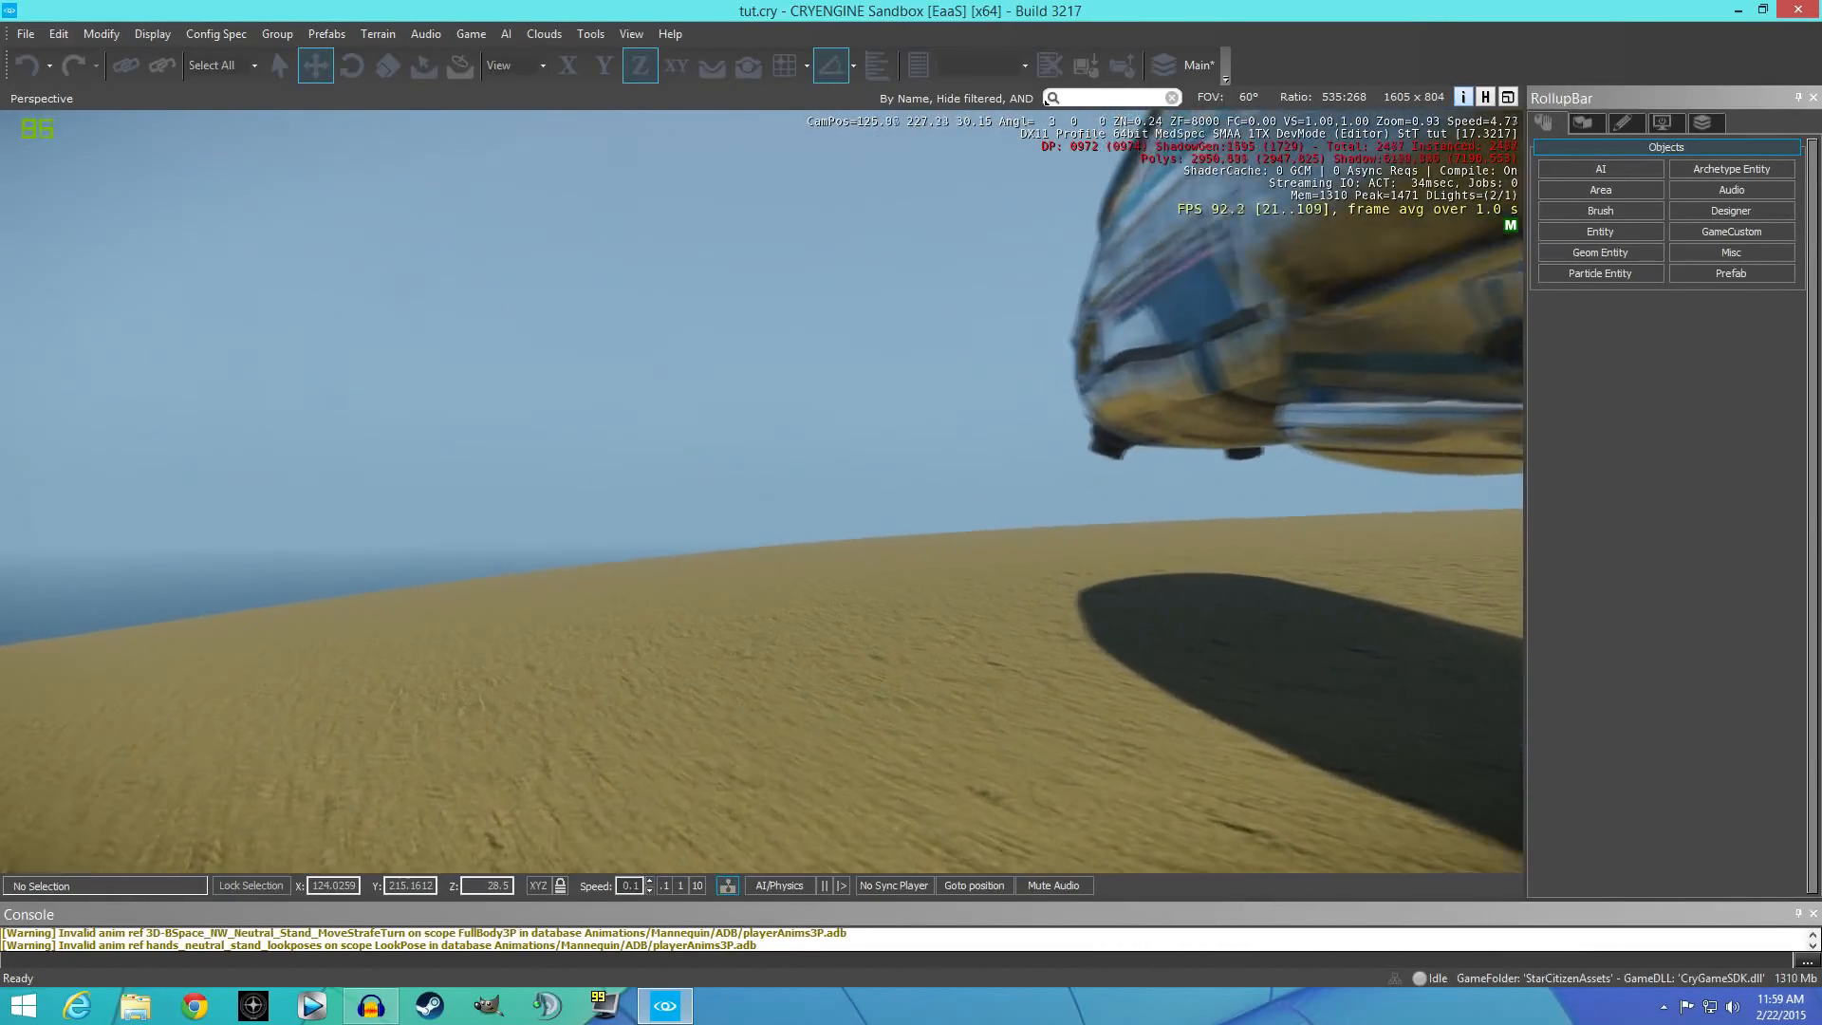
pyautogui.press('w')
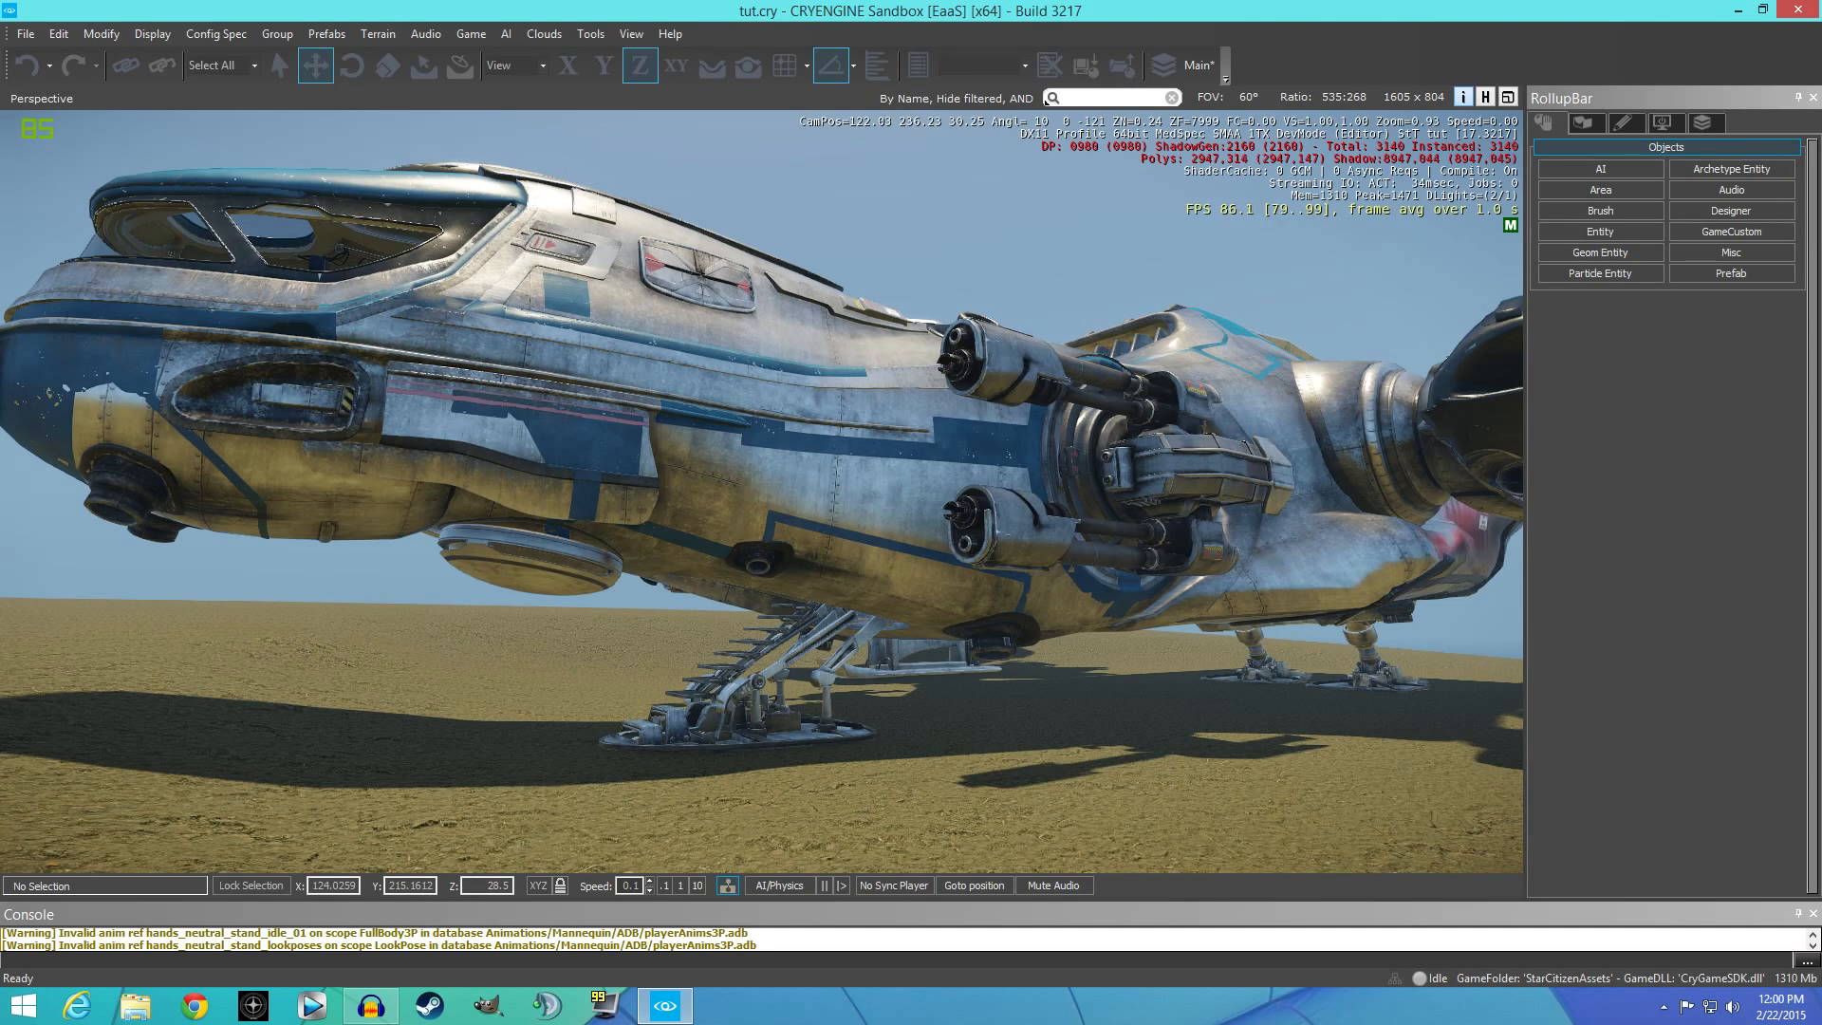
pyautogui.press('a')
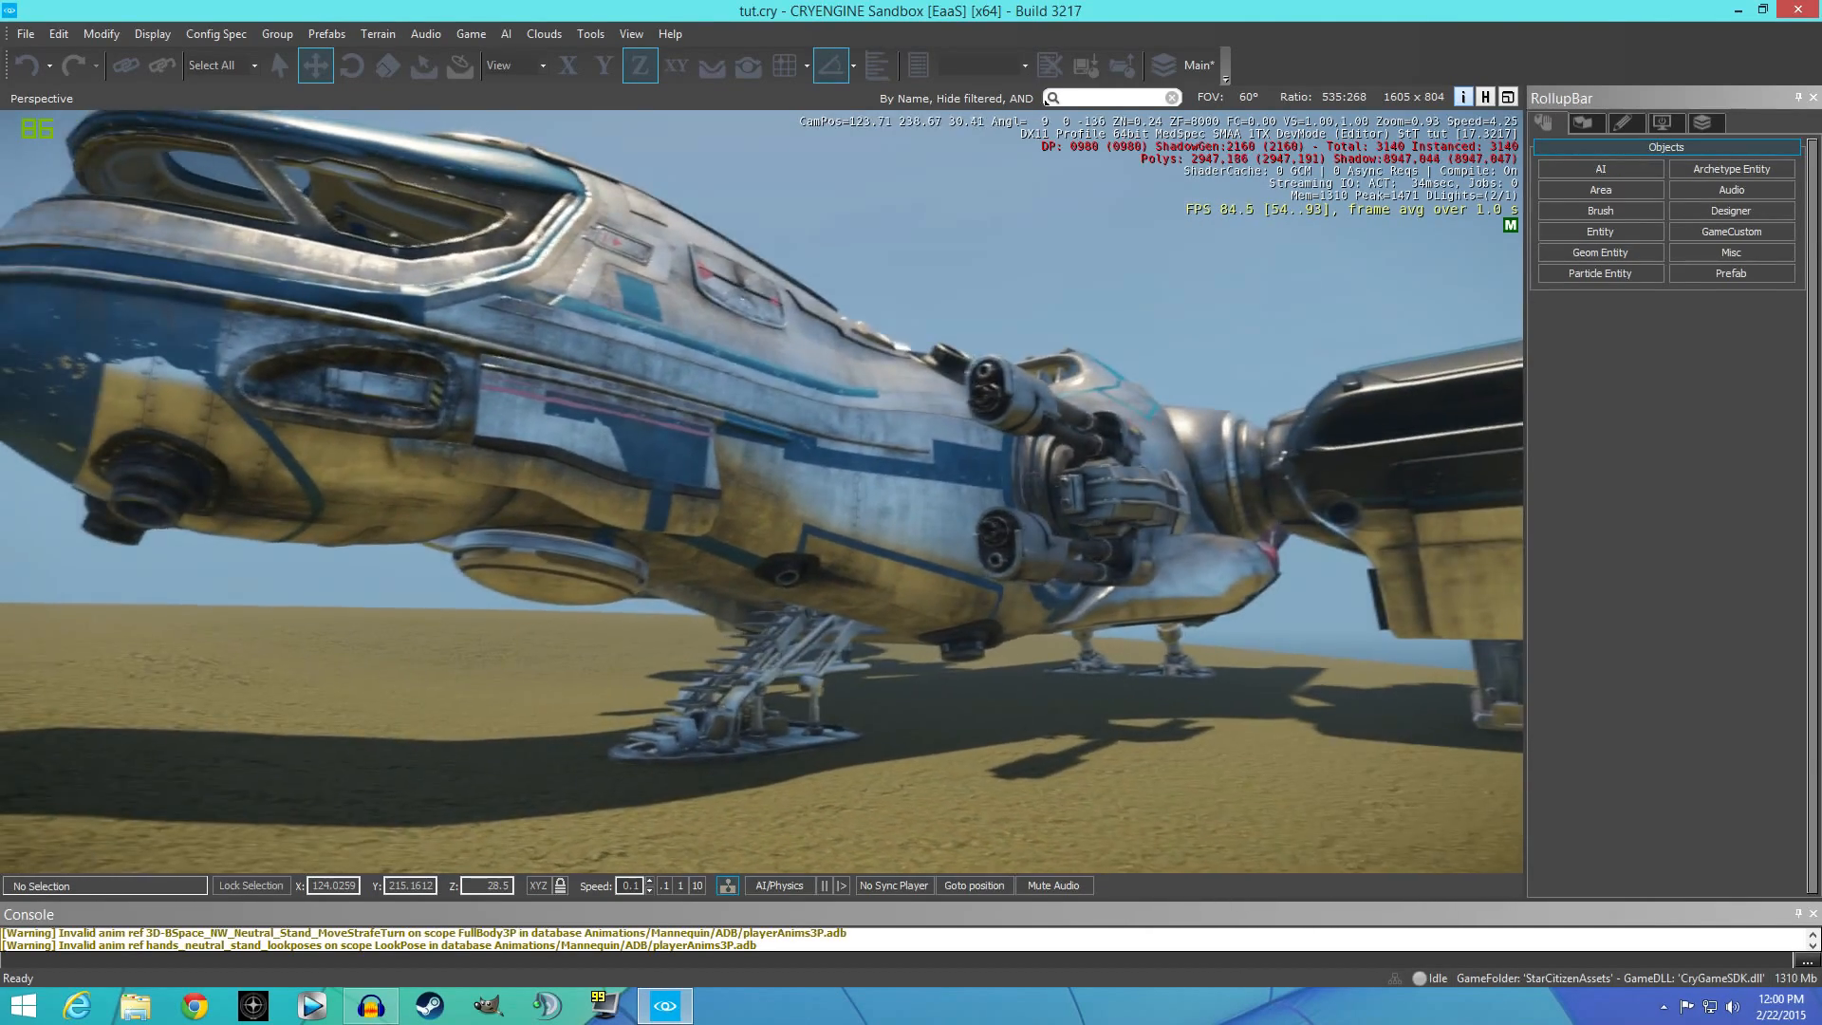
pyautogui.press('d')
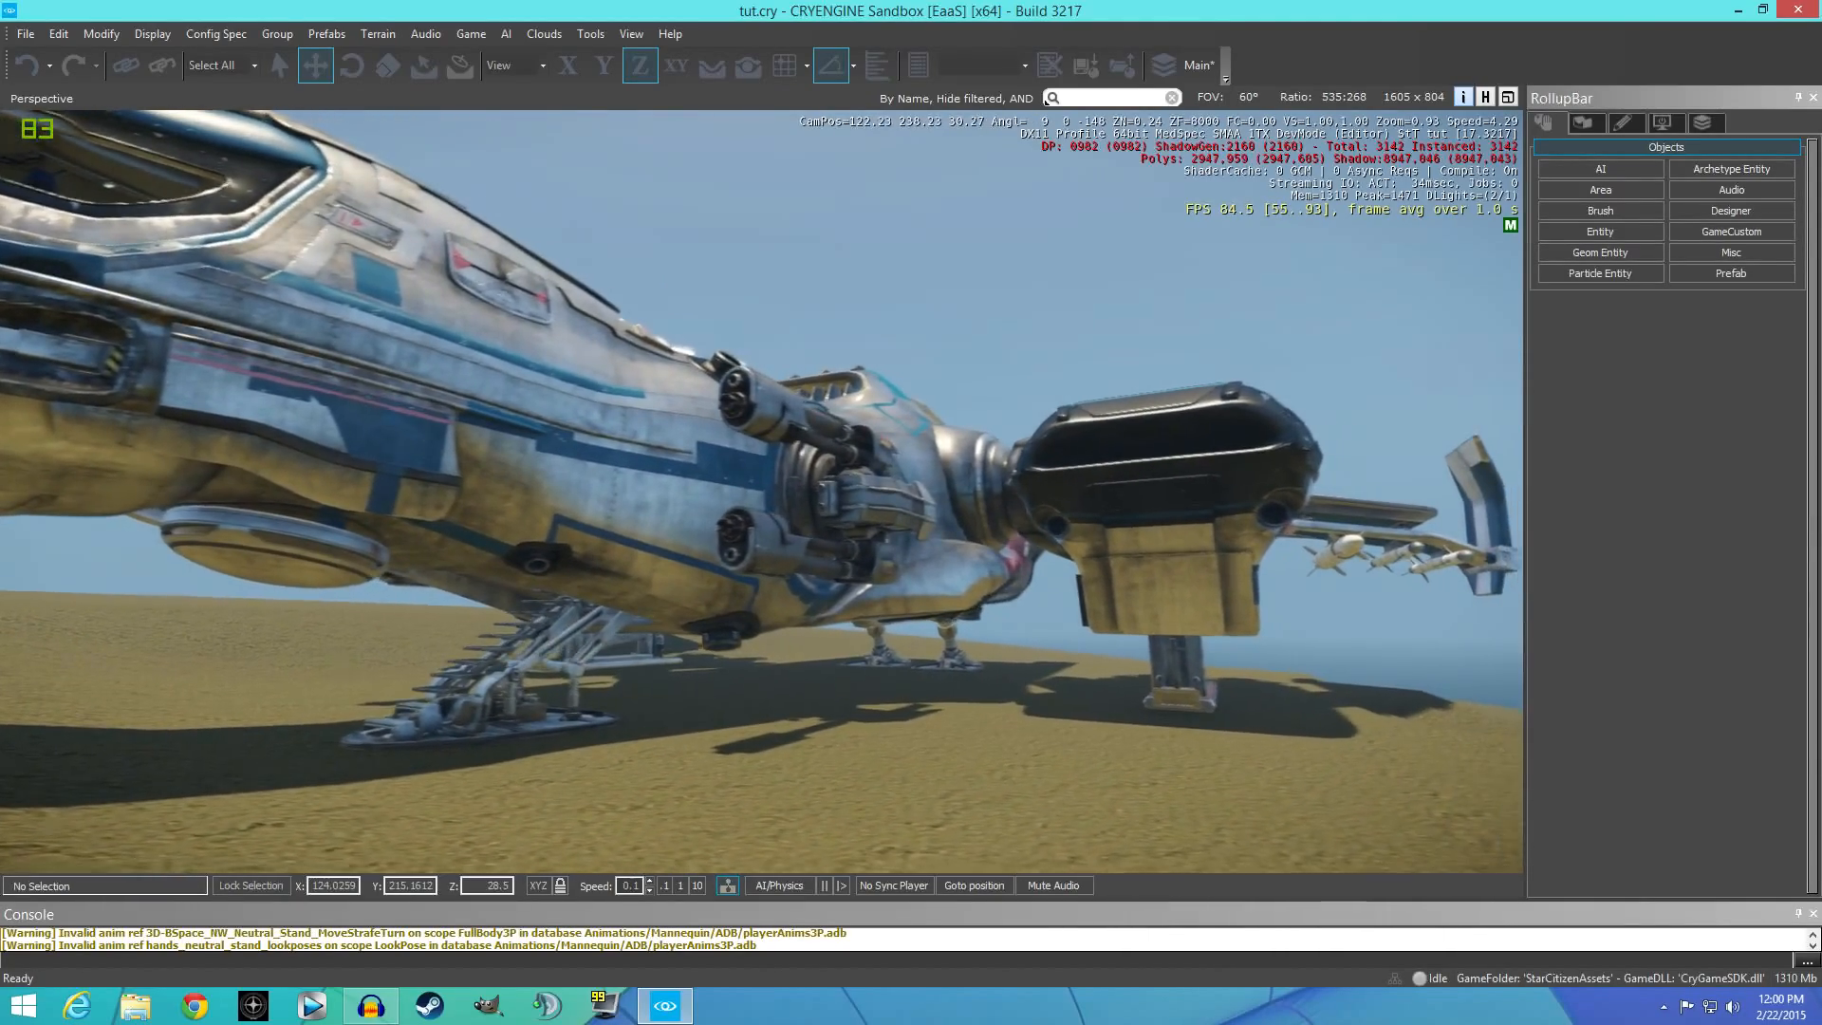
pyautogui.moveTo(761, 491); pyautogui.dragTo(574, 509, button='right')
pyautogui.press('s')
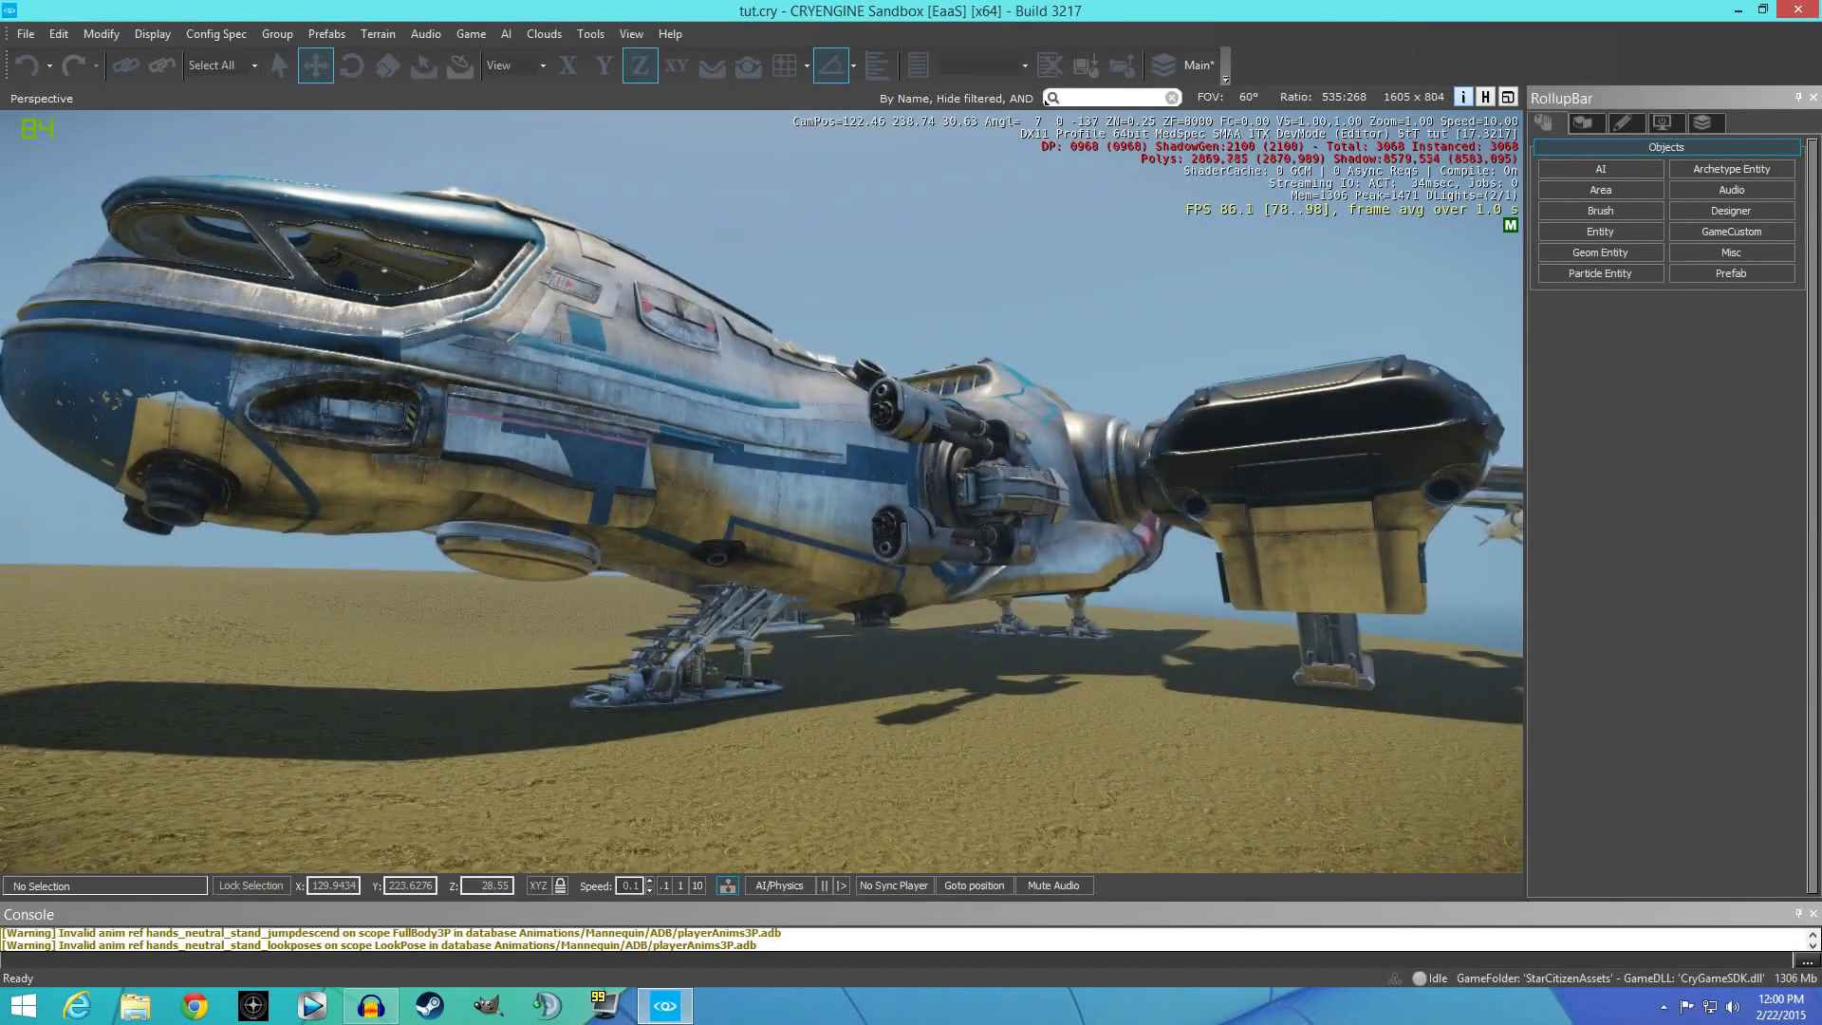
pyautogui.moveTo(900, 657); pyautogui.dragTo(893, 721, button='right')
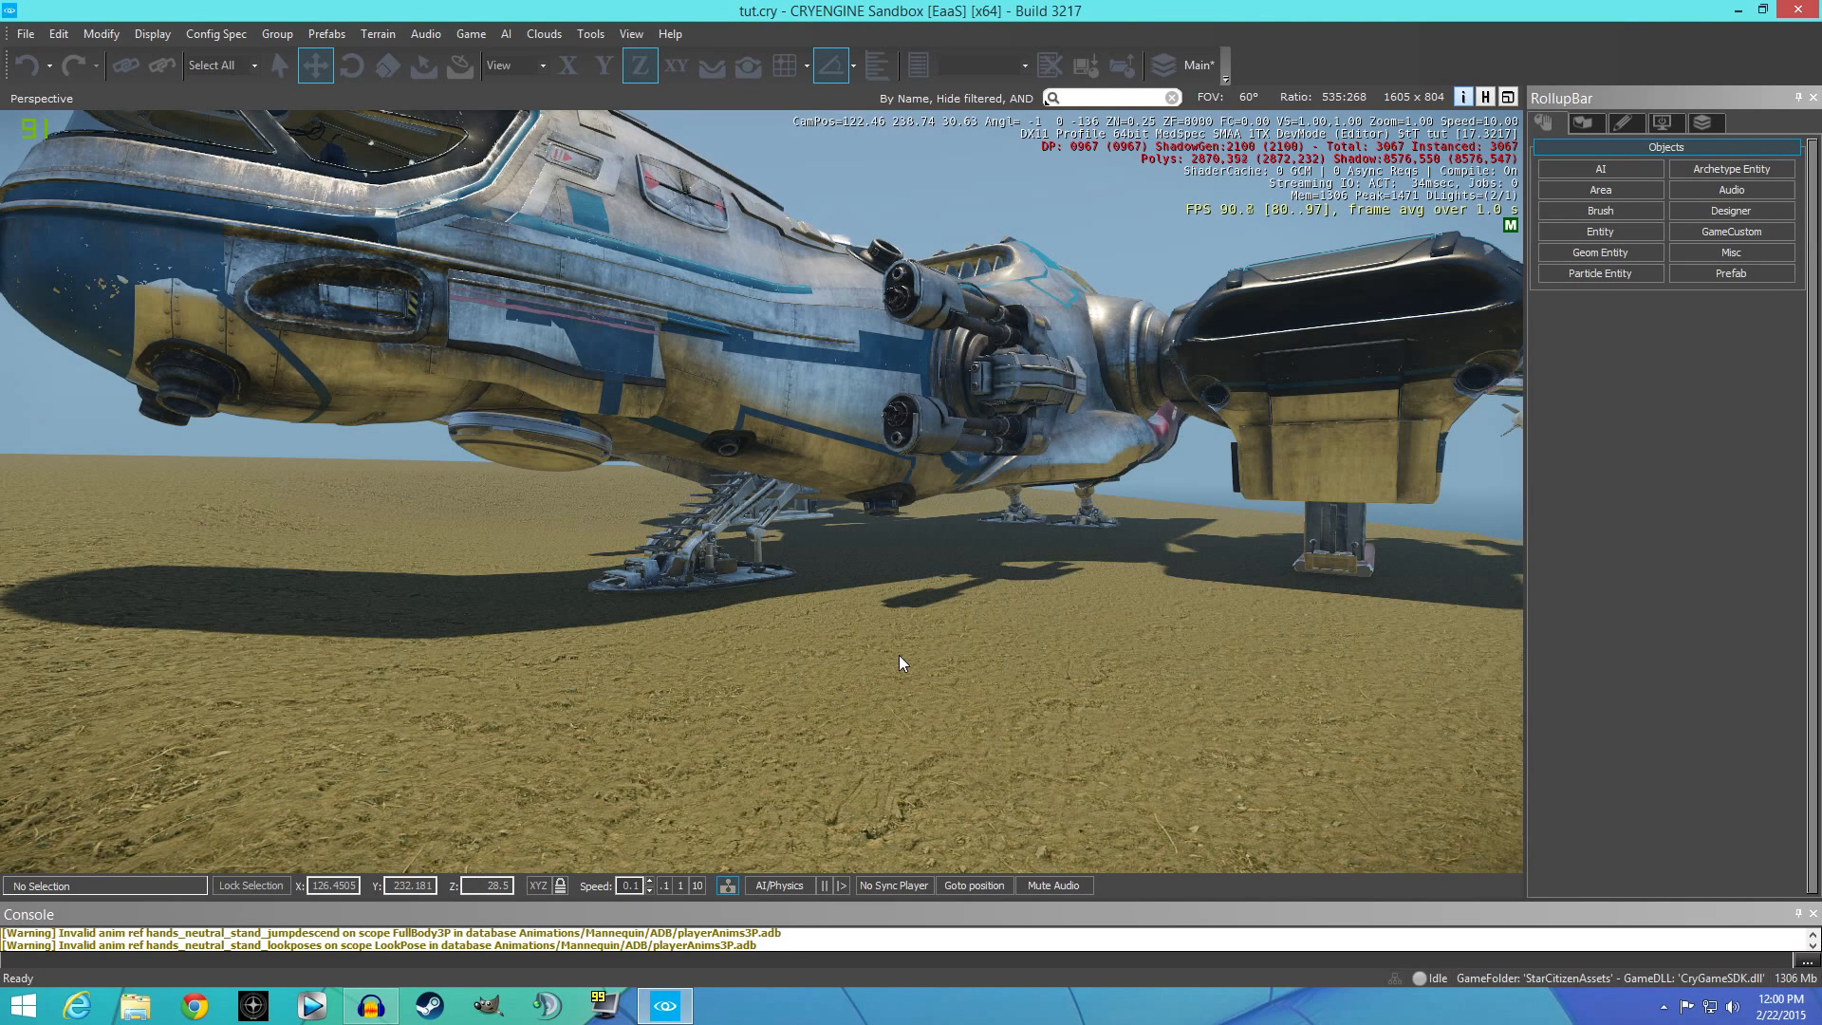
pyautogui.moveTo(884, 521); pyautogui.dragTo(812, 512, button='right')
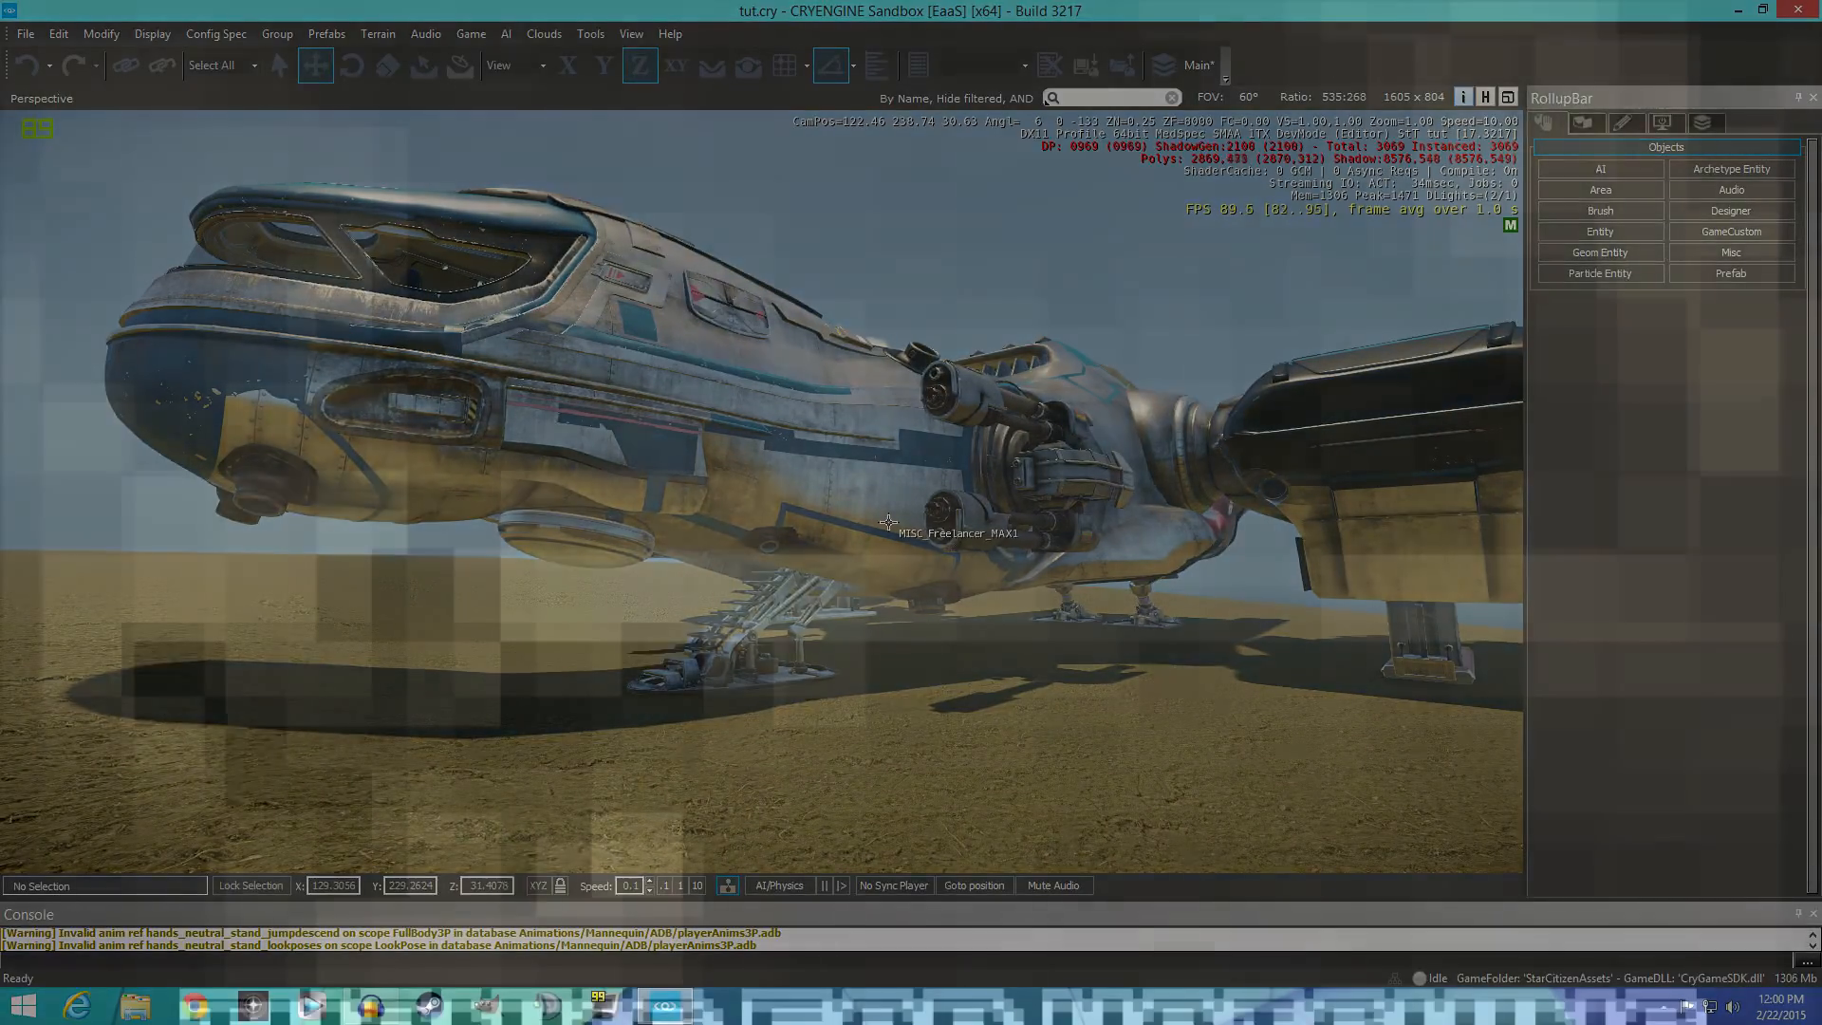